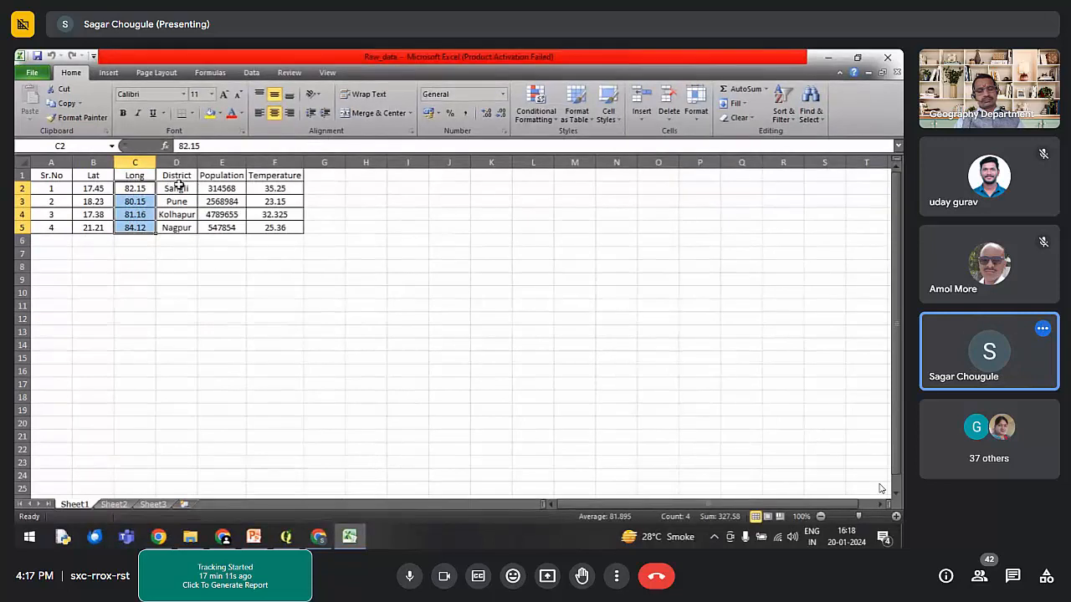
Step: Examine the District, Population and Temperature values of the four table rows
{"action": "left_click_drag", "start_coordinate": [171, 188], "coordinate": [175, 227]}
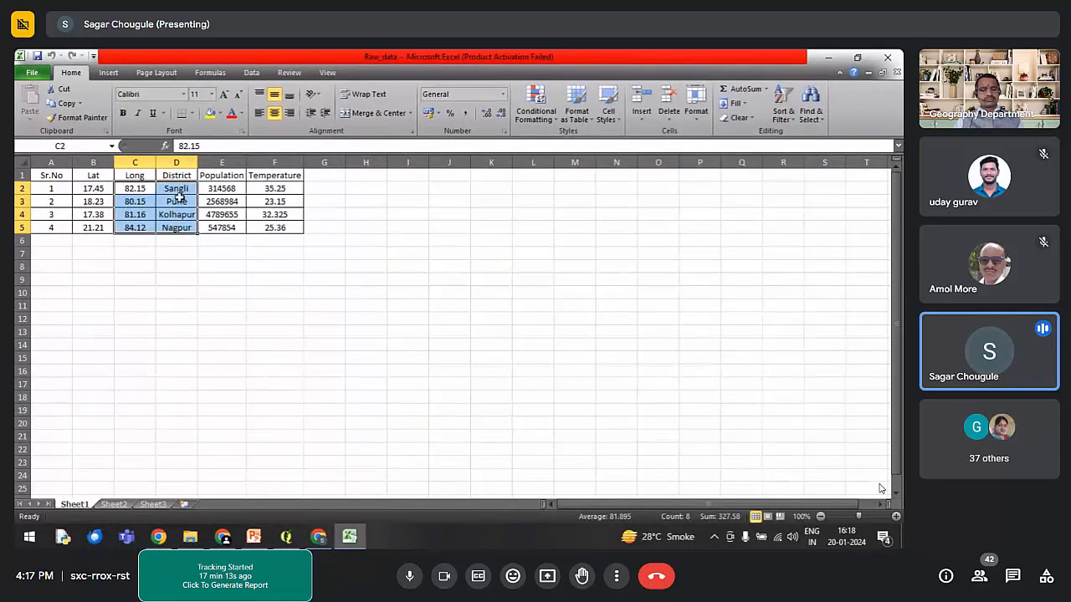
{"action": "left_click", "coordinate": [176, 189]}
{"action": "left_click_drag", "start_coordinate": [178, 189], "coordinate": [176, 226]}
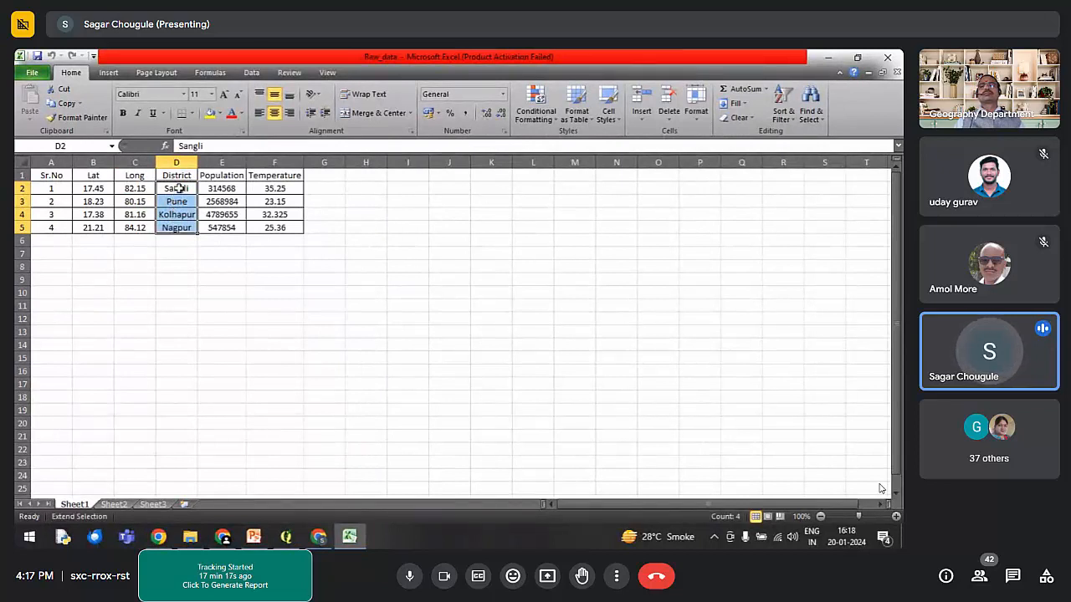
{"action": "left_click", "coordinate": [178, 188]}
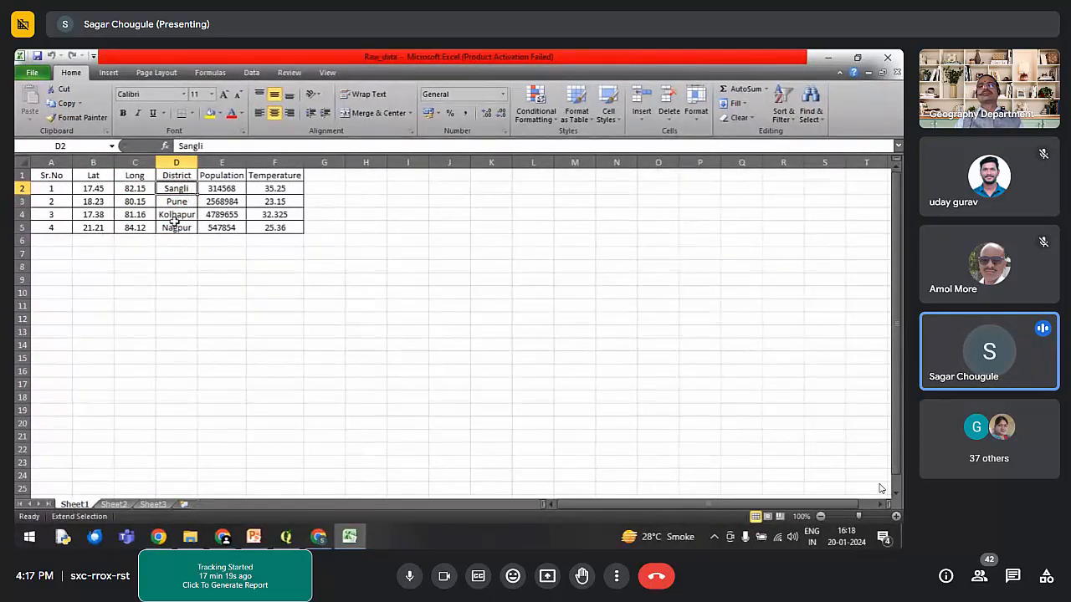
{"action": "left_click_drag", "start_coordinate": [224, 189], "coordinate": [225, 230]}
{"action": "left_click", "coordinate": [225, 253]}
{"action": "left_click_drag", "start_coordinate": [218, 187], "coordinate": [221, 203]}
{"action": "left_click", "coordinate": [223, 216]}
{"action": "left_click", "coordinate": [224, 228]}
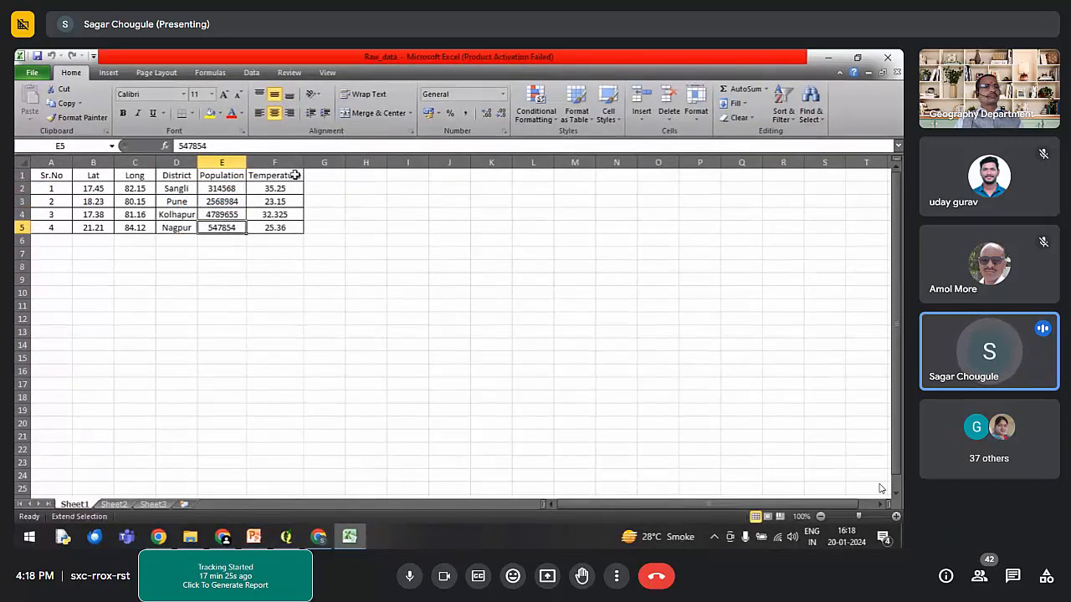
{"action": "left_click", "coordinate": [273, 189]}
{"action": "left_click", "coordinate": [276, 201]}
{"action": "left_click", "coordinate": [282, 225]}
{"action": "left_click", "coordinate": [382, 244]}
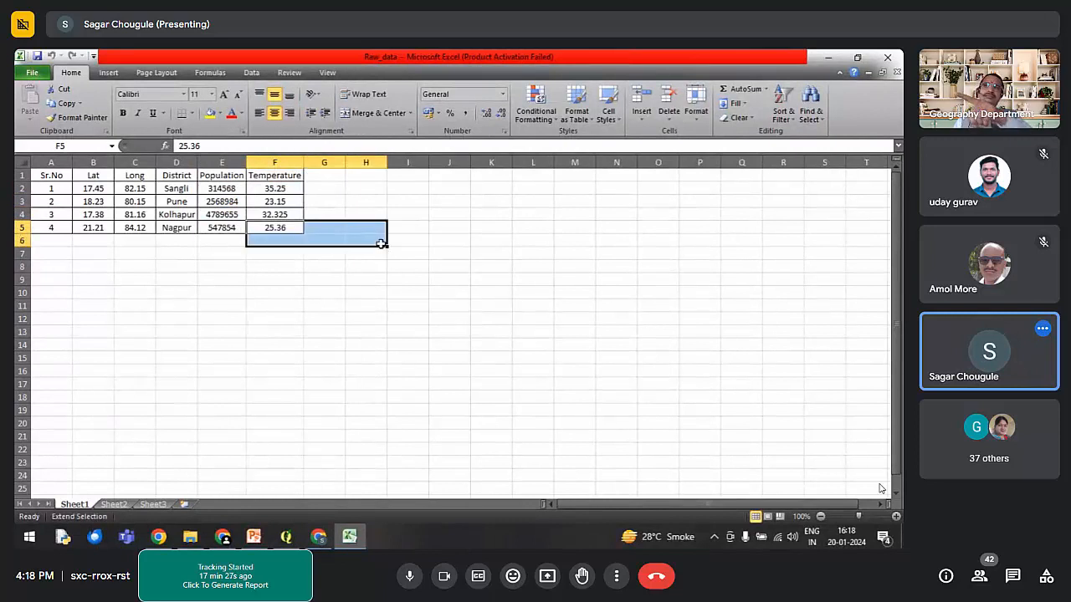
{"action": "left_click_drag", "start_coordinate": [381, 244], "coordinate": [336, 327]}
{"action": "left_click", "coordinate": [417, 400]}
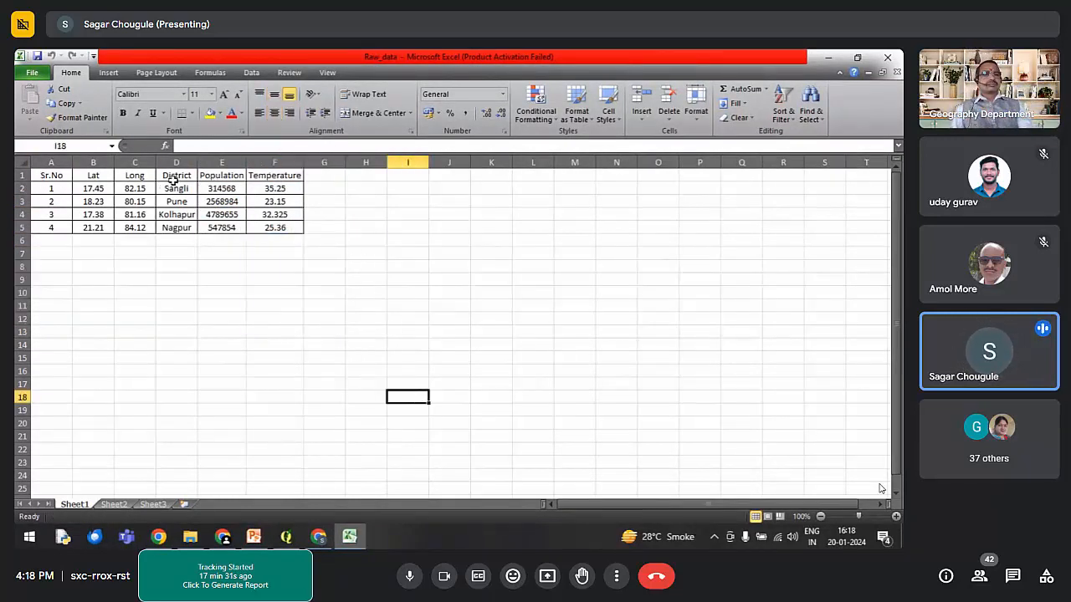
{"action": "left_click", "coordinate": [176, 162]}
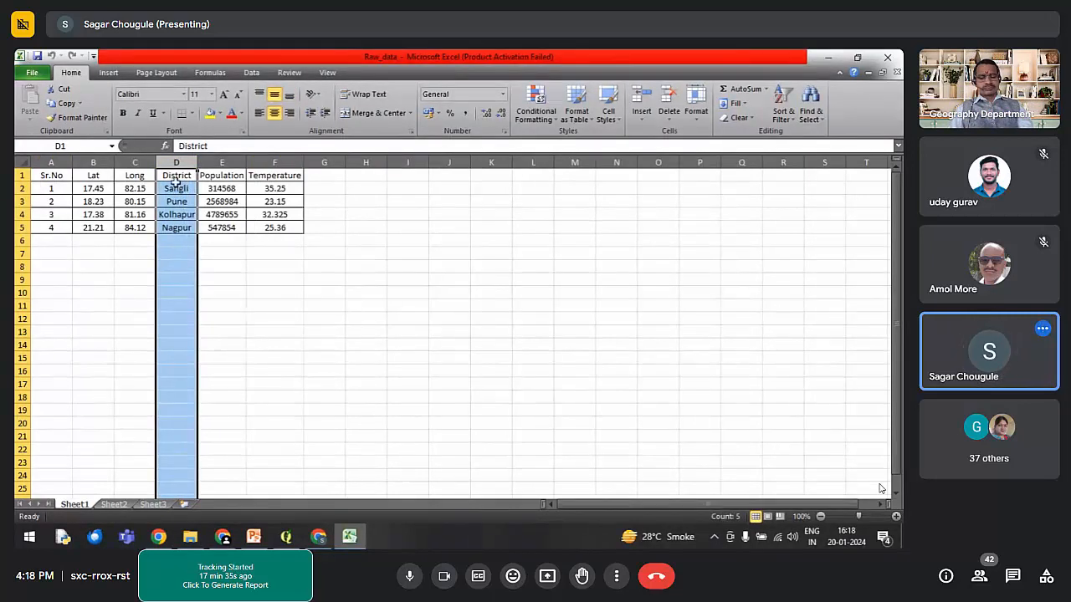
Step: Enter the word "text" in empty cell K10
{"action": "left_click", "coordinate": [483, 290]}
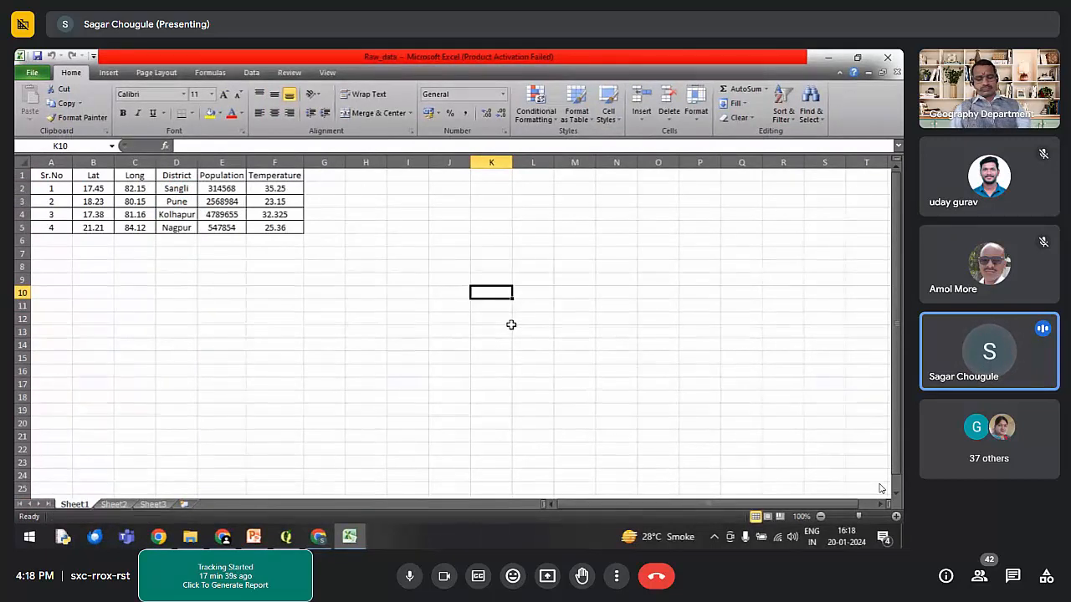
{"action": "type", "text": "tes"}
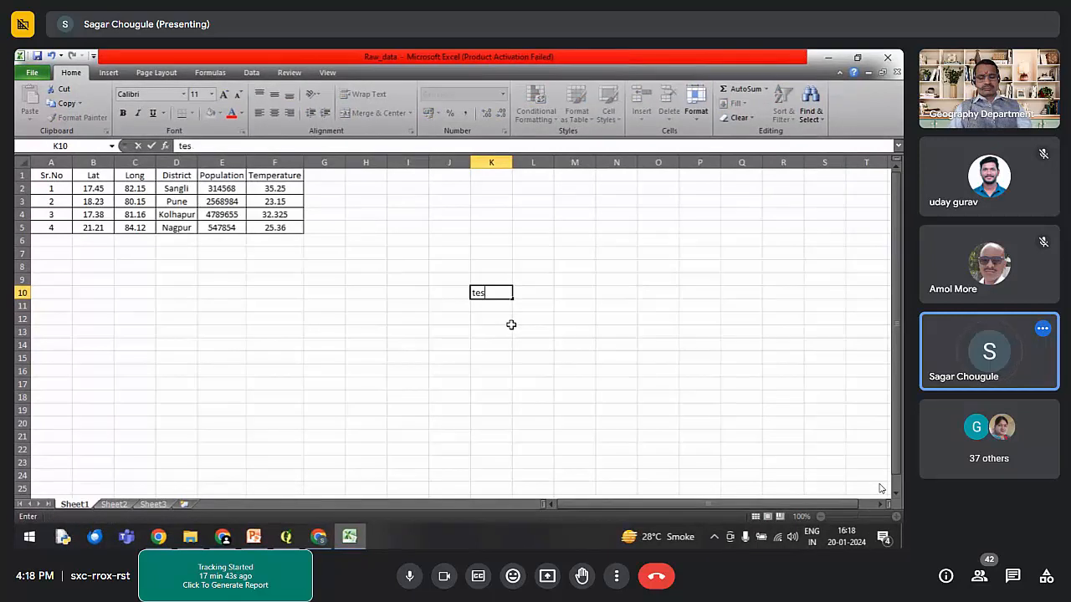
{"action": "key", "text": "BackSpace"}
{"action": "type", "text": "x"}
{"action": "key", "text": "F8"}
{"action": "key", "text": "Return"}
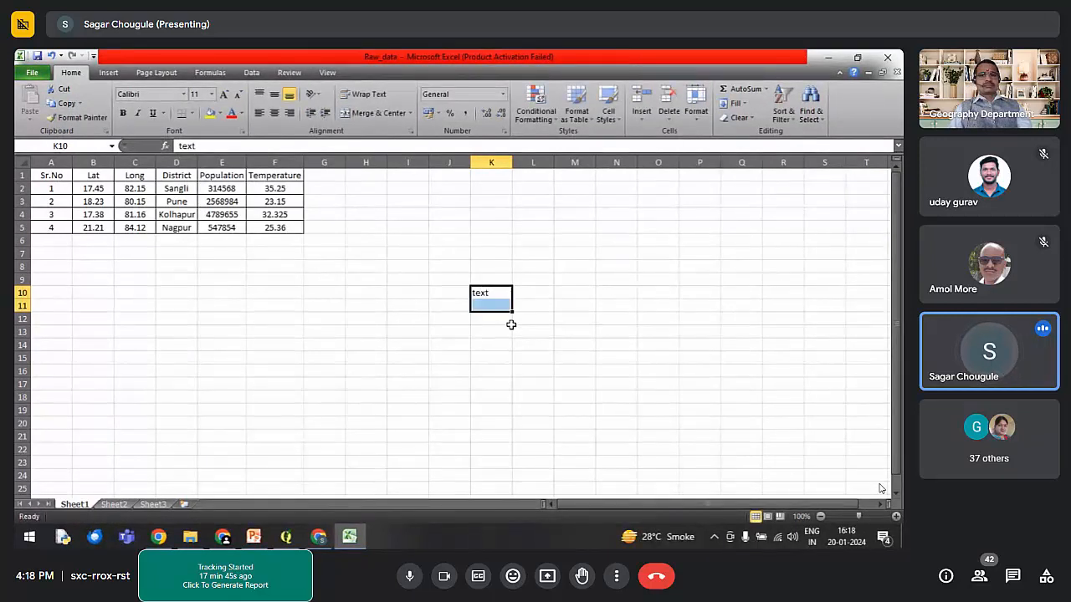
{"action": "key", "text": "Down"}
{"action": "key", "text": "Up"}
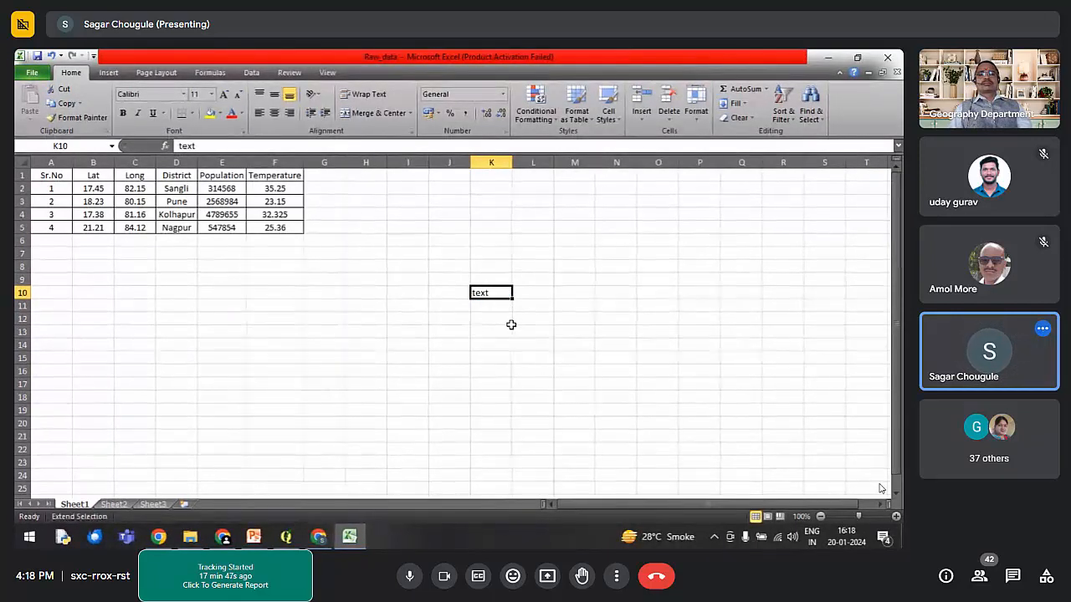
Step: Enter the word "numerical" in cell K11, directly below "text"
{"action": "key", "text": "Down"}
{"action": "type", "text": "numr"}
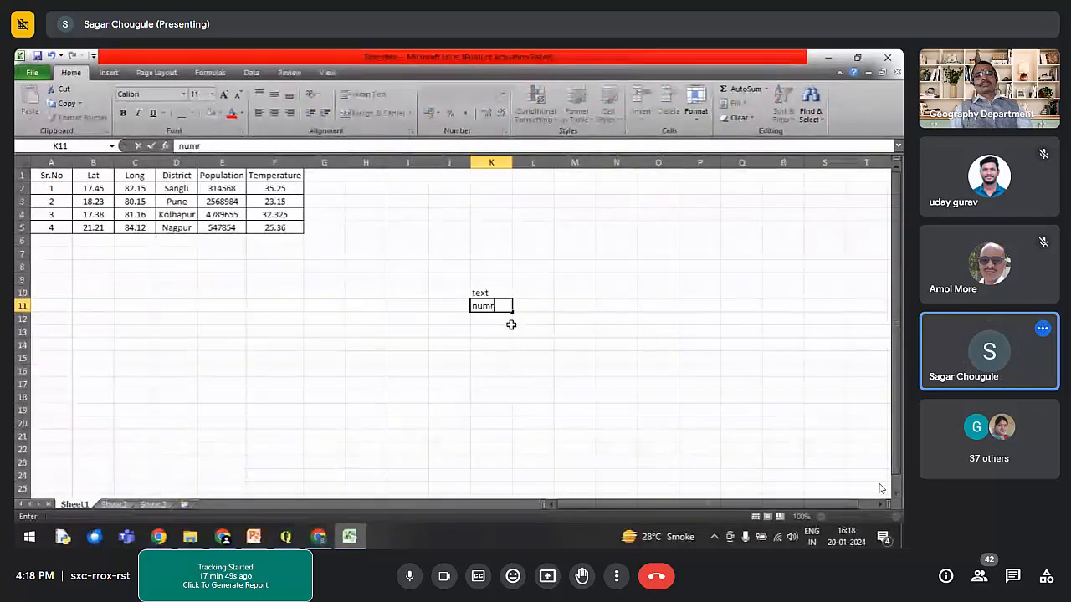
{"action": "key", "text": "F8"}
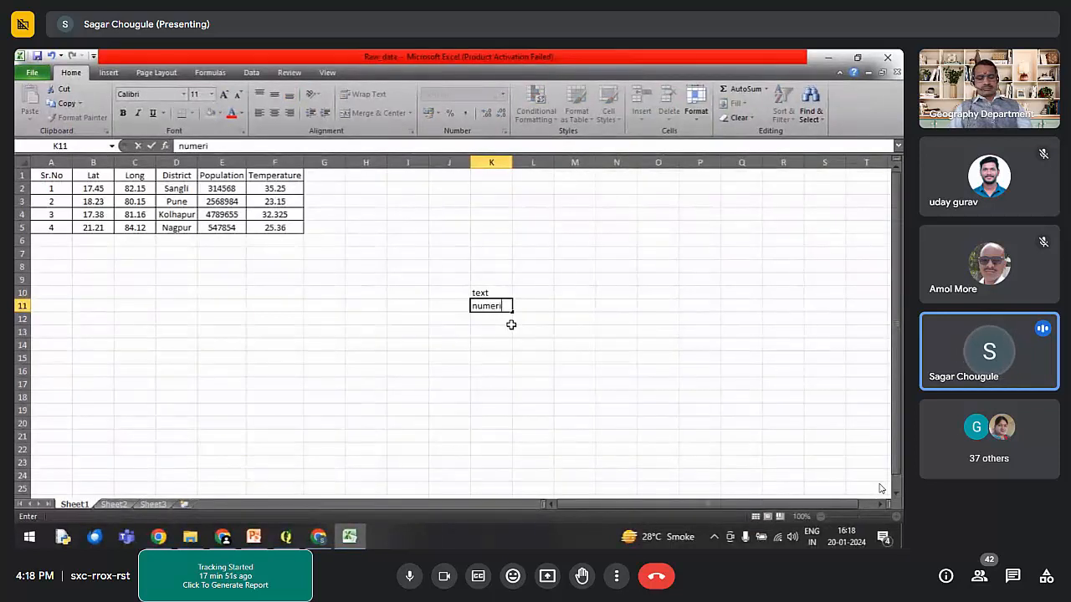
{"action": "key", "text": "Return"}
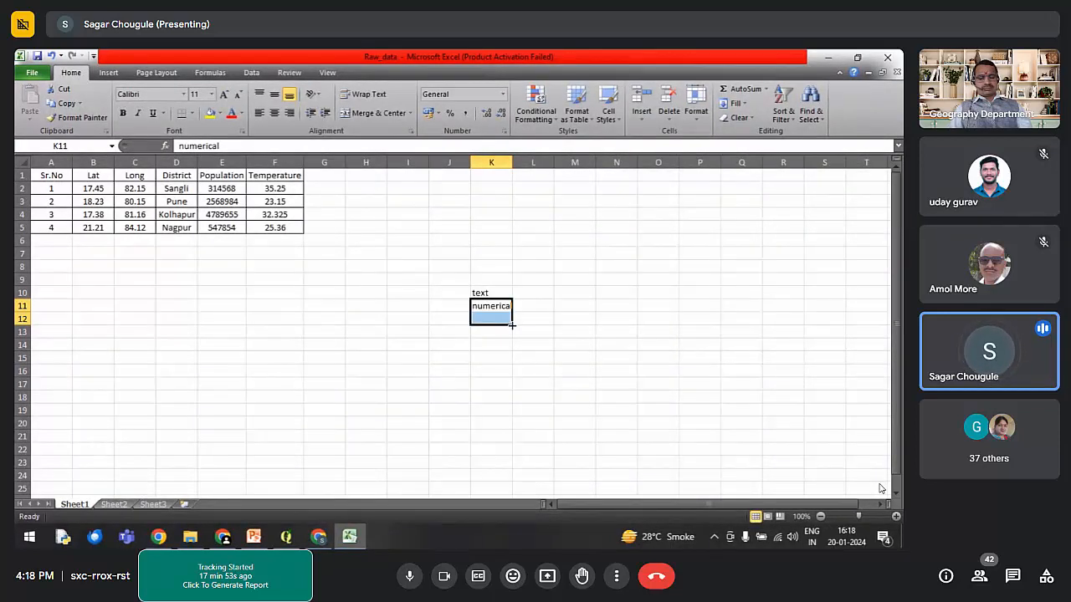
{"action": "key", "text": "Down"}
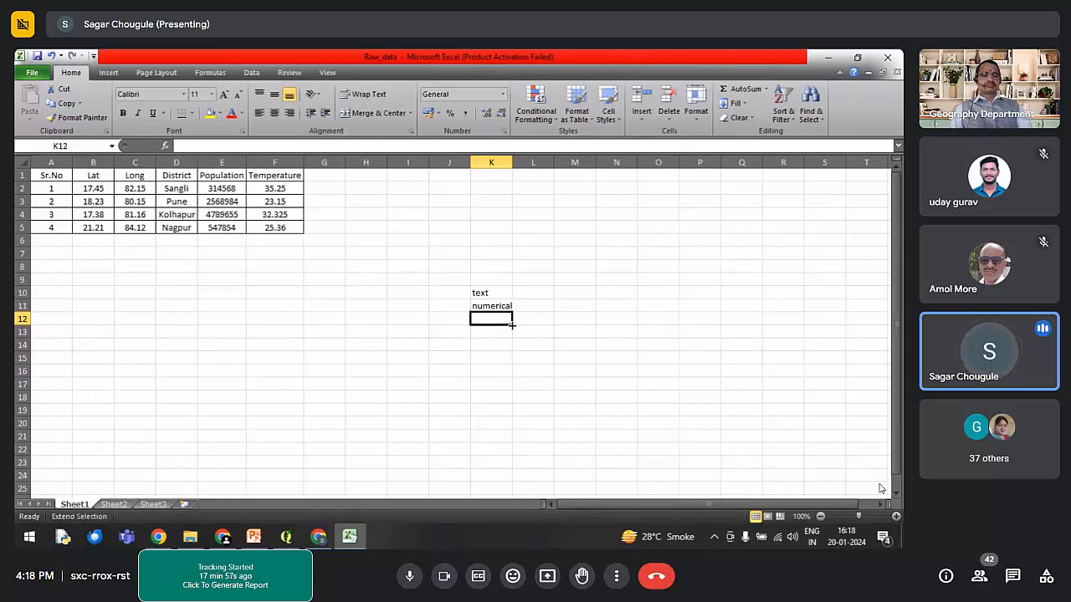
{"action": "key", "text": "Up"}
{"action": "key", "text": "Up"}
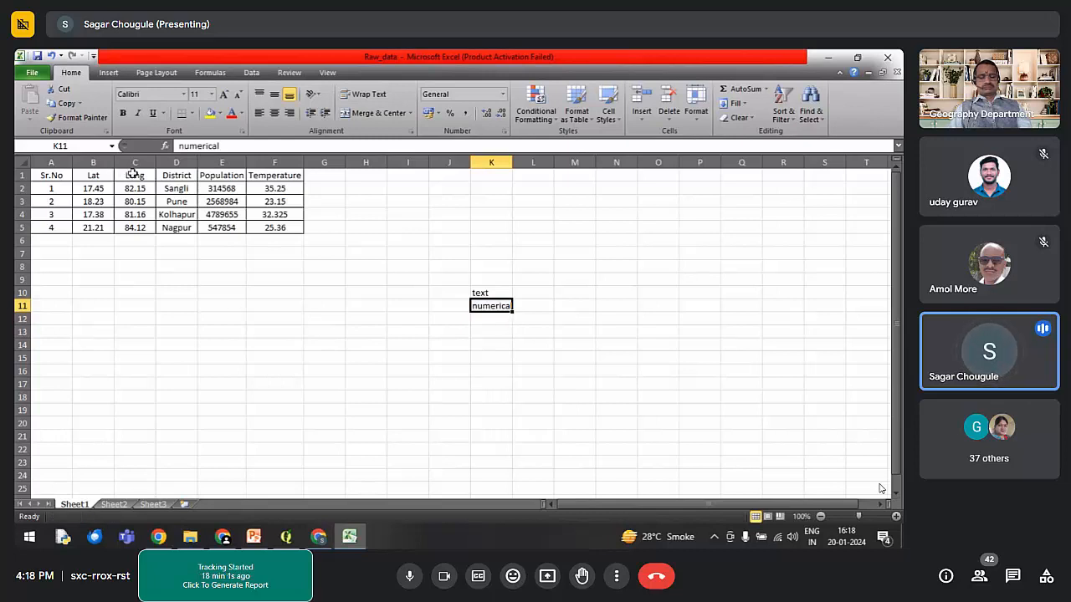
Step: Clear the words "text" and "numerical" from column K
{"action": "left_click_drag", "start_coordinate": [176, 188], "coordinate": [225, 302]}
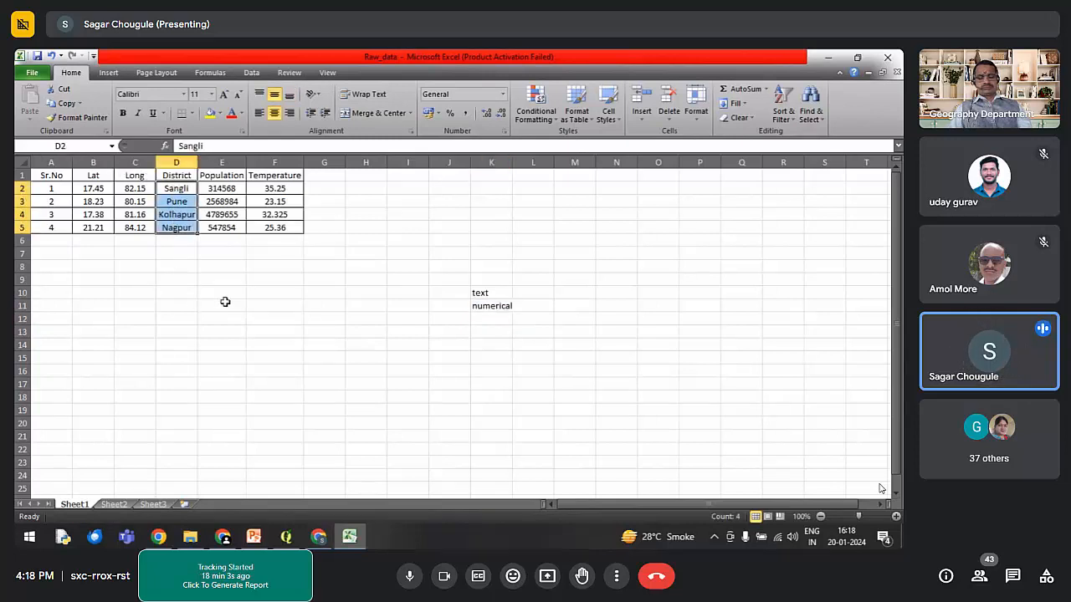
{"action": "left_click_drag", "start_coordinate": [492, 292], "coordinate": [495, 314]}
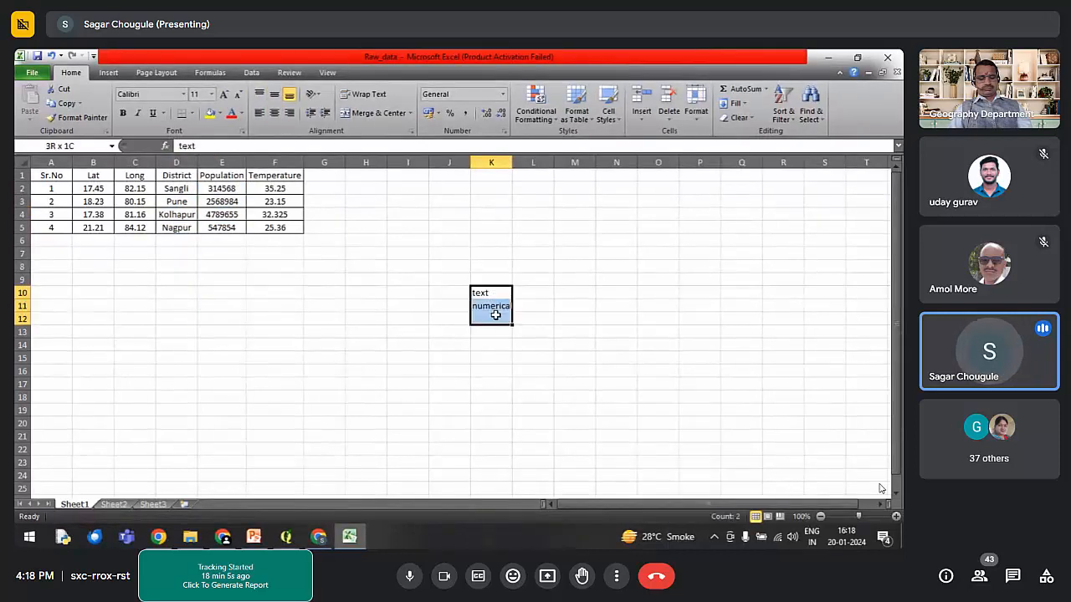
{"action": "key", "text": "Delete"}
{"action": "left_click", "coordinate": [408, 346]}
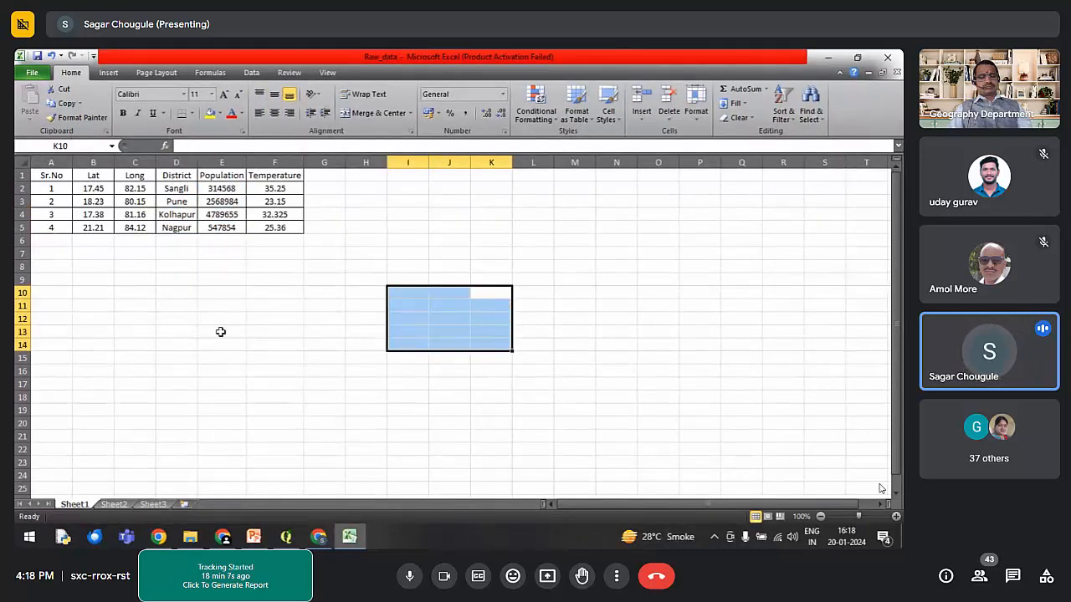
{"action": "left_click", "coordinate": [234, 362]}
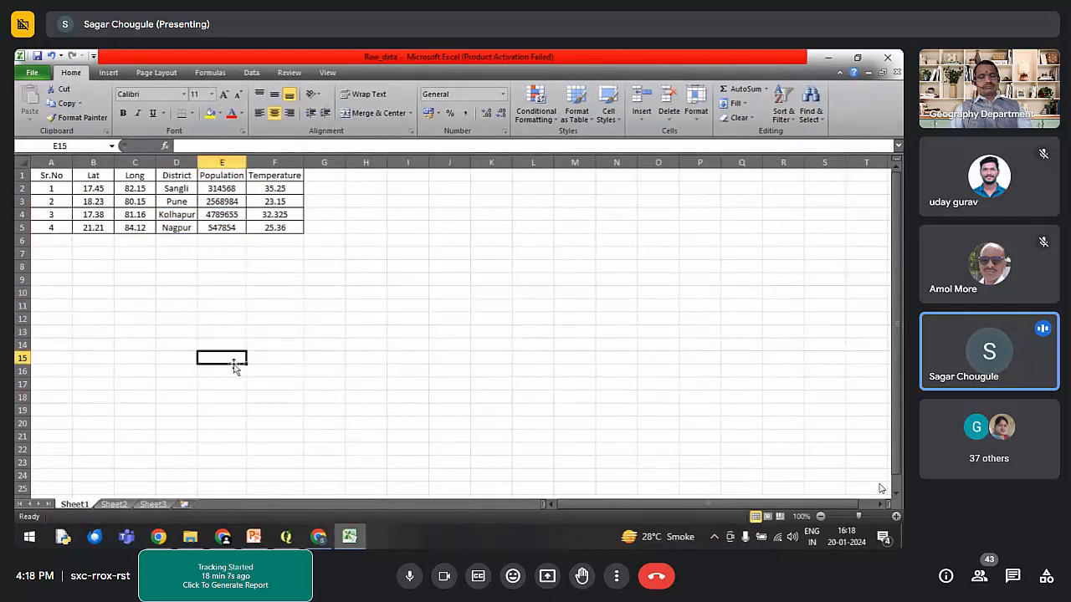
{"action": "left_click", "coordinate": [376, 336], "text": "shift"}
{"action": "left_click", "coordinate": [416, 329]}
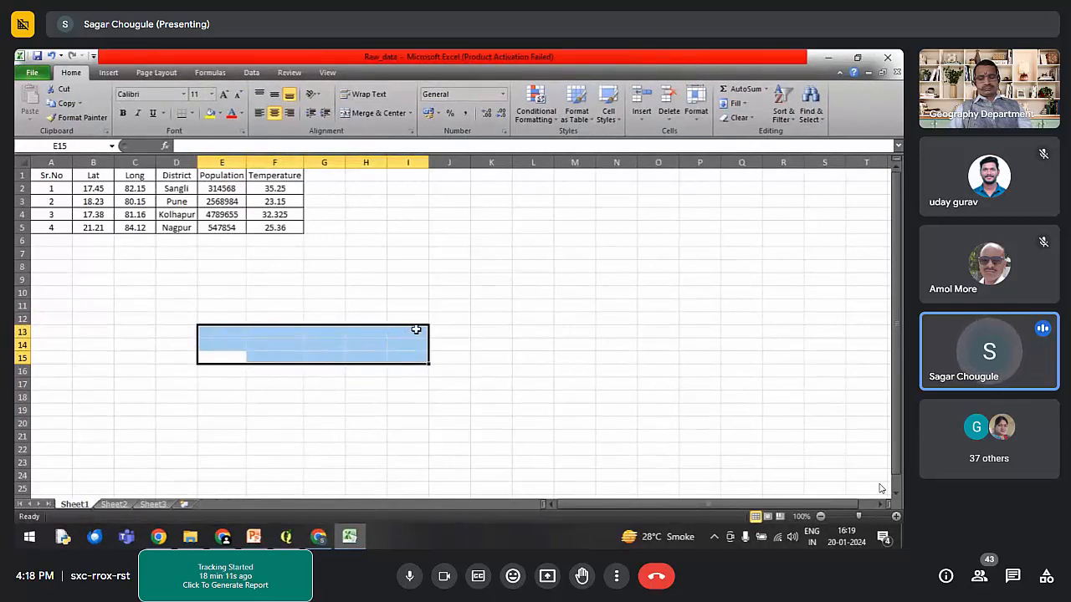
{"action": "left_click", "coordinate": [412, 322], "text": "shift"}
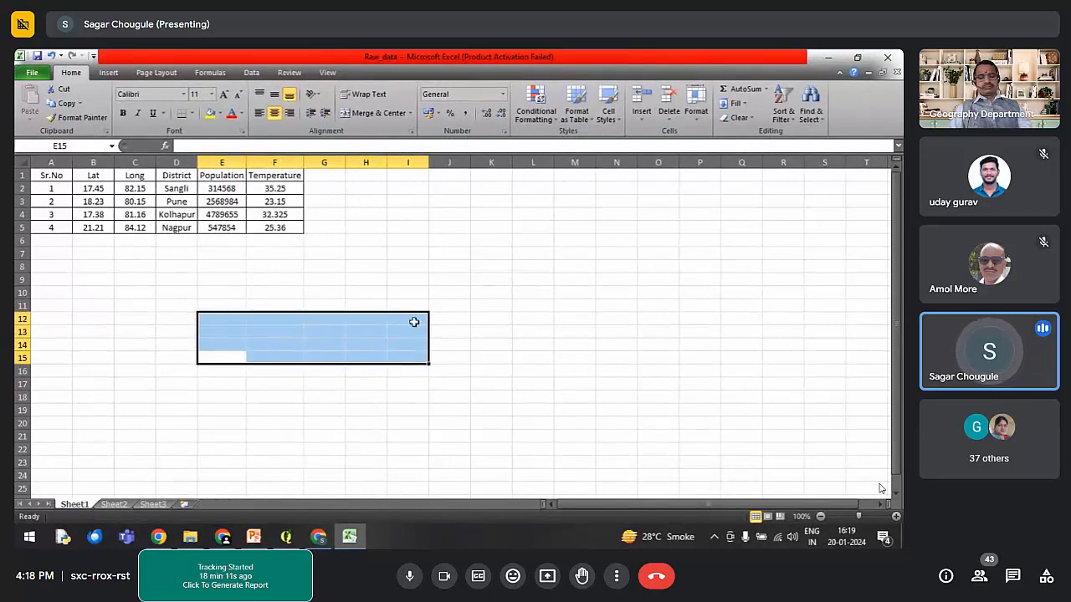
{"action": "left_click", "coordinate": [266, 395], "text": "shift"}
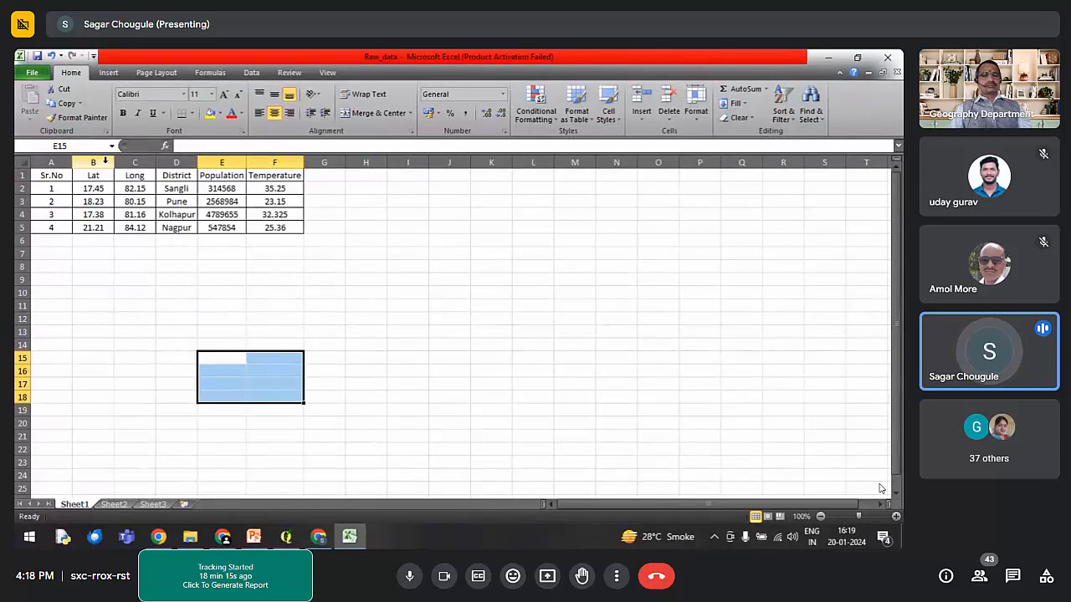
Step: Examine the Lat and Long columns and the individual latitude values in the table
{"action": "left_click", "coordinate": [134, 161]}
{"action": "left_click_drag", "start_coordinate": [134, 161], "coordinate": [106, 159]}
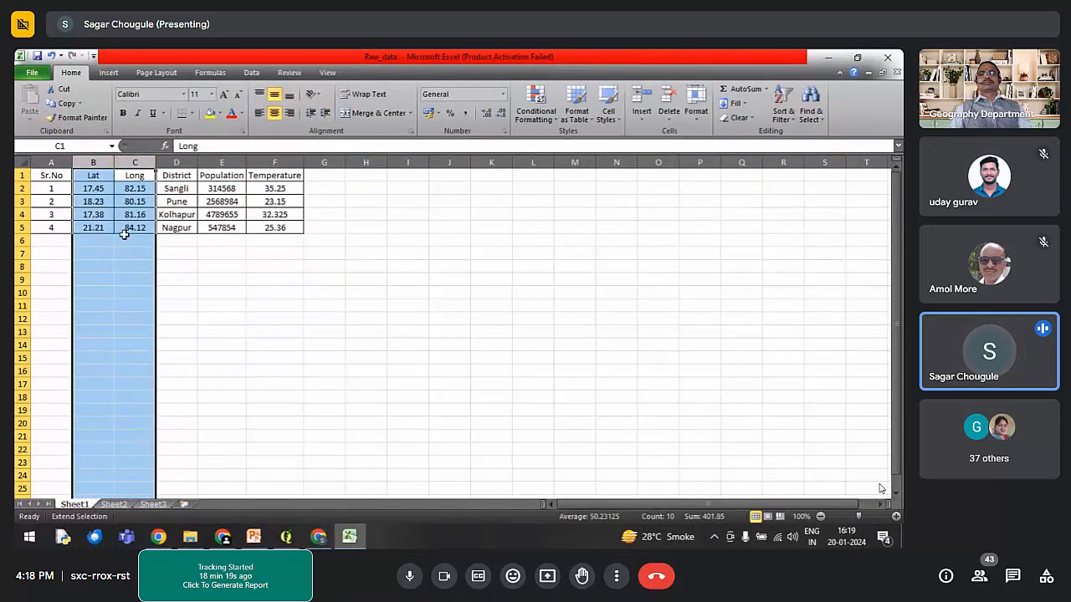
{"action": "key", "text": "F8"}
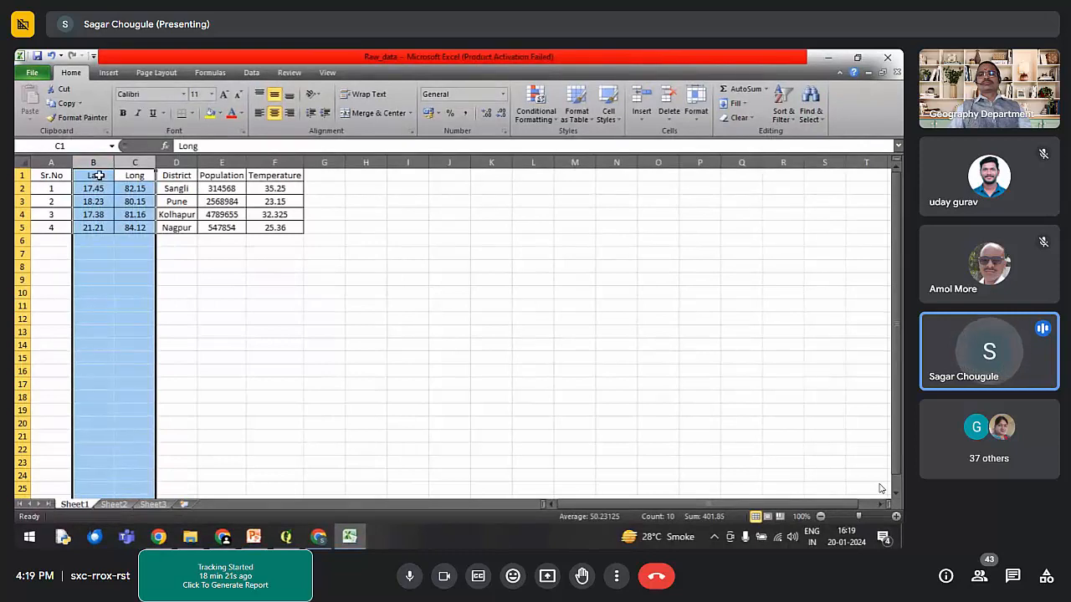
{"action": "left_click", "coordinate": [134, 177]}
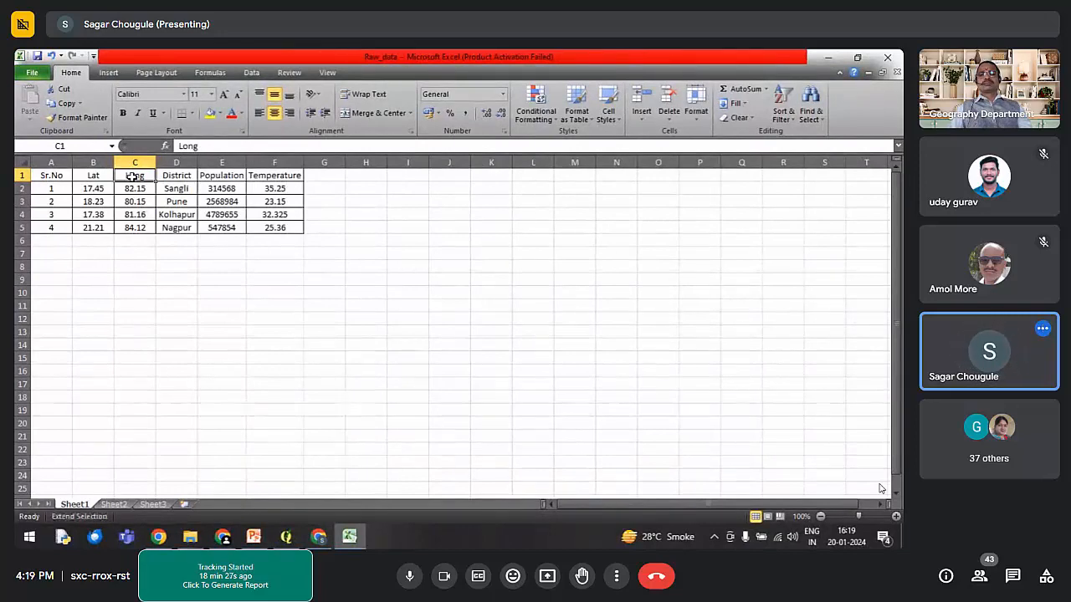
{"action": "left_click", "coordinate": [135, 163]}
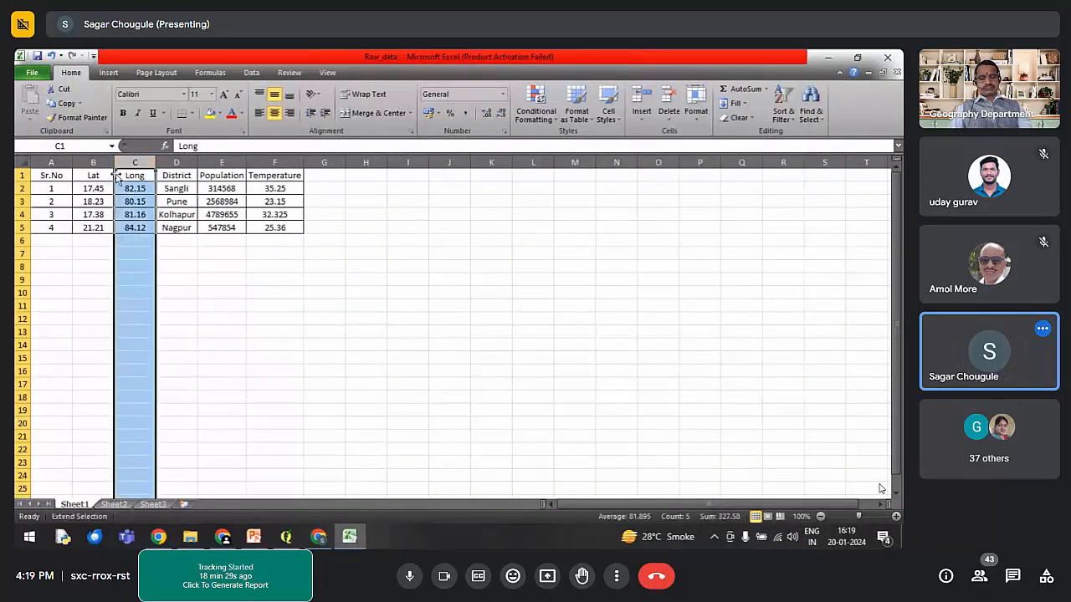
{"action": "left_click", "coordinate": [92, 163]}
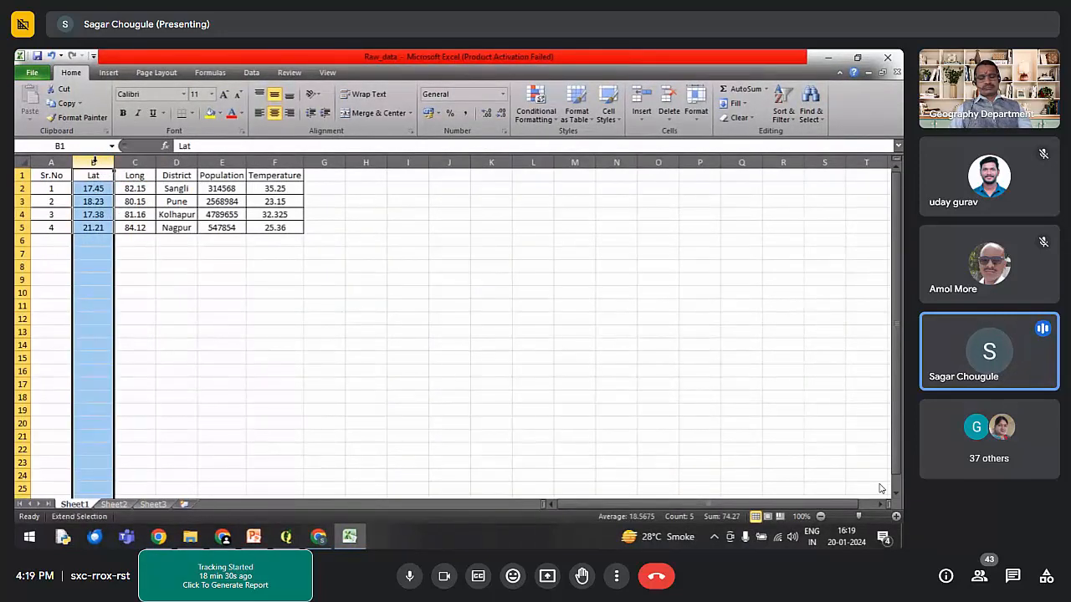
{"action": "left_click", "coordinate": [167, 269]}
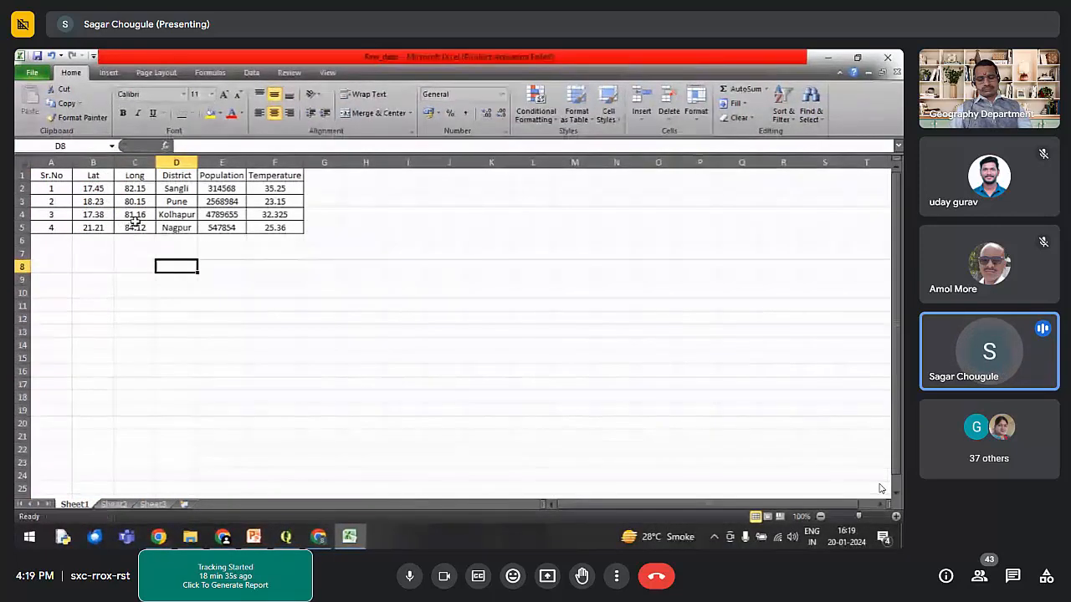
{"action": "left_click", "coordinate": [93, 189]}
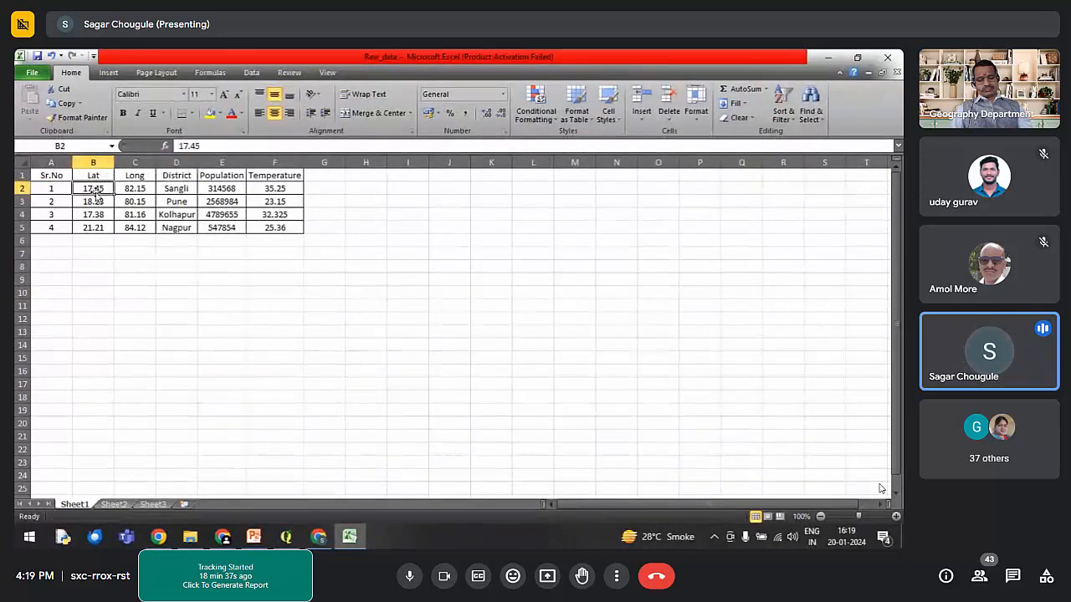
{"action": "key", "text": "F8"}
{"action": "left_click", "coordinate": [98, 203]}
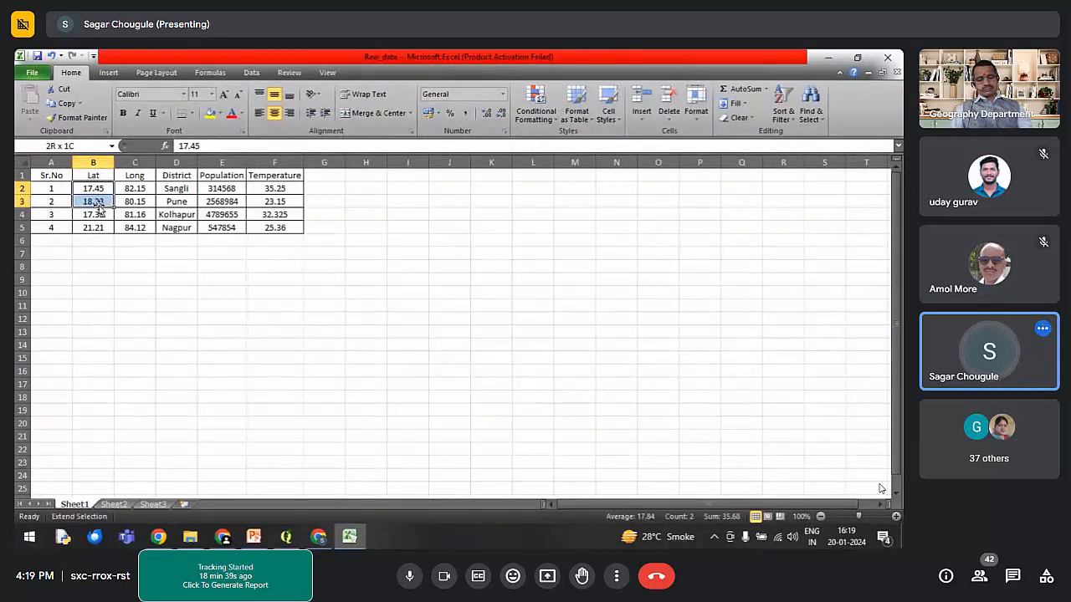
{"action": "left_click", "coordinate": [104, 215]}
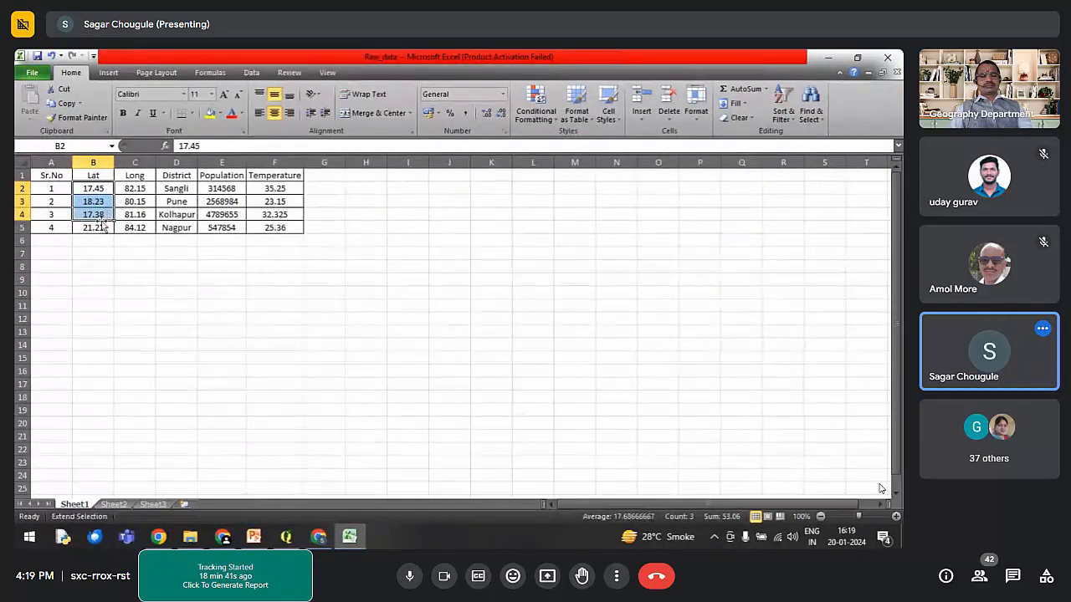
{"action": "left_click", "coordinate": [85, 280]}
{"action": "left_click", "coordinate": [133, 279]}
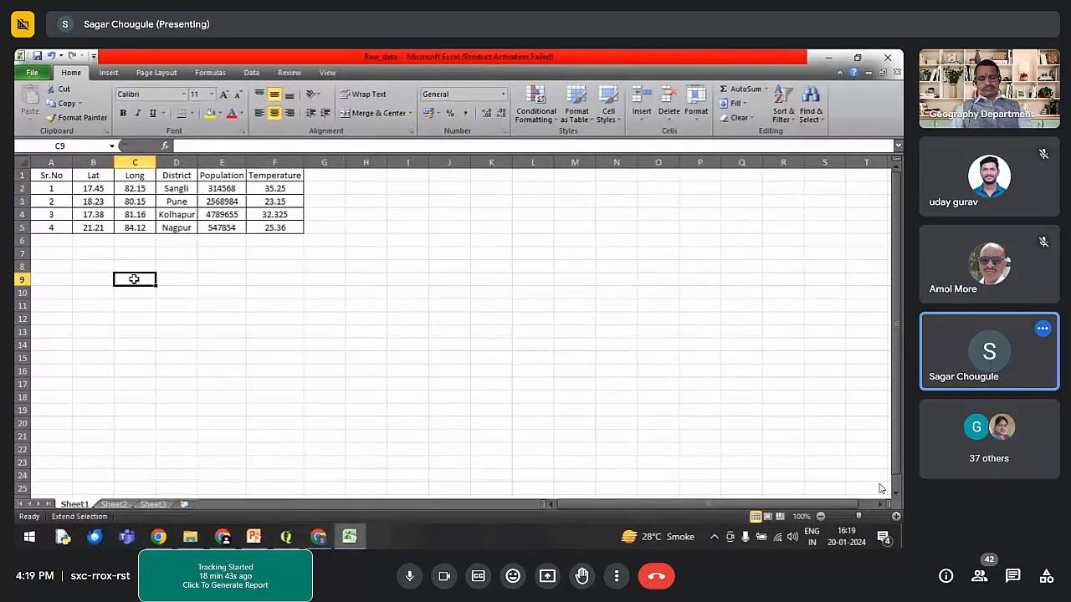
{"action": "left_click", "coordinate": [93, 162]}
{"action": "key", "text": "F8"}
{"action": "left_click", "coordinate": [224, 319]}
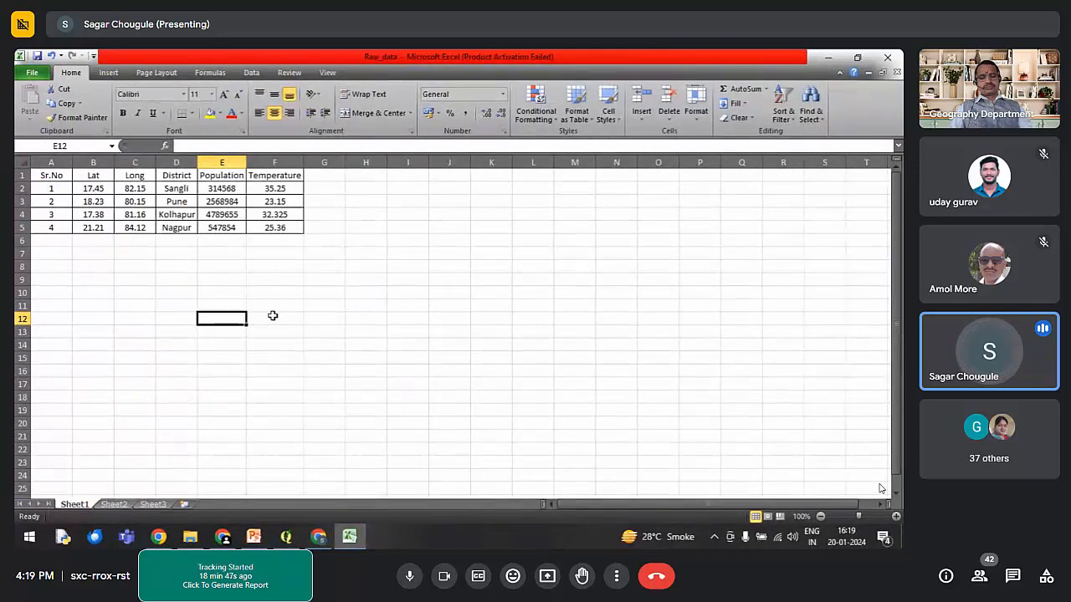
{"action": "key", "text": "F8"}
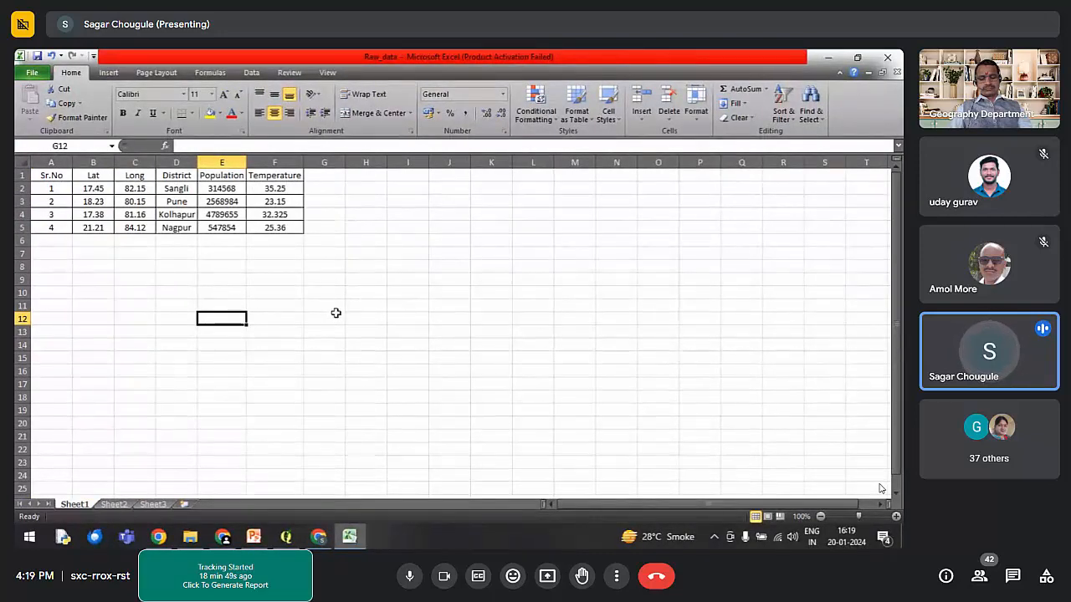
Step: Enter the example coordinate "17 25 36" in empty cell G12 and highlight part of its middle number
{"action": "left_click", "coordinate": [337, 315]}
{"action": "type", "text": "17"}
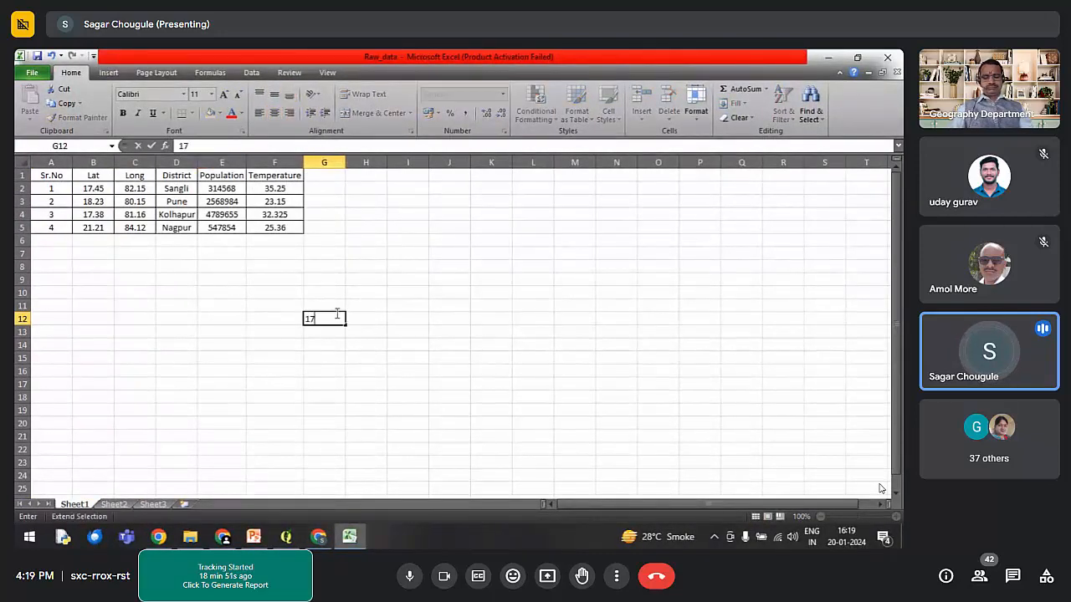
{"action": "type", "text": " 25"}
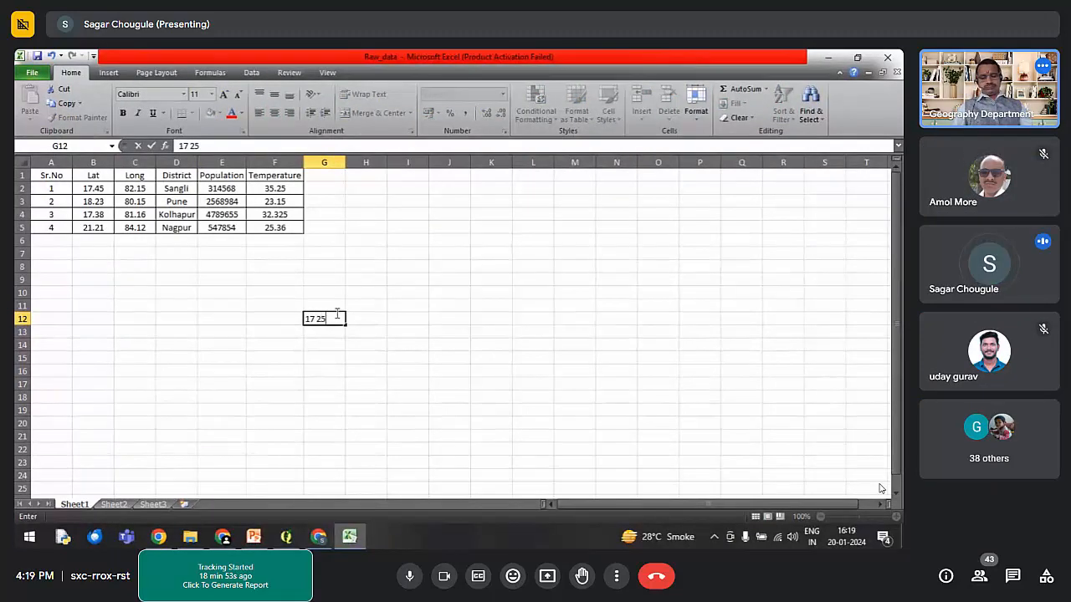
{"action": "type", "text": " 36"}
{"action": "key", "text": "F8"}
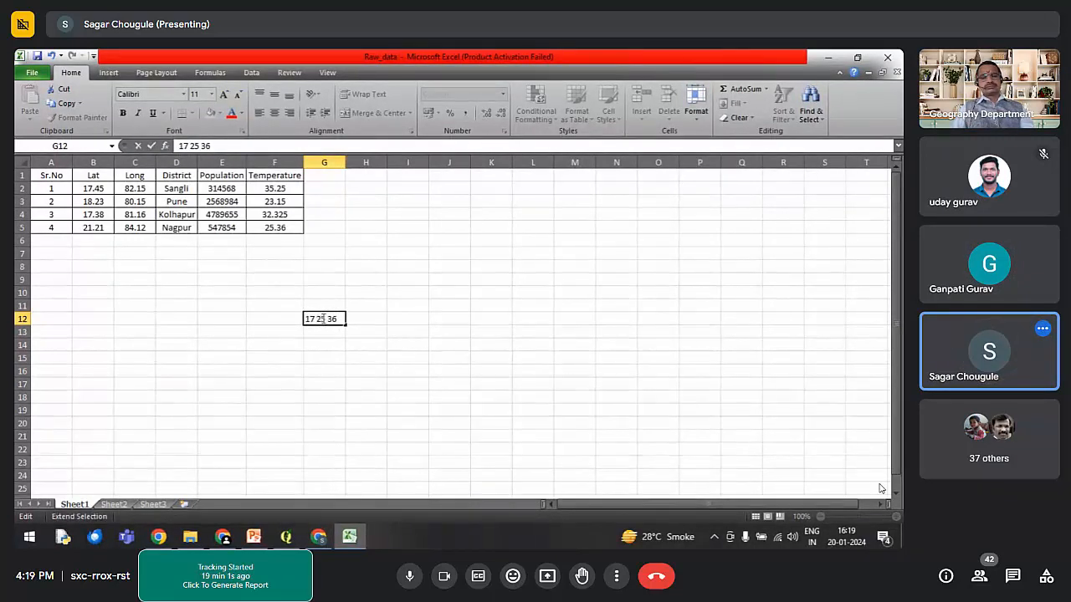
{"action": "left_click_drag", "start_coordinate": [321, 320], "coordinate": [326, 321]}
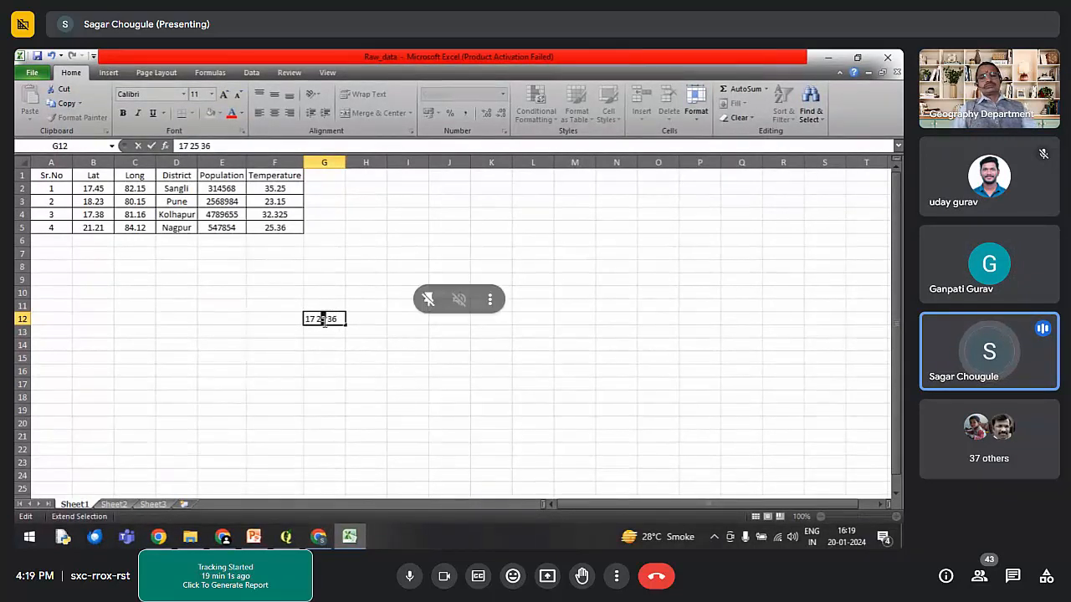
{"action": "left_click", "coordinate": [405, 576]}
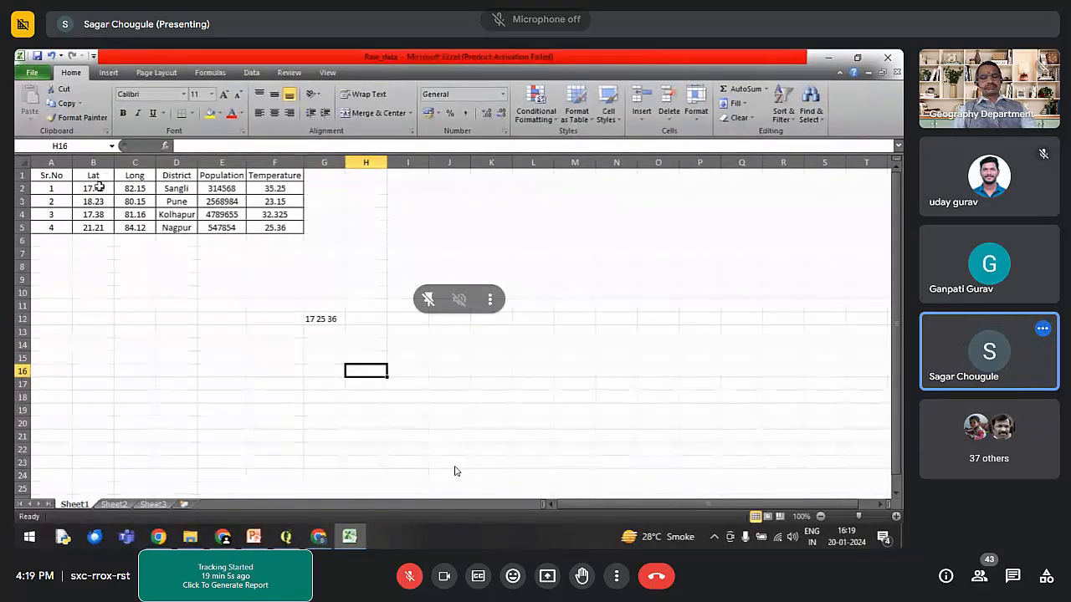
Step: Clear the example coordinate "17 25 36" from cell G12
{"action": "left_click_drag", "start_coordinate": [99, 188], "coordinate": [97, 227]}
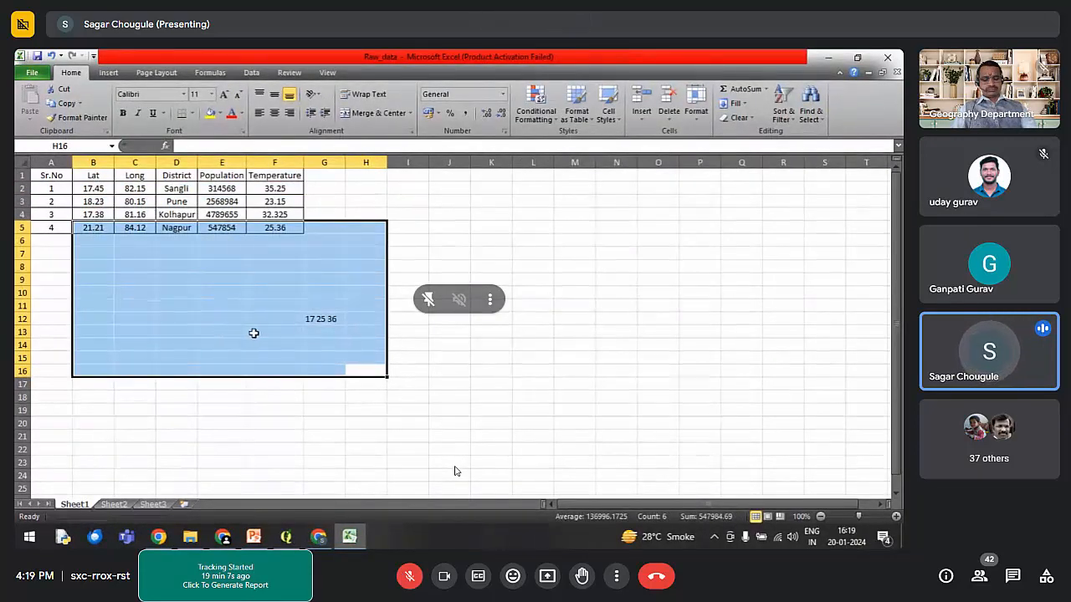
{"action": "left_click_drag", "start_coordinate": [254, 333], "coordinate": [320, 321]}
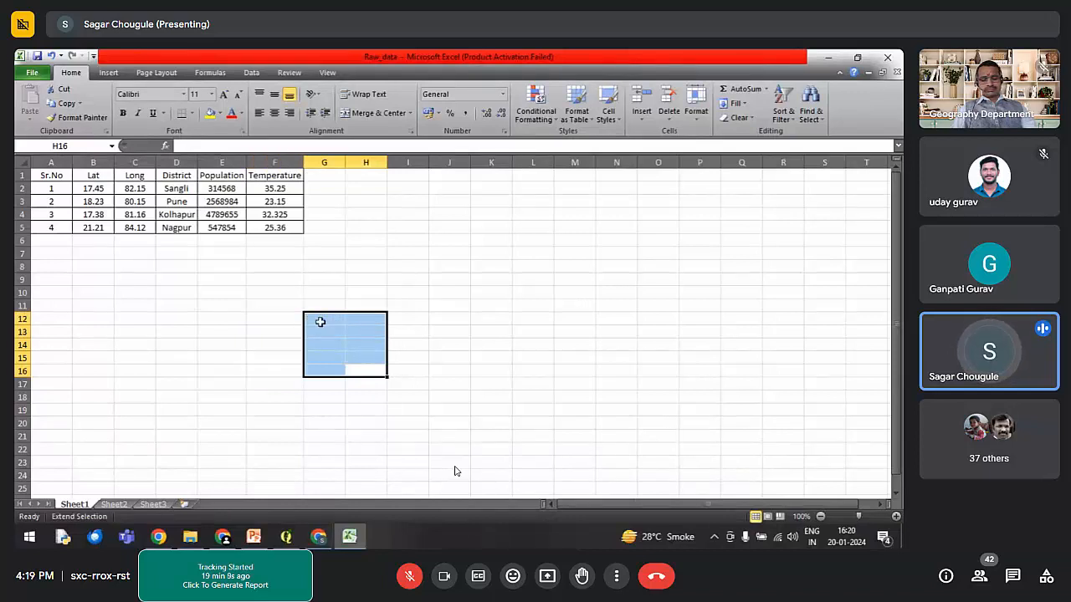
{"action": "left_click", "coordinate": [411, 348]}
{"action": "key", "text": "F8"}
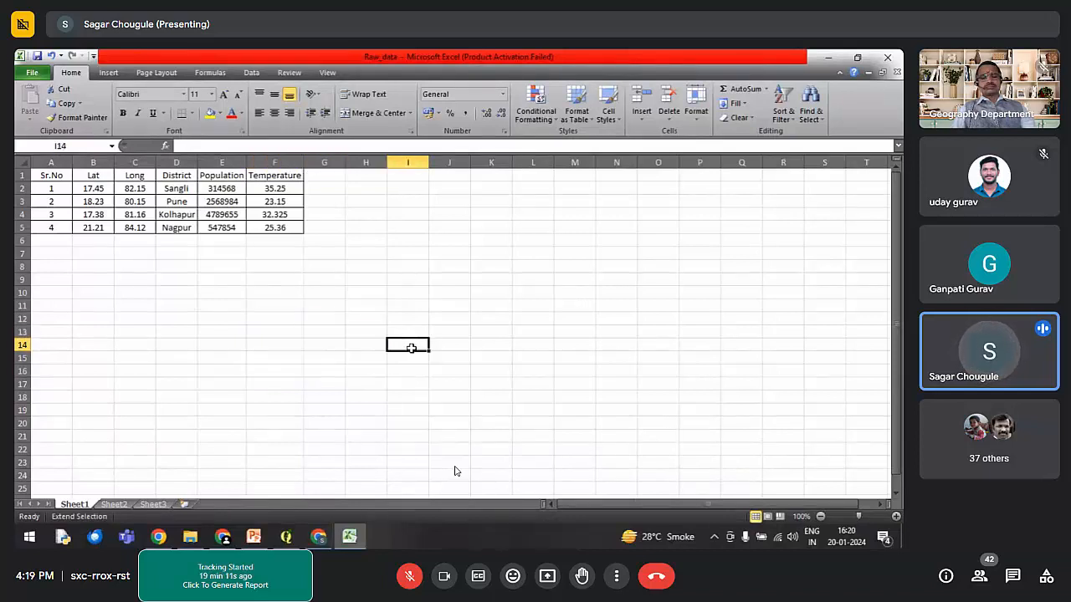
{"action": "key", "text": "F8"}
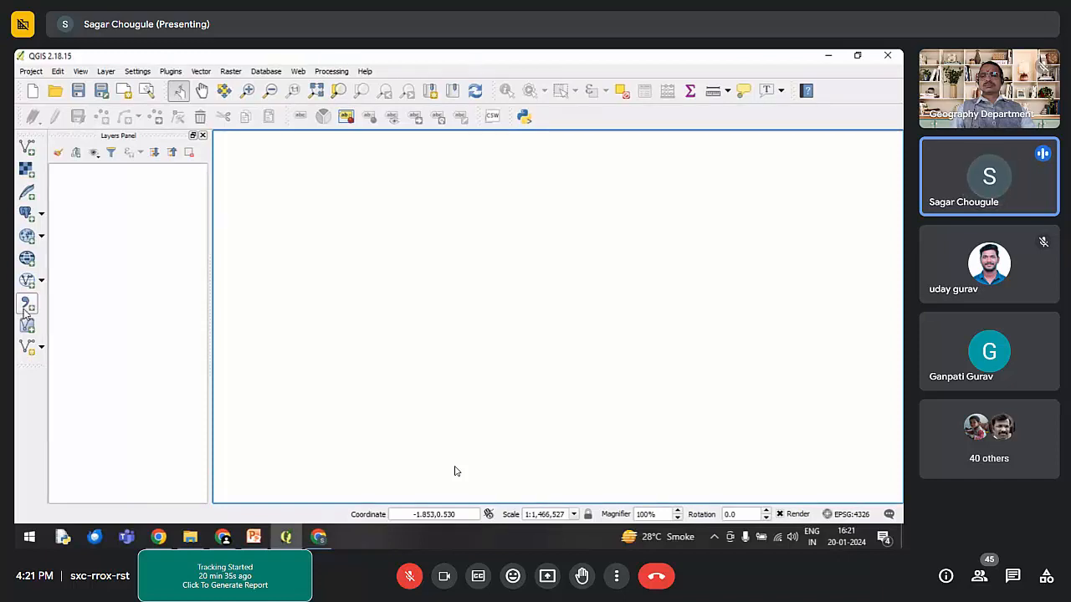
{"action": "left_click", "coordinate": [106, 72]}
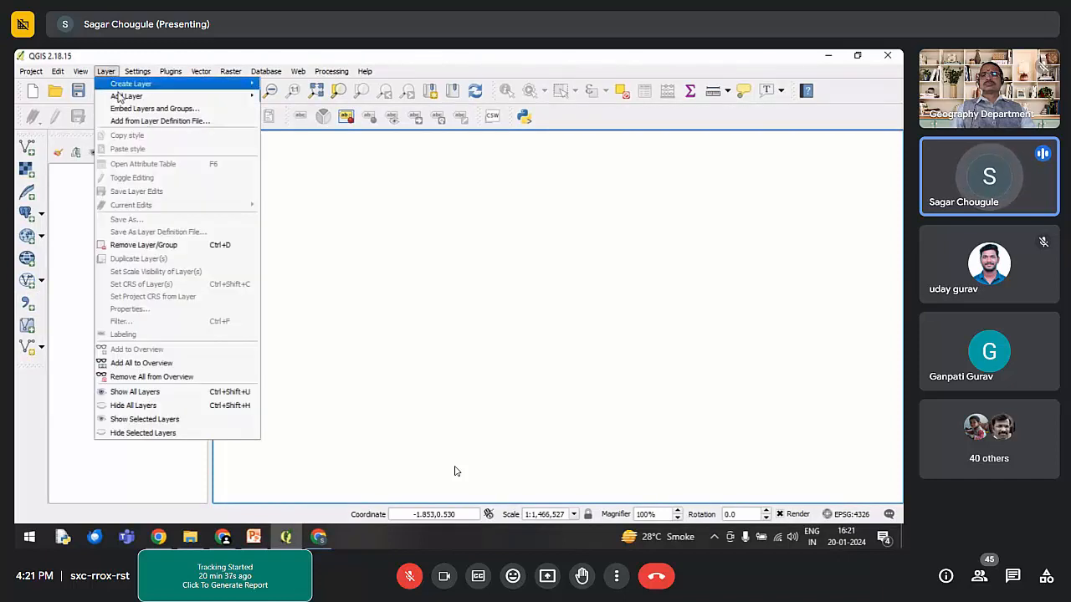
{"action": "mouse_move", "coordinate": [226, 97]}
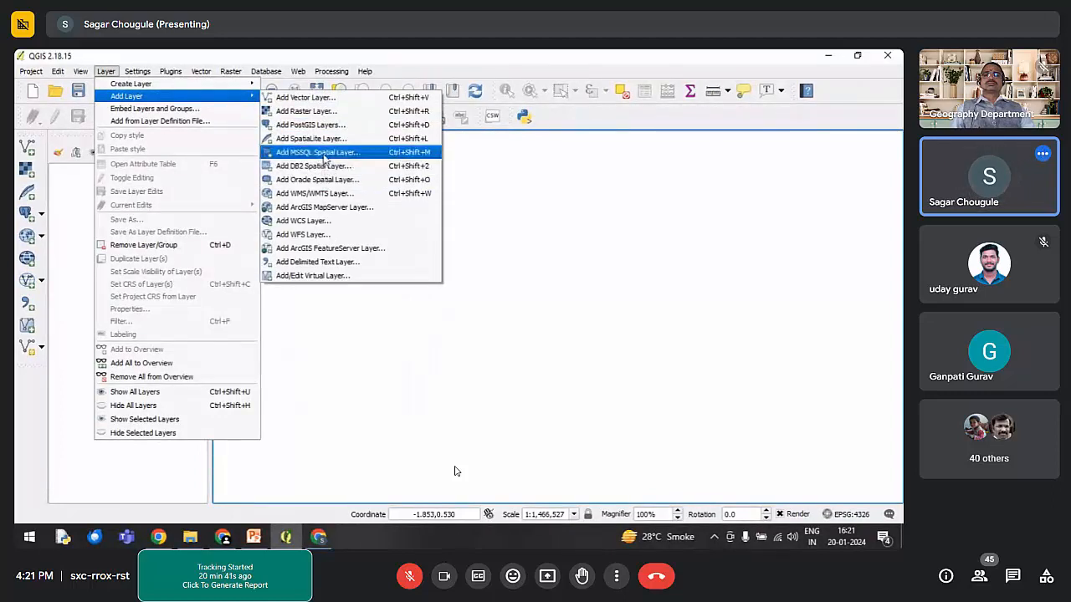
{"action": "left_click", "coordinate": [379, 270]}
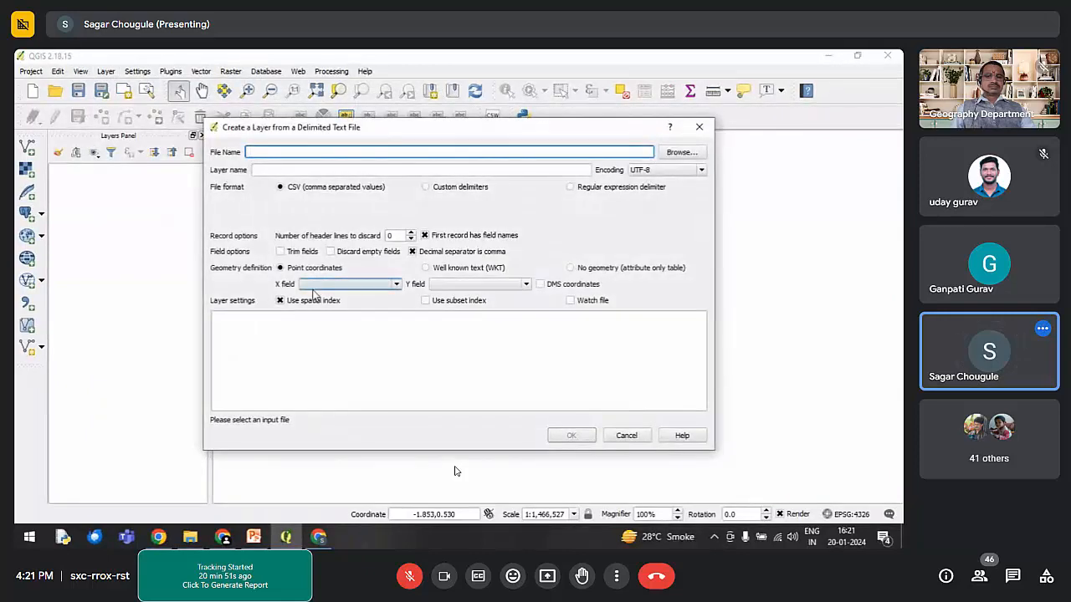
{"action": "left_click", "coordinate": [682, 150]}
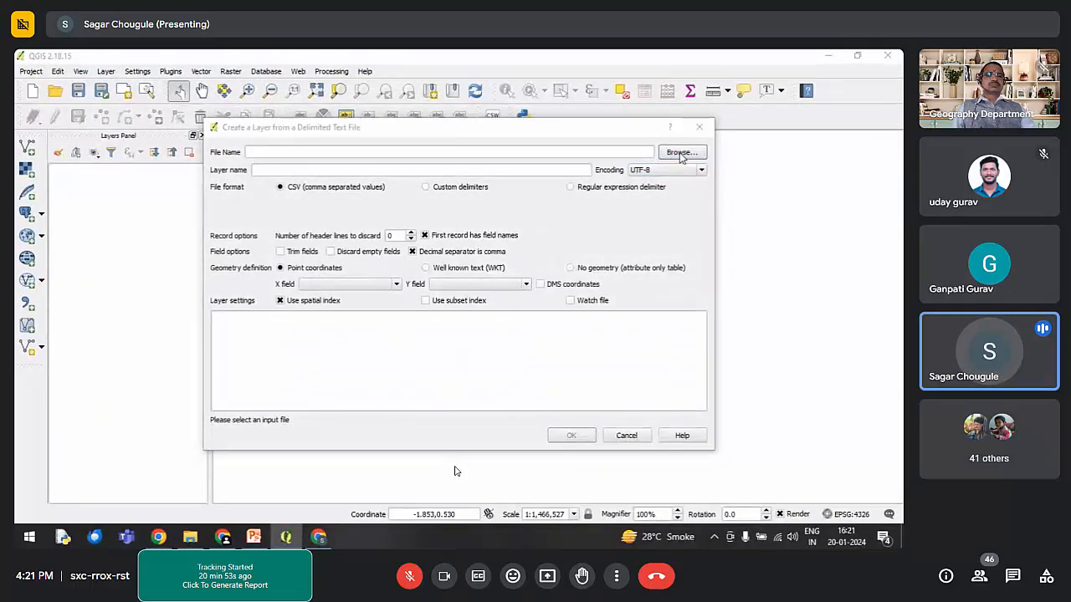
{"action": "left_click", "coordinate": [636, 149]}
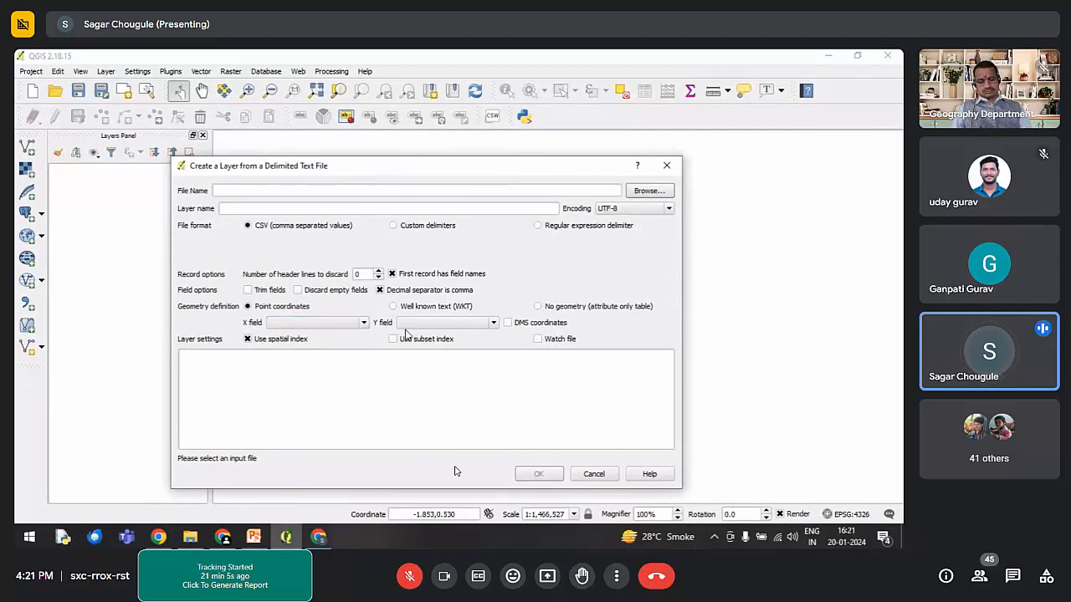
{"action": "left_click", "coordinate": [649, 191]}
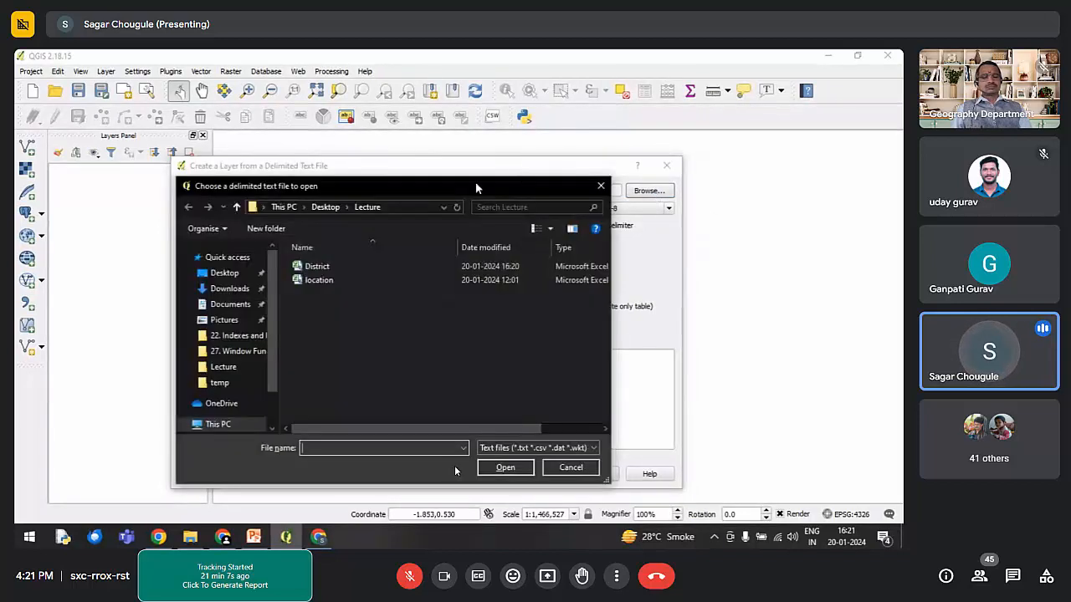
{"action": "left_click", "coordinate": [352, 265]}
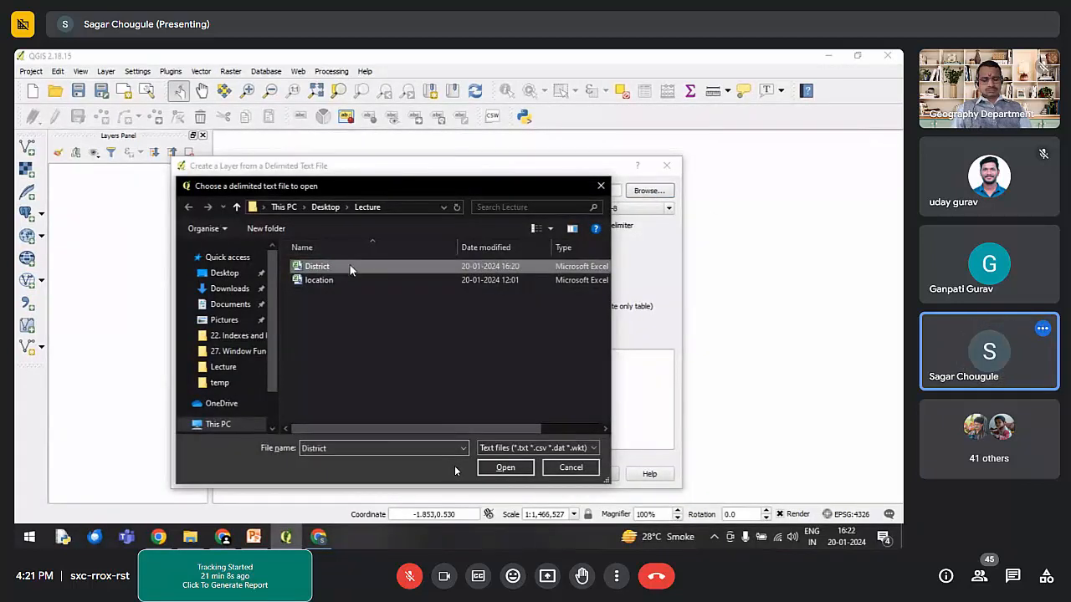
{"action": "left_click", "coordinate": [517, 470]}
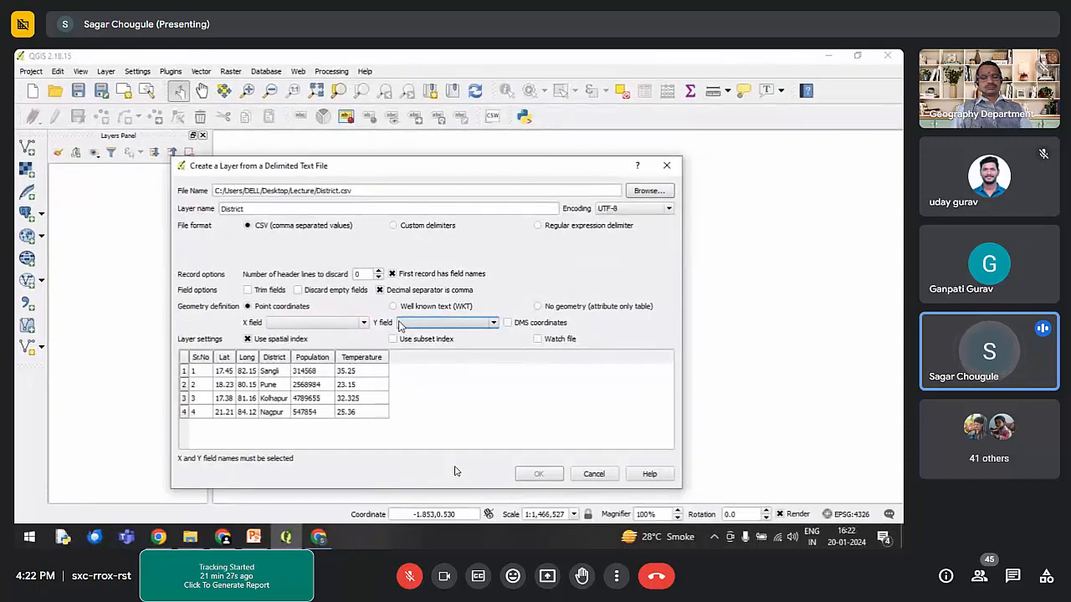
{"action": "left_click", "coordinate": [667, 164]}
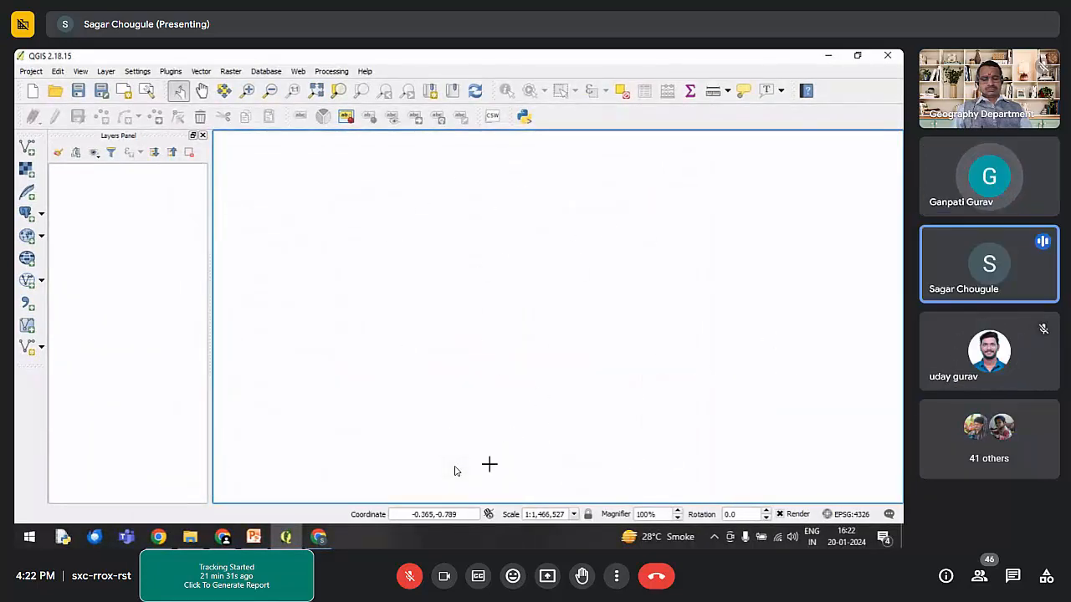
{"action": "left_click", "coordinate": [475, 512]}
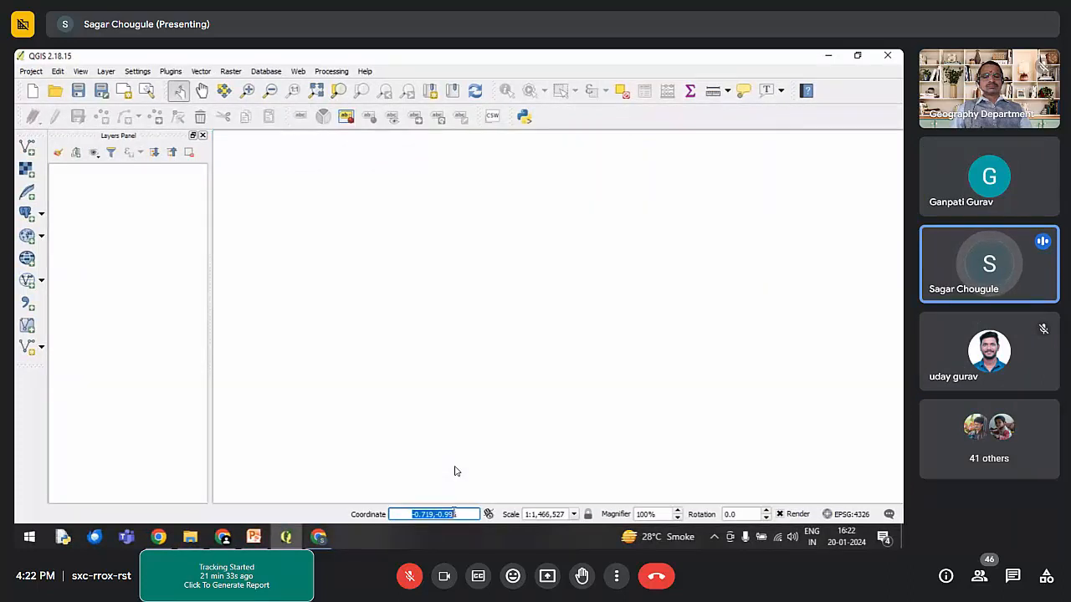
{"action": "left_click", "coordinate": [541, 286]}
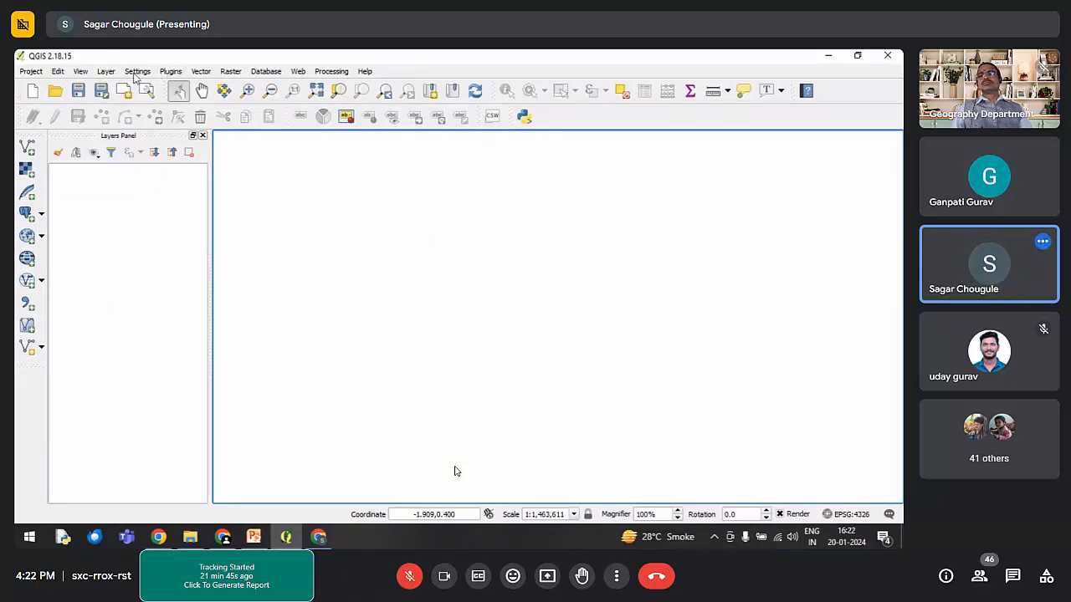
Step: Start a delimited text layer and load the District CSV file from the Lecture folder as its source
{"action": "left_click", "coordinate": [103, 73]}
{"action": "mouse_move", "coordinate": [139, 99]}
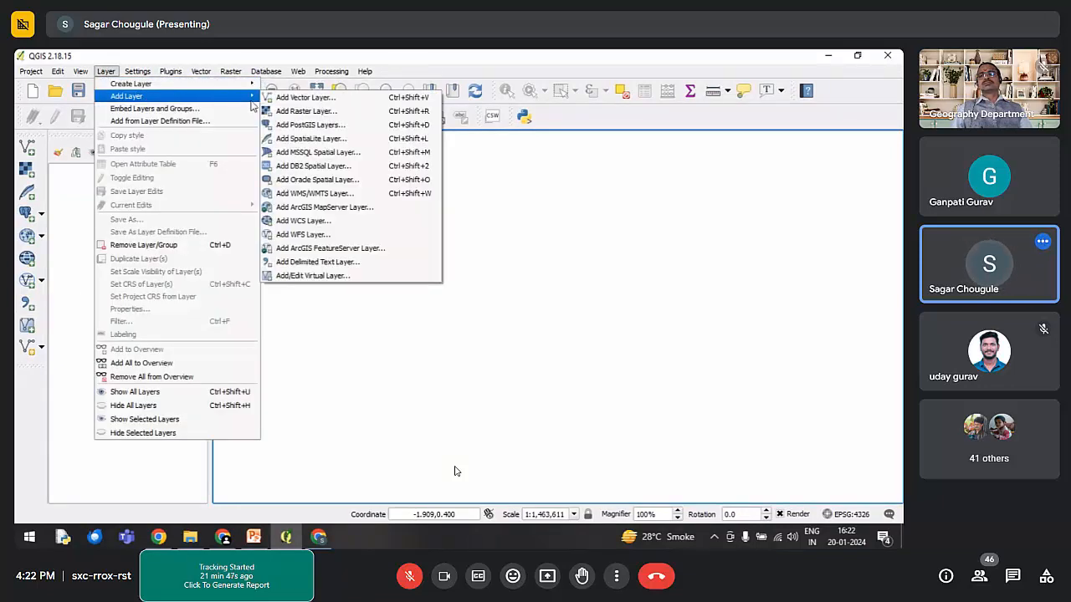
{"action": "left_click", "coordinate": [316, 266]}
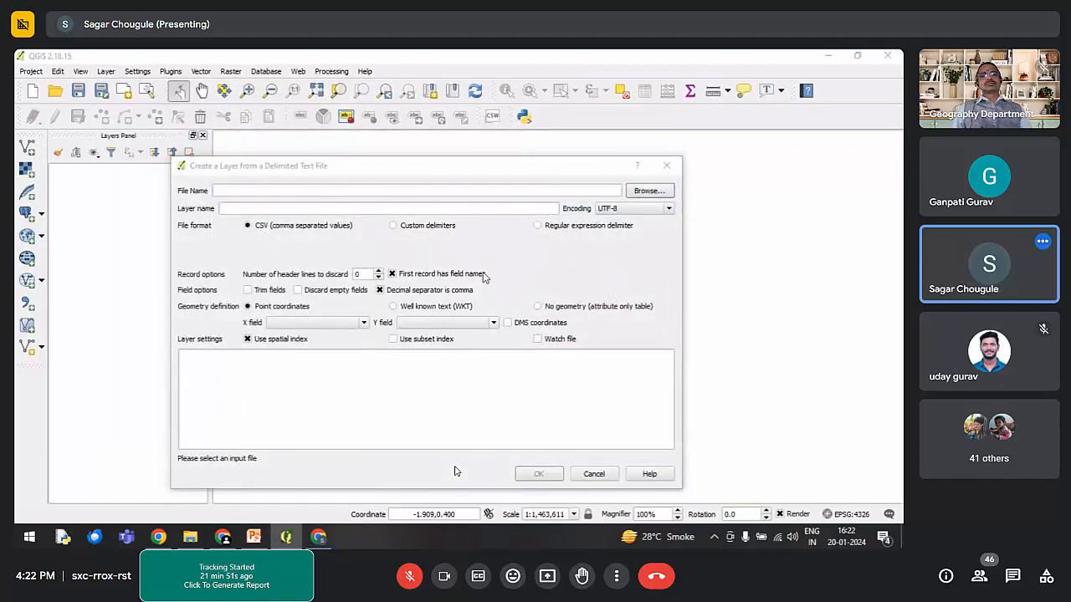
{"action": "left_click", "coordinate": [321, 267]}
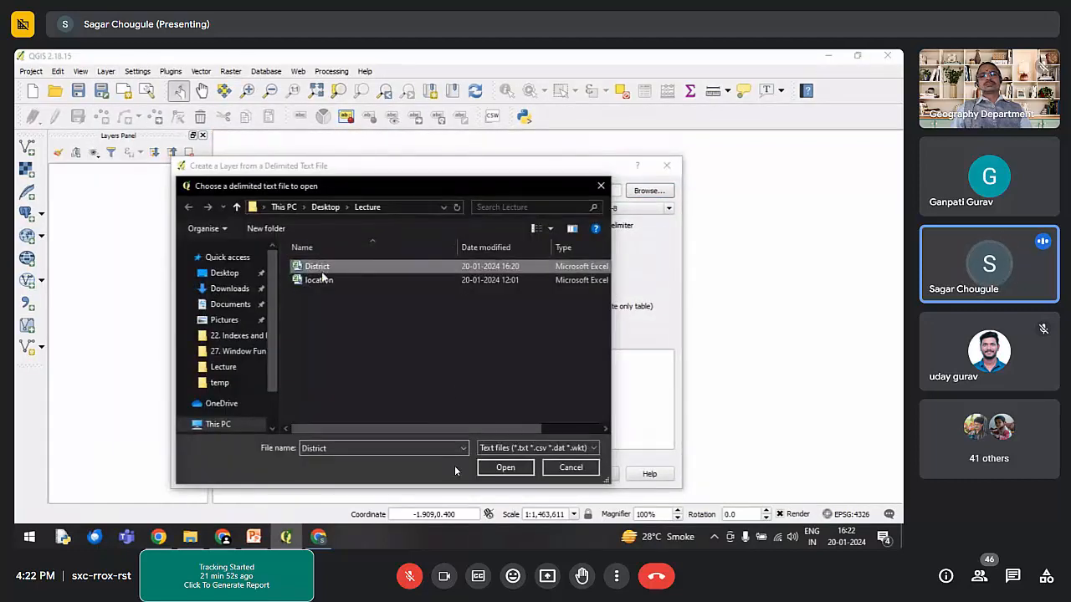
{"action": "left_click", "coordinate": [507, 470]}
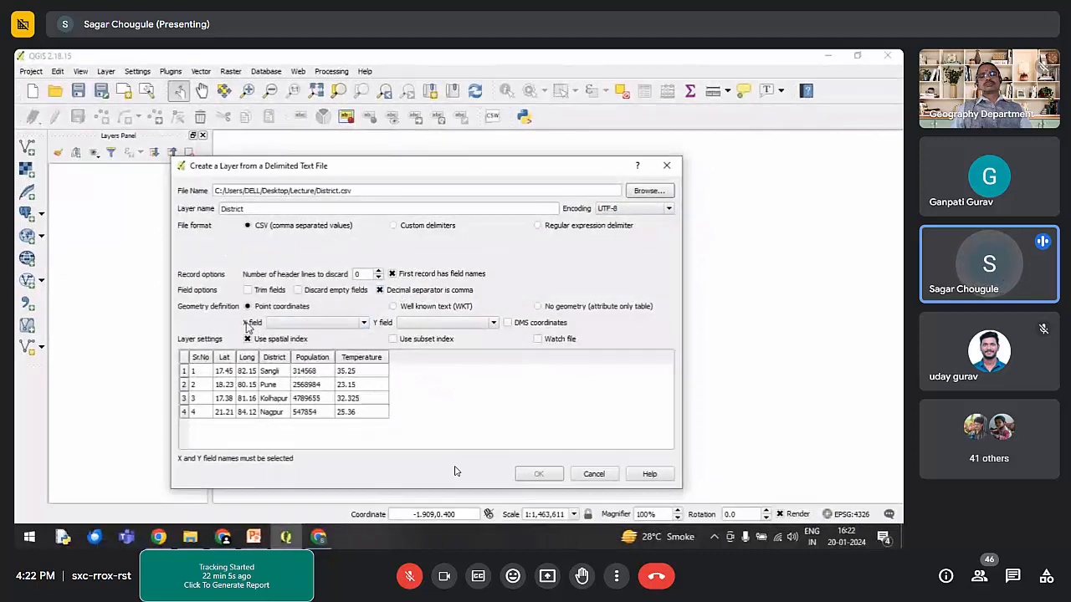
Step: Assign Long as the X field and Lat as the Y field, and create the District point layer
{"action": "left_click", "coordinate": [366, 325]}
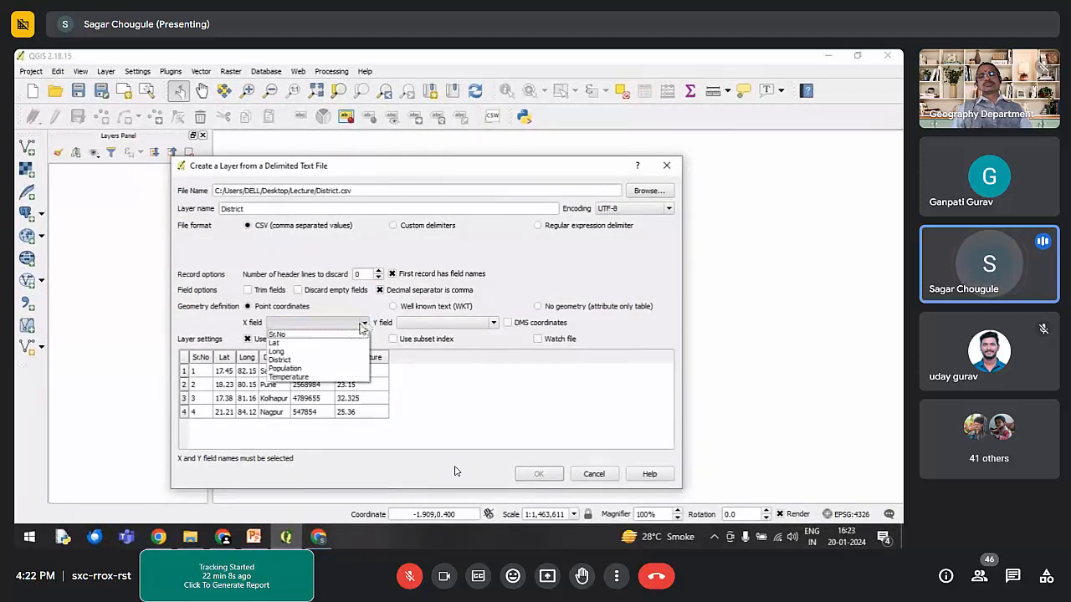
{"action": "left_click", "coordinate": [300, 357]}
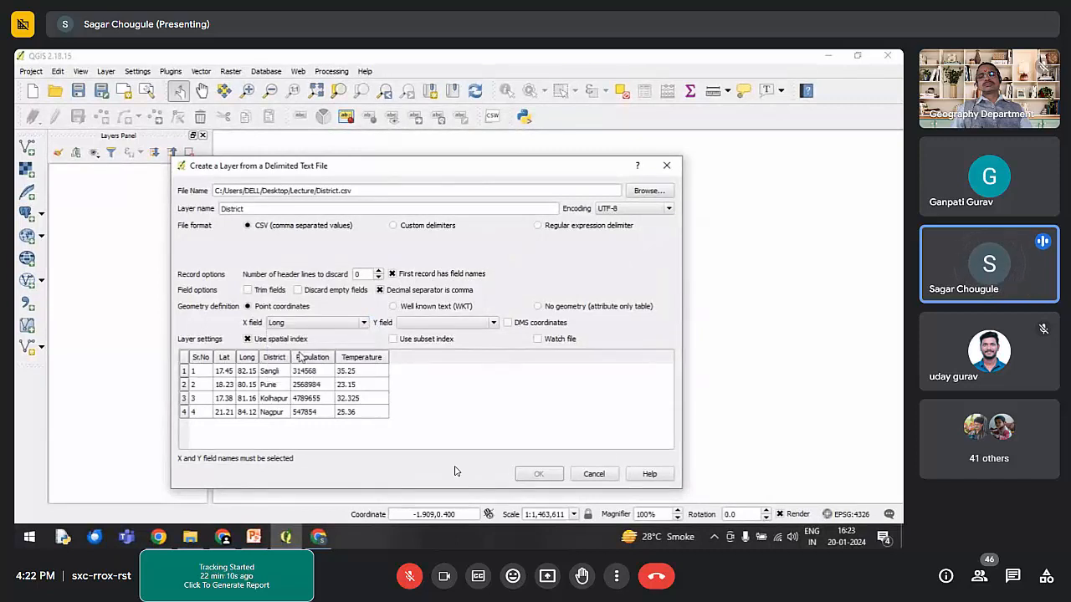
{"action": "left_click", "coordinate": [410, 324]}
{"action": "left_click", "coordinate": [418, 344]}
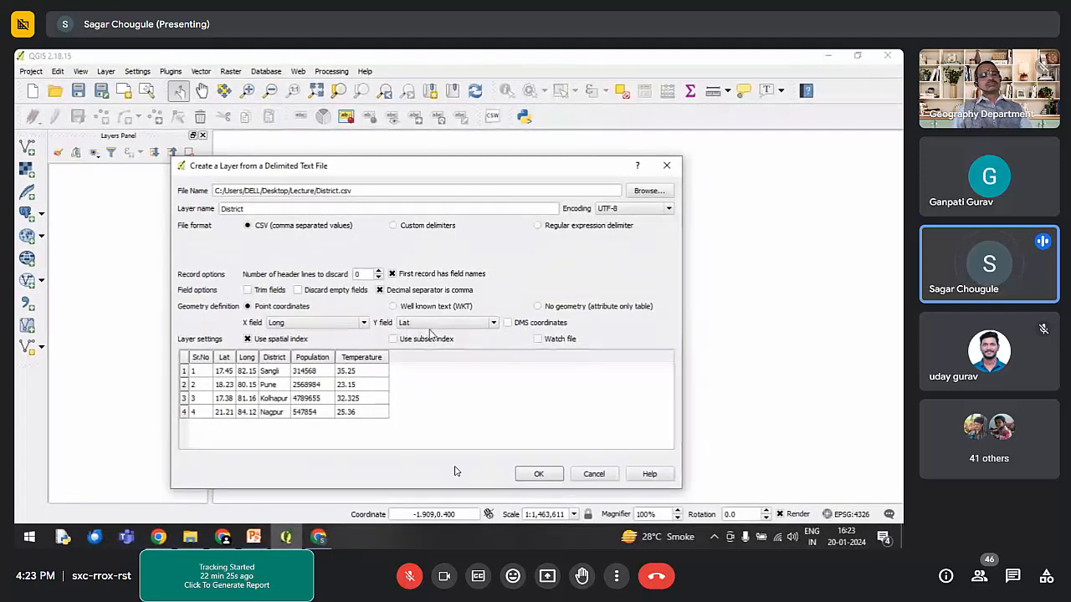
{"action": "left_click", "coordinate": [549, 477]}
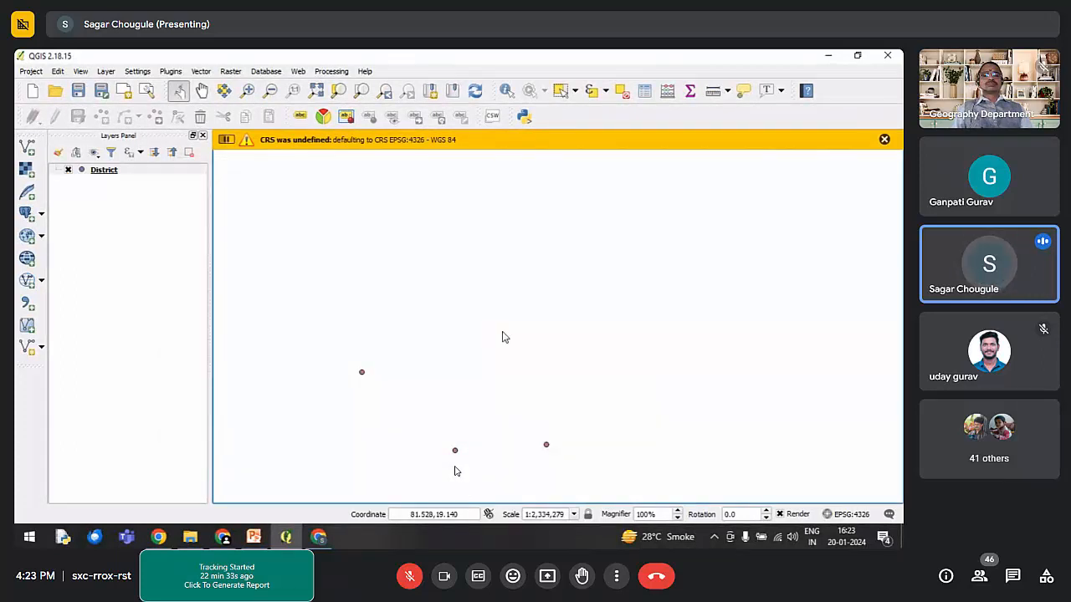
Step: Set the simple marker size of the District layer's points to 10 millimeters and apply the style
{"action": "scroll", "coordinate": [505, 334], "scroll_direction": "down", "scroll_amount": 1}
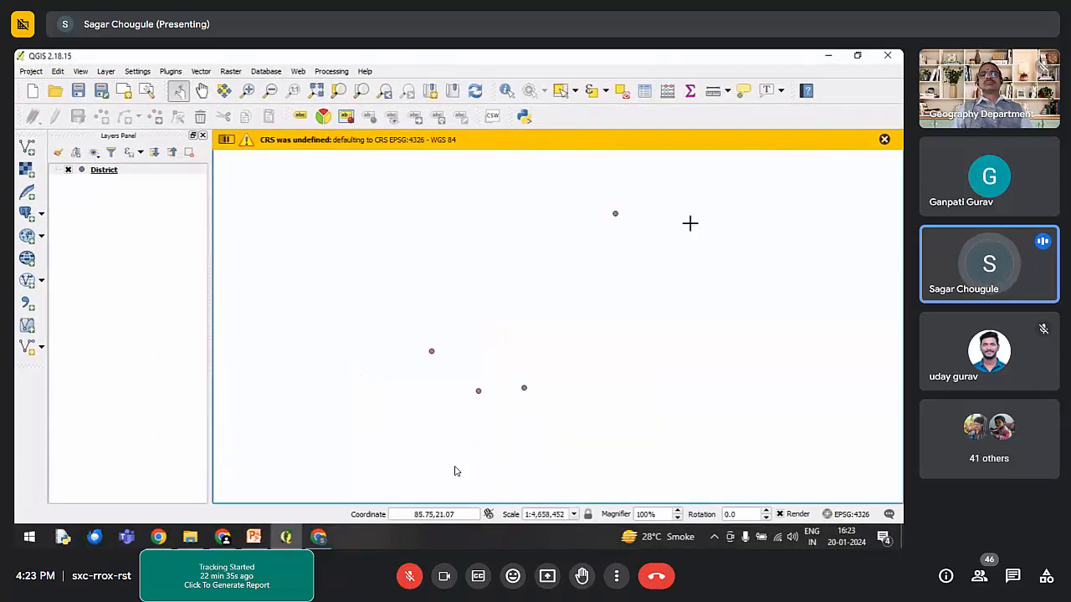
{"action": "left_click", "coordinate": [113, 171]}
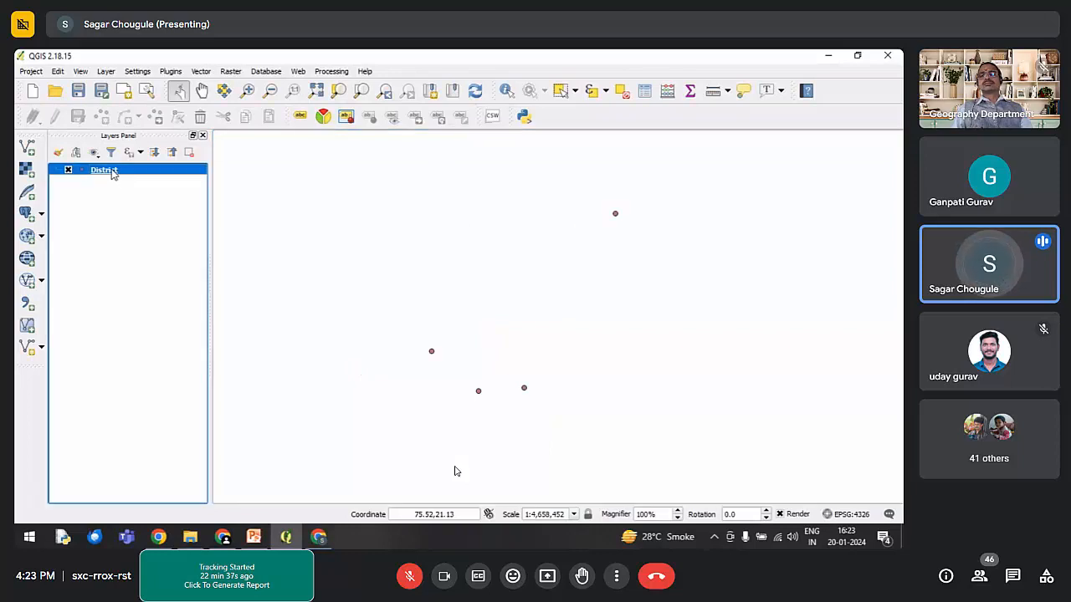
{"action": "right_click", "coordinate": [112, 172]}
{"action": "left_click", "coordinate": [67, 219]}
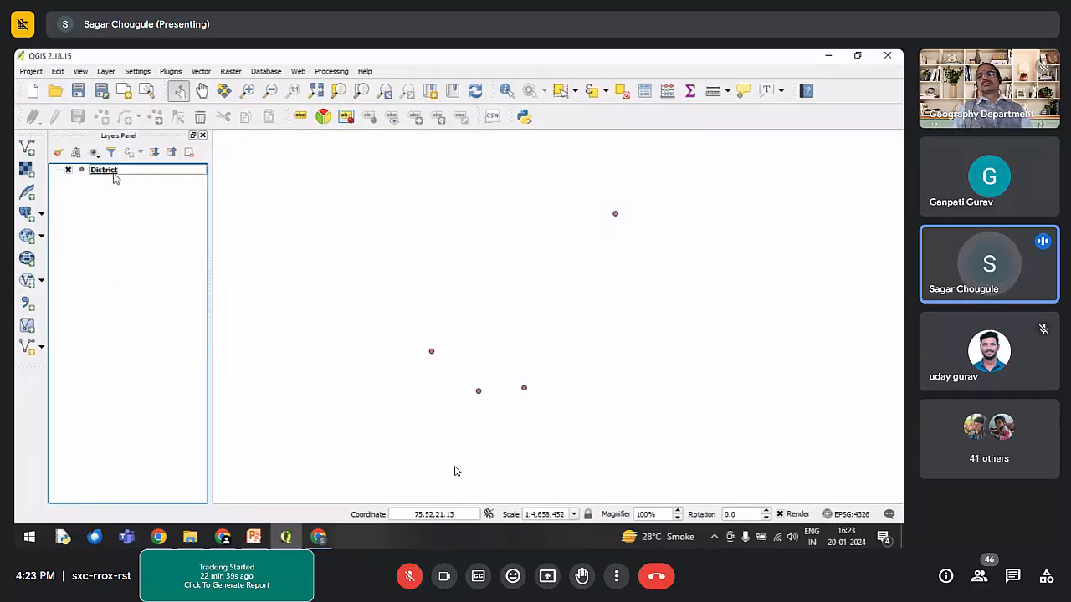
{"action": "left_click", "coordinate": [83, 173]}
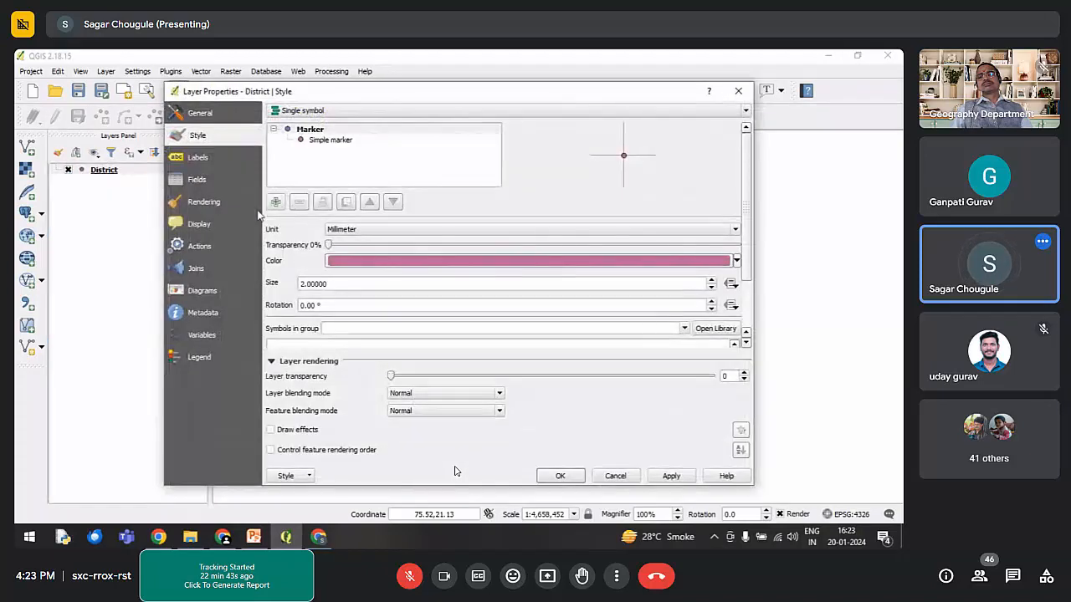
{"action": "left_click", "coordinate": [312, 140]}
{"action": "left_click_drag", "start_coordinate": [360, 295], "coordinate": [269, 294]}
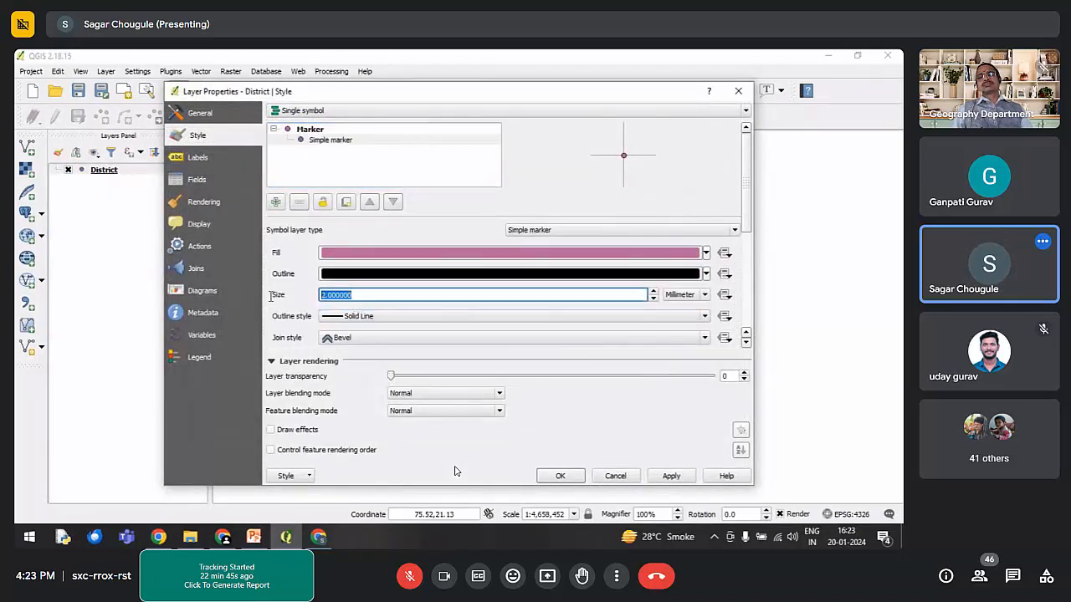
{"action": "type", "text": "10"}
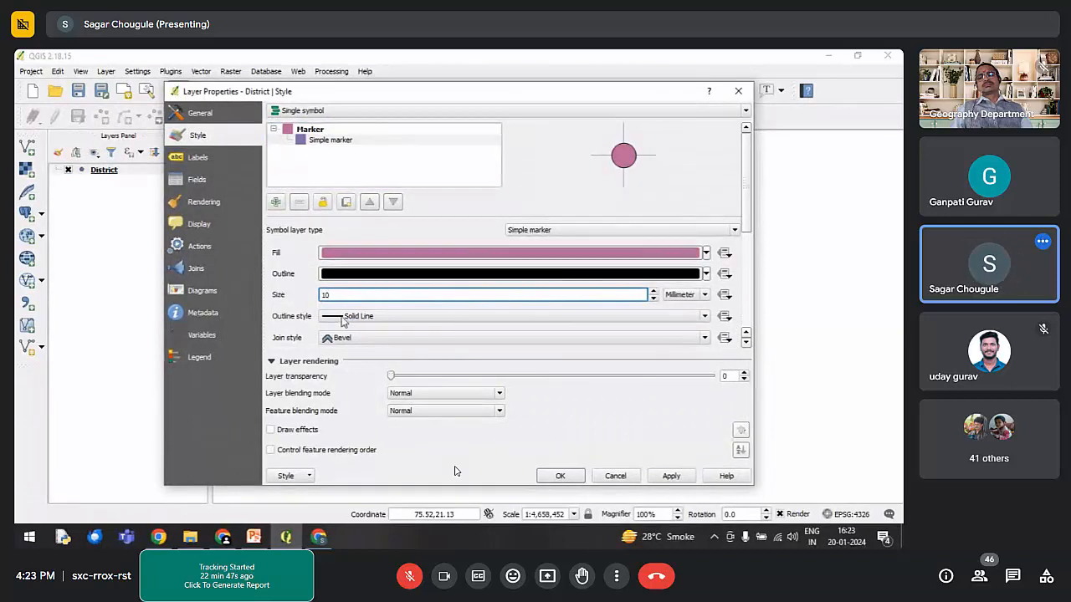
{"action": "left_click", "coordinate": [559, 476]}
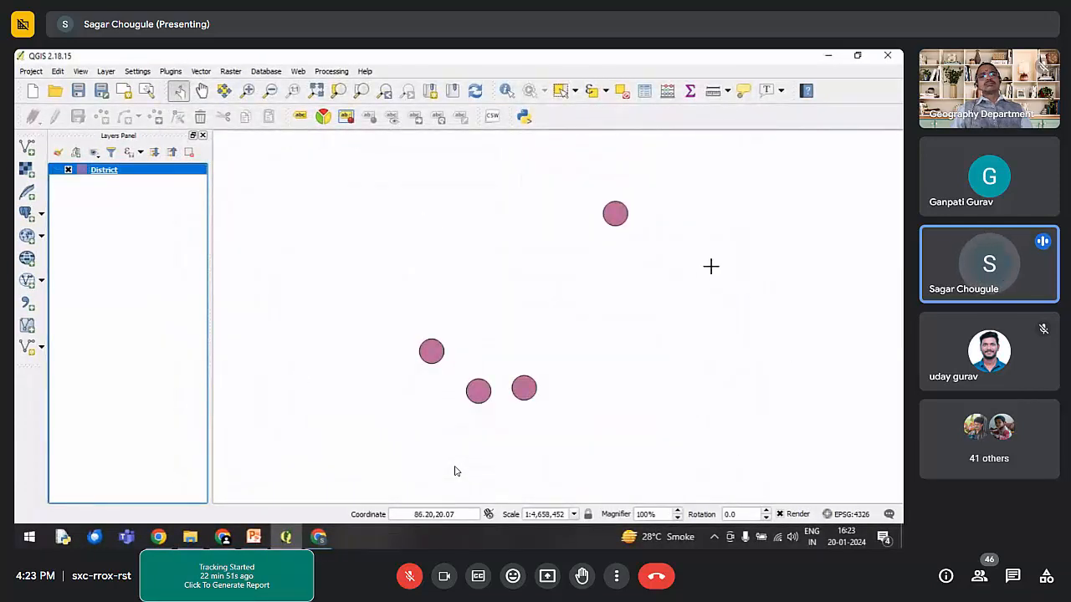
Step: Open the District layer's attribute table, review its district records, and close it
{"action": "right_click", "coordinate": [111, 171]}
{"action": "left_click", "coordinate": [185, 292]}
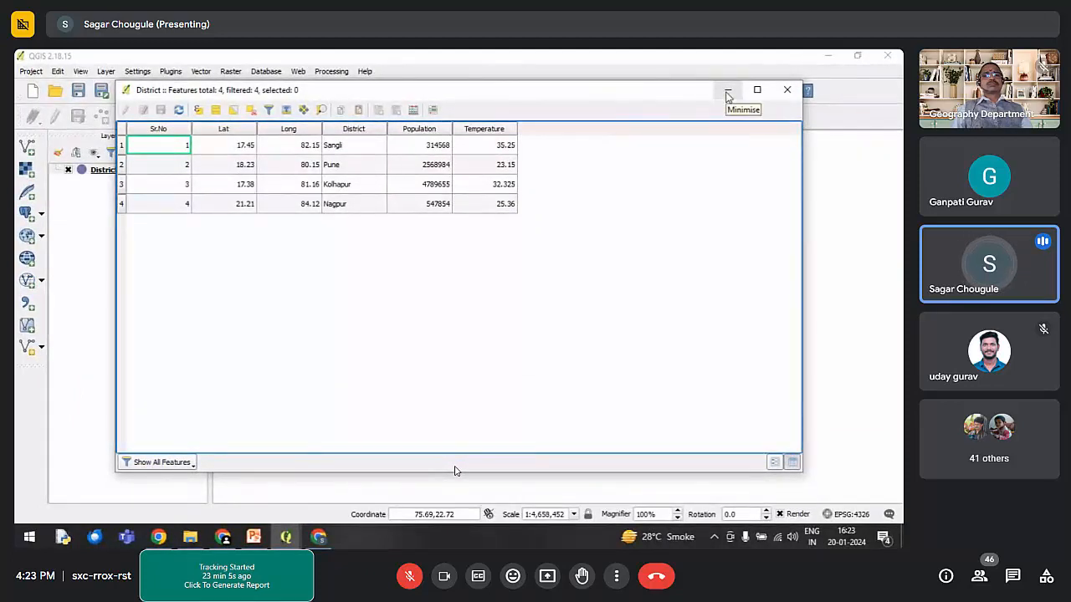
{"action": "left_click", "coordinate": [787, 90]}
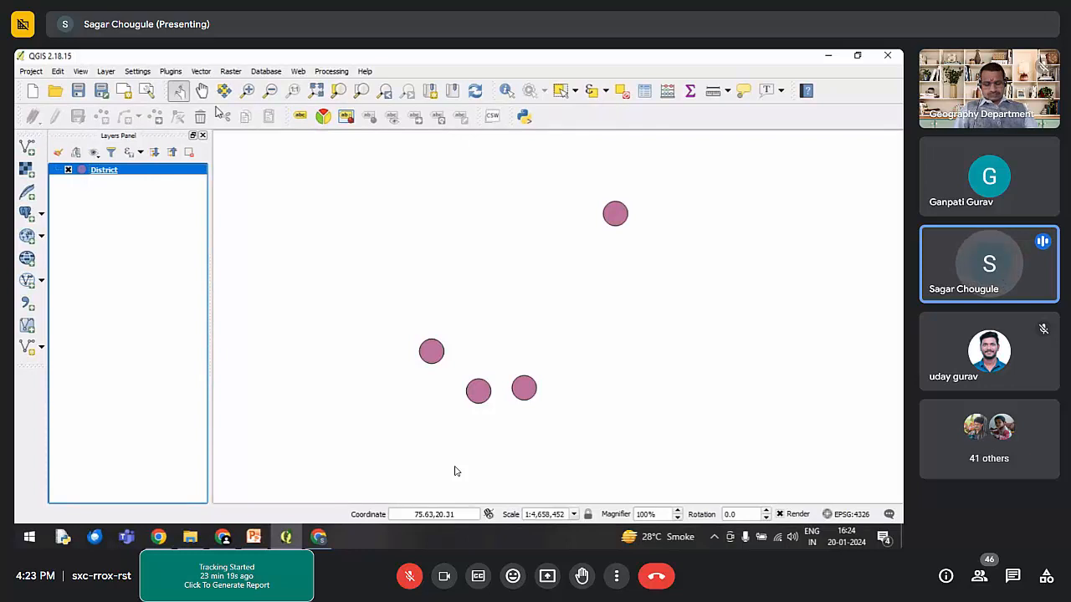
{"action": "left_click", "coordinate": [95, 254]}
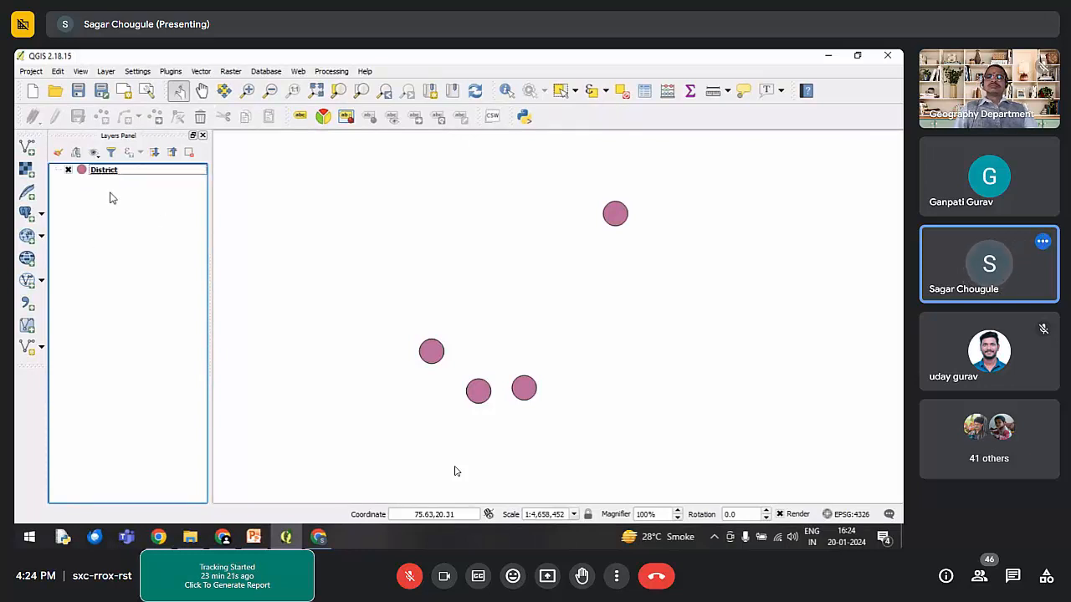
{"action": "left_click", "coordinate": [114, 174]}
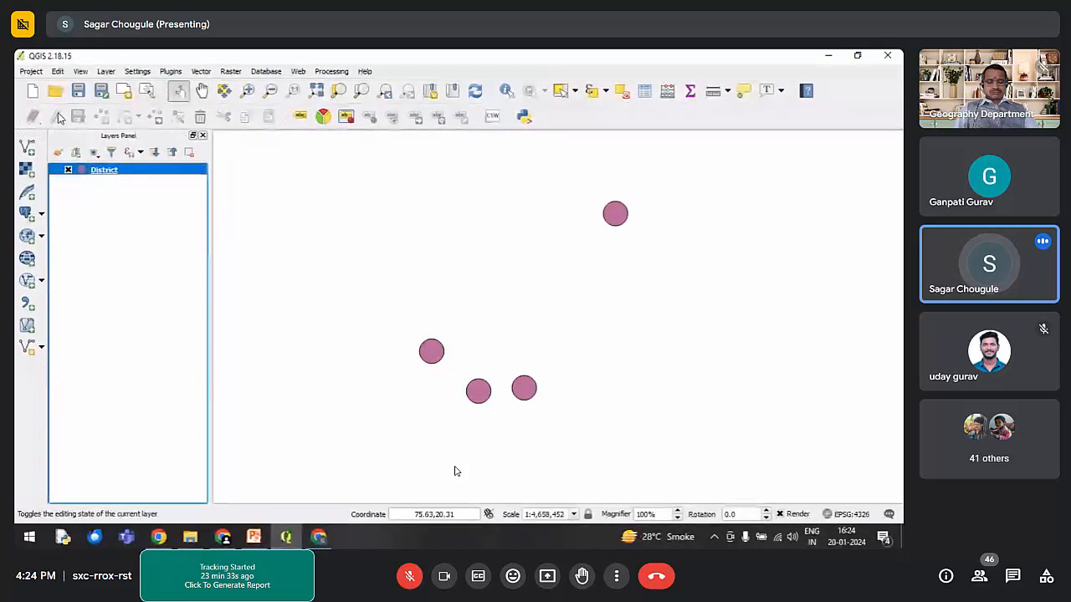
{"action": "left_click", "coordinate": [127, 254]}
Step: Start exporting the District layer as an ESRI Shapefile named District_shp in the Lecture folder
{"action": "left_click", "coordinate": [109, 172]}
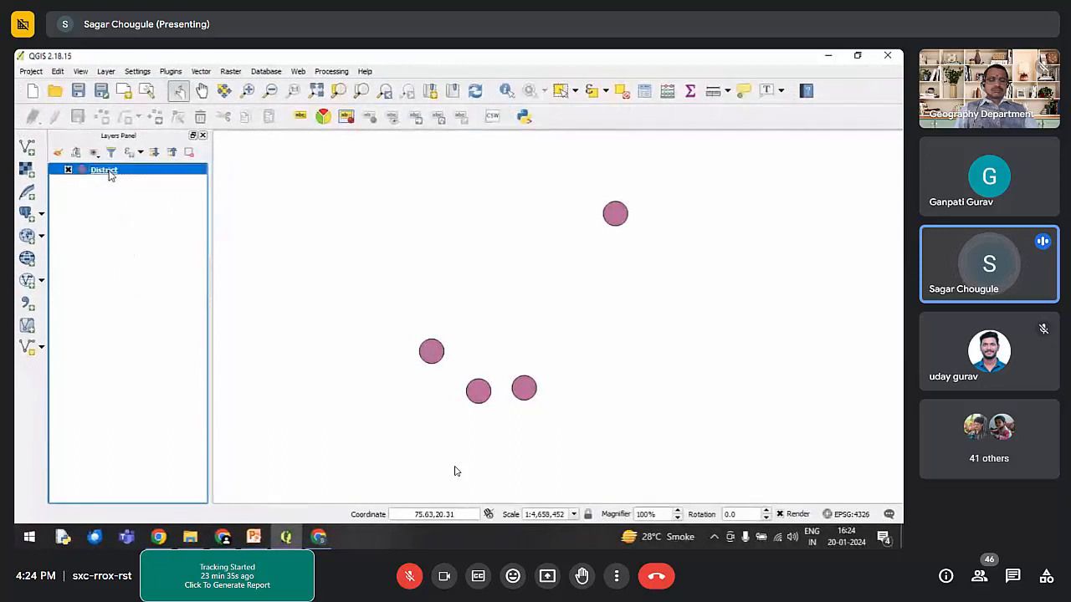
{"action": "right_click", "coordinate": [110, 174]}
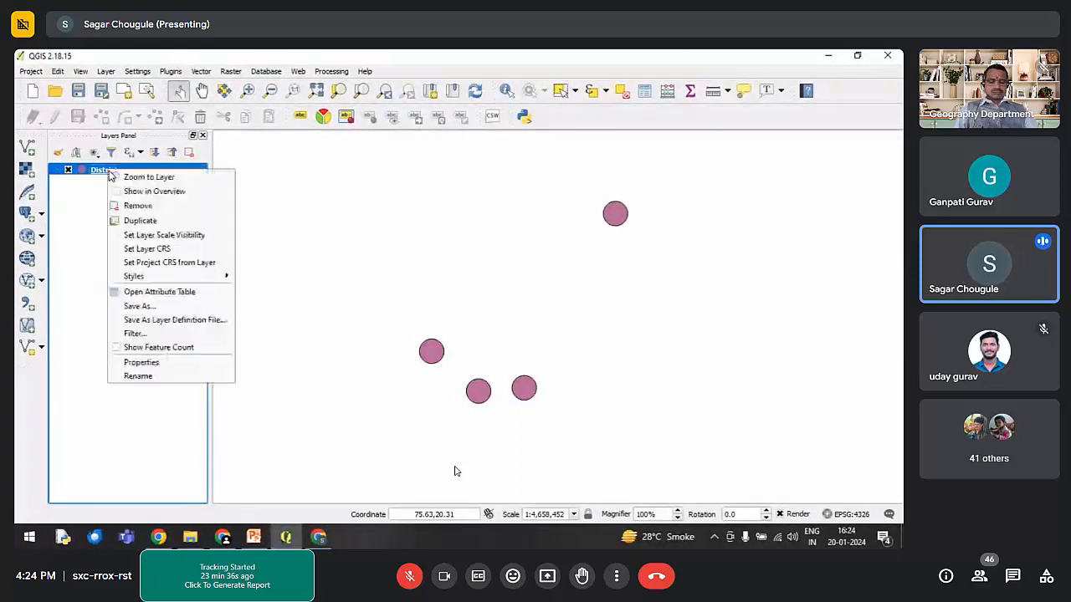
{"action": "left_click", "coordinate": [167, 309]}
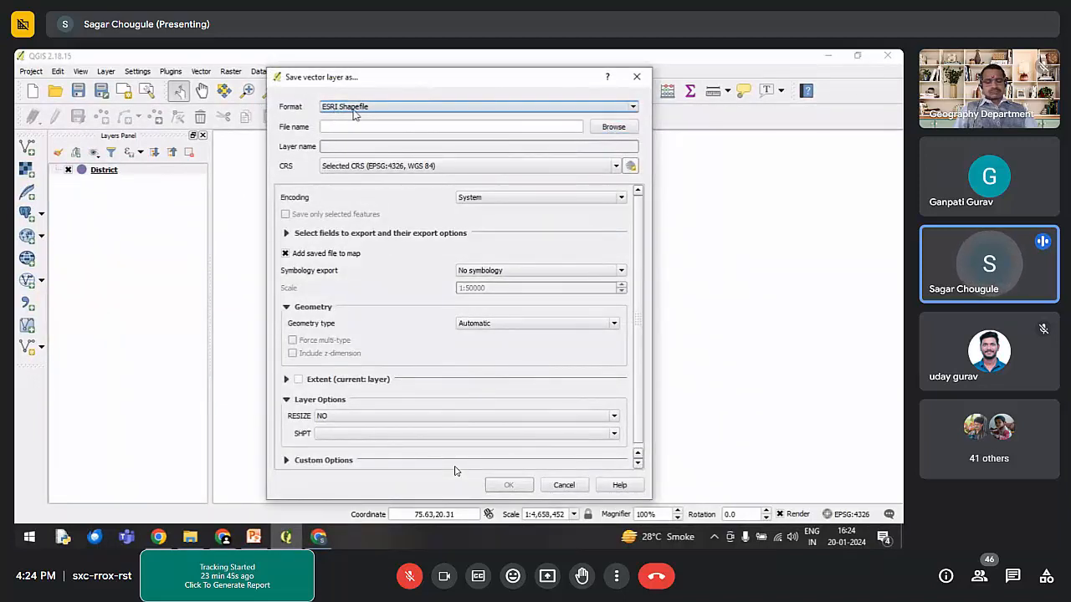
{"action": "left_click", "coordinate": [613, 128]}
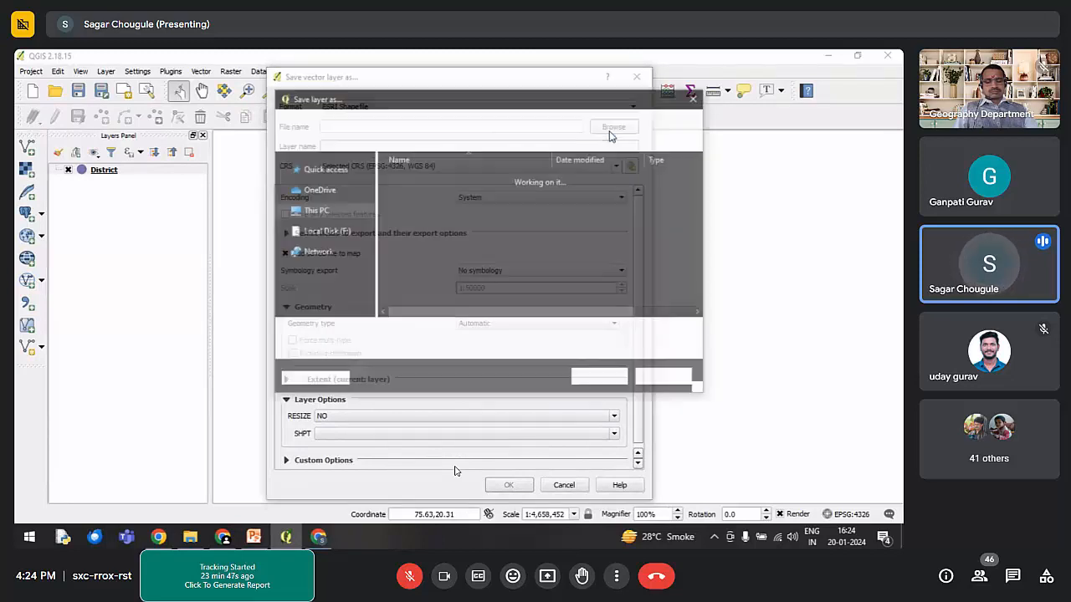
{"action": "double_click", "coordinate": [414, 179]}
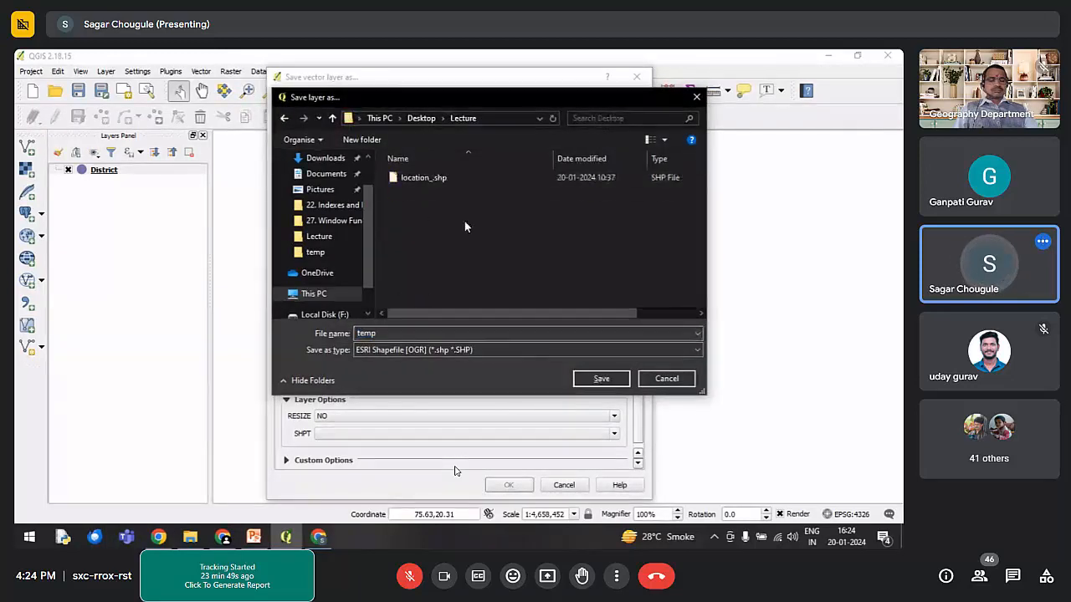
{"action": "double_click", "coordinate": [401, 332]}
{"action": "type", "text": "D"}
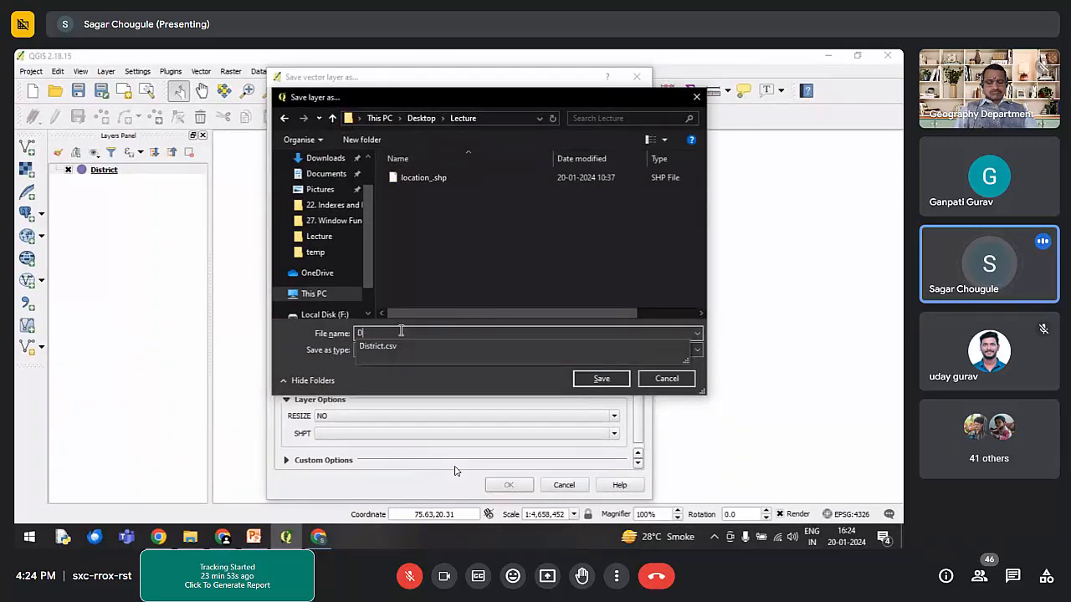
{"action": "type", "text": "ist"}
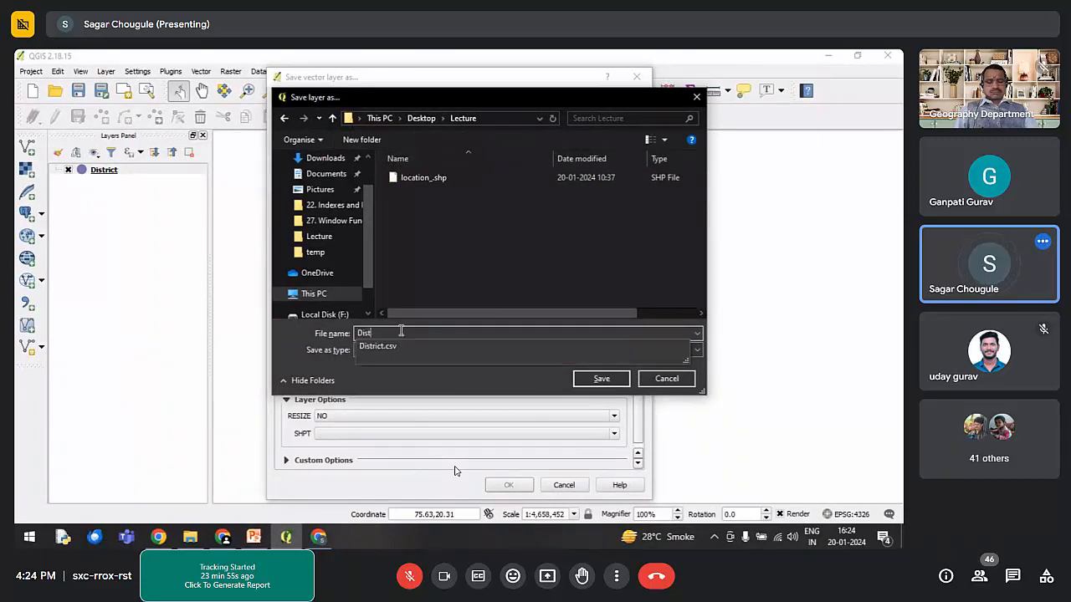
{"action": "type", "text": "rict"}
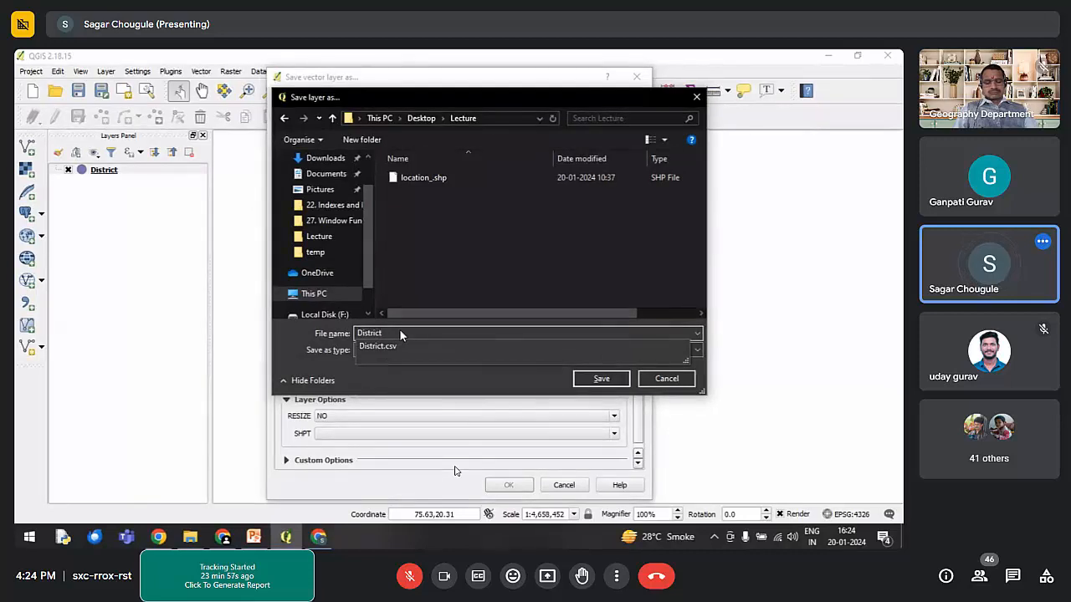
{"action": "type", "text": "_shp"}
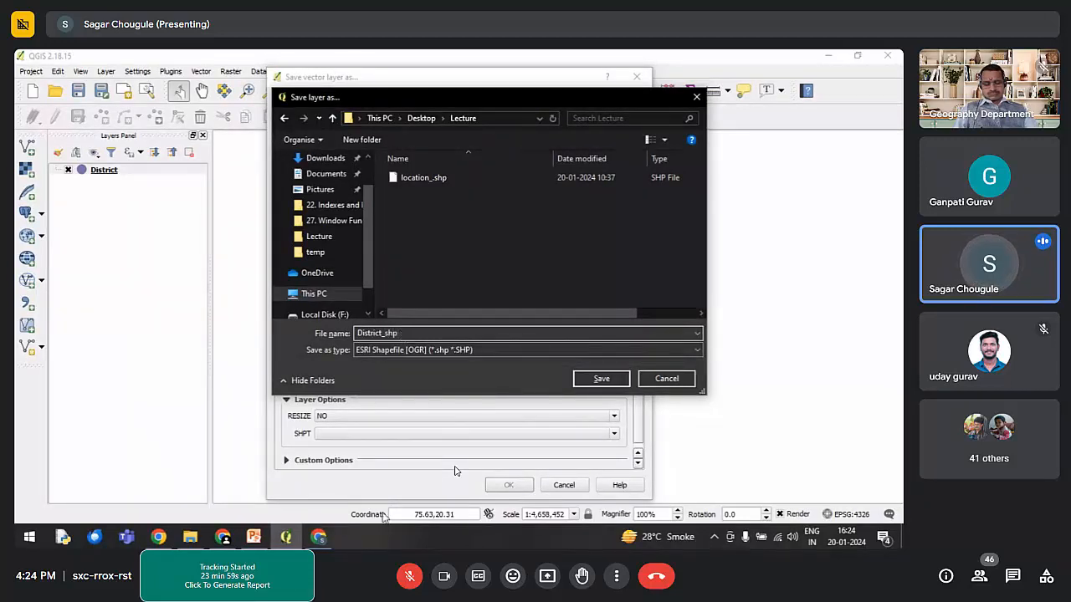
{"action": "left_click", "coordinate": [601, 378]}
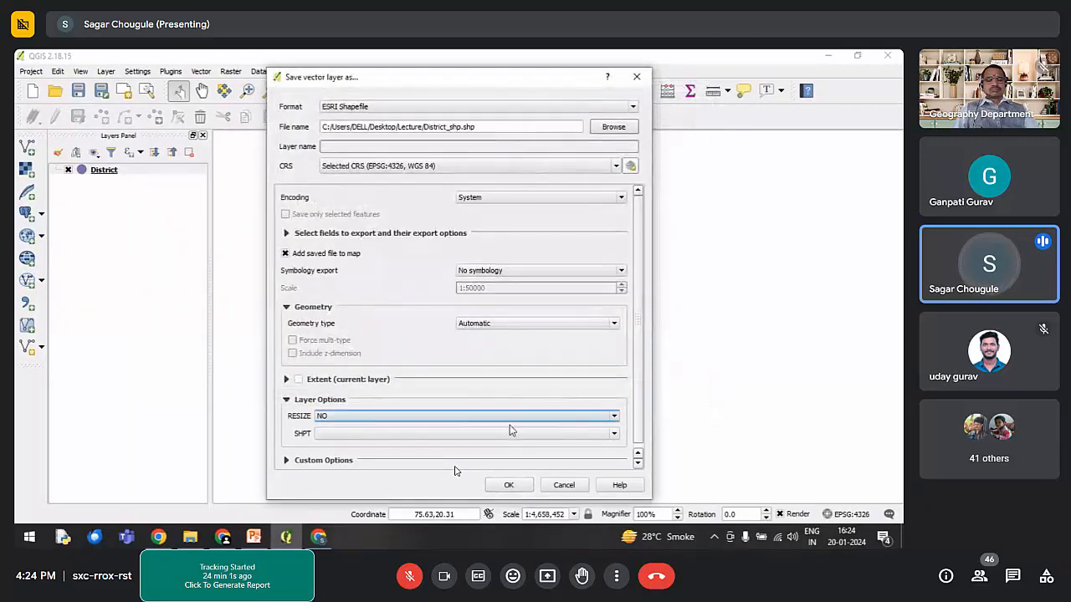
Step: Set the export's CRS to Default CRS (EPSG:4326 - WGS 84) and save the shapefile
{"action": "left_click", "coordinate": [424, 167]}
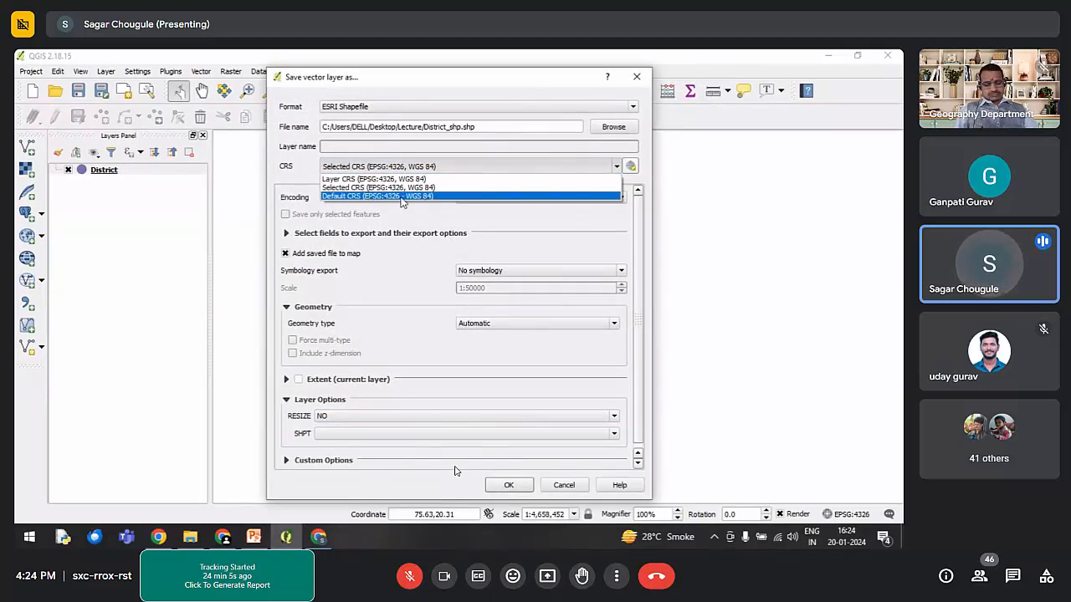
{"action": "left_click", "coordinate": [401, 198]}
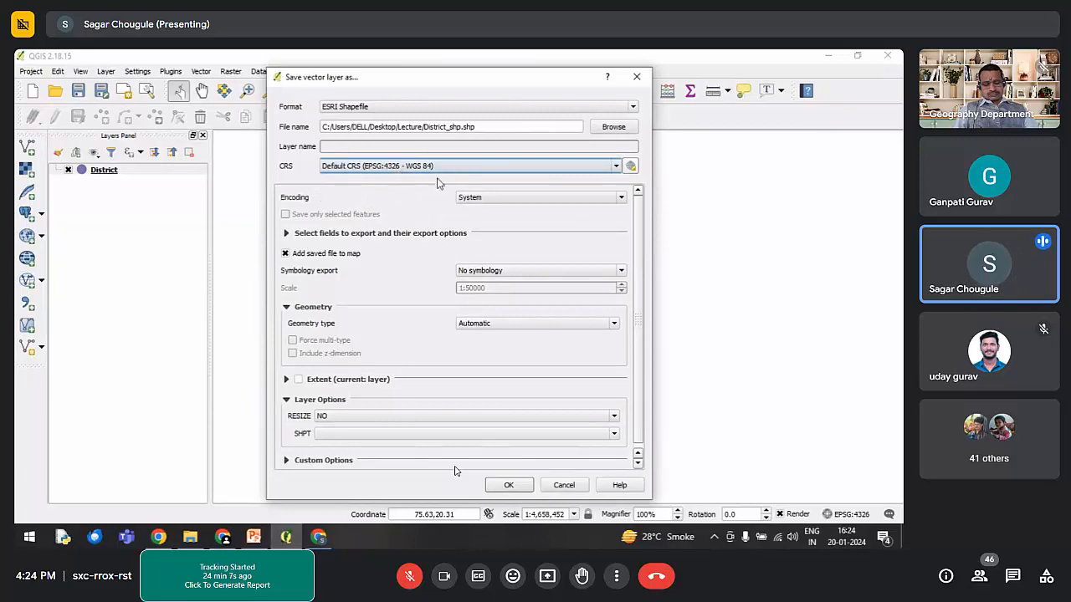
{"action": "left_click", "coordinate": [509, 485]}
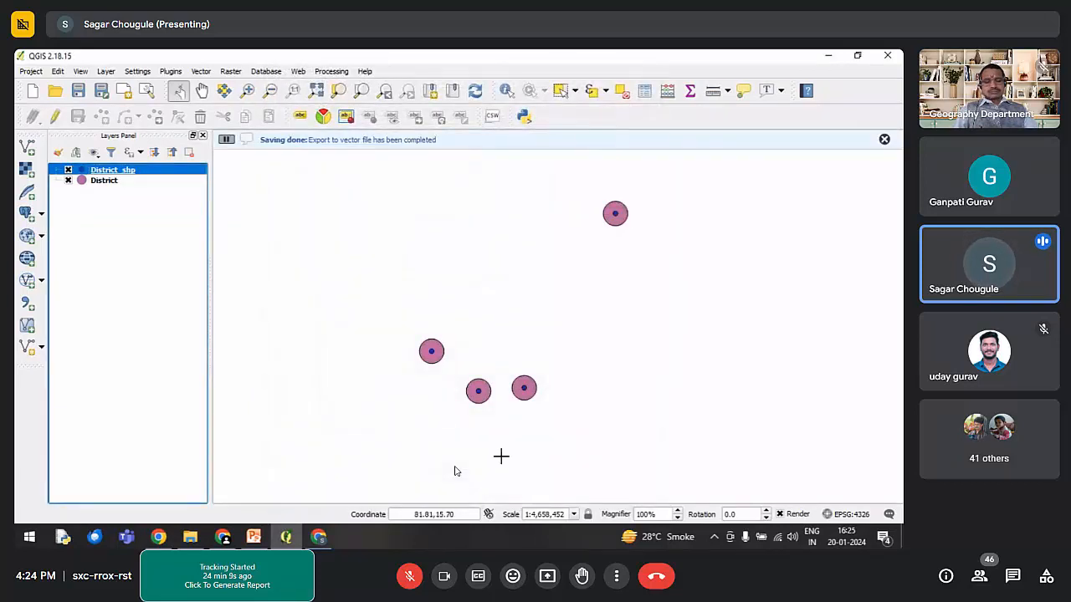
Step: Compare edit availability for the District and District_shp layers, switching editing on and off for District_shp
{"action": "left_click", "coordinate": [95, 183]}
{"action": "left_click", "coordinate": [127, 172]}
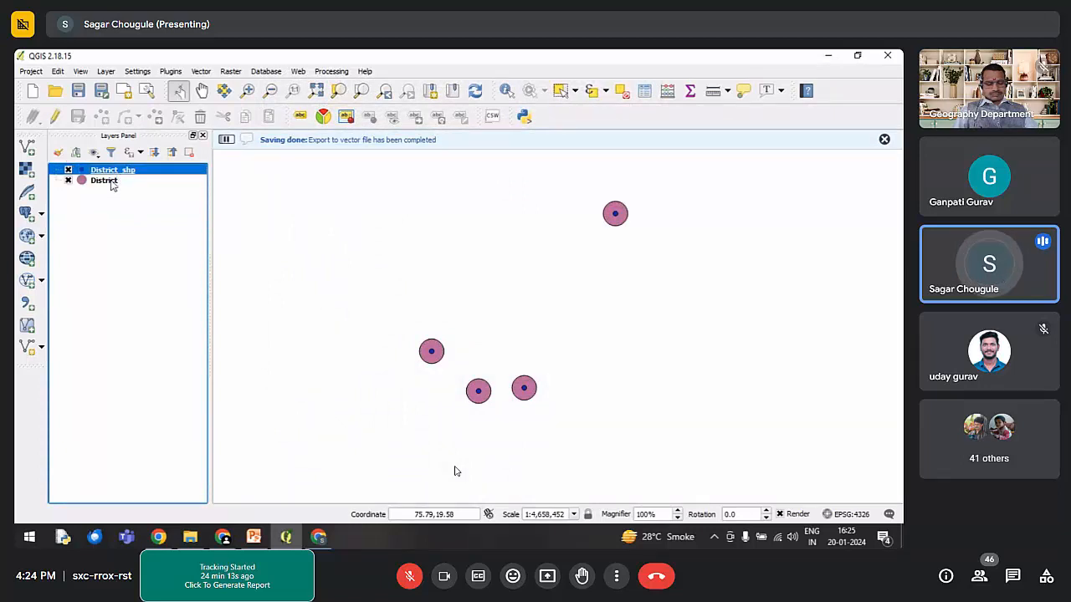
{"action": "left_click", "coordinate": [113, 184]}
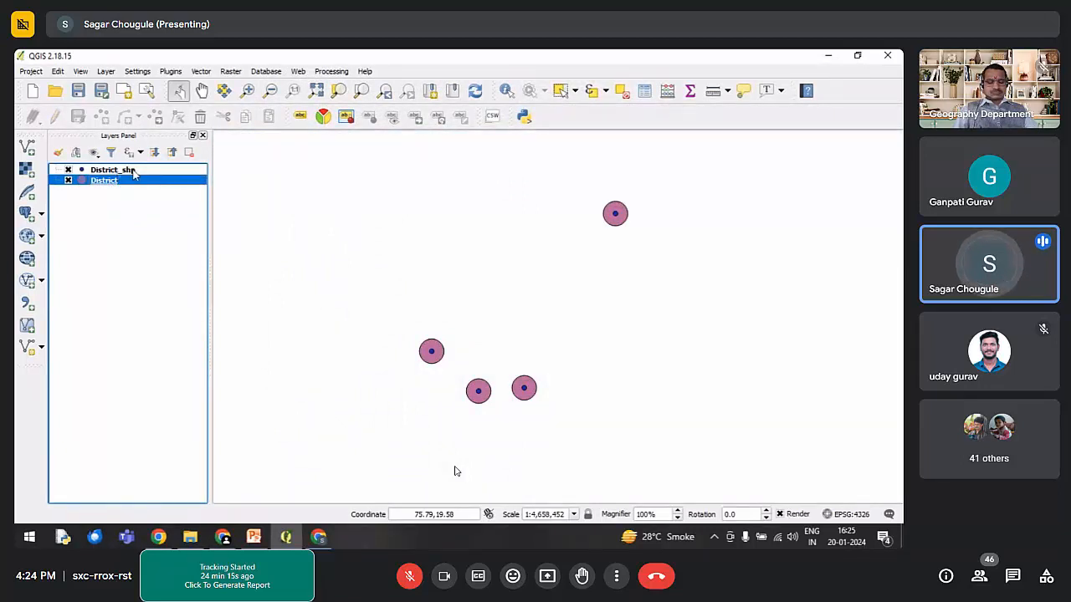
{"action": "left_click", "coordinate": [134, 171]}
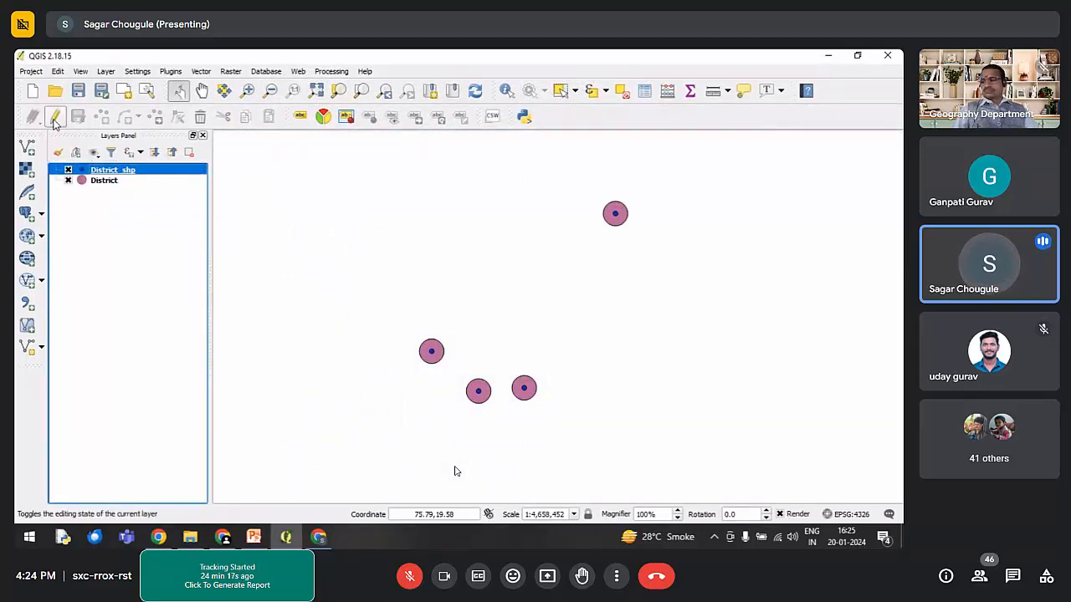
{"action": "left_click", "coordinate": [54, 118]}
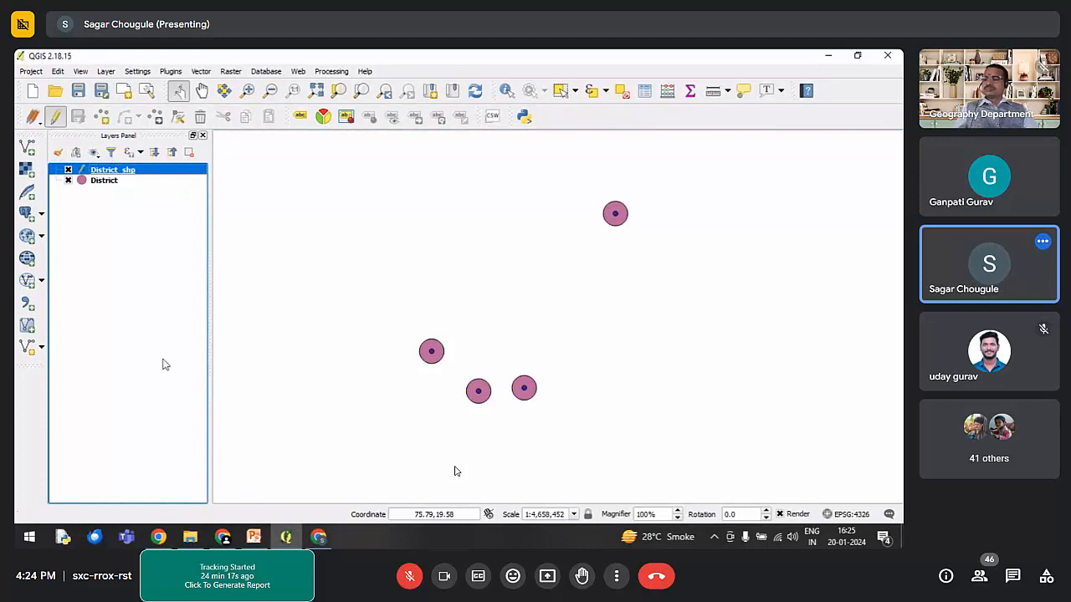
{"action": "left_click", "coordinate": [55, 119]}
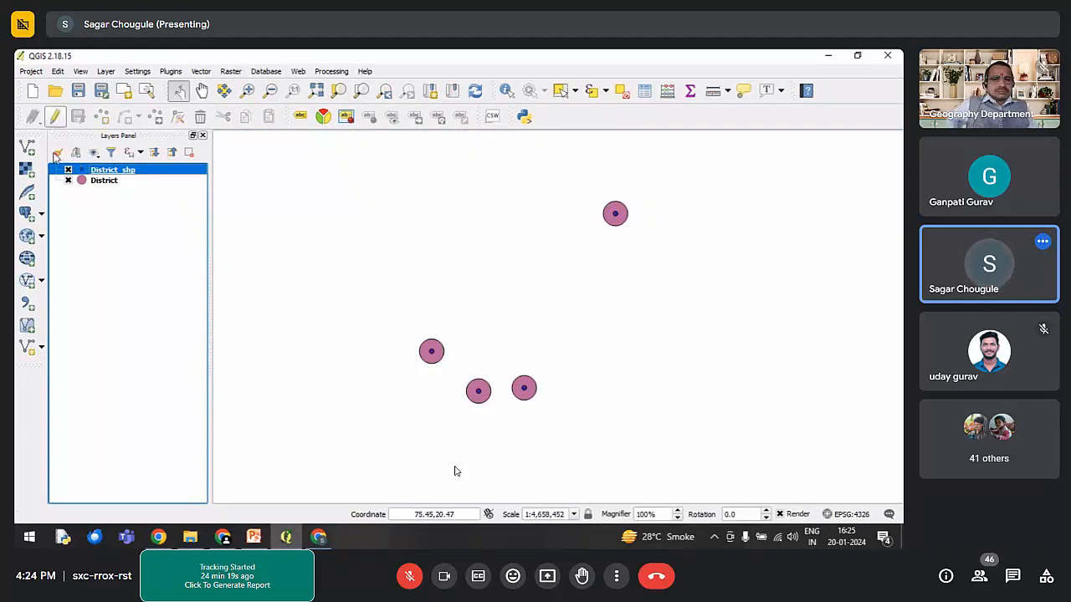
Step: Start another delimited text layer and load the District CSV file from the Lecture folder
{"action": "left_click", "coordinate": [109, 181]}
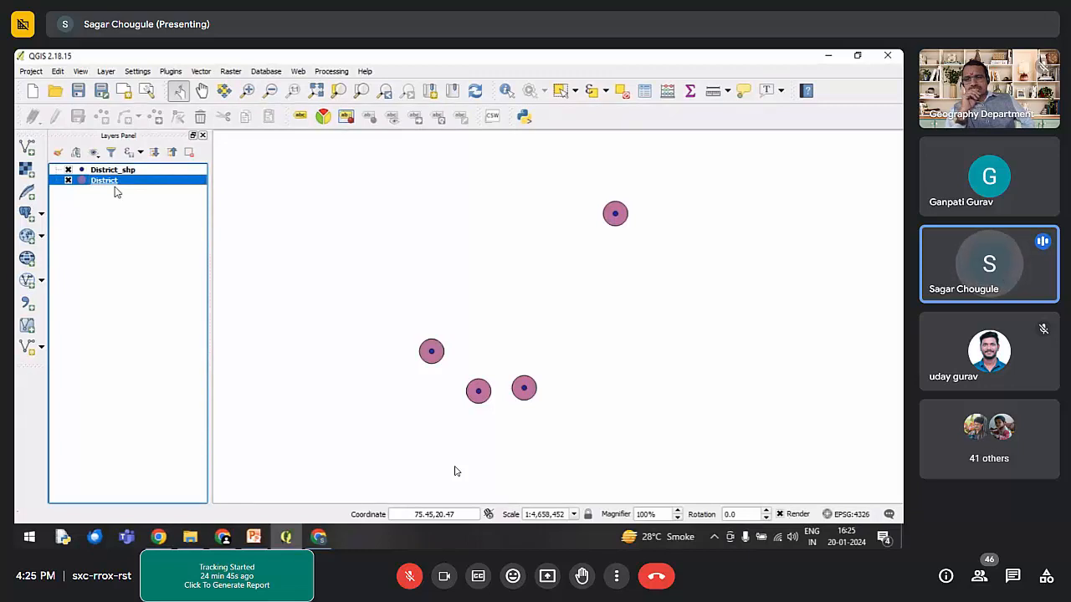
{"action": "left_click", "coordinate": [107, 71]}
{"action": "mouse_move", "coordinate": [148, 100]}
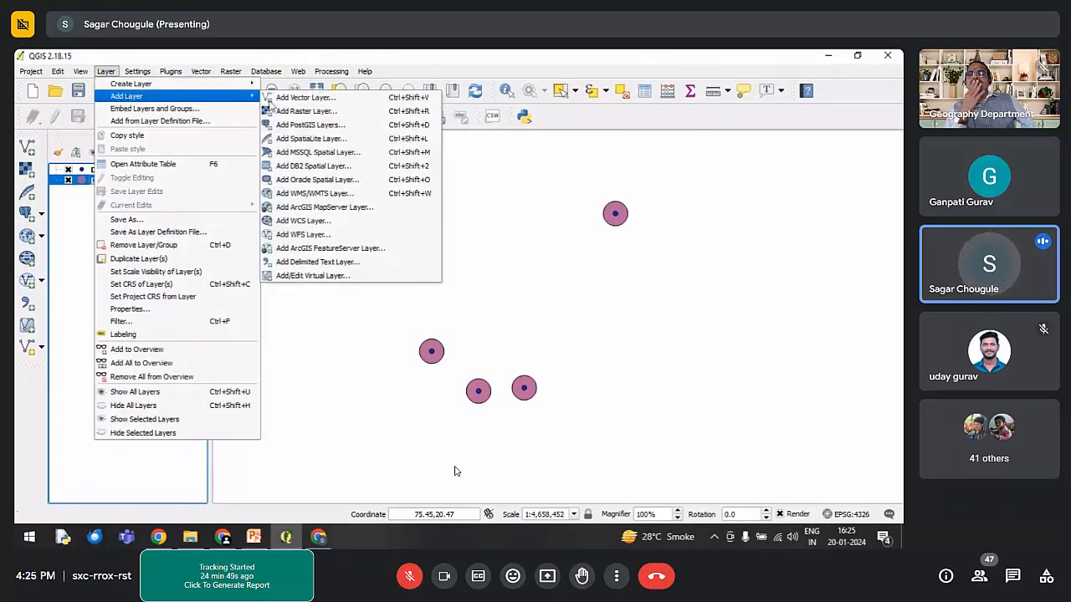
{"action": "left_click", "coordinate": [369, 265]}
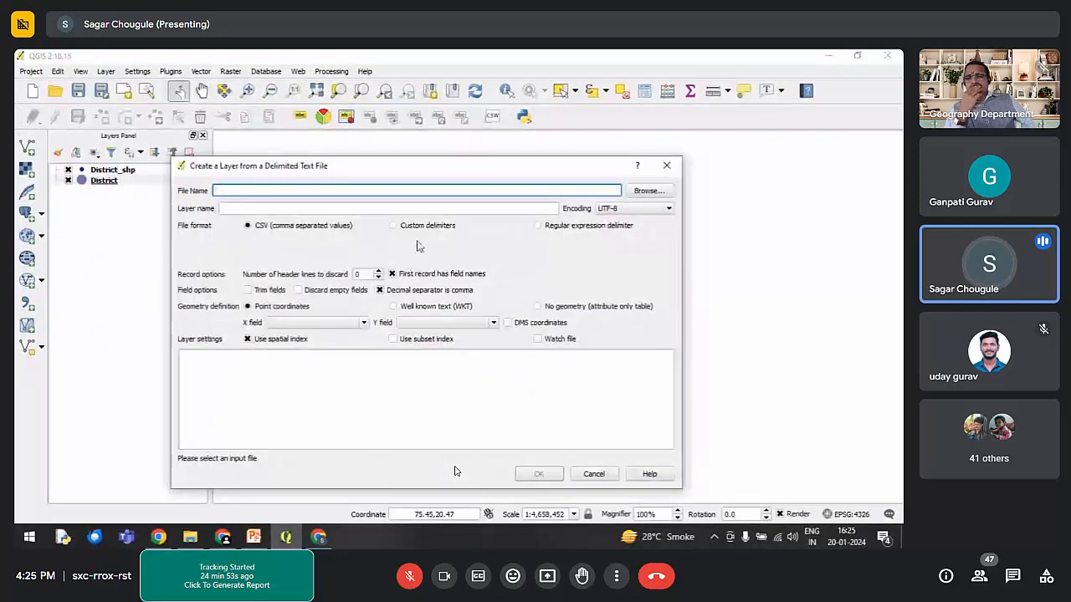
{"action": "left_click", "coordinate": [661, 193]}
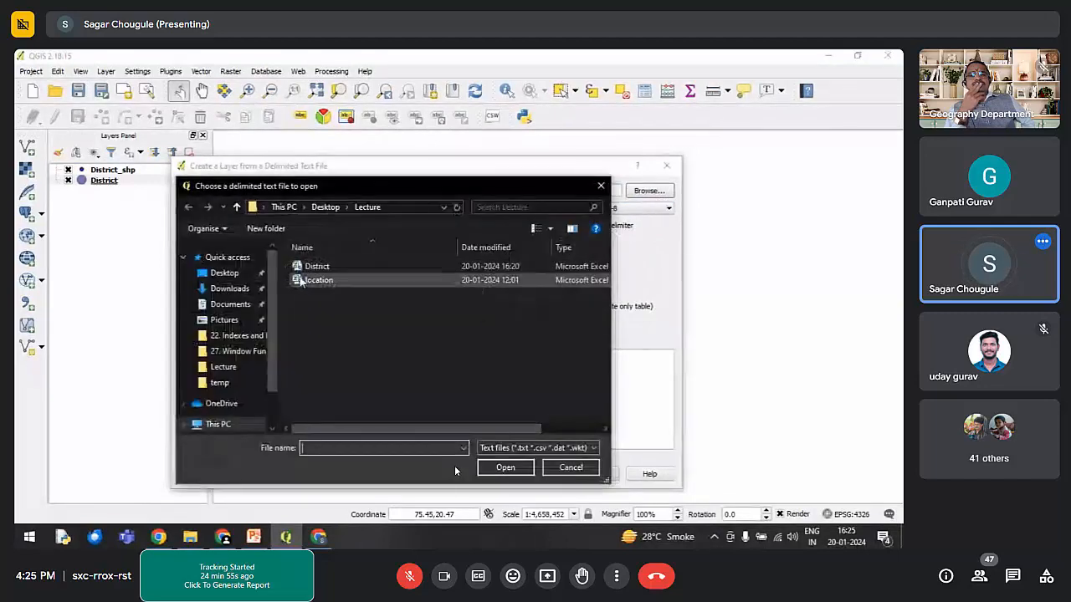
{"action": "left_click", "coordinate": [322, 268]}
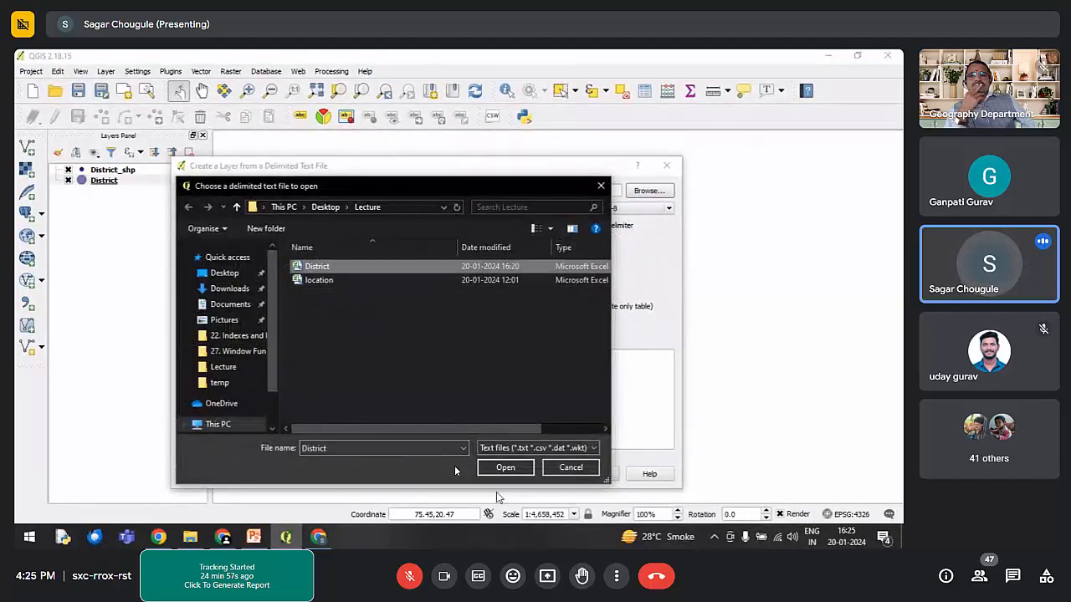
{"action": "left_click", "coordinate": [502, 470]}
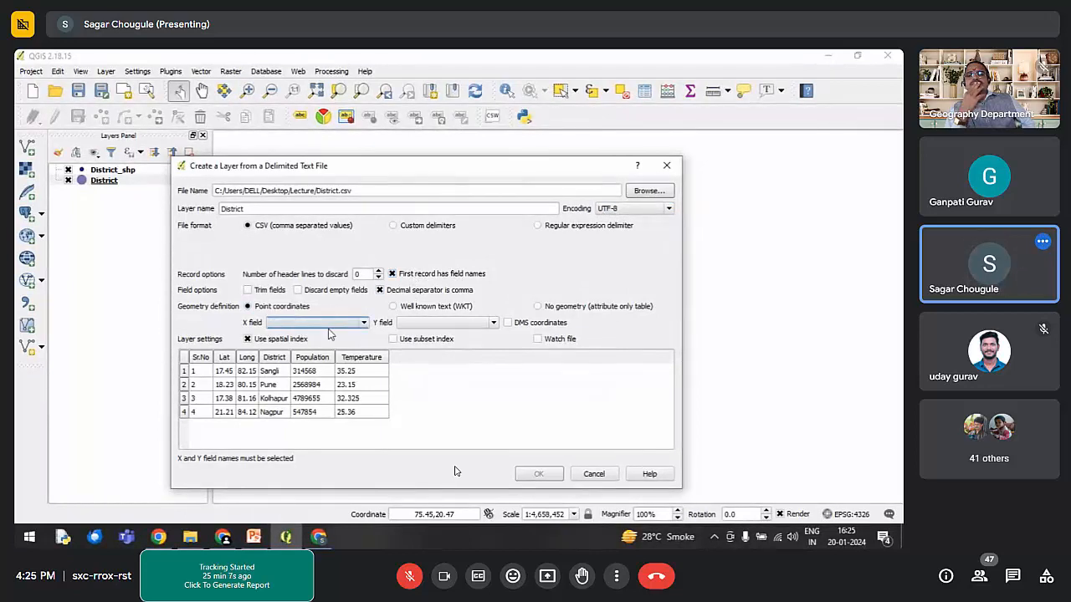
Step: Demonstrate assigning Long as the X field and Lat as the Y field, and close the dialog without creating another layer
{"action": "left_click", "coordinate": [292, 323]}
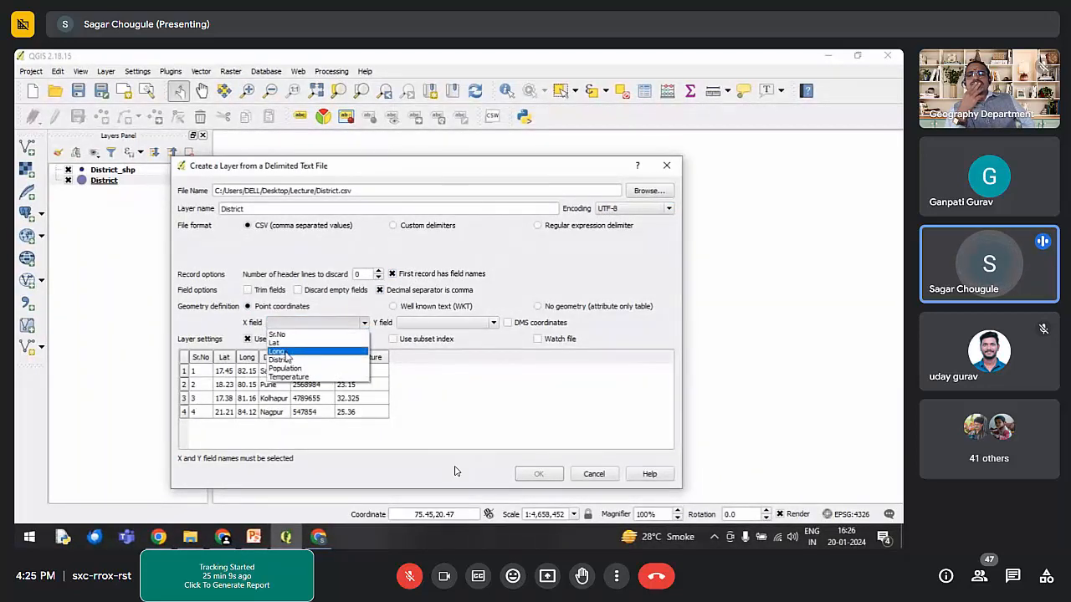
{"action": "left_click", "coordinate": [279, 343]}
{"action": "left_click", "coordinate": [427, 326]}
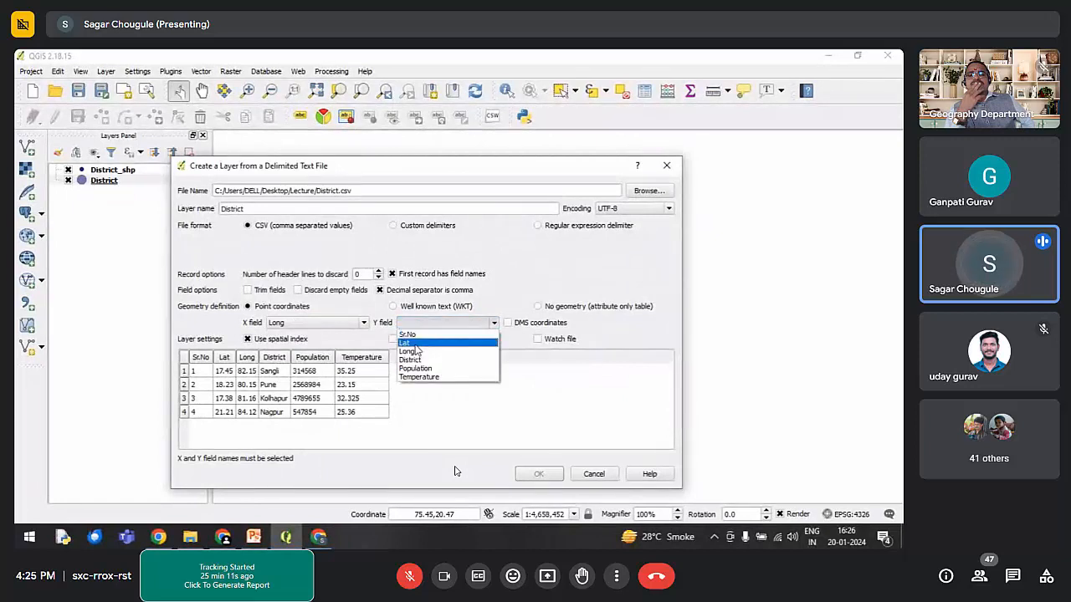
{"action": "left_click", "coordinate": [418, 336]}
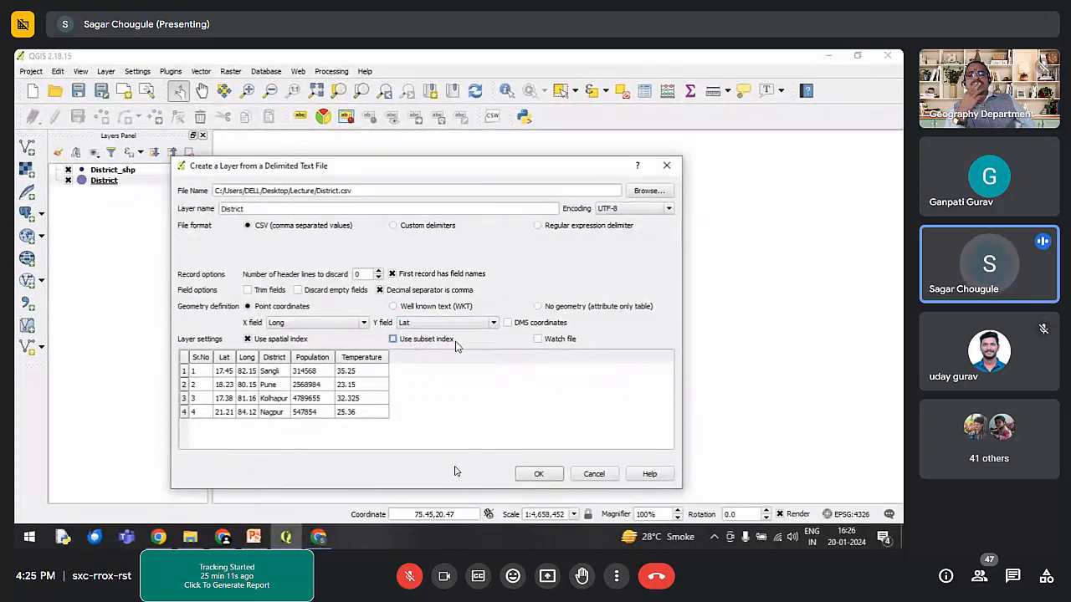
{"action": "left_click", "coordinate": [535, 474]}
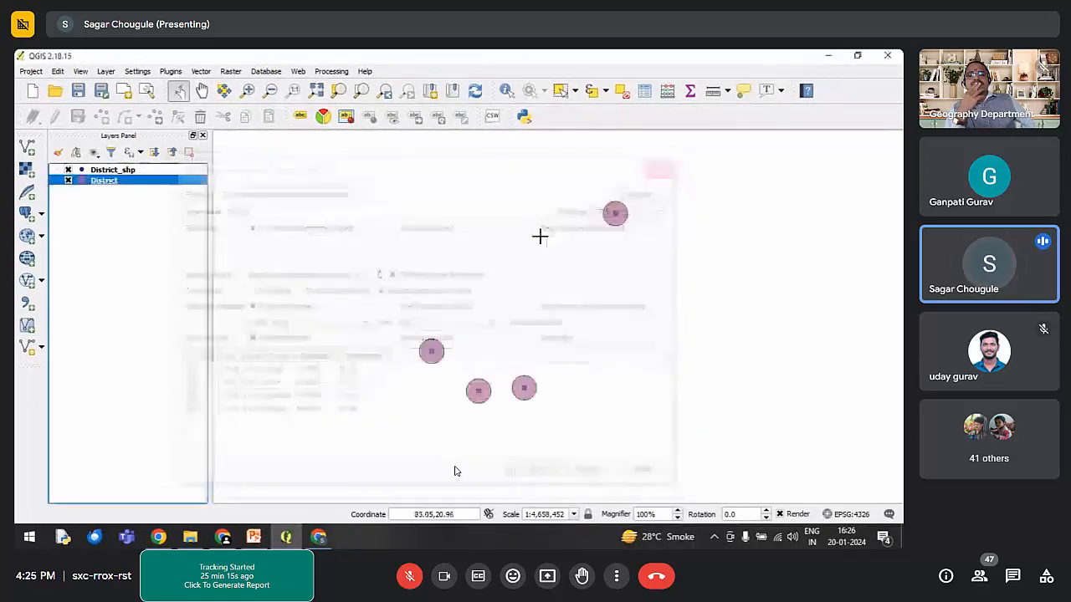
Step: Hide the District_shp and District layers, and view the District layer's vector export settings without saving
{"action": "left_click", "coordinate": [68, 170]}
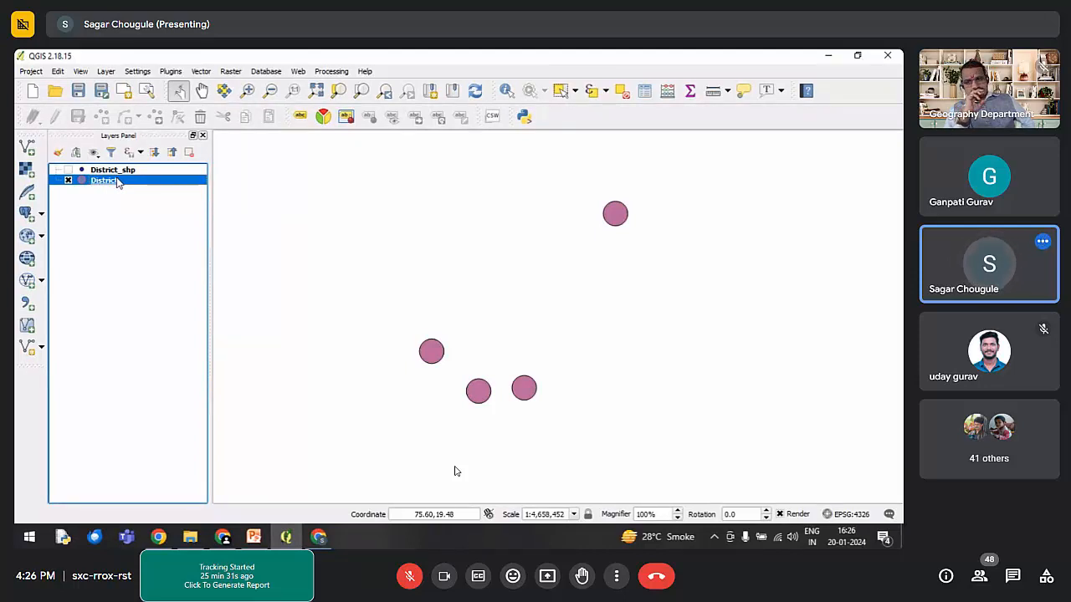
{"action": "left_click", "coordinate": [68, 181]}
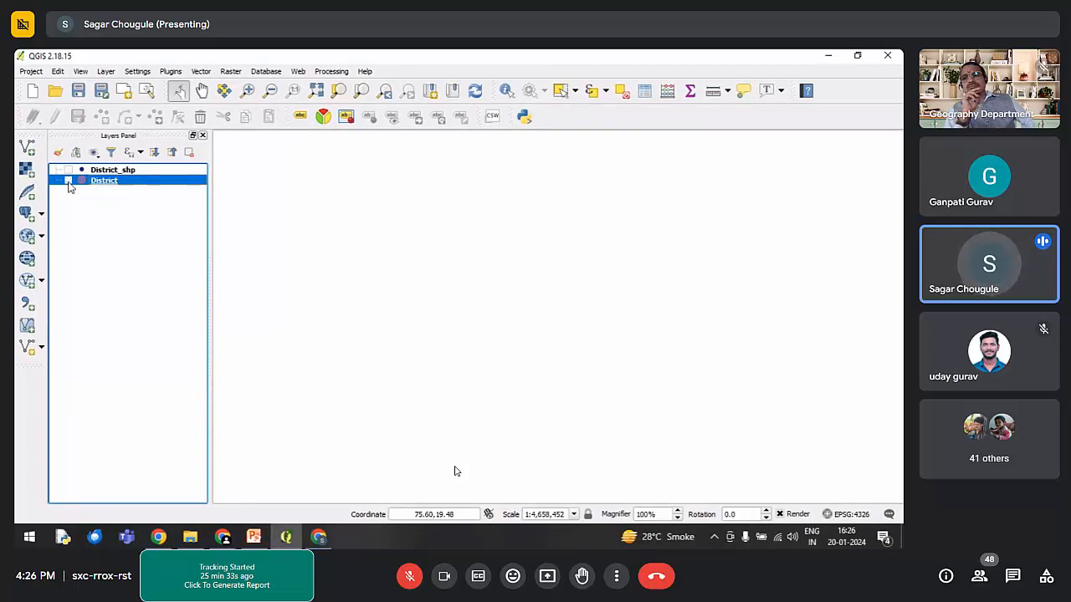
{"action": "right_click", "coordinate": [114, 184]}
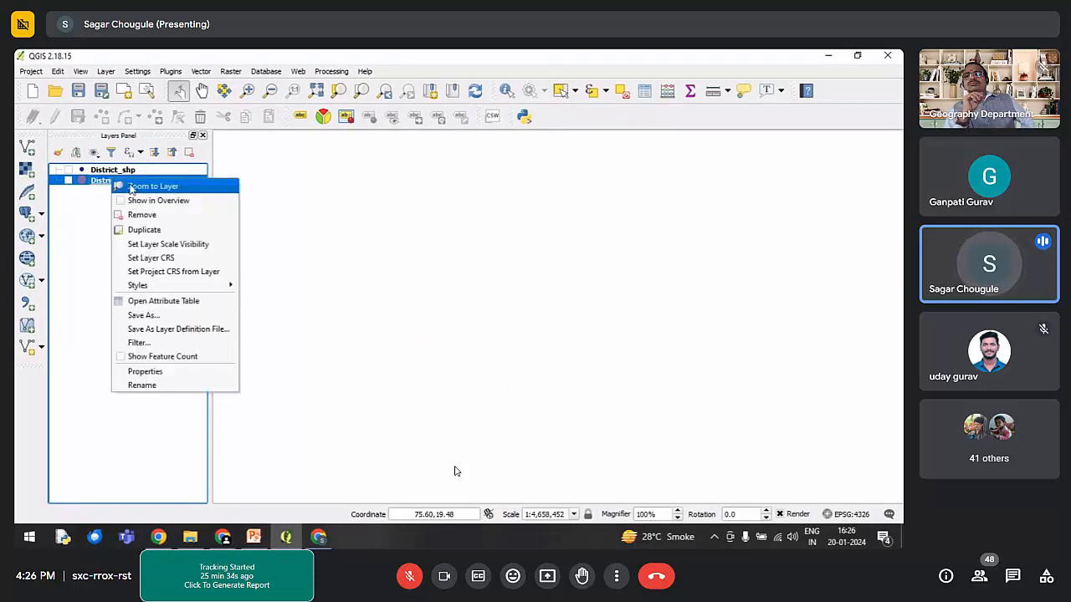
{"action": "left_click", "coordinate": [167, 318]}
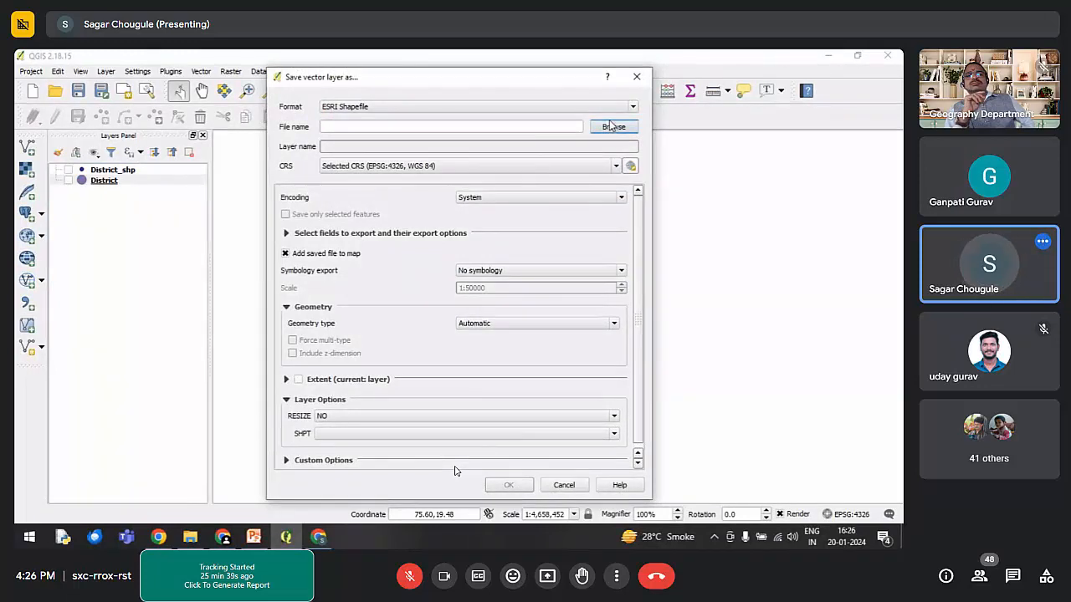
{"action": "left_click", "coordinate": [632, 81]}
Step: Show the District_shp layer again and open its attribute table
{"action": "left_click", "coordinate": [105, 175]}
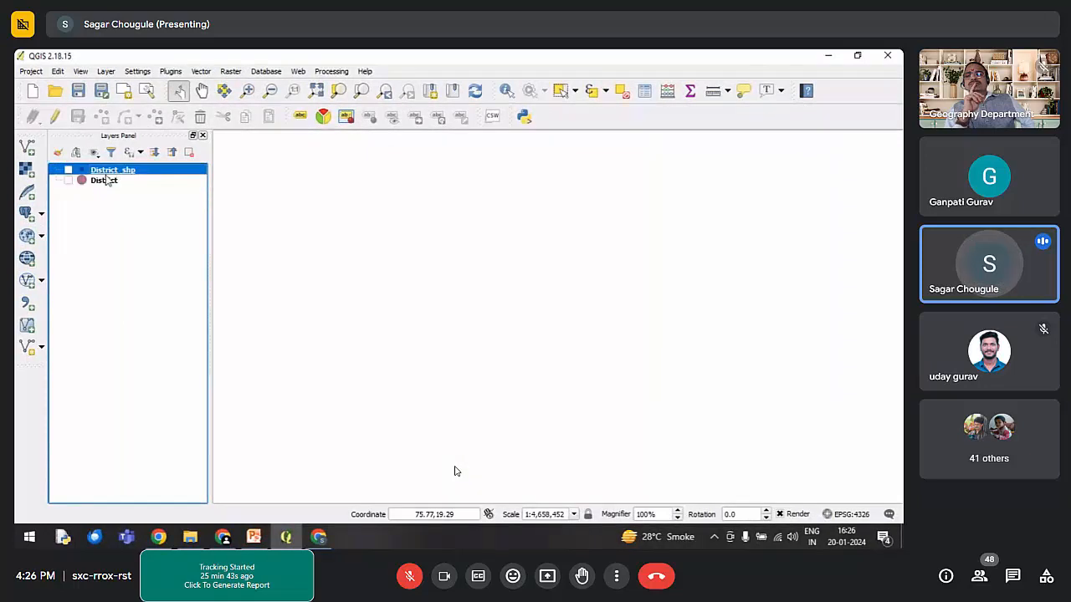
{"action": "left_click", "coordinate": [69, 171]}
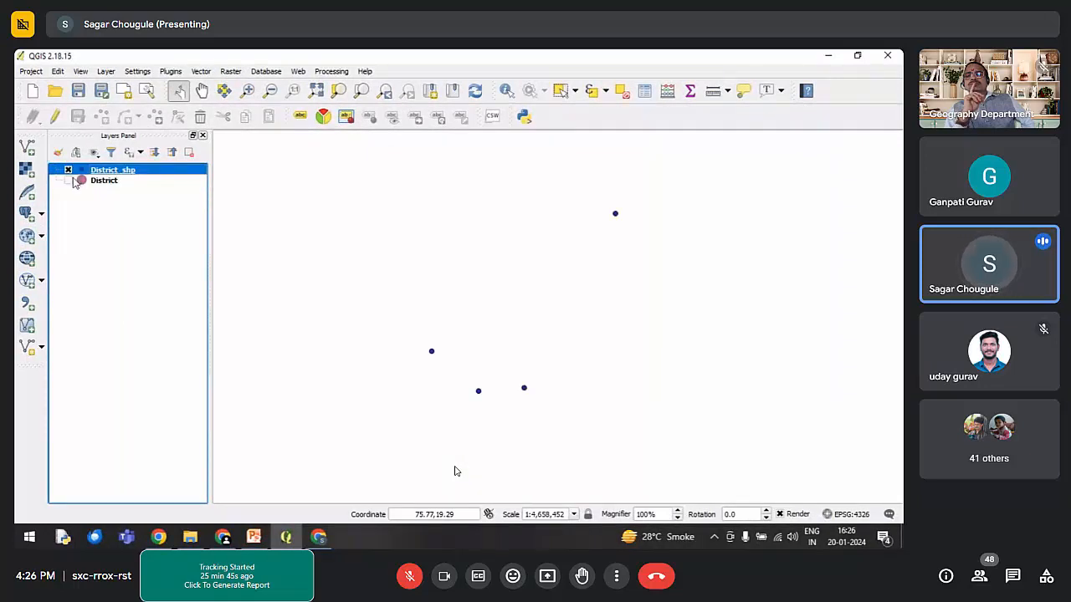
{"action": "right_click", "coordinate": [130, 174]}
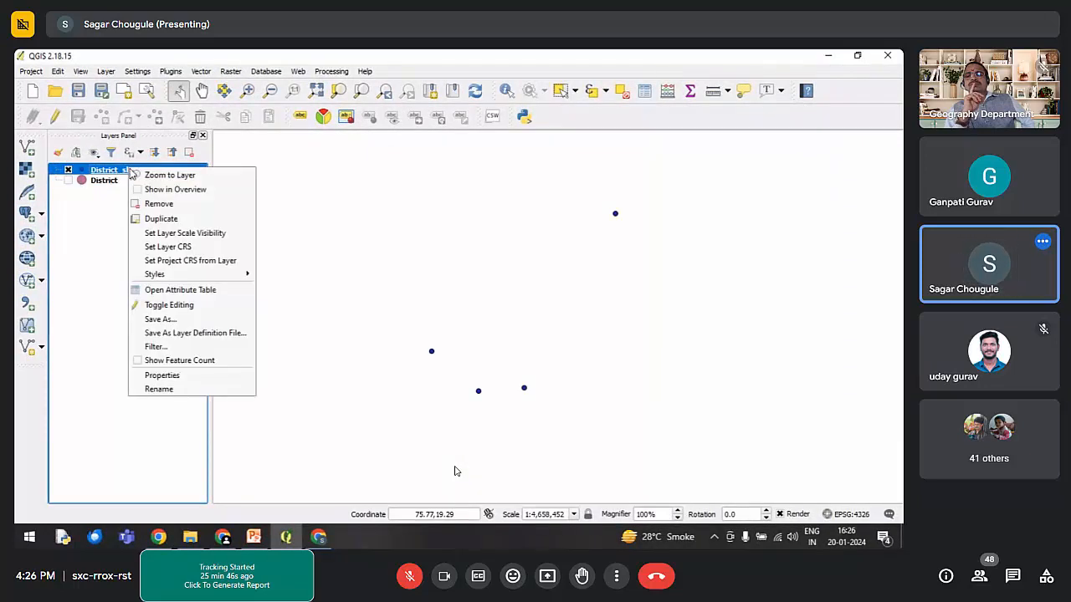
{"action": "left_click", "coordinate": [191, 289]}
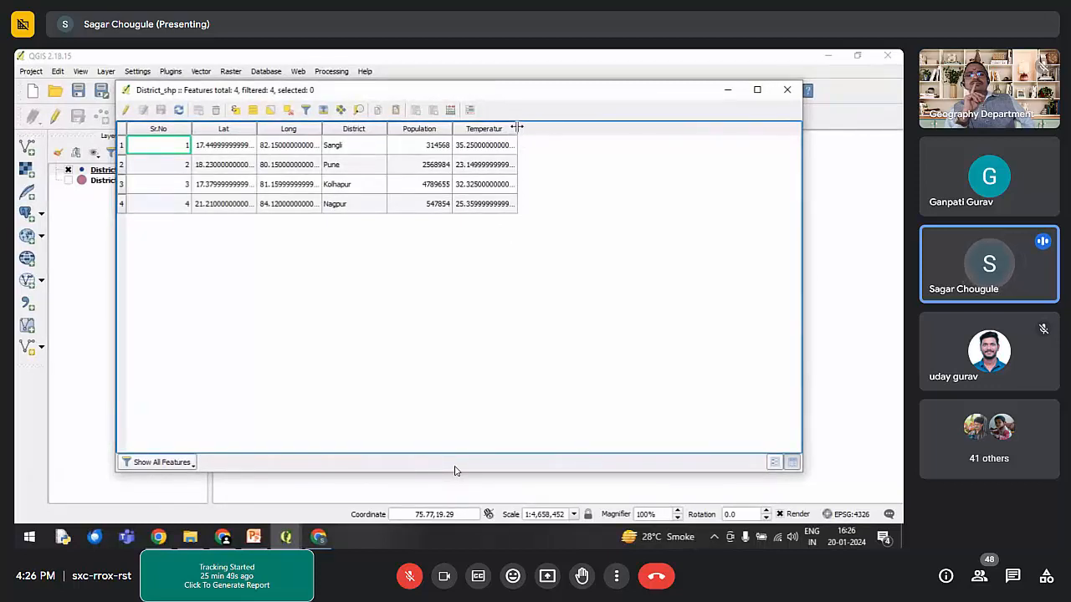
Step: Widen the Temperatur, Population, Long and Lat columns of the attribute table to show their full values
{"action": "left_click_drag", "start_coordinate": [517, 127], "coordinate": [599, 127]}
{"action": "left_click_drag", "start_coordinate": [452, 129], "coordinate": [479, 129]}
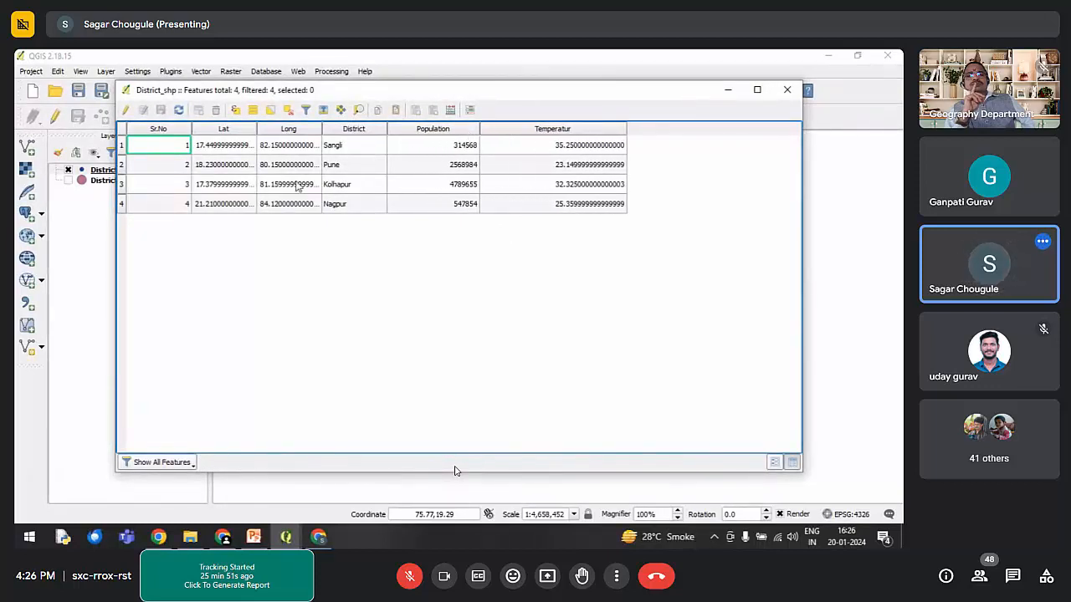
{"action": "double_click", "coordinate": [322, 129]}
{"action": "double_click", "coordinate": [257, 128]}
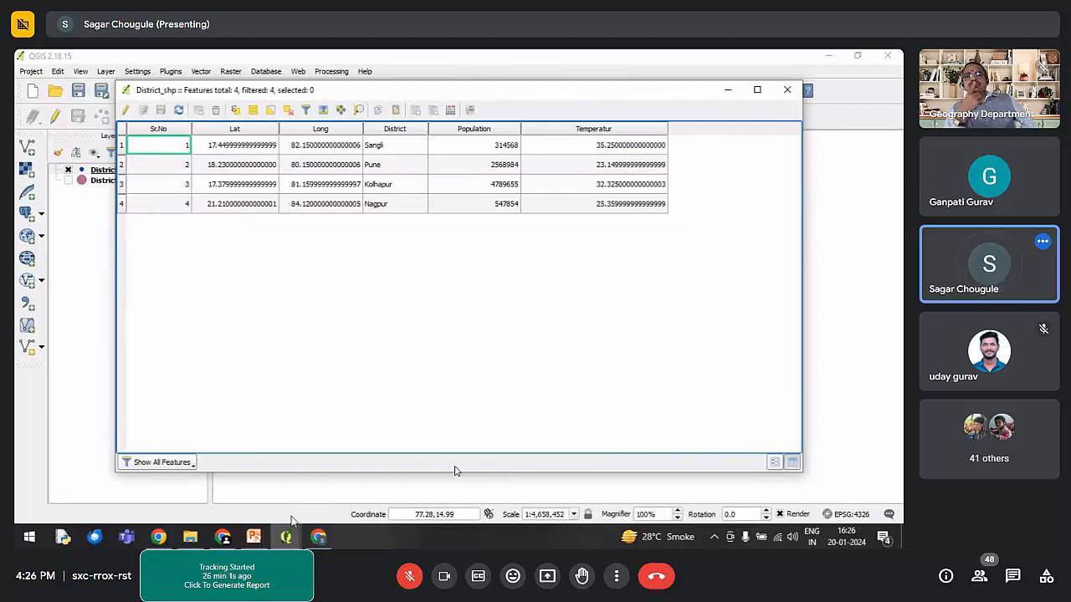
Step: Open the Raw_data workbook from the Lecture folder in Excel and examine its Temperature, Population, Long and Lat values
{"action": "left_click", "coordinate": [190, 536]}
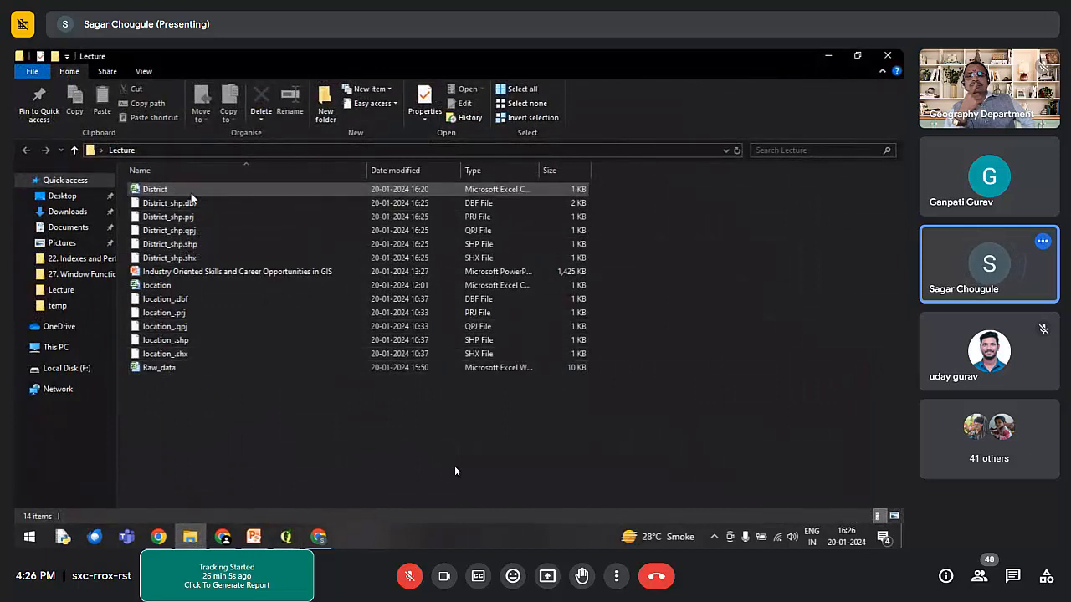
{"action": "double_click", "coordinate": [161, 368]}
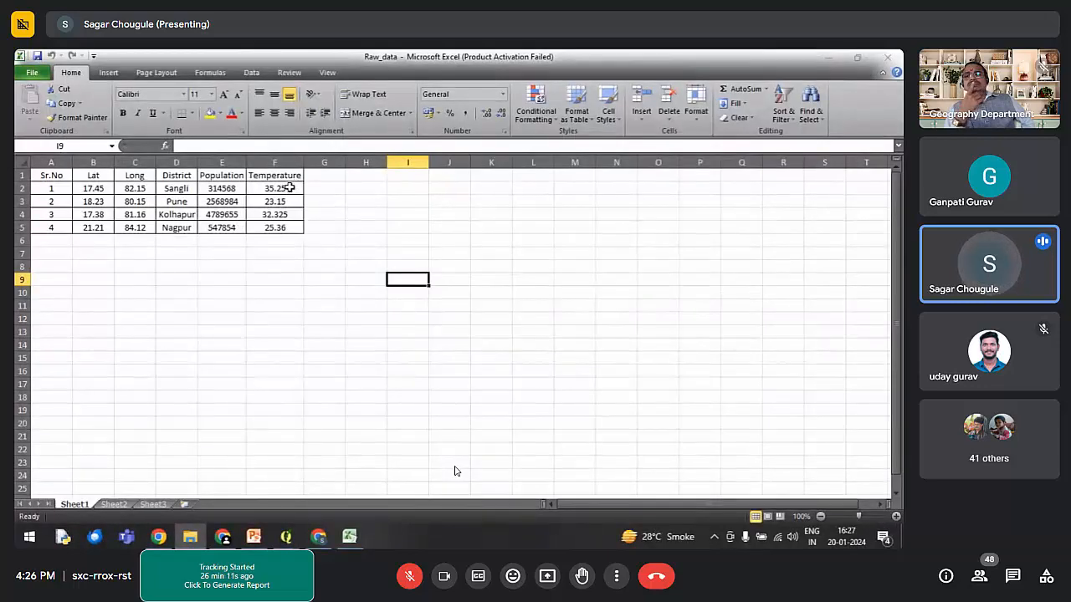
{"action": "left_click", "coordinate": [611, 154]}
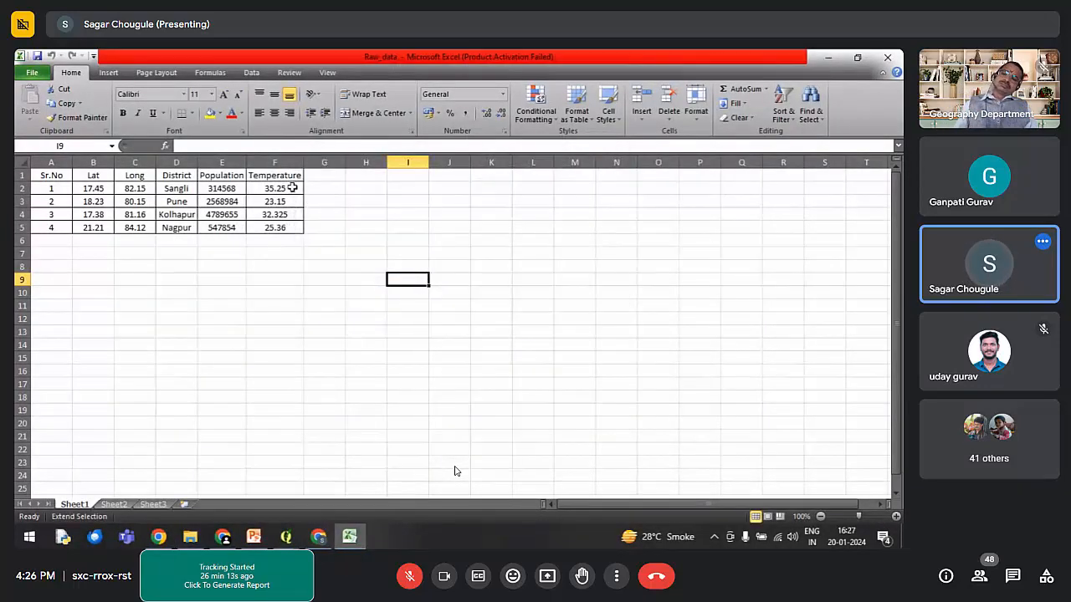
{"action": "left_click_drag", "start_coordinate": [293, 187], "coordinate": [280, 215]}
{"action": "left_click", "coordinate": [211, 188]}
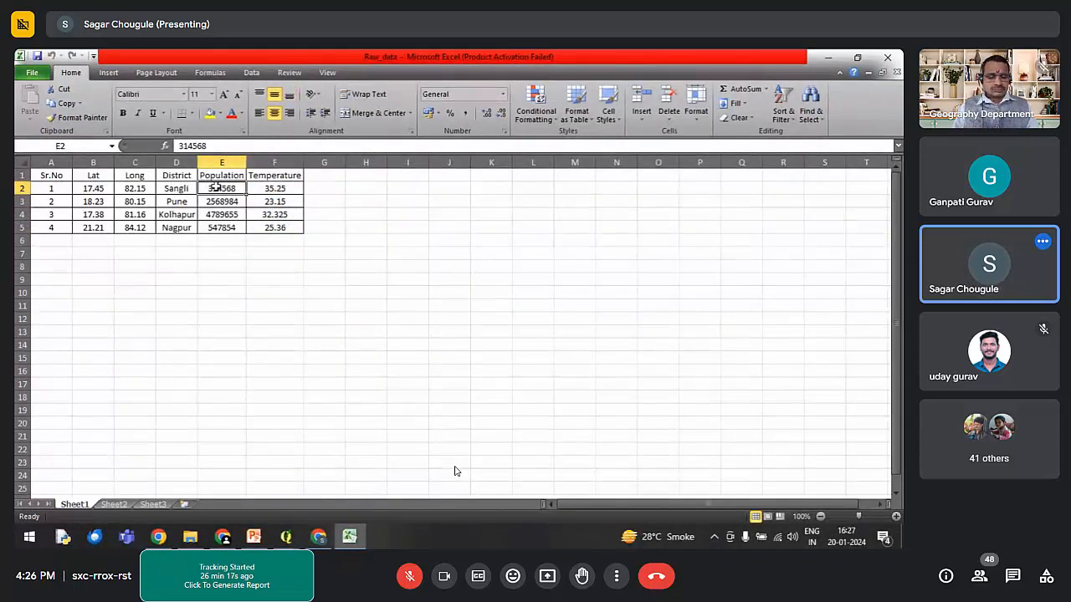
{"action": "left_click_drag", "start_coordinate": [210, 187], "coordinate": [219, 227]}
{"action": "left_click_drag", "start_coordinate": [136, 188], "coordinate": [135, 227]}
{"action": "left_click_drag", "start_coordinate": [101, 188], "coordinate": [92, 227]}
{"action": "left_click", "coordinate": [317, 539]}
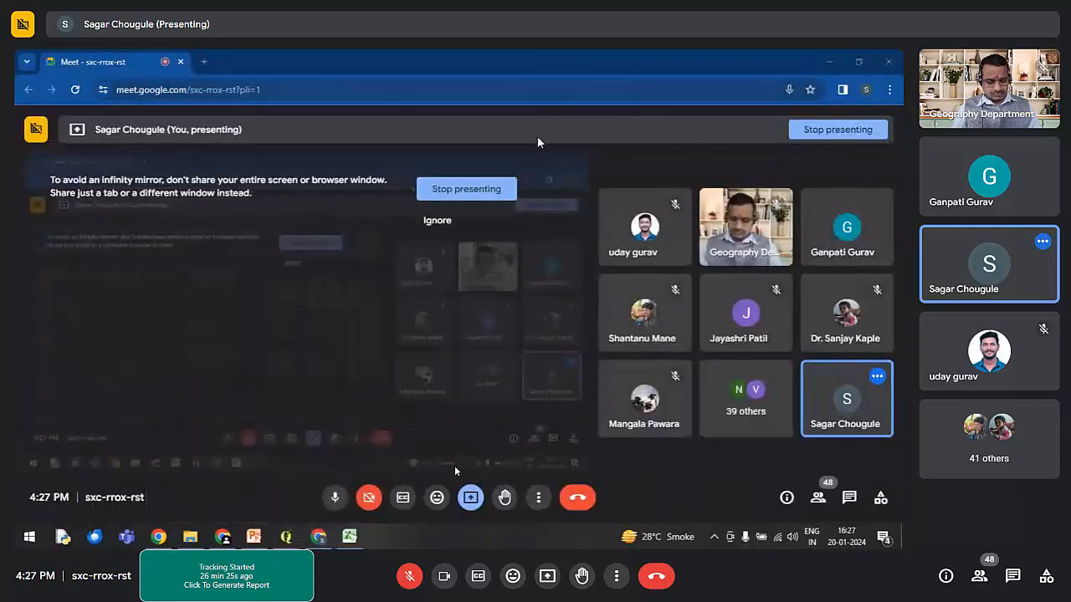
{"action": "left_click", "coordinate": [828, 63]}
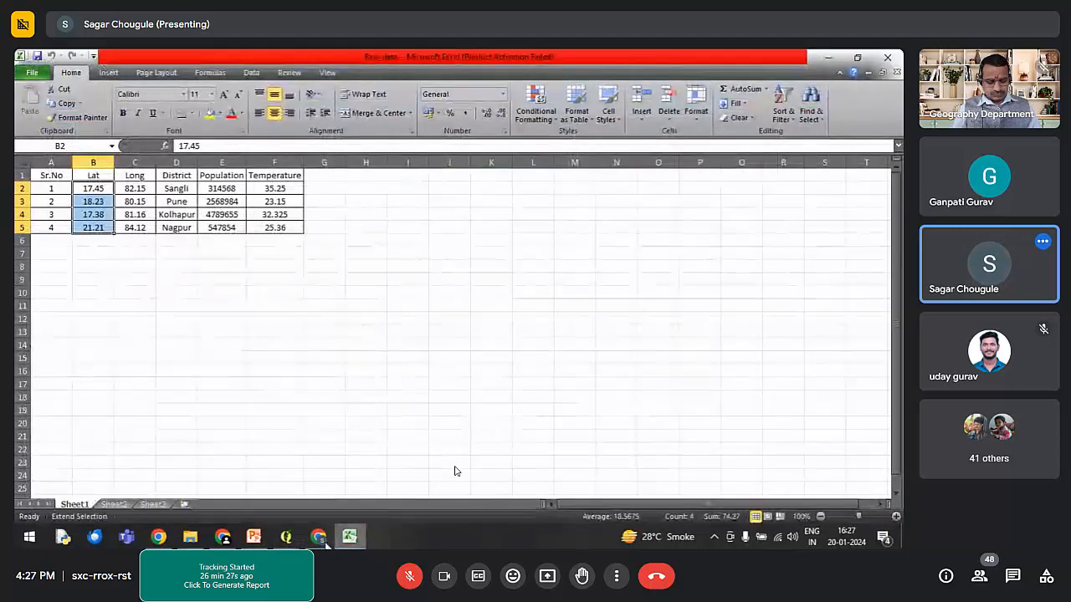
{"action": "mouse_move", "coordinate": [285, 538]}
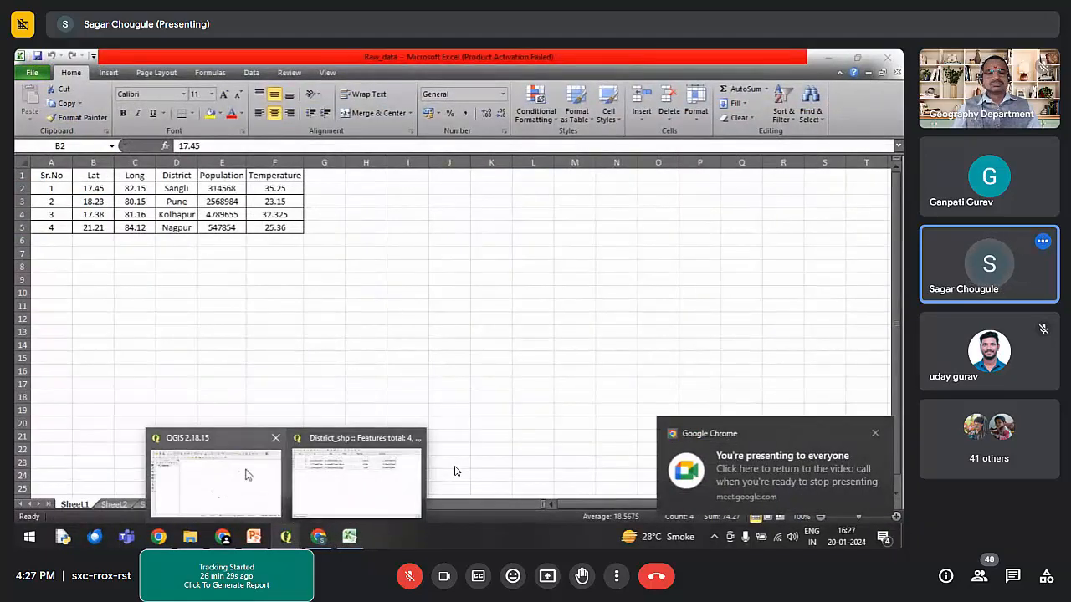
{"action": "mouse_move", "coordinate": [272, 446]}
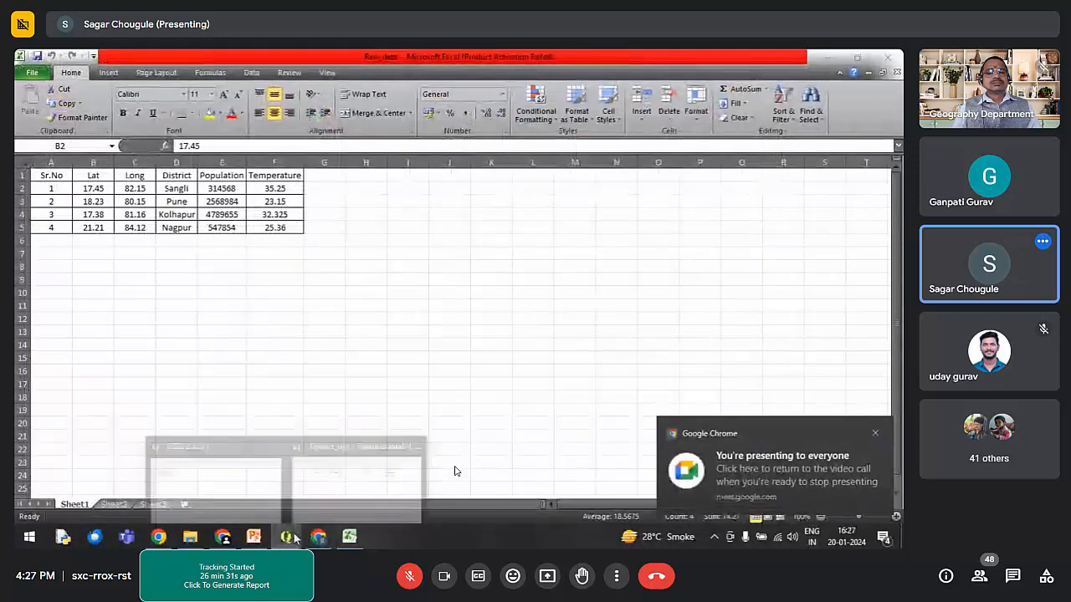
{"action": "left_click", "coordinate": [876, 433]}
{"action": "key", "text": "F8"}
{"action": "key", "text": "Down"}
{"action": "key", "text": "Down"}
{"action": "key", "text": "Down"}
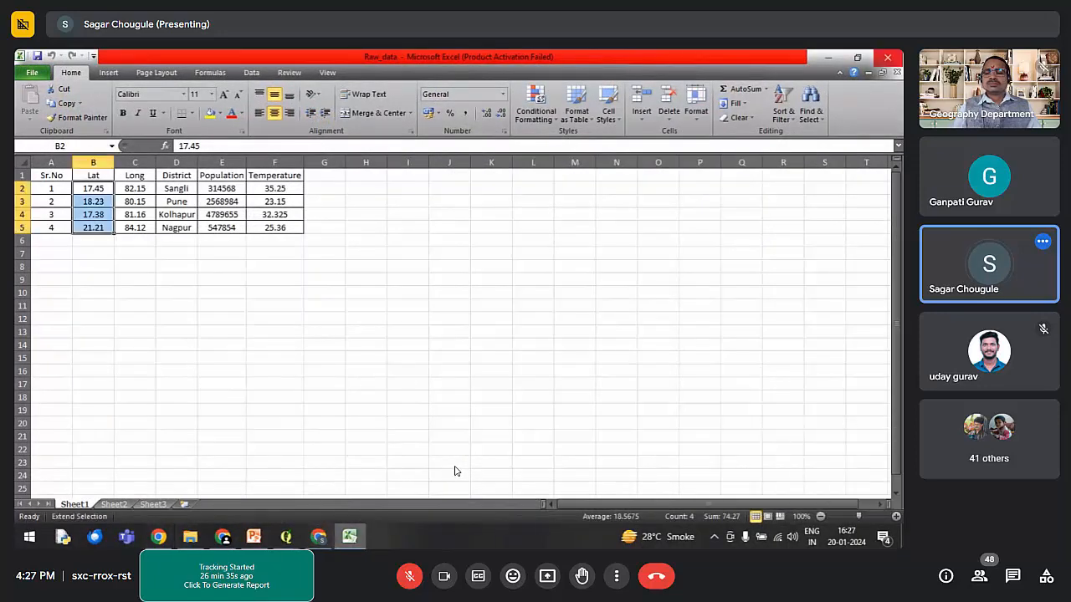
Step: Close the Raw_data workbook, return to the District_shp attribute table in QGIS, and examine each Temperatur value
{"action": "left_click", "coordinate": [888, 57]}
{"action": "mouse_move", "coordinate": [286, 540]}
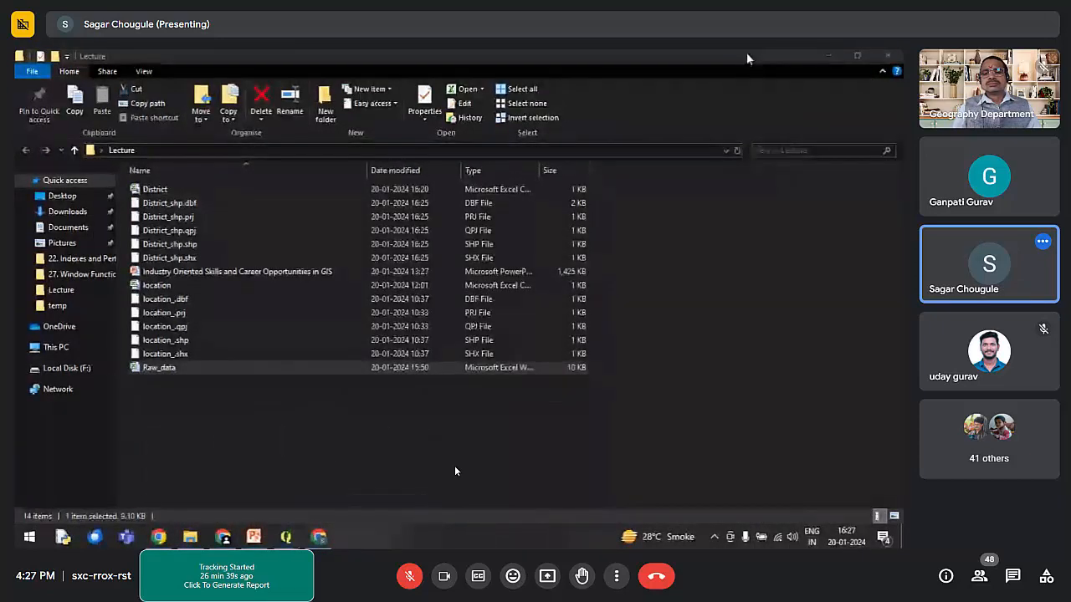
{"action": "left_click", "coordinate": [830, 55]}
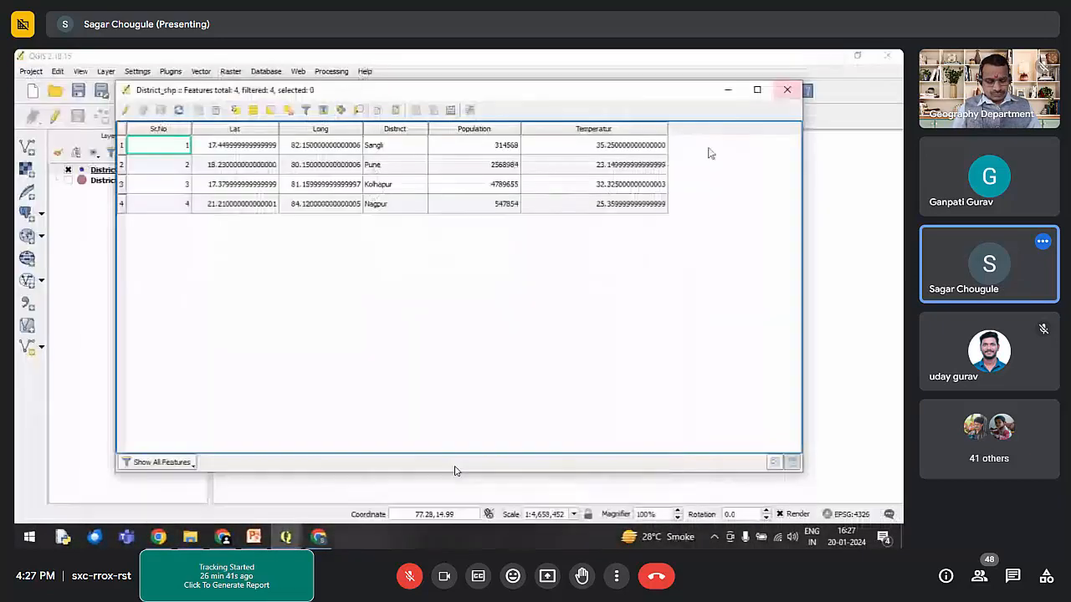
{"action": "left_click", "coordinate": [608, 147]}
{"action": "left_click", "coordinate": [613, 166]}
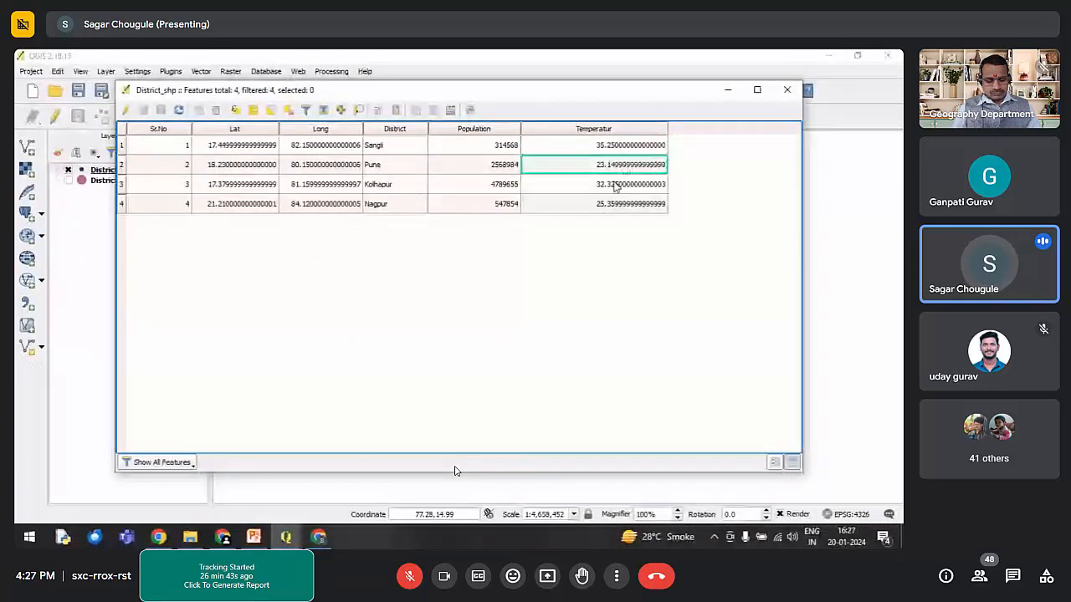
{"action": "left_click", "coordinate": [613, 185]}
{"action": "left_click", "coordinate": [613, 204]}
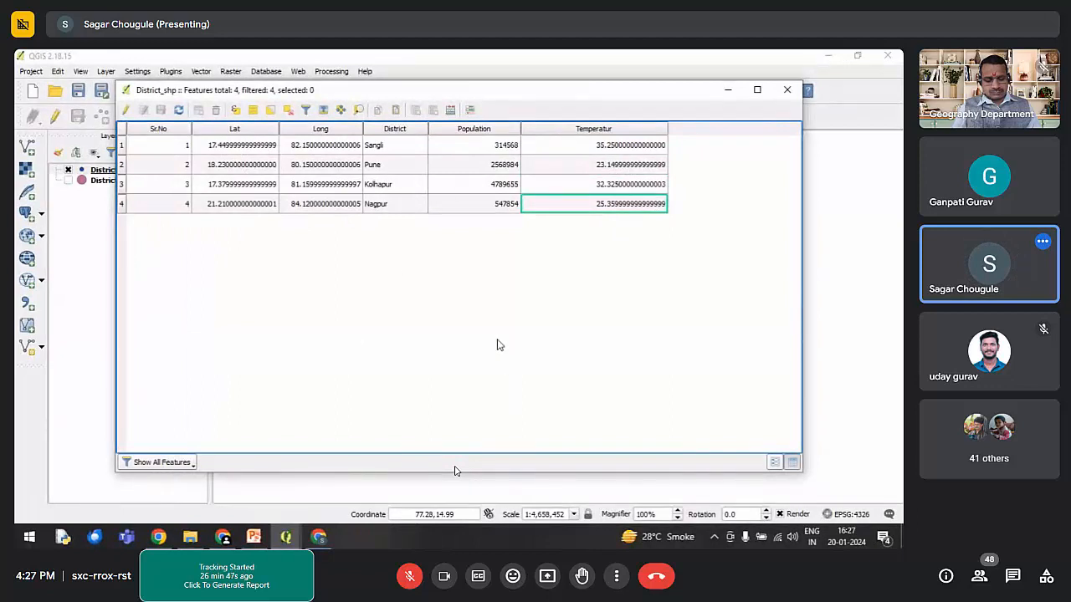
Step: Sort the attribute table by Temperatur descending, by Long and by Lat, and close the table
{"action": "left_click", "coordinate": [602, 130]}
{"action": "left_click", "coordinate": [602, 130]}
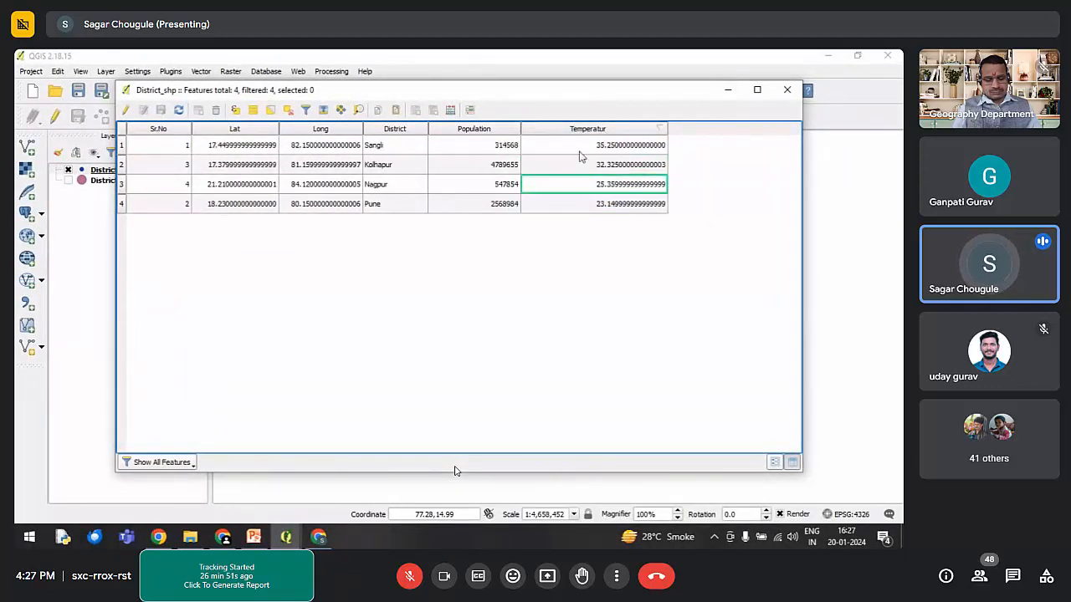
{"action": "left_click", "coordinate": [344, 133]}
{"action": "left_click", "coordinate": [239, 130]}
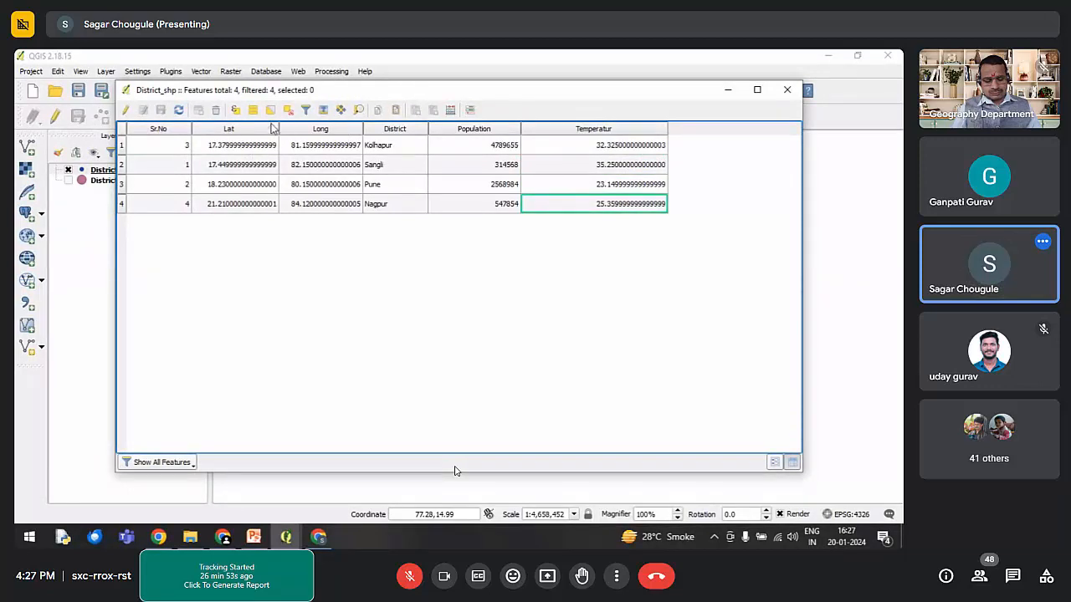
{"action": "left_click", "coordinate": [790, 92]}
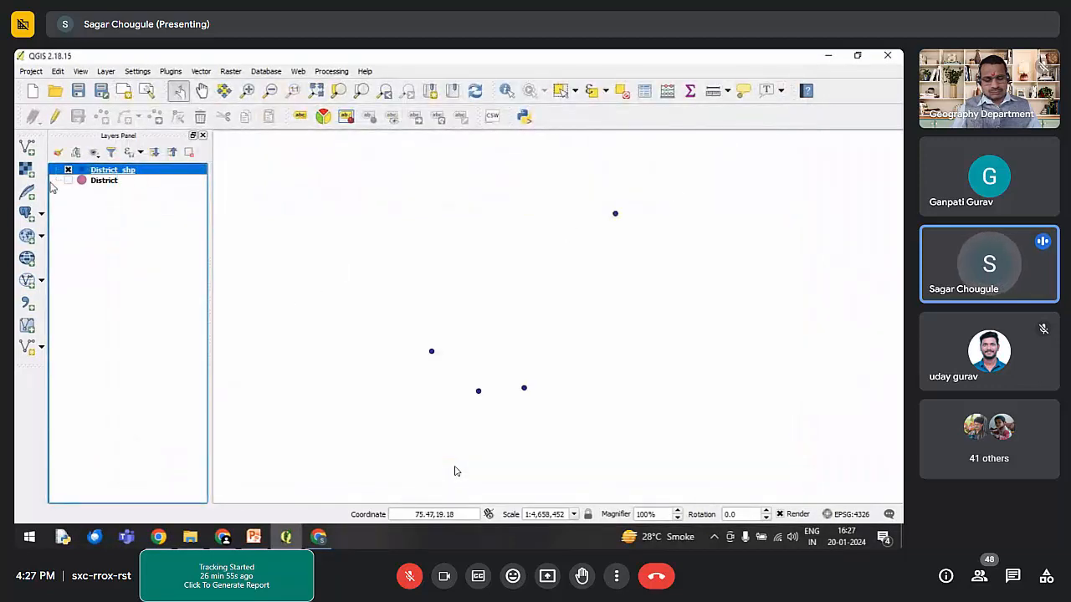
Step: Remove the delimited text layer District from the project
{"action": "left_click", "coordinate": [93, 181]}
{"action": "right_click", "coordinate": [94, 181]}
{"action": "left_click", "coordinate": [145, 212]}
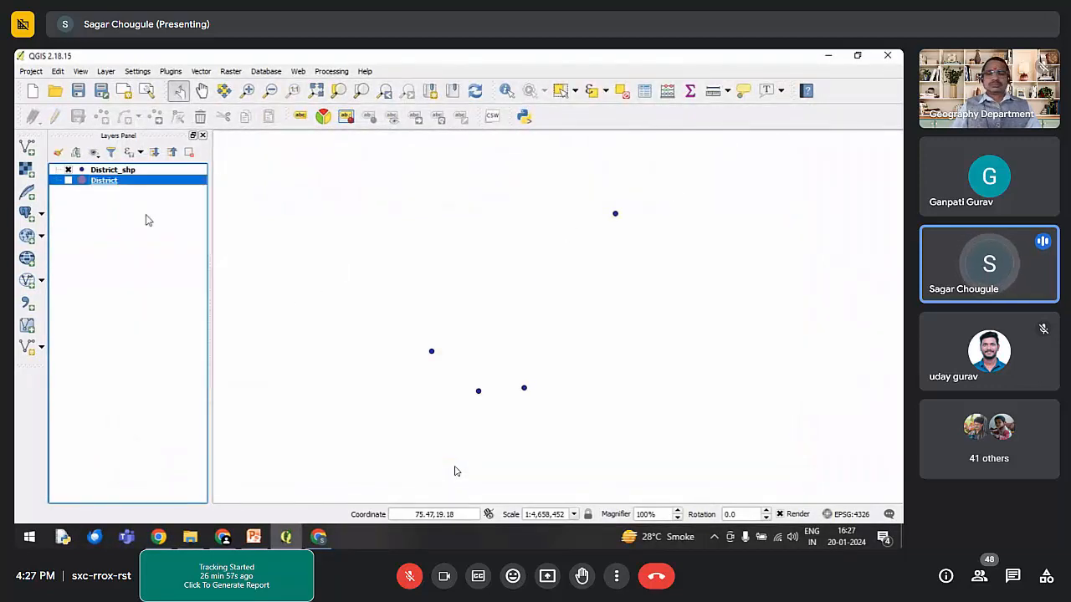
{"action": "left_click", "coordinate": [431, 308]}
Step: Switch on editing for District_shp, place a new point at about 82.78, 19.73, and enlarge its attribute form
{"action": "left_click", "coordinate": [117, 171]}
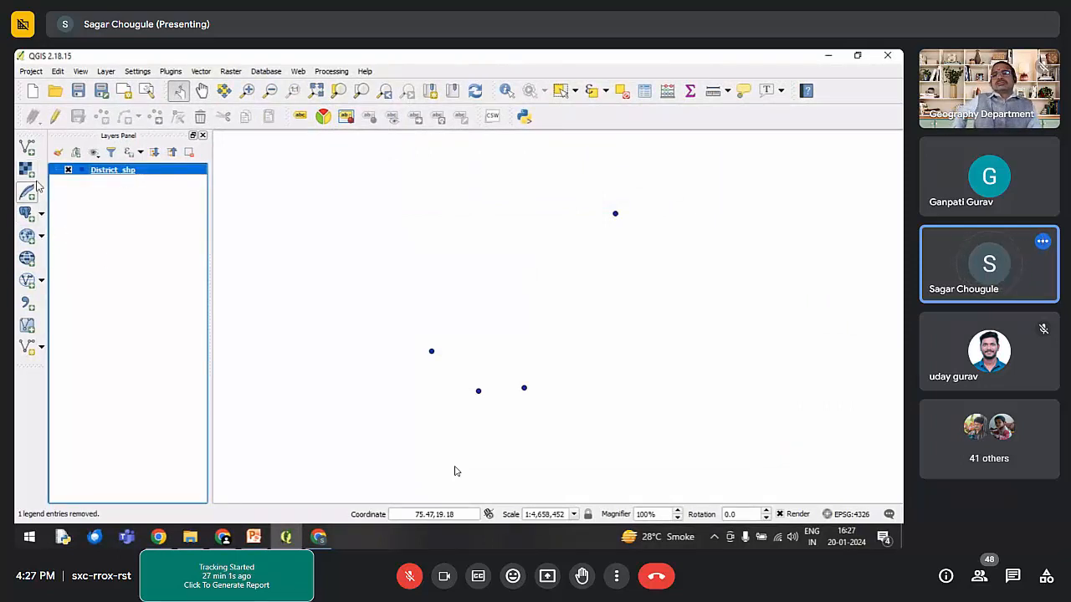
{"action": "left_click", "coordinate": [55, 116]}
{"action": "left_click", "coordinate": [102, 116]}
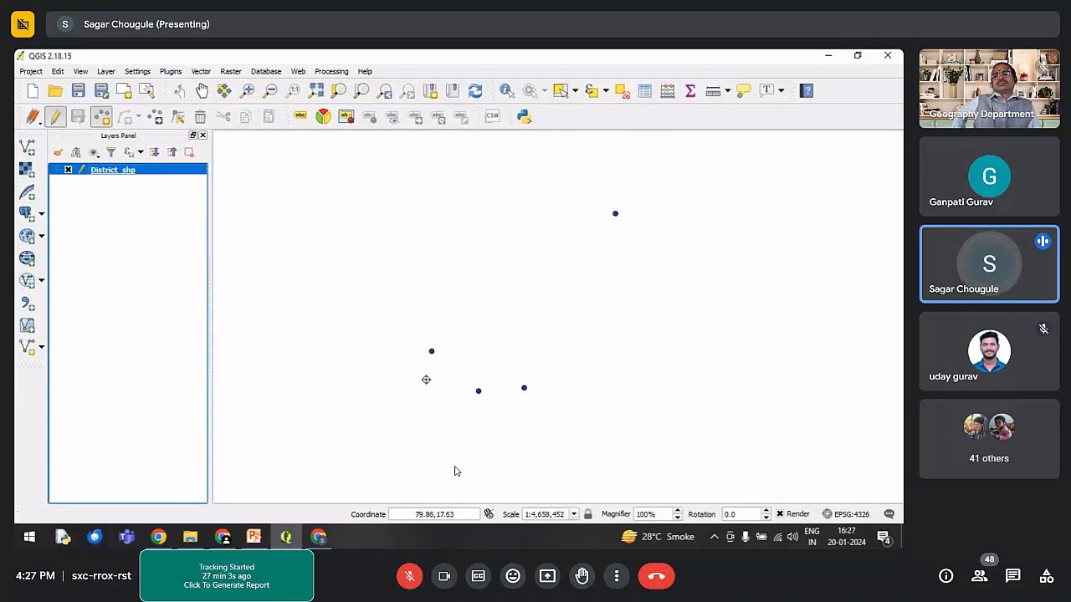
{"action": "left_click", "coordinate": [576, 307]}
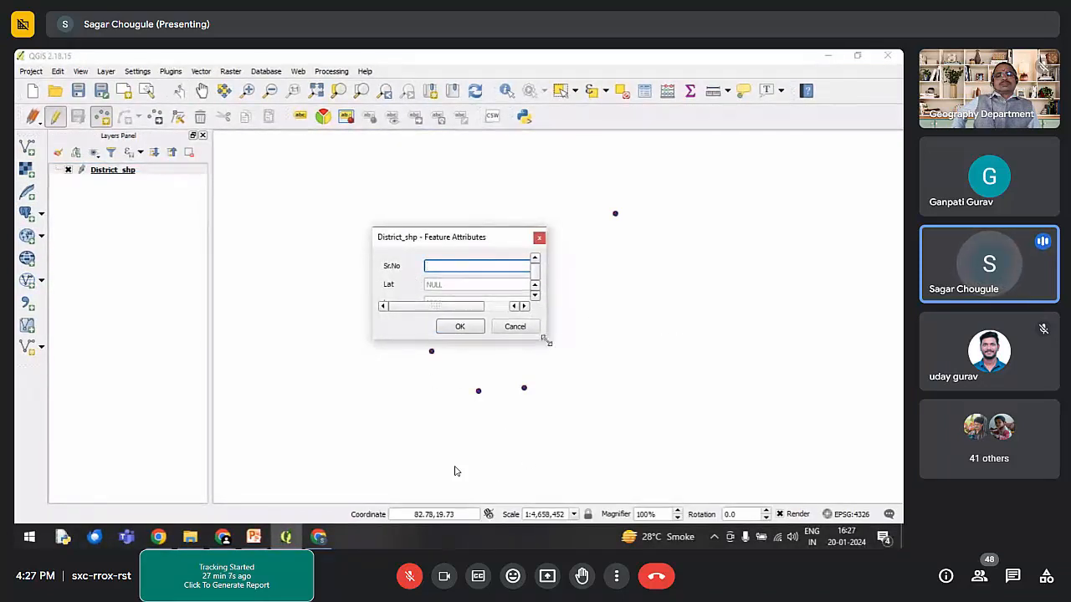
{"action": "left_click_drag", "start_coordinate": [545, 339], "coordinate": [682, 433]}
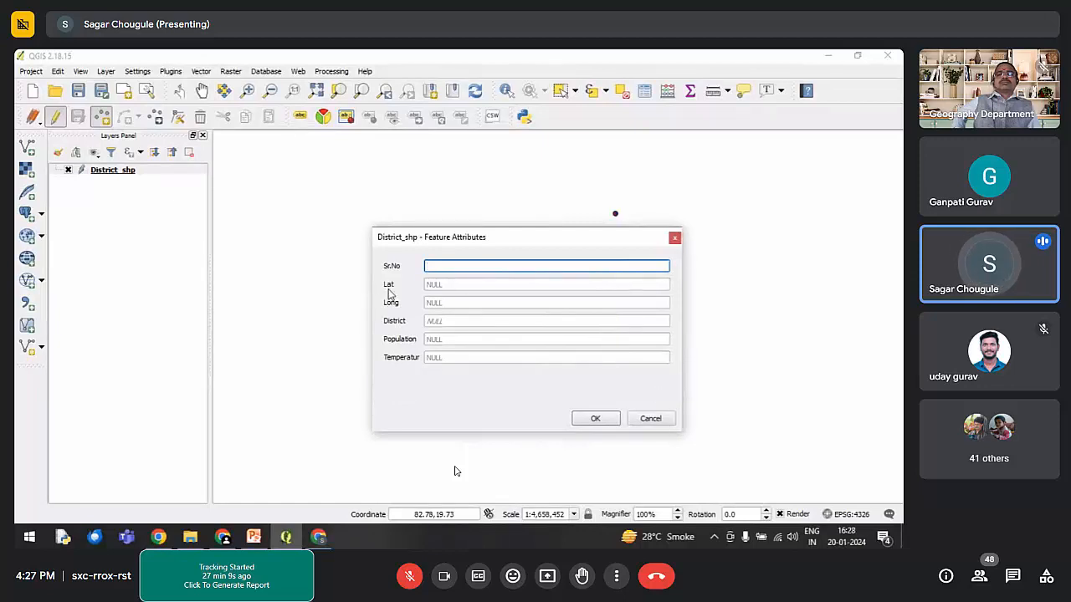
Step: Set the Population of the new District_shp point to 24658, leaving Sr.No, Lat and Long empty
{"action": "left_click", "coordinate": [440, 285]}
{"action": "left_click", "coordinate": [436, 302]}
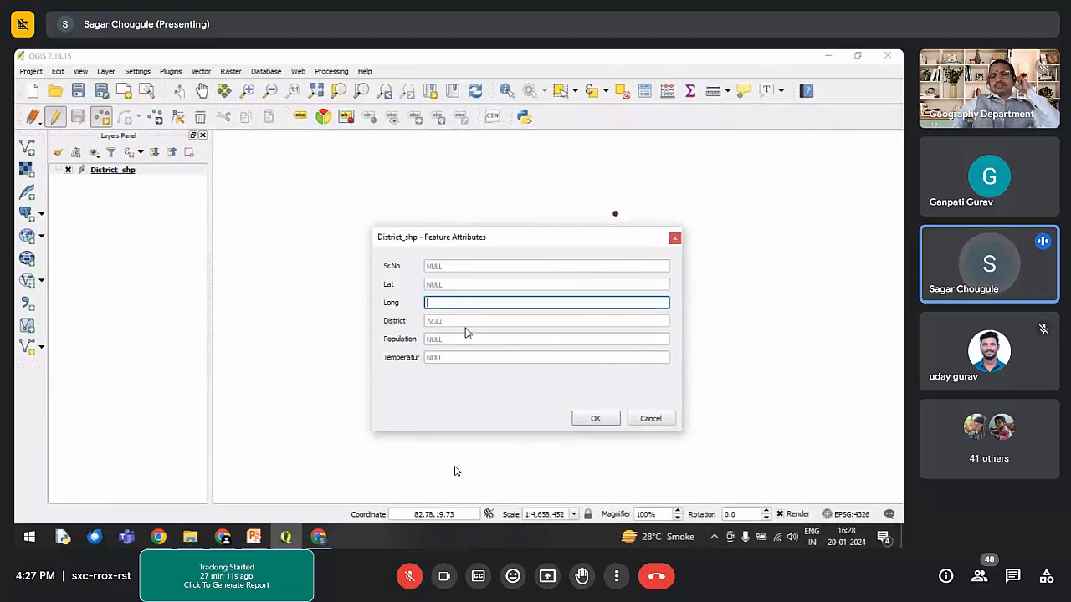
{"action": "key", "text": "shift+Tab"}
{"action": "key", "text": "shift+Tab"}
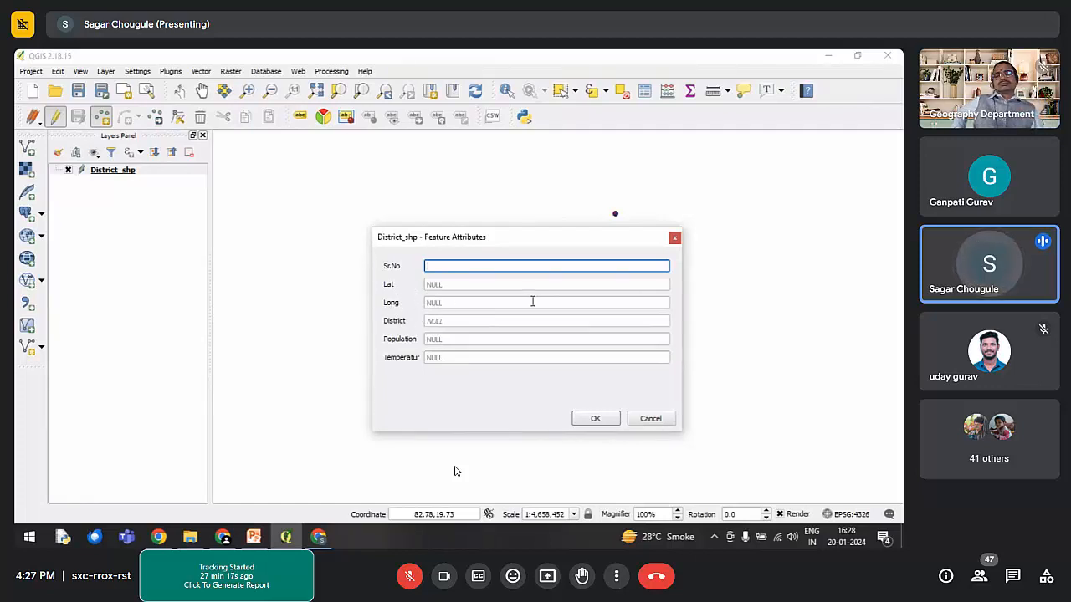
{"action": "left_click", "coordinate": [438, 321]}
{"action": "left_click", "coordinate": [456, 339]}
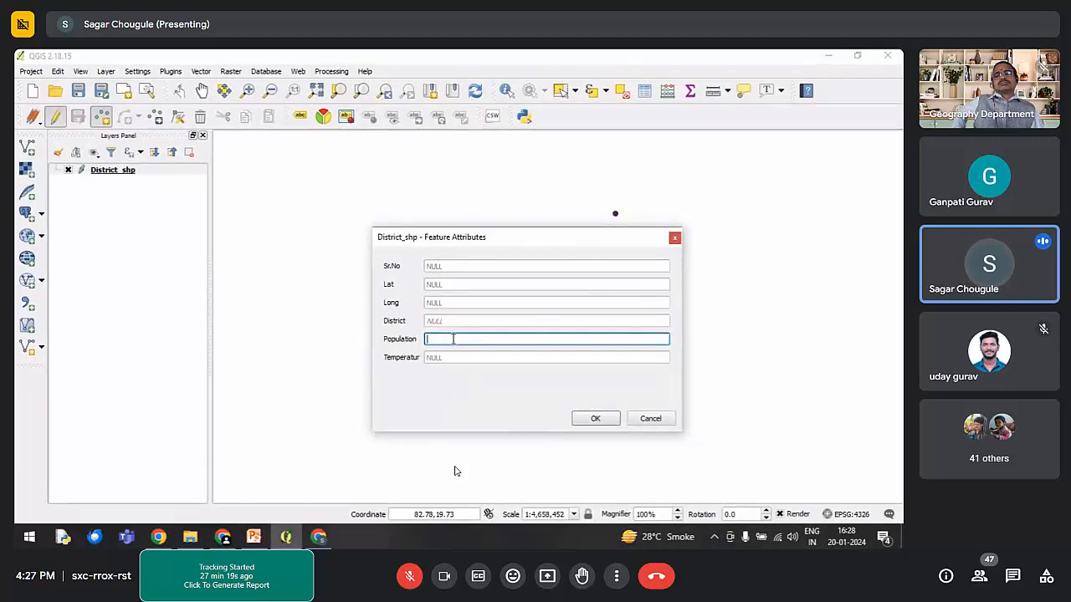
{"action": "left_click", "coordinate": [456, 357]}
{"action": "left_click", "coordinate": [456, 338]}
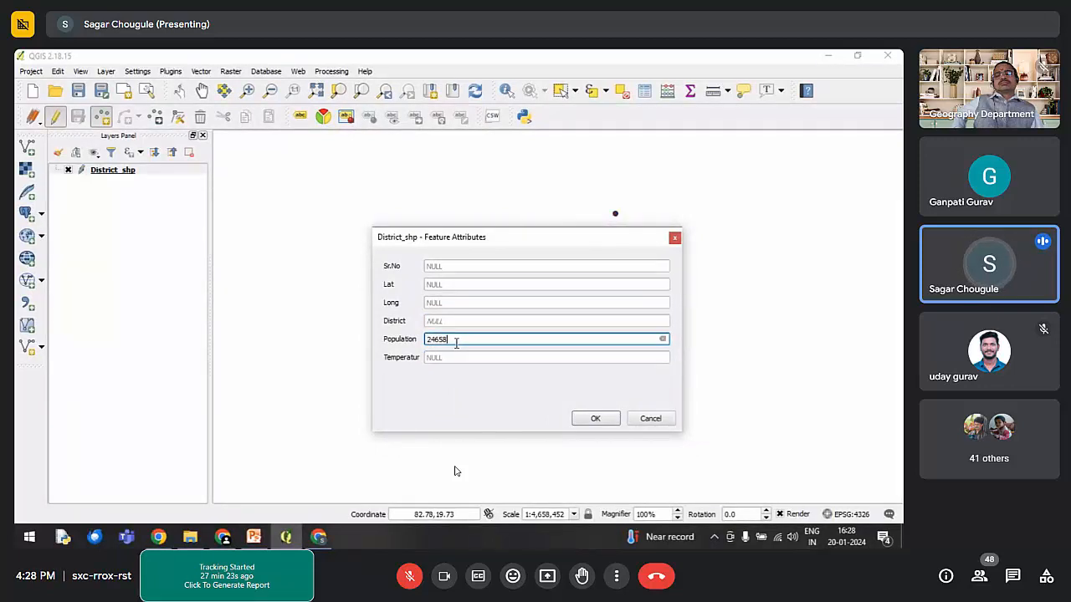
Step: Set the new point's District to Nagar and Temperatur to 12.51, accept the attributes, and save the layer edits
{"action": "left_click", "coordinate": [457, 321]}
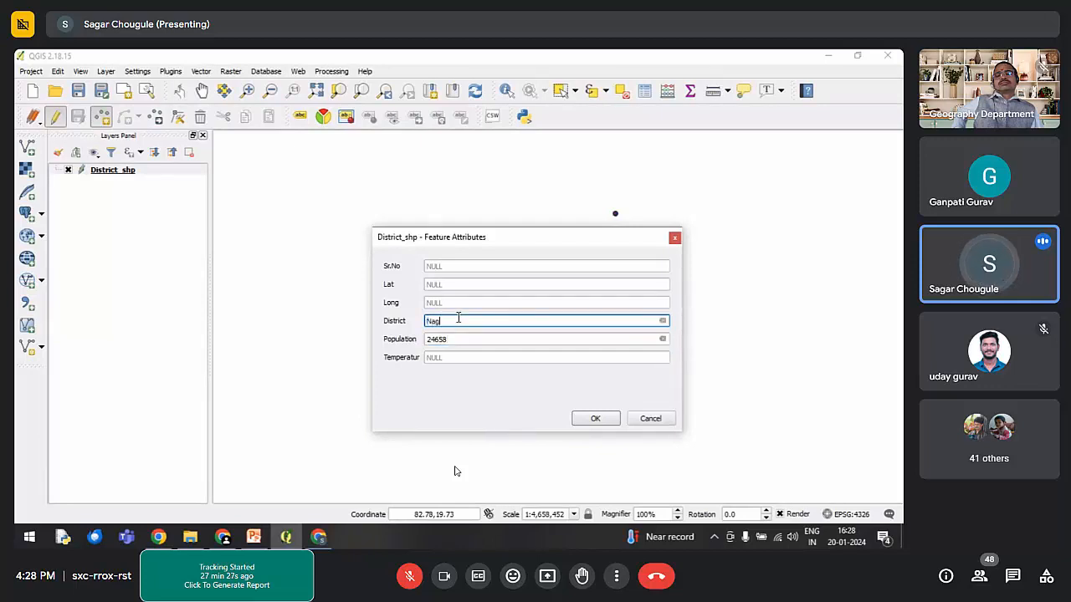
{"action": "left_click", "coordinate": [461, 357]}
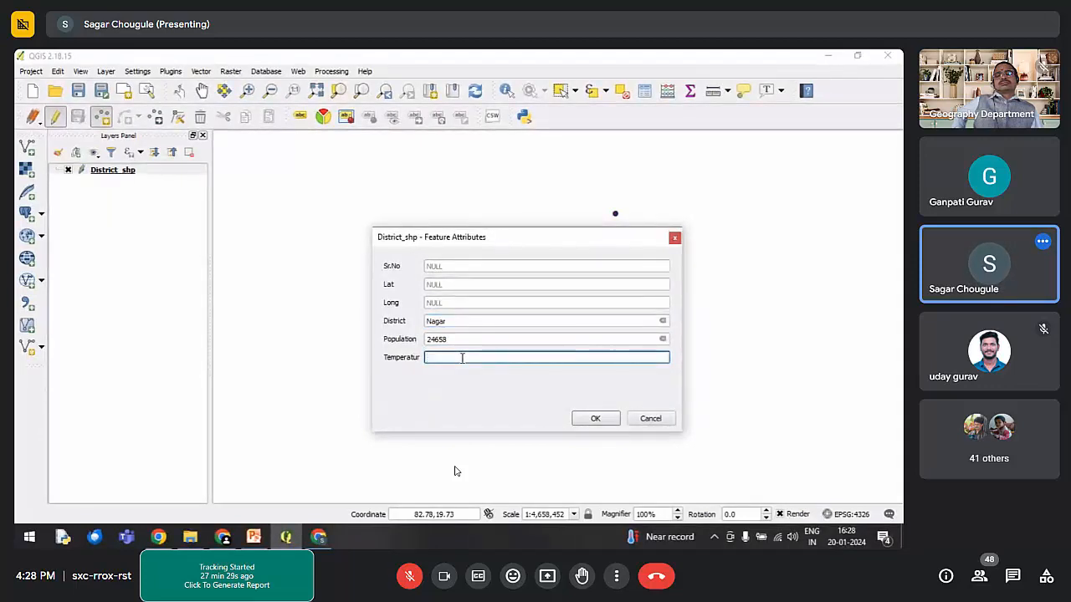
{"action": "type", "text": "2.51"}
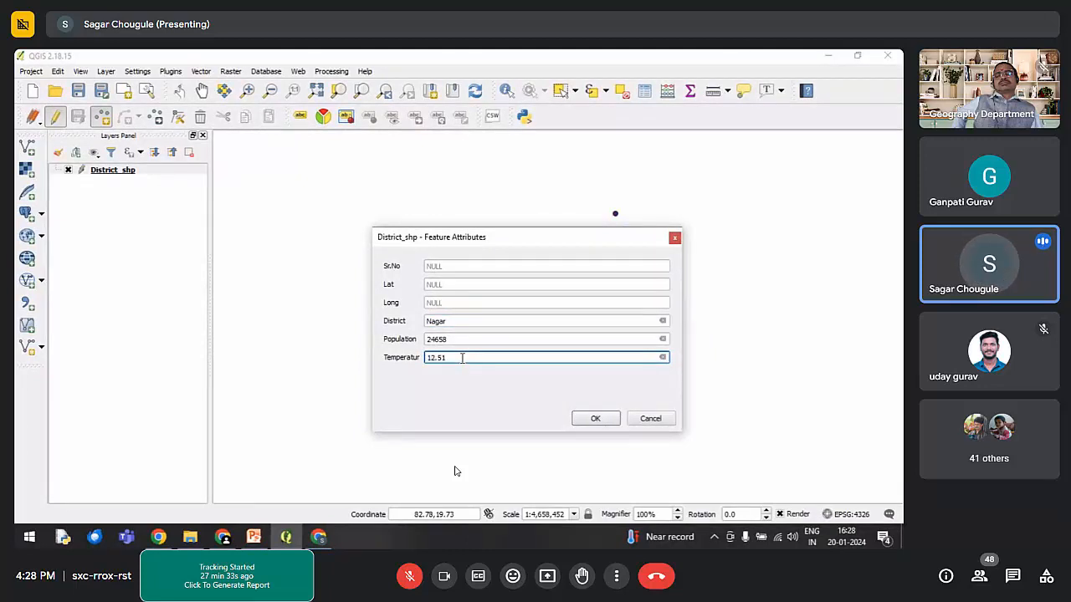
{"action": "left_click", "coordinate": [590, 419]}
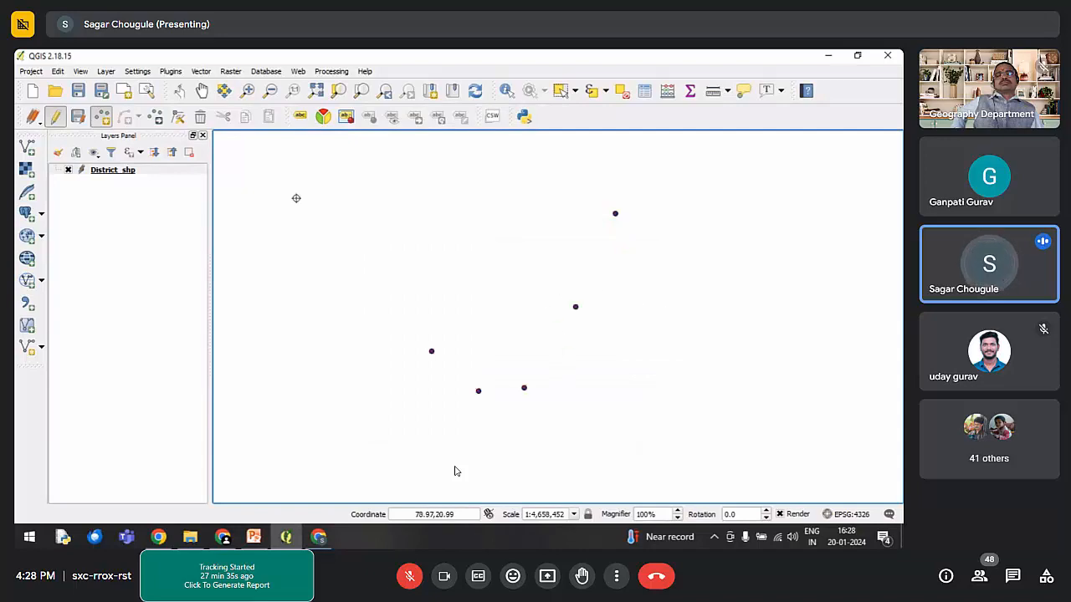
{"action": "right_click", "coordinate": [112, 173]}
{"action": "left_click", "coordinate": [76, 117]}
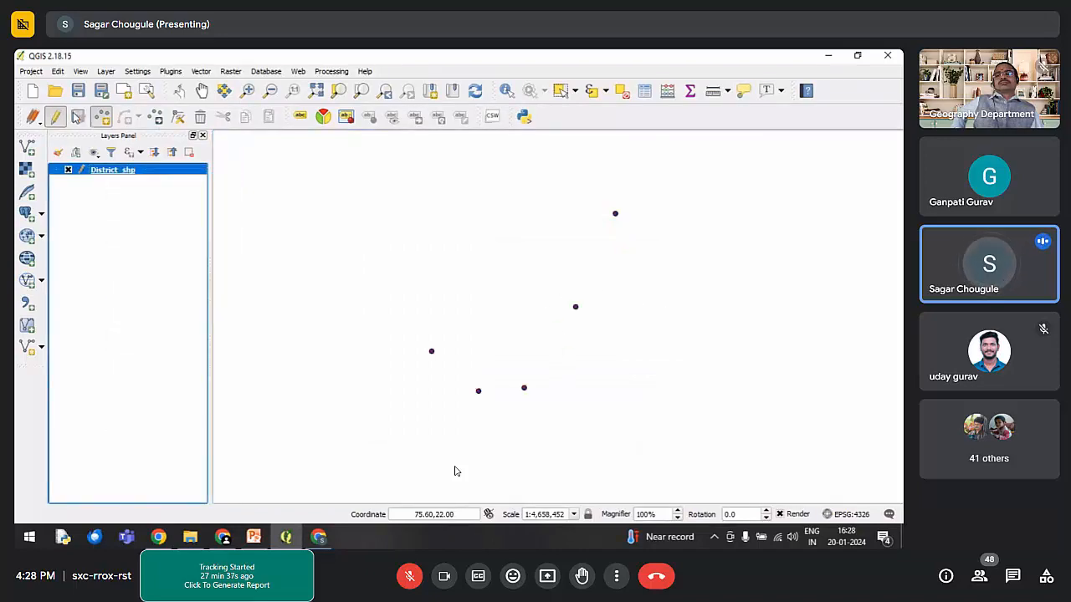
Step: Delete the Nagar record from the District_shp attribute table and switch off editing for the layer
{"action": "right_click", "coordinate": [124, 174]}
{"action": "left_click", "coordinate": [161, 291]}
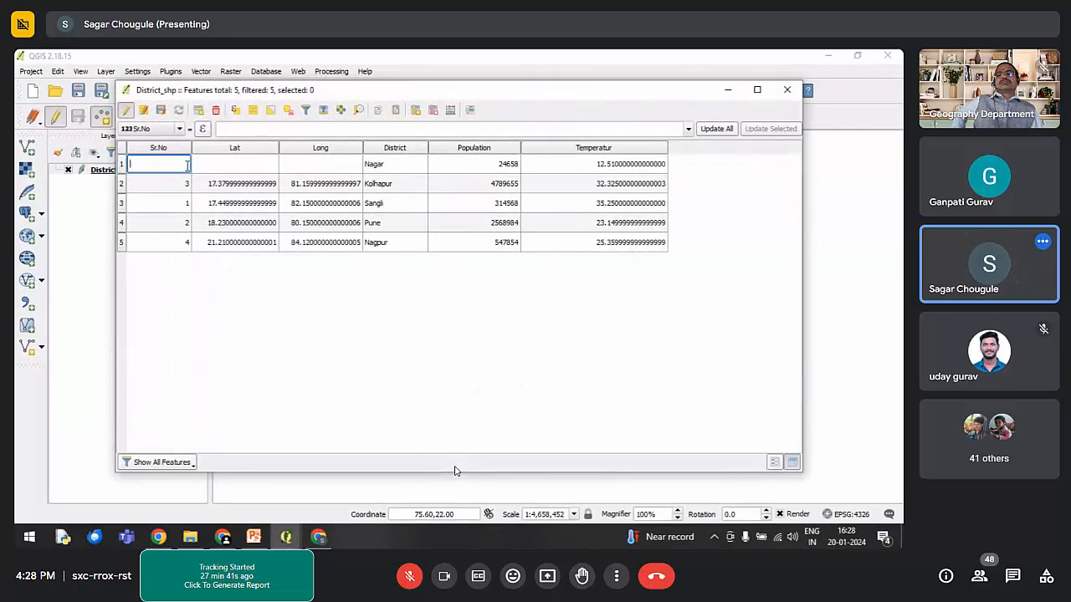
{"action": "left_click", "coordinate": [122, 164]}
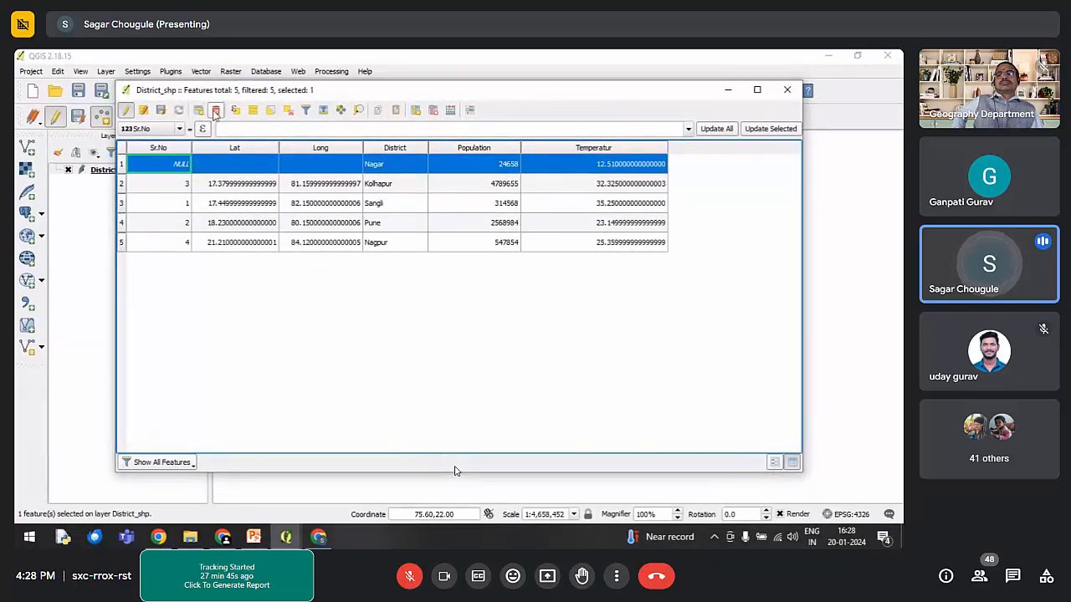
{"action": "left_click", "coordinate": [216, 109]}
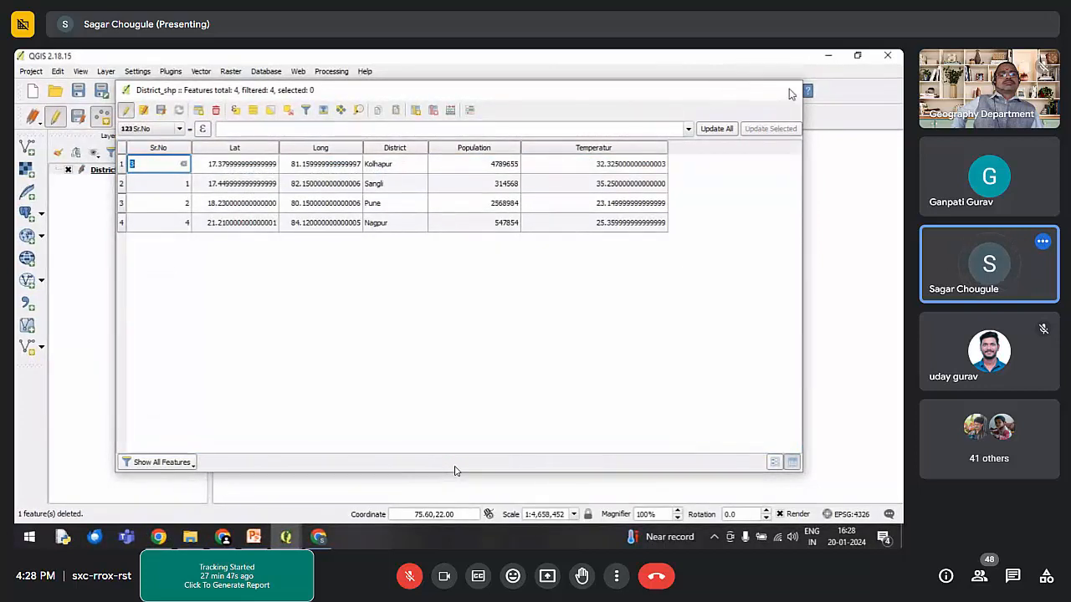
{"action": "left_click", "coordinate": [789, 91]}
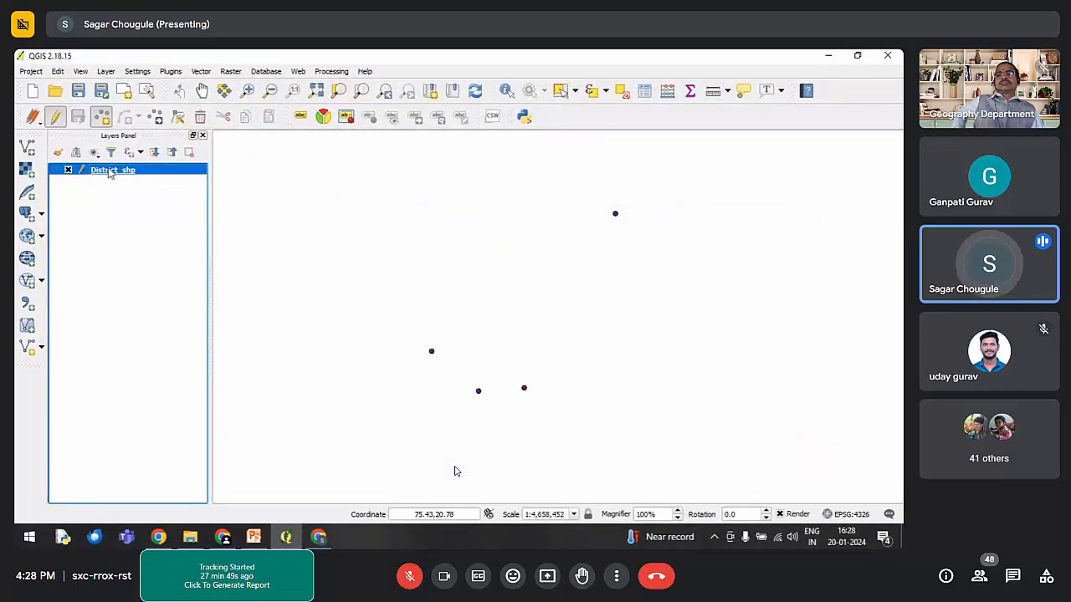
{"action": "left_click", "coordinate": [56, 121]}
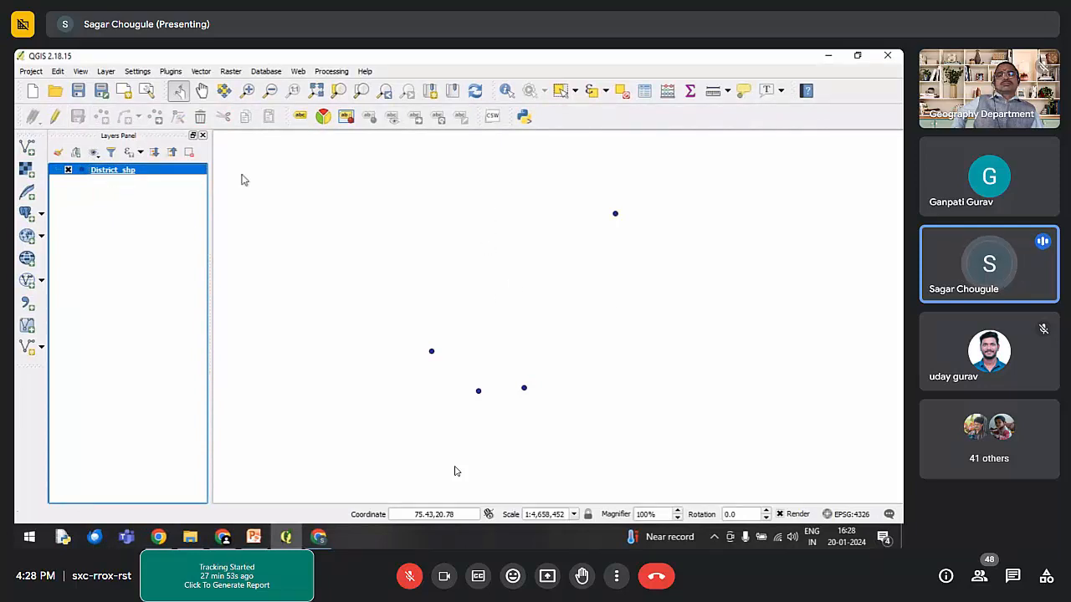
Step: Set the size of the District_shp layer's simple marker to 10 millimetres and apply the style
{"action": "double_click", "coordinate": [126, 172]}
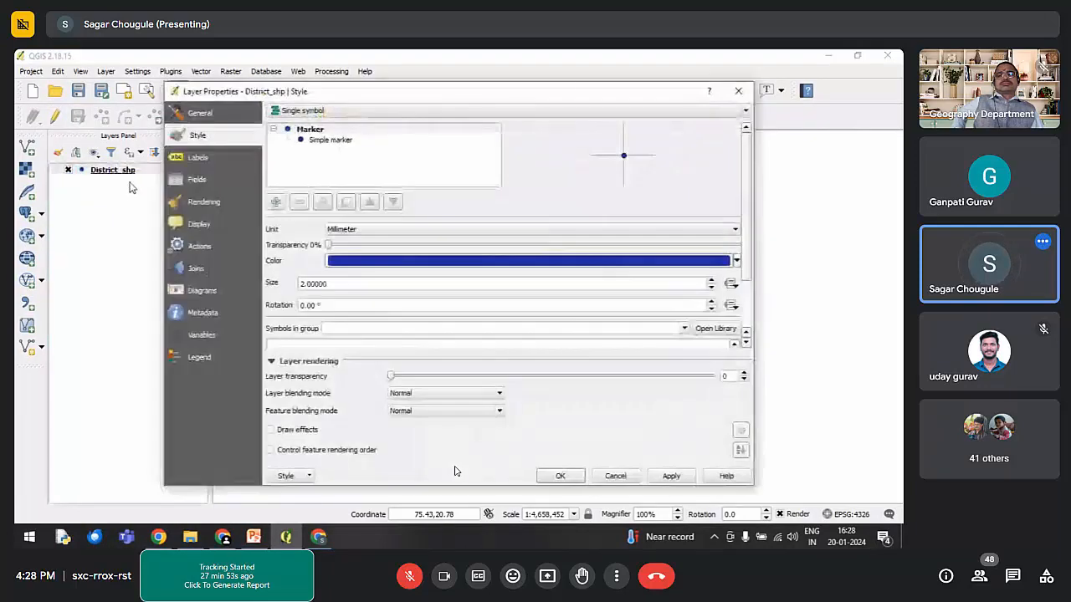
{"action": "left_click", "coordinate": [337, 140]}
{"action": "double_click", "coordinate": [369, 295]}
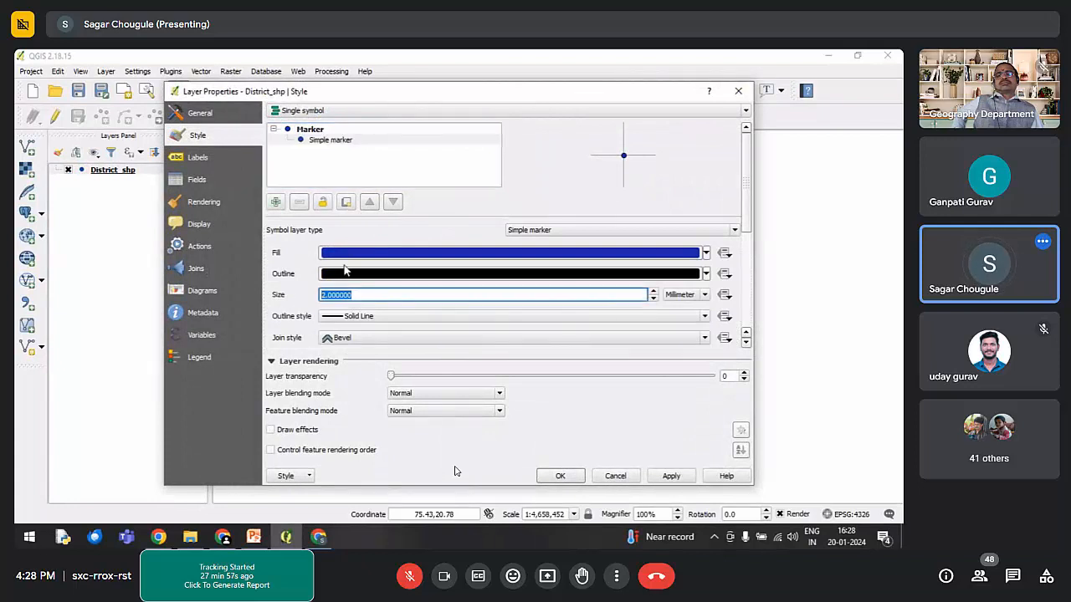
{"action": "type", "text": "10"}
{"action": "left_click", "coordinate": [576, 475]}
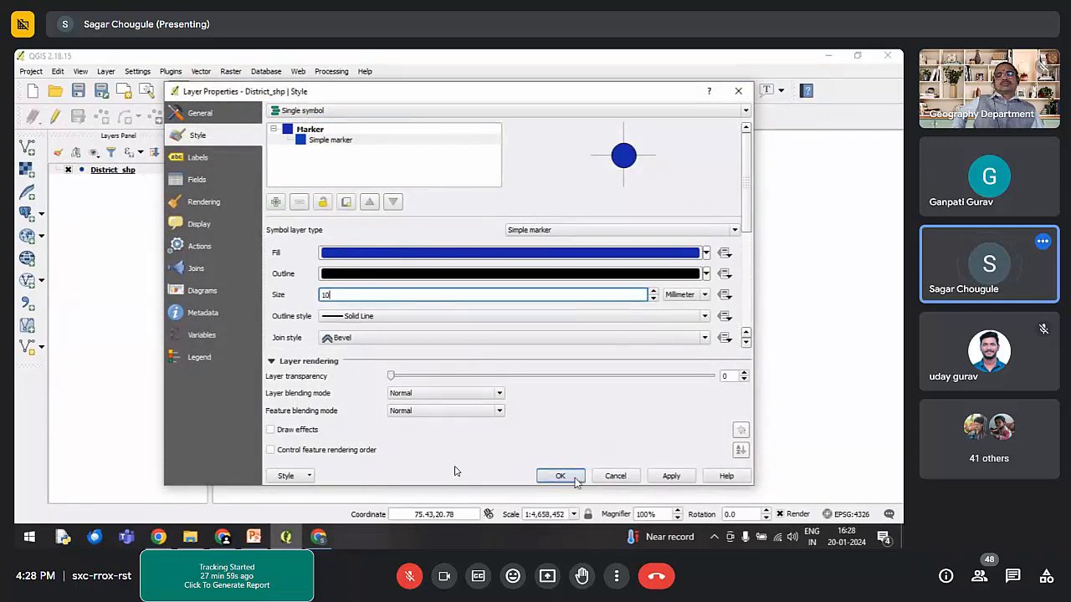
Step: Style District_shp as Categorized by the Population column with random colors, classify the values, and apply the style
{"action": "right_click", "coordinate": [105, 177]}
{"action": "left_click", "coordinate": [106, 175]}
{"action": "right_click", "coordinate": [105, 177]}
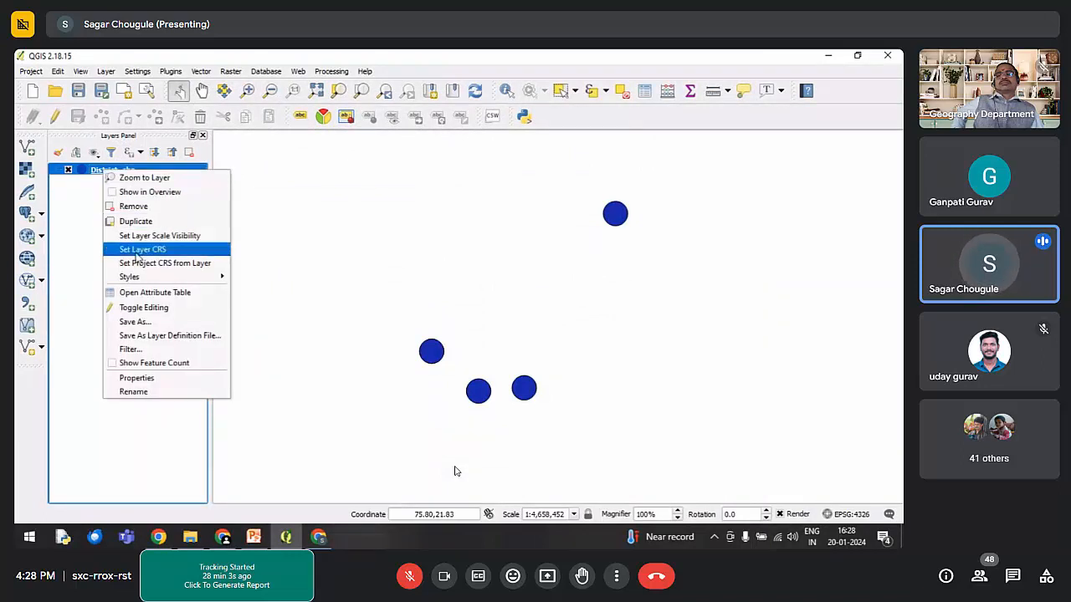
{"action": "left_click", "coordinate": [140, 388]}
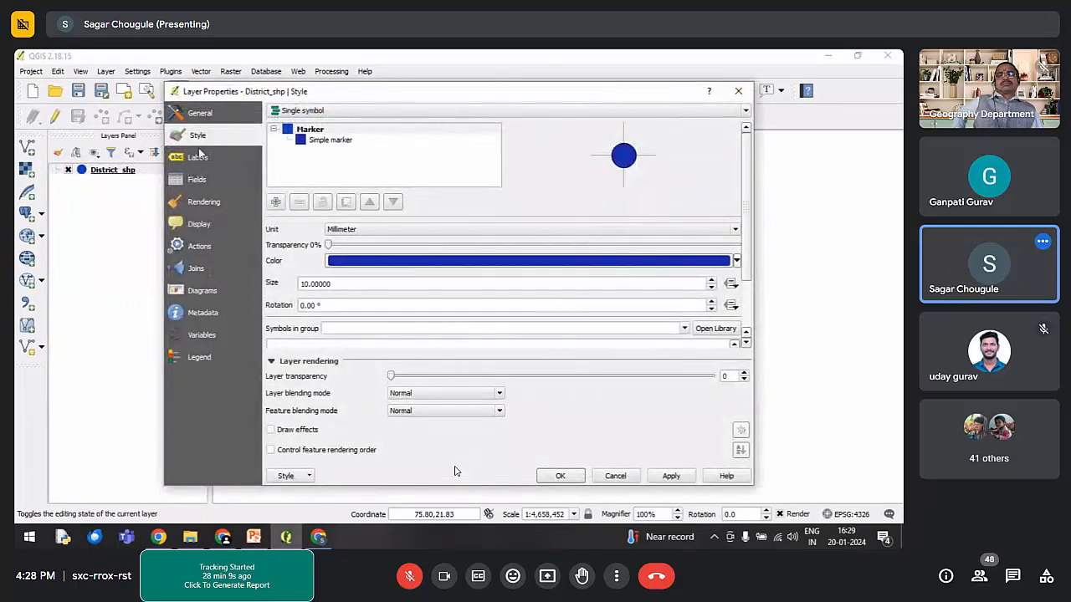
{"action": "left_click", "coordinate": [577, 110]}
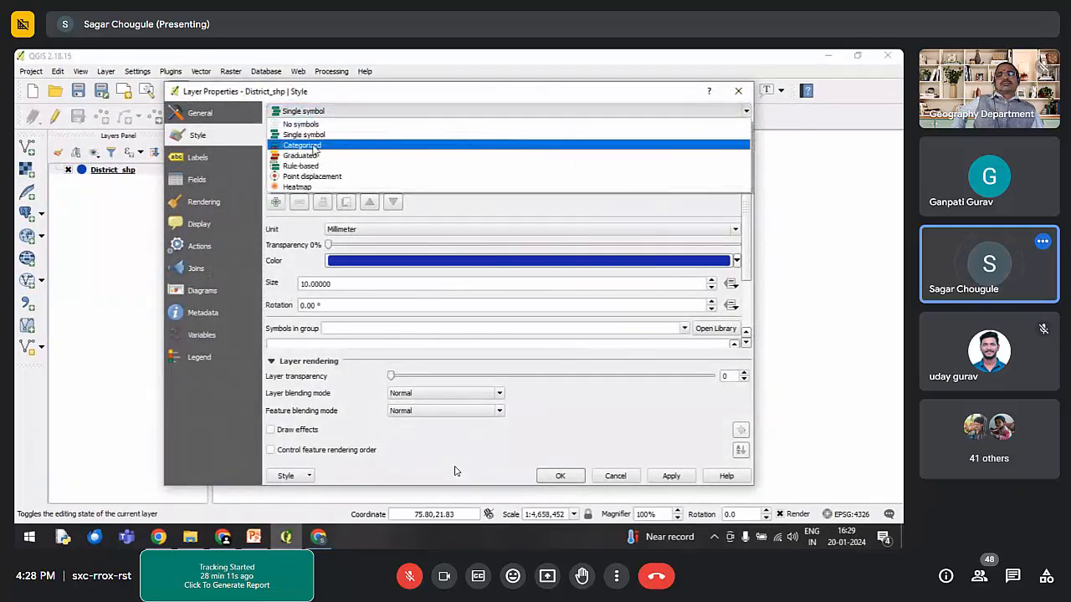
{"action": "left_click", "coordinate": [584, 139]}
{"action": "left_click", "coordinate": [611, 136]}
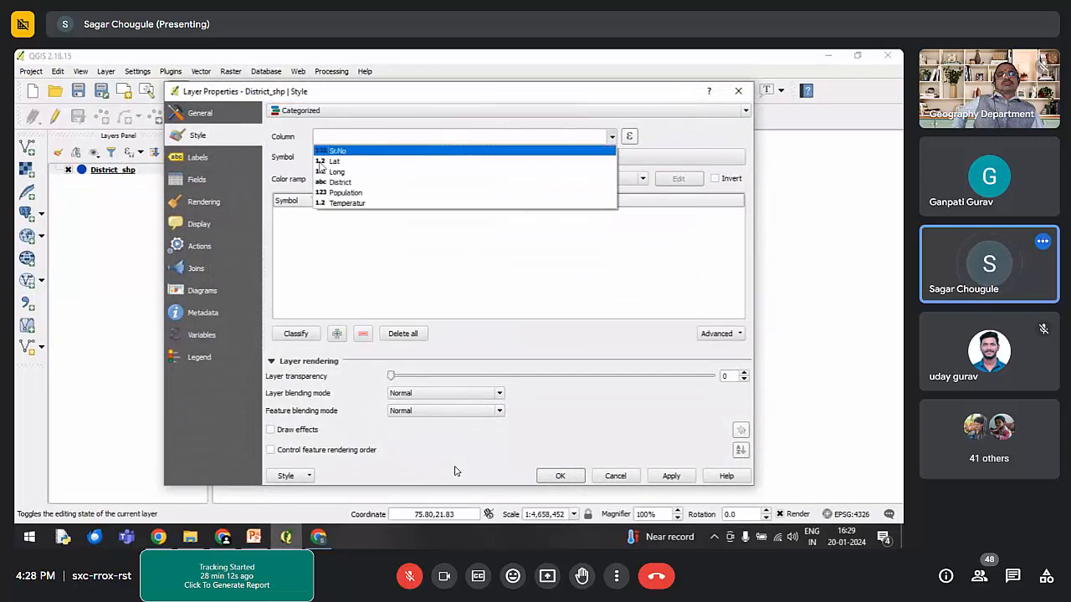
{"action": "left_click", "coordinate": [362, 193]}
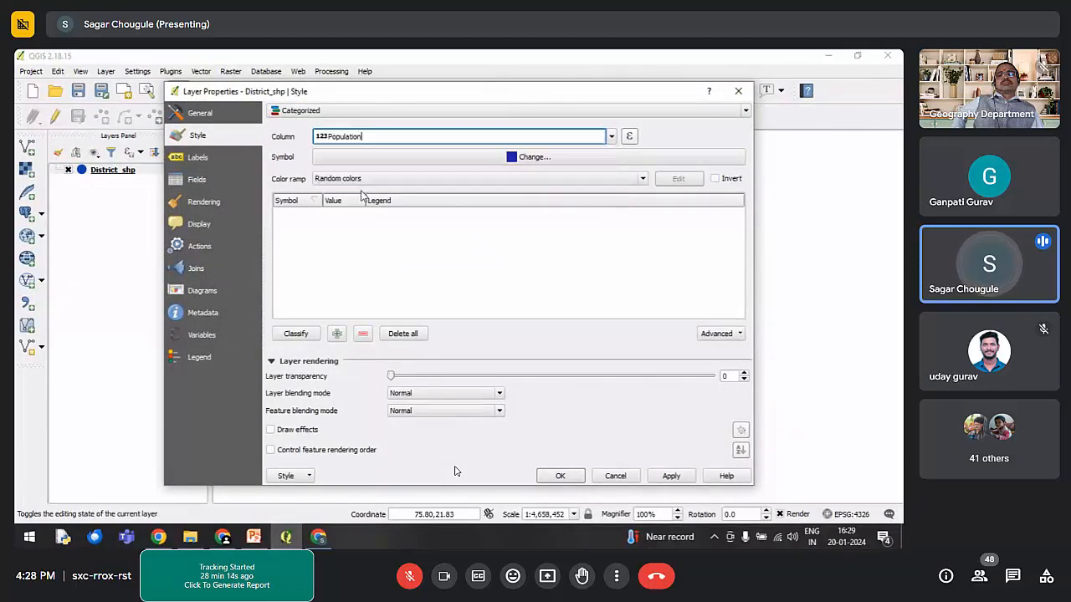
{"action": "left_click", "coordinate": [303, 334]}
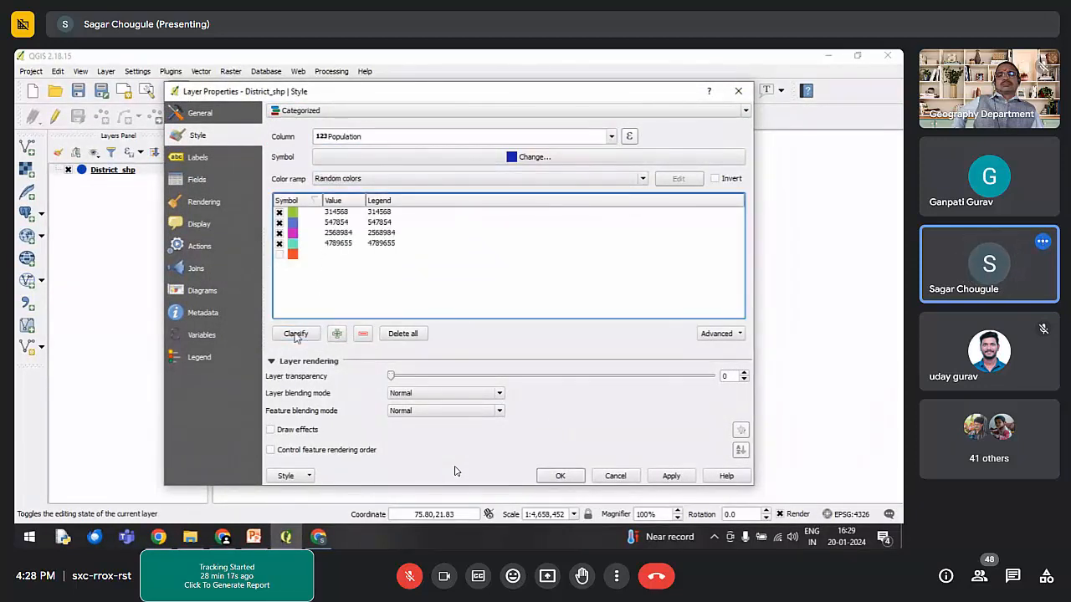
{"action": "left_click", "coordinate": [560, 474]}
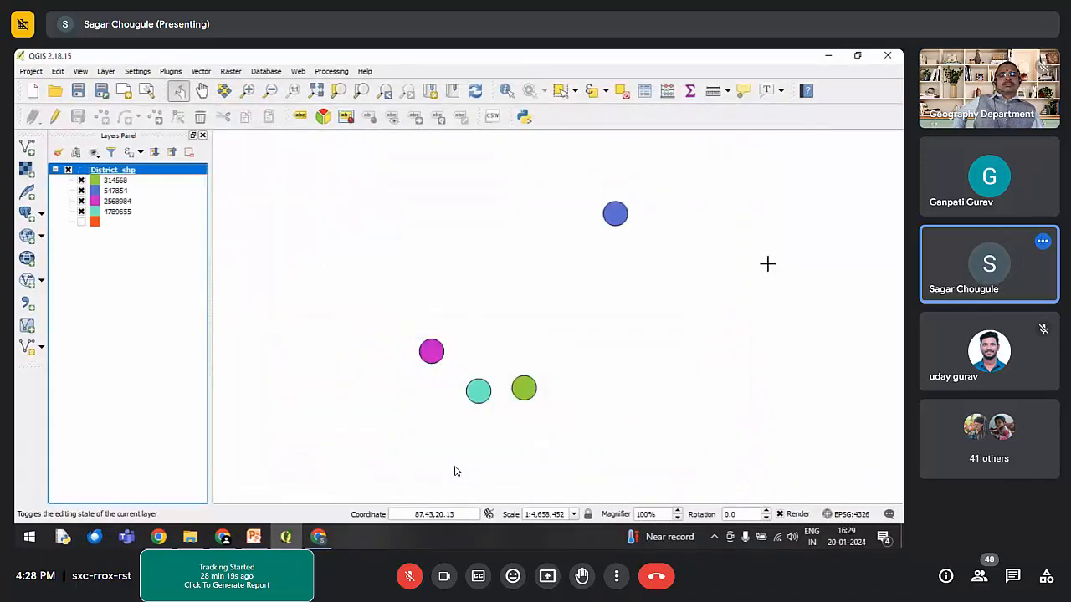
{"action": "right_click", "coordinate": [120, 173]}
{"action": "left_click", "coordinate": [75, 267]}
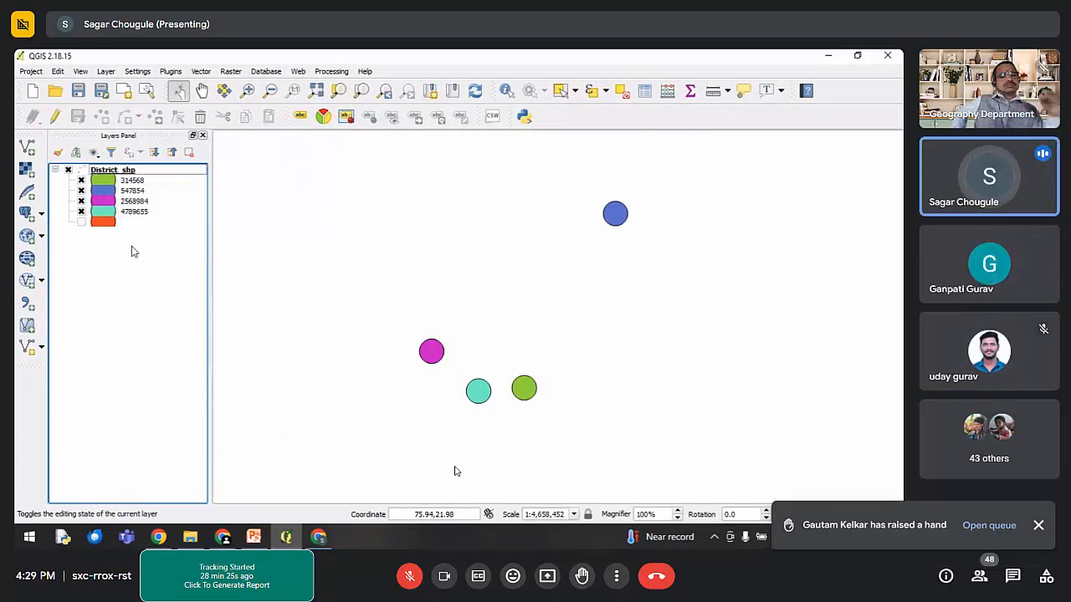
{"action": "left_click", "coordinate": [223, 538]}
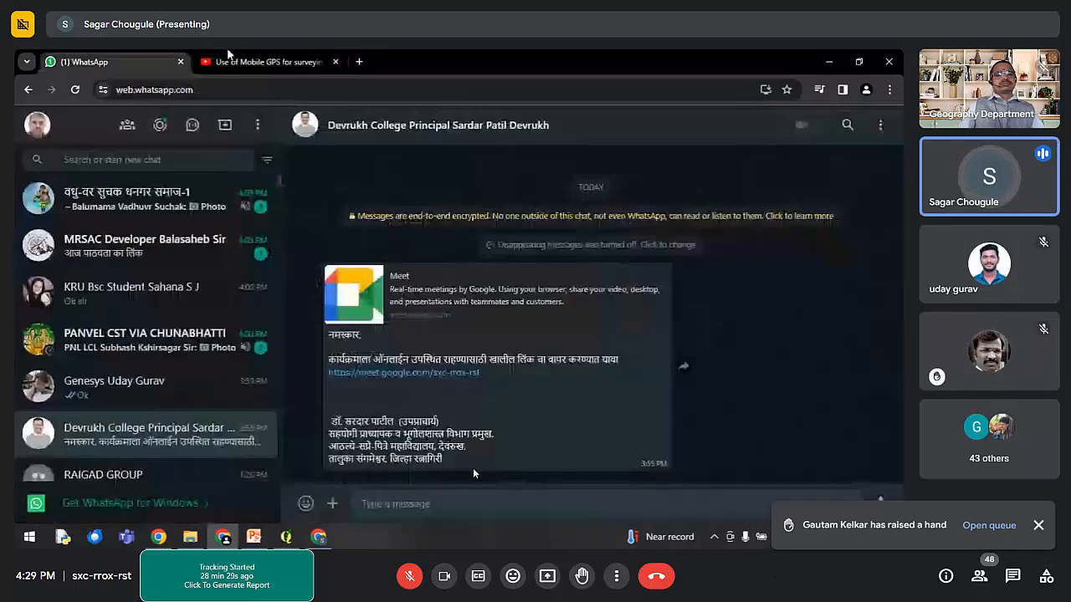
{"action": "left_click", "coordinate": [1040, 529]}
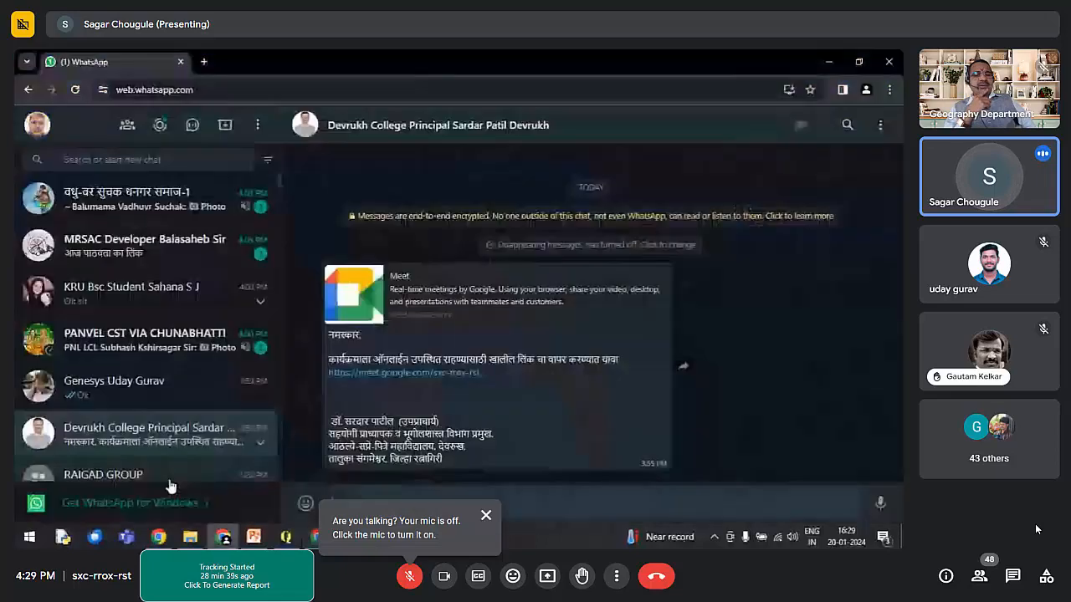
{"action": "left_click", "coordinate": [410, 576]}
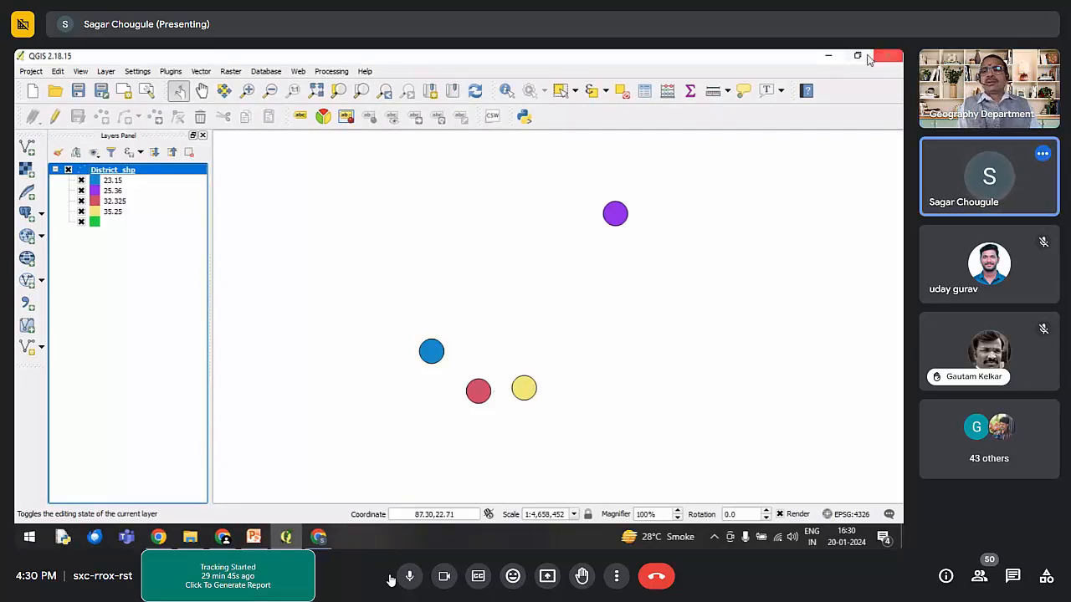
Step: Start a new empty project in place of the one containing District_shp
{"action": "left_click", "coordinate": [33, 91]}
{"action": "left_click", "coordinate": [455, 304]}
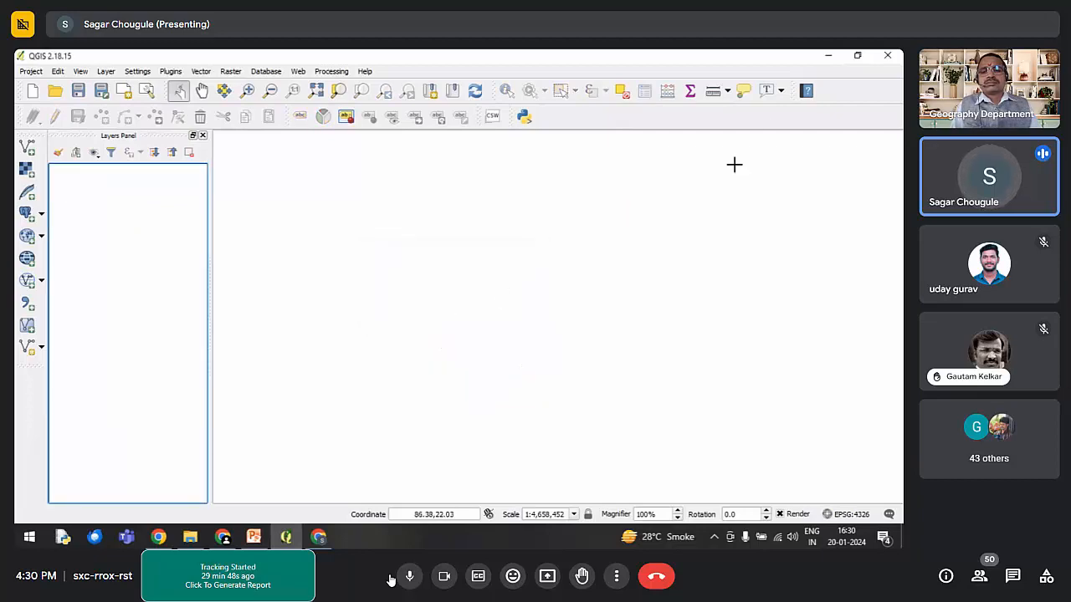
Step: Switch to PowerPoint and show the slide "Attribute Data Join from csv to existing layers"
{"action": "left_click", "coordinate": [828, 59]}
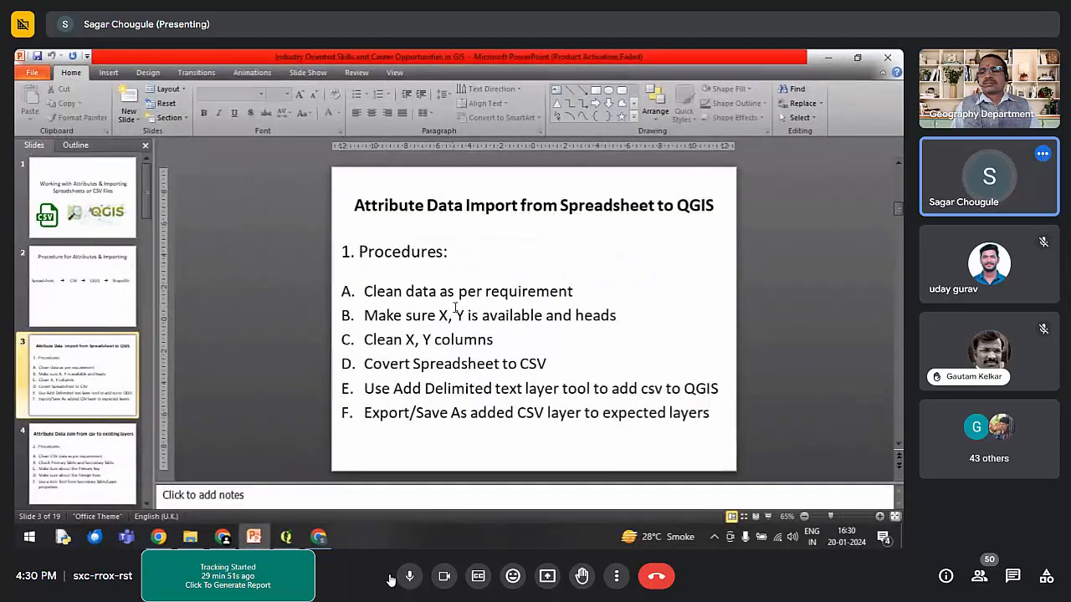
{"action": "scroll", "coordinate": [455, 307], "scroll_direction": "down", "scroll_amount": 1}
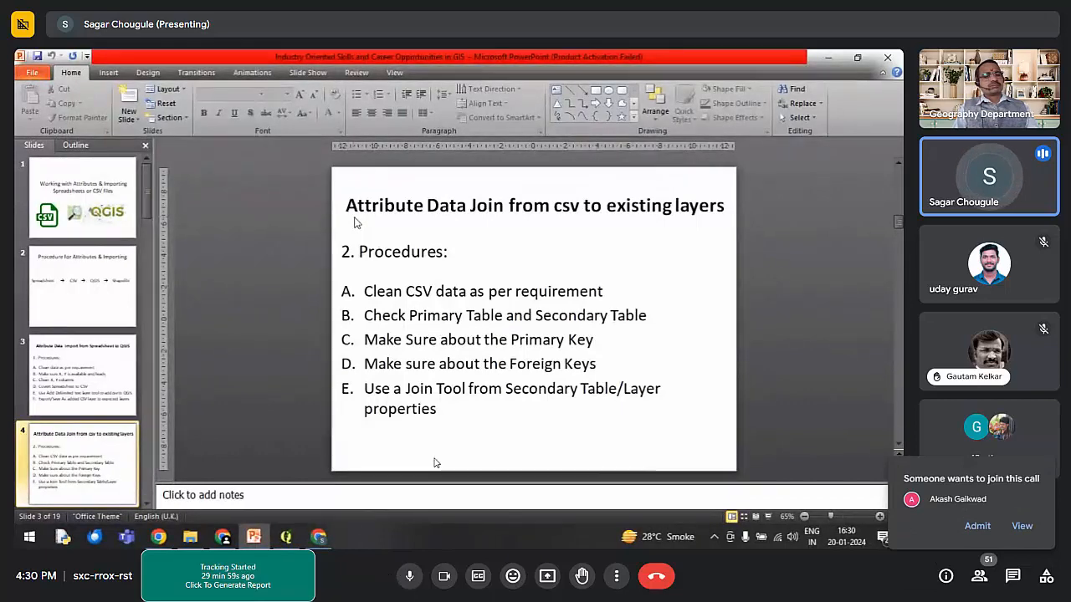
{"action": "left_click", "coordinate": [977, 526]}
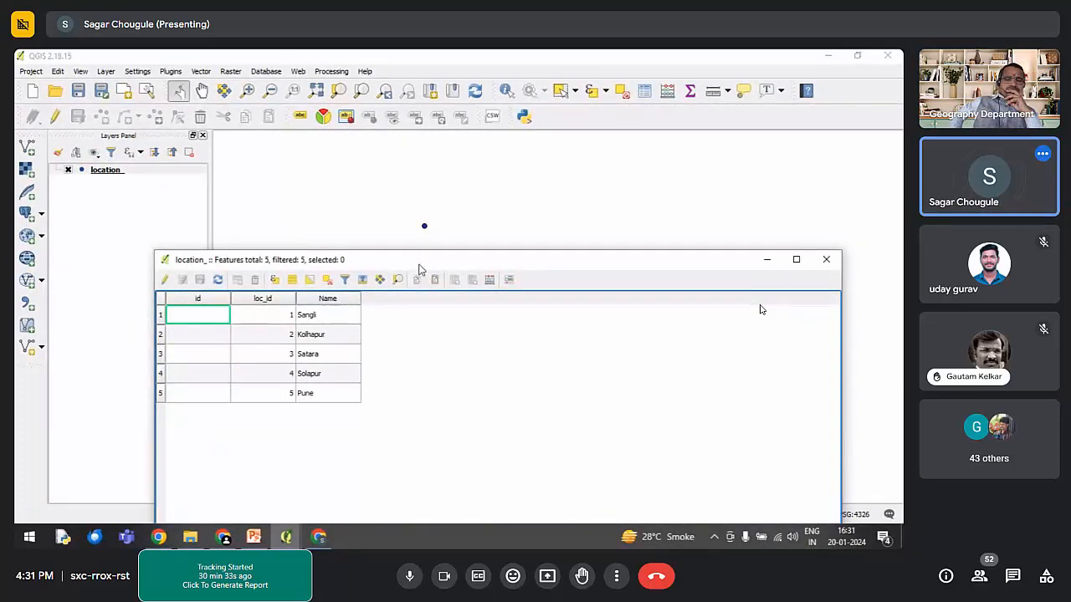
Step: Examine the loc_id and Name columns in the attribute table of the location_ layer, and return to the PowerPoint slide
{"action": "left_click_drag", "start_coordinate": [419, 270], "coordinate": [376, 159]}
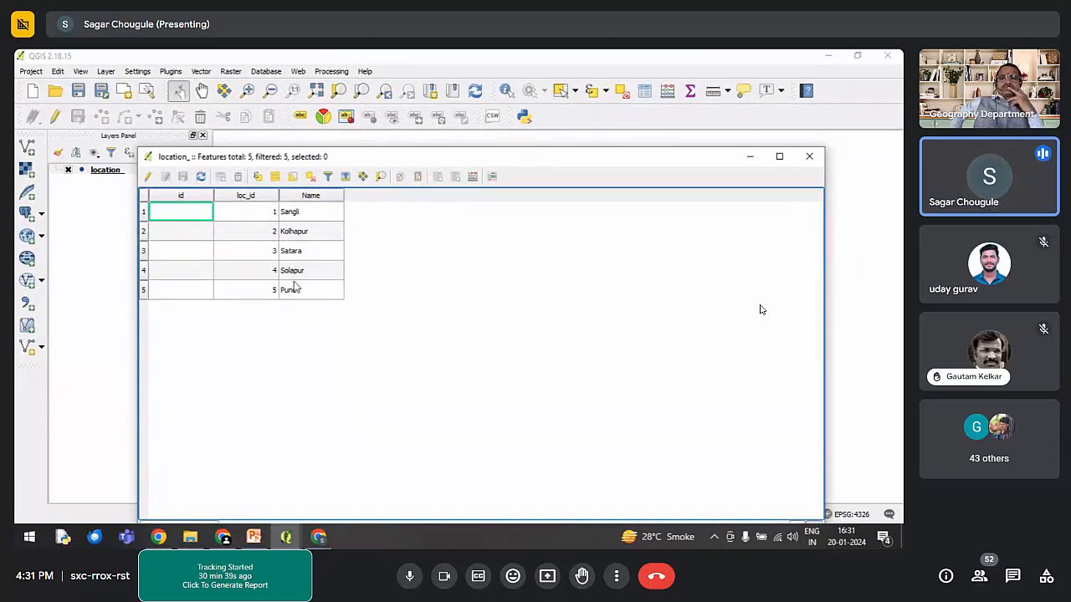
{"action": "left_click", "coordinate": [830, 56]}
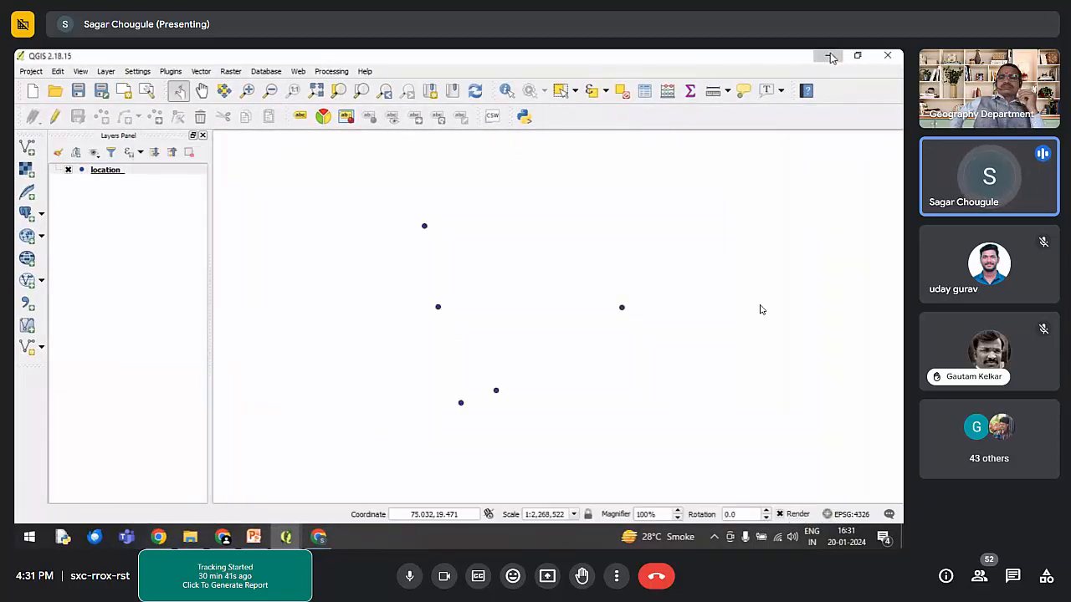
{"action": "left_click", "coordinate": [831, 56]}
{"action": "left_click", "coordinate": [827, 58]}
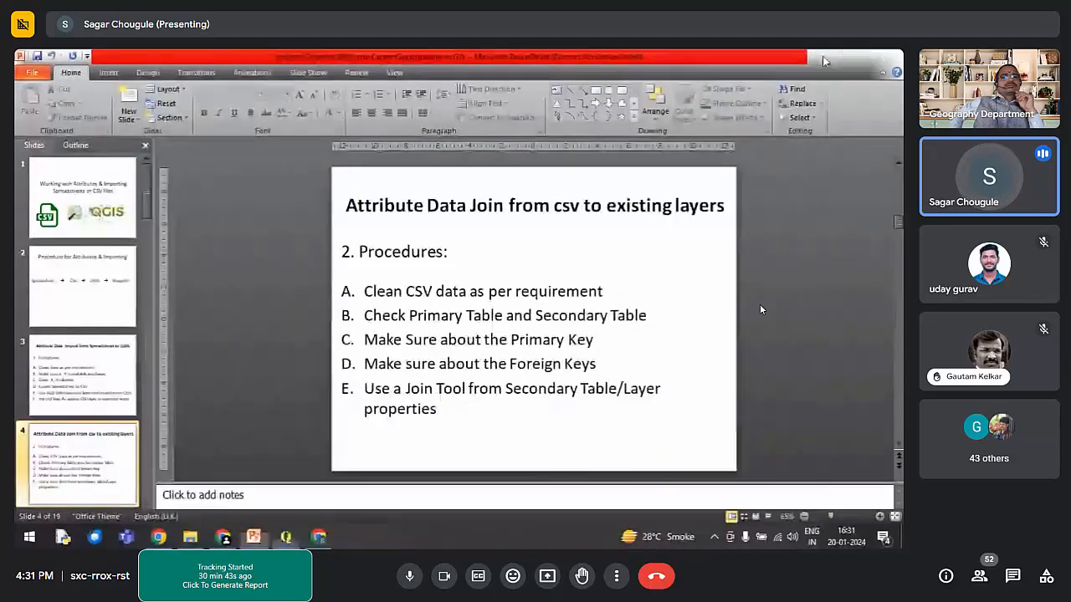
Step: Minimize the presentation and attribute table, and open the location CSV file from the Lecture folder on the desktop in Excel
{"action": "left_click", "coordinate": [828, 59]}
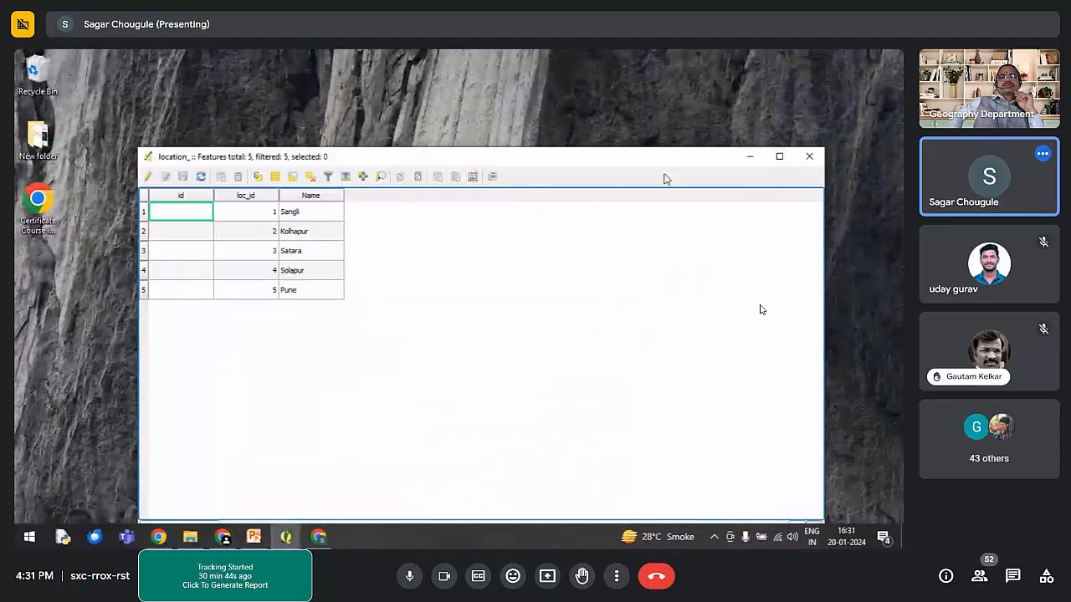
{"action": "left_click", "coordinate": [749, 156]}
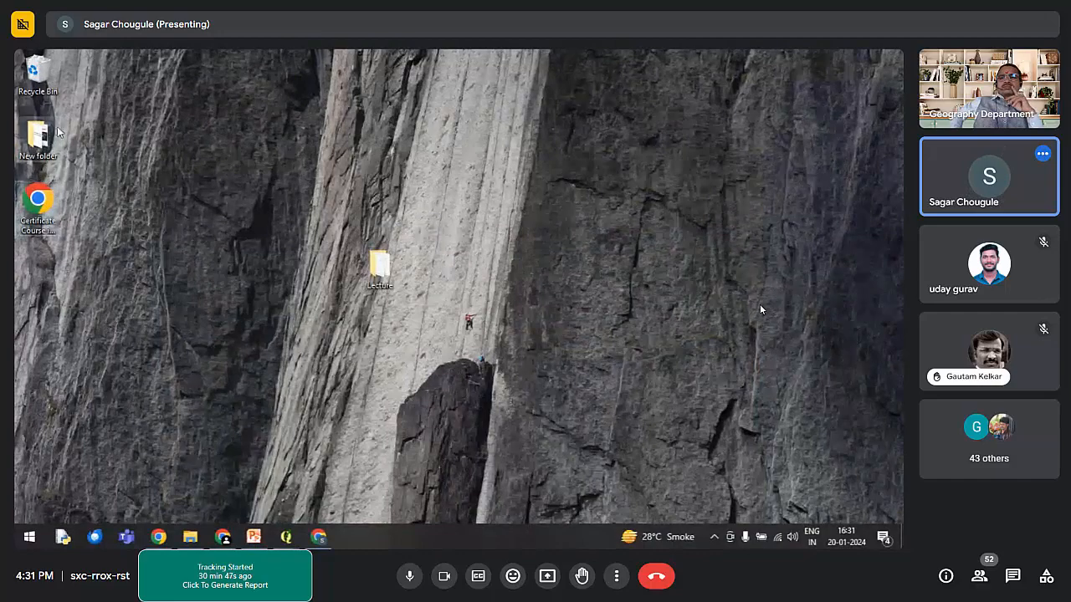
{"action": "double_click", "coordinate": [377, 268]}
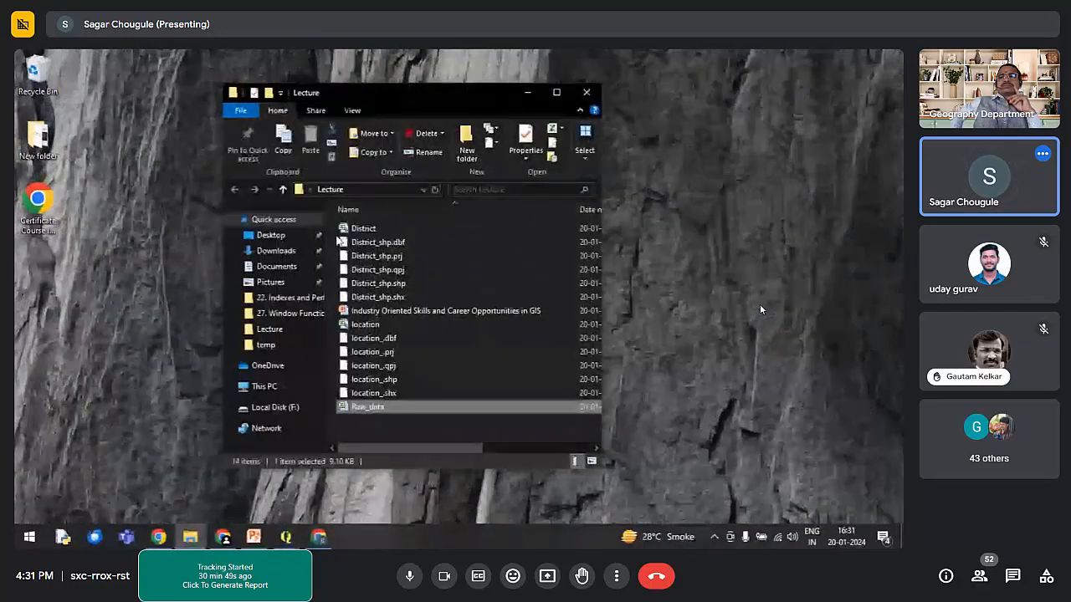
{"action": "left_click", "coordinate": [556, 93]}
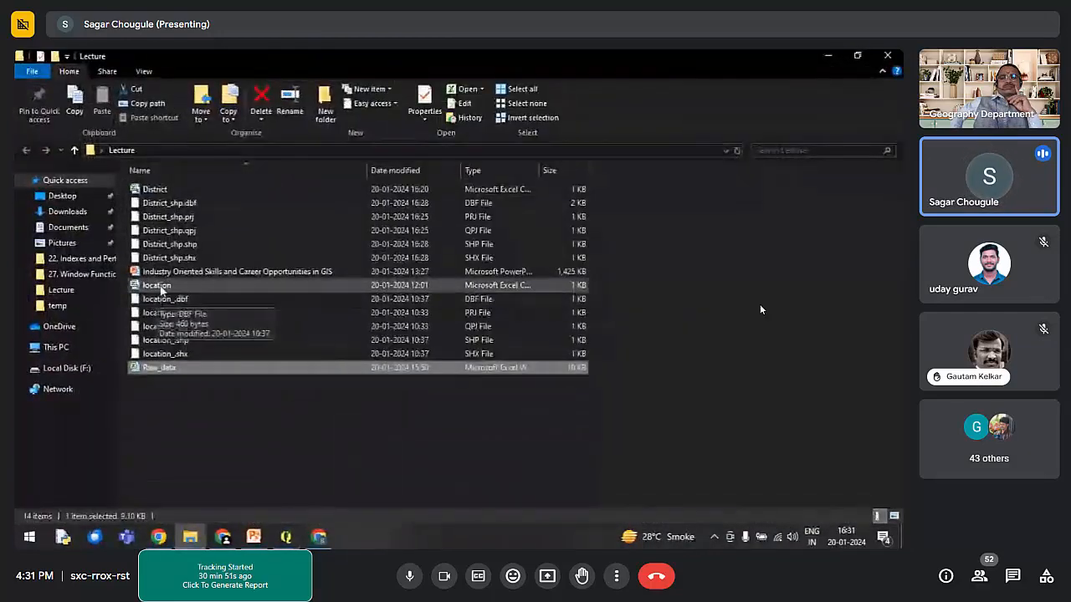
{"action": "left_click", "coordinate": [198, 286]}
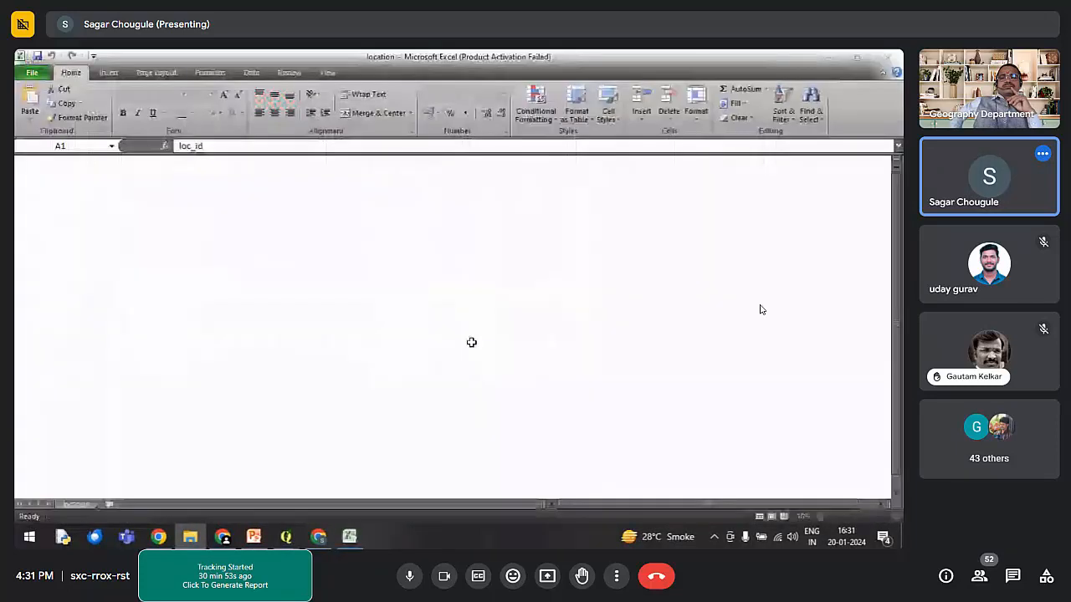
Step: Auto-fit the widths of the Population and Area_in_Hec columns in the location sheet
{"action": "left_click", "coordinate": [219, 332]}
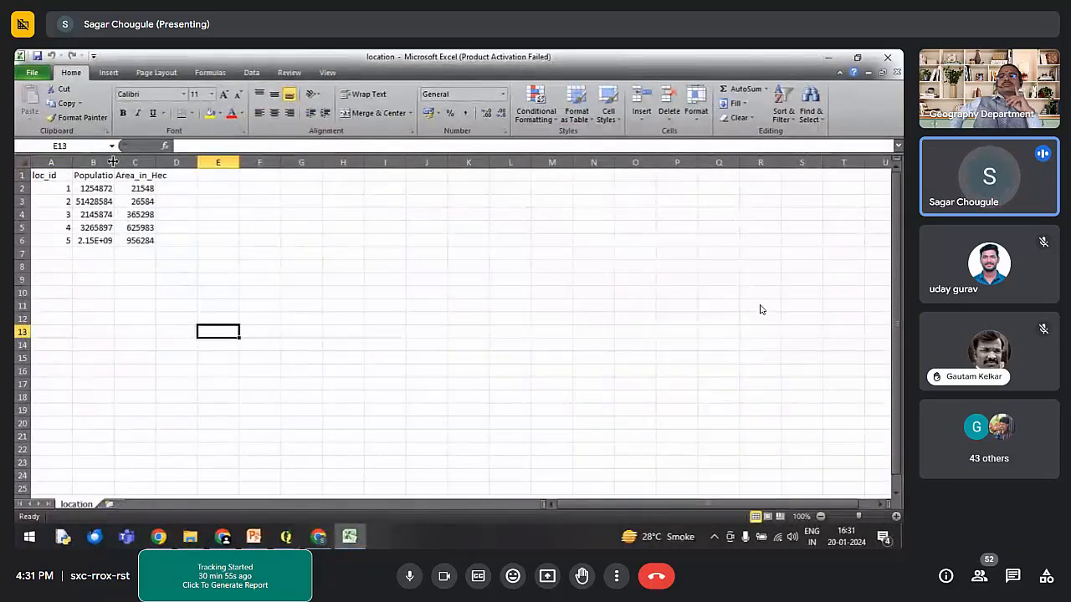
{"action": "left_click", "coordinate": [590, 416]}
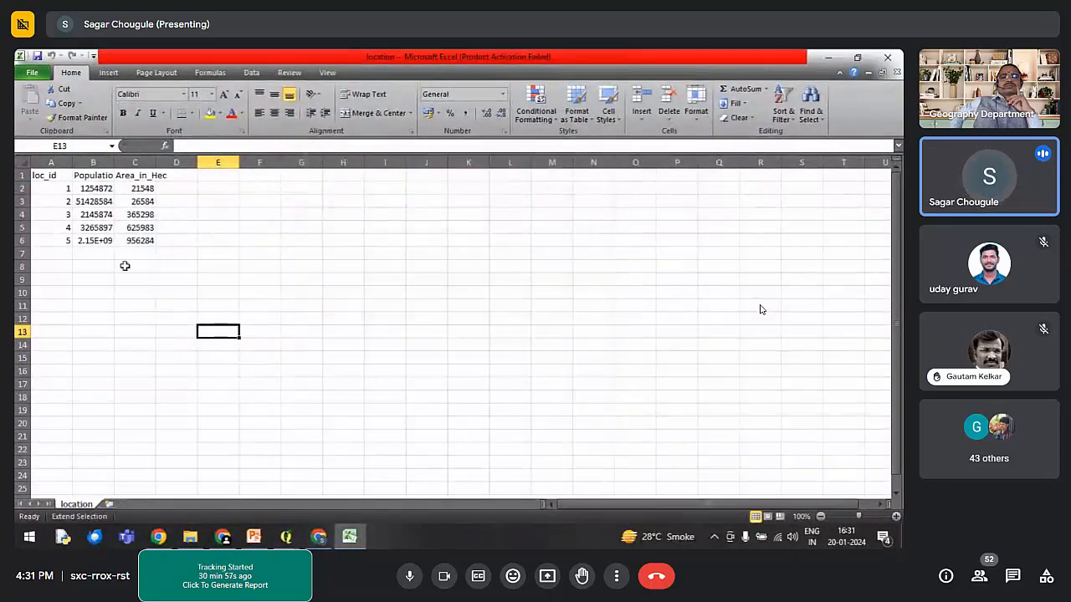
{"action": "double_click", "coordinate": [156, 161]}
{"action": "double_click", "coordinate": [116, 161]}
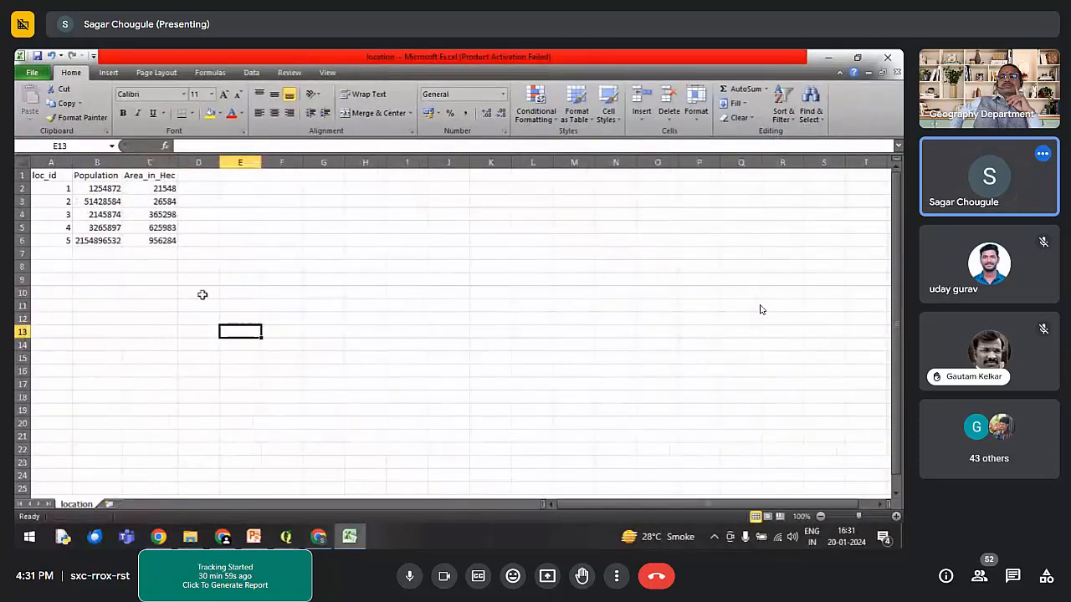
{"action": "left_click", "coordinate": [294, 299]}
{"action": "left_click", "coordinate": [170, 316]}
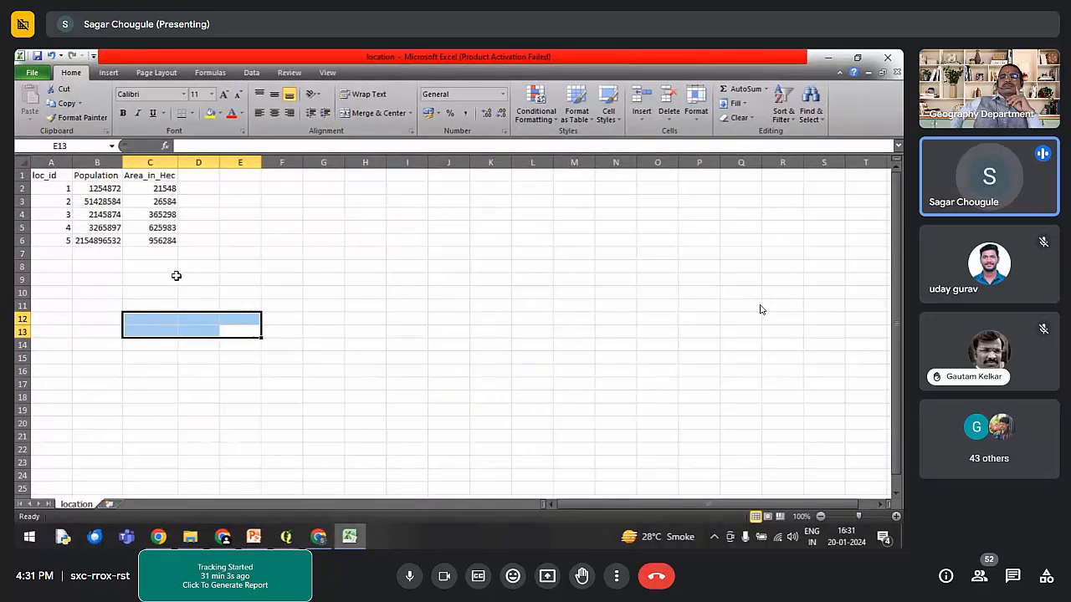
{"action": "left_click", "coordinate": [235, 303]}
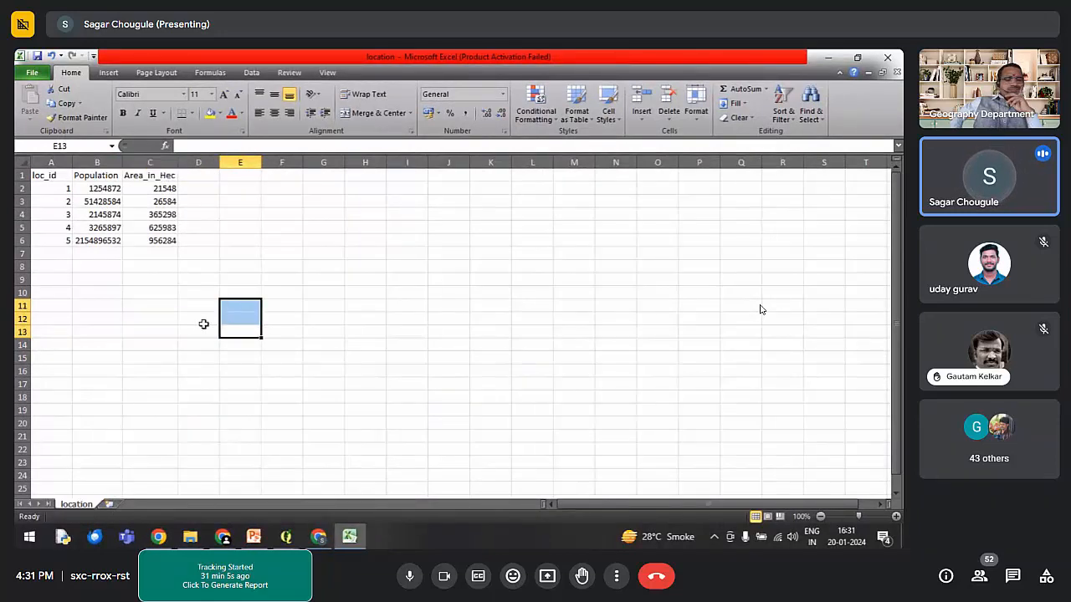
{"action": "left_click", "coordinate": [189, 323]}
{"action": "left_click", "coordinate": [126, 346]}
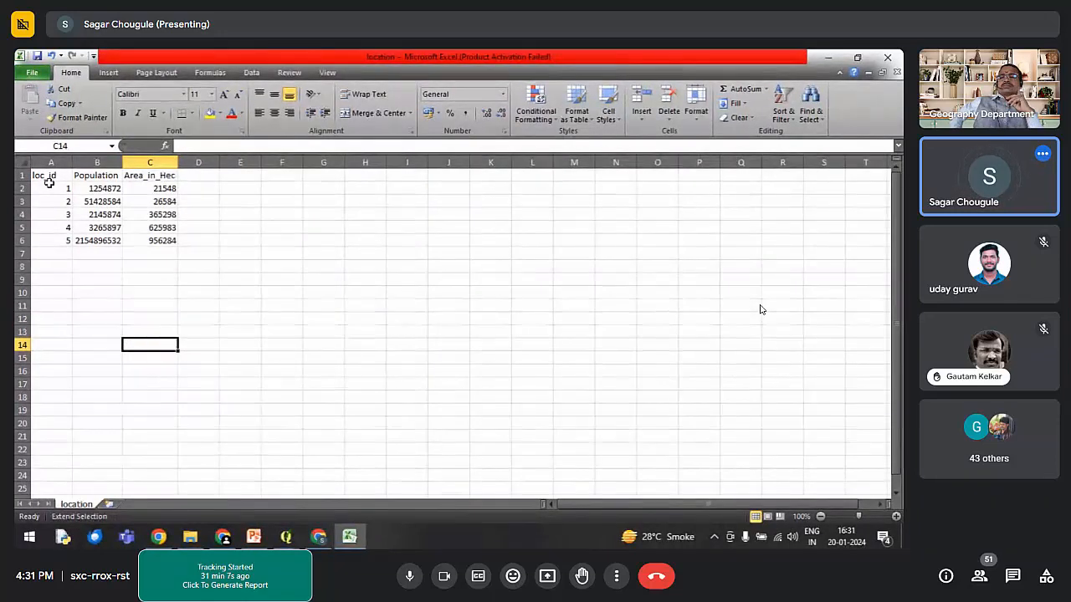
Step: Turn the maximized location workbook into a smaller floating window and minimize the Lecture folder window
{"action": "left_click_drag", "start_coordinate": [205, 58], "coordinate": [471, 130]}
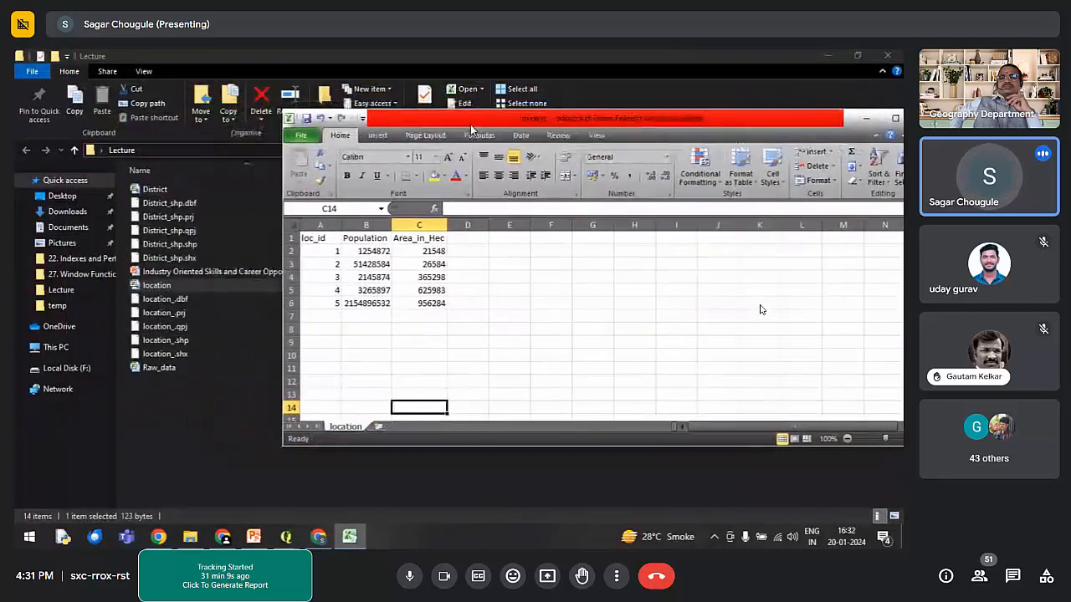
{"action": "mouse_move", "coordinate": [284, 534]}
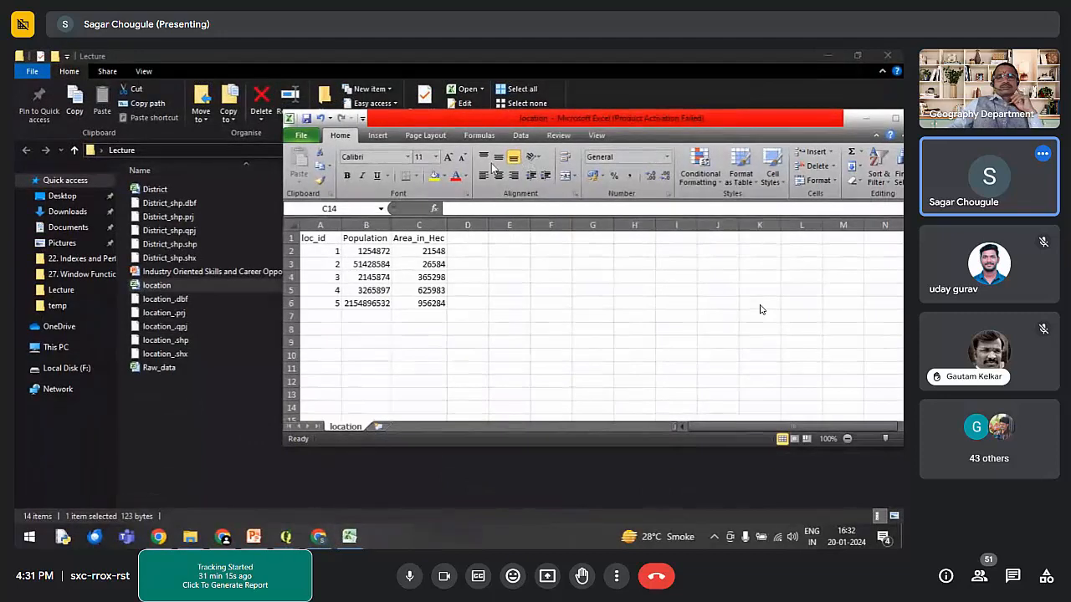
{"action": "left_click", "coordinate": [827, 57]}
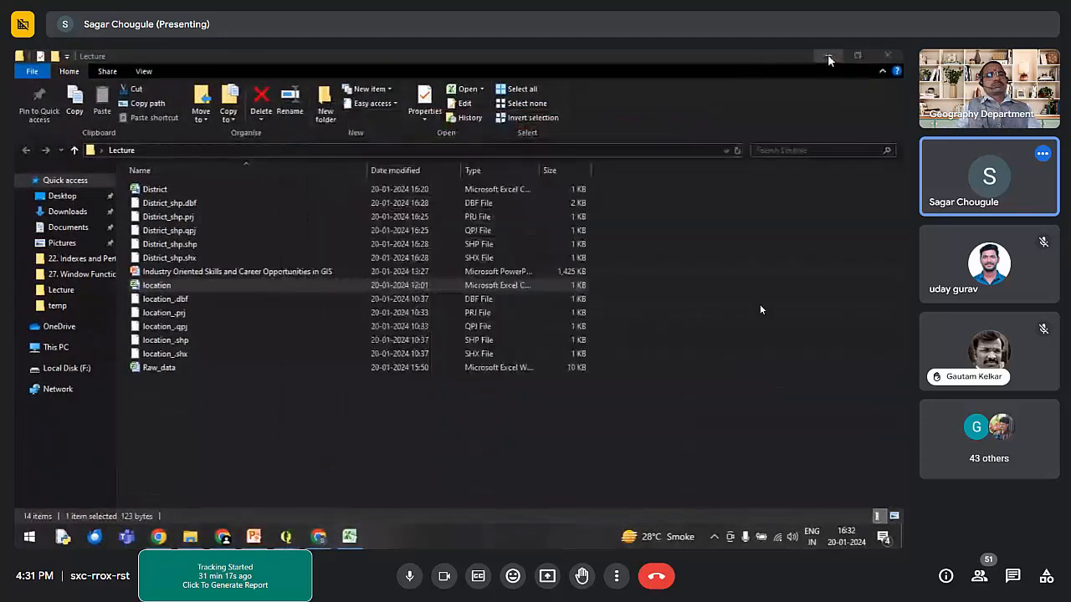
{"action": "left_click", "coordinate": [827, 56]}
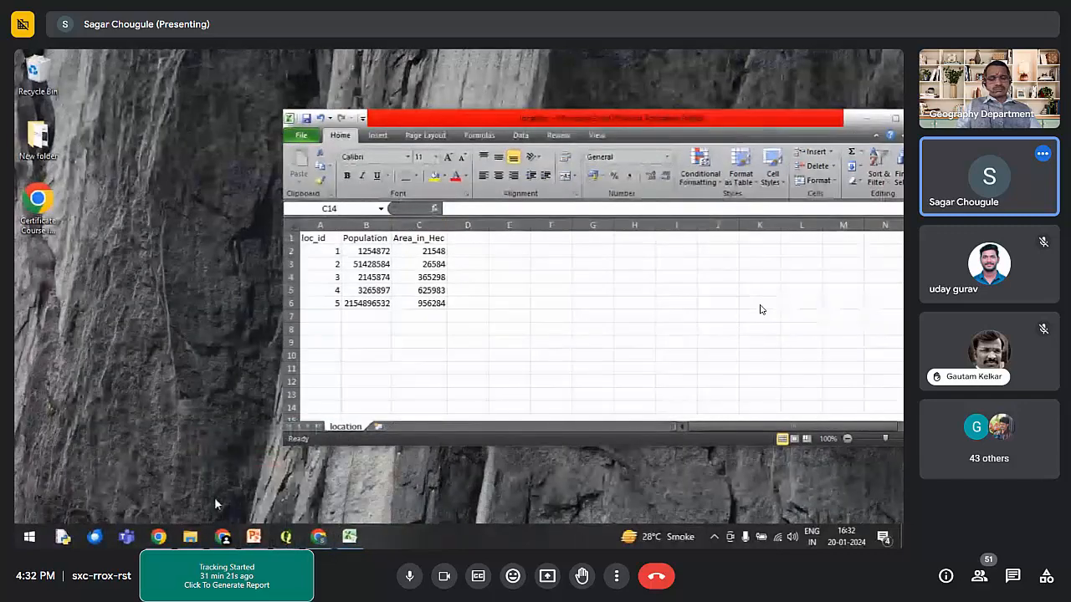
Step: Minimize the location workbook and close the Chrome window containing the WhatsApp and New Tab pages
{"action": "left_click", "coordinate": [349, 537]}
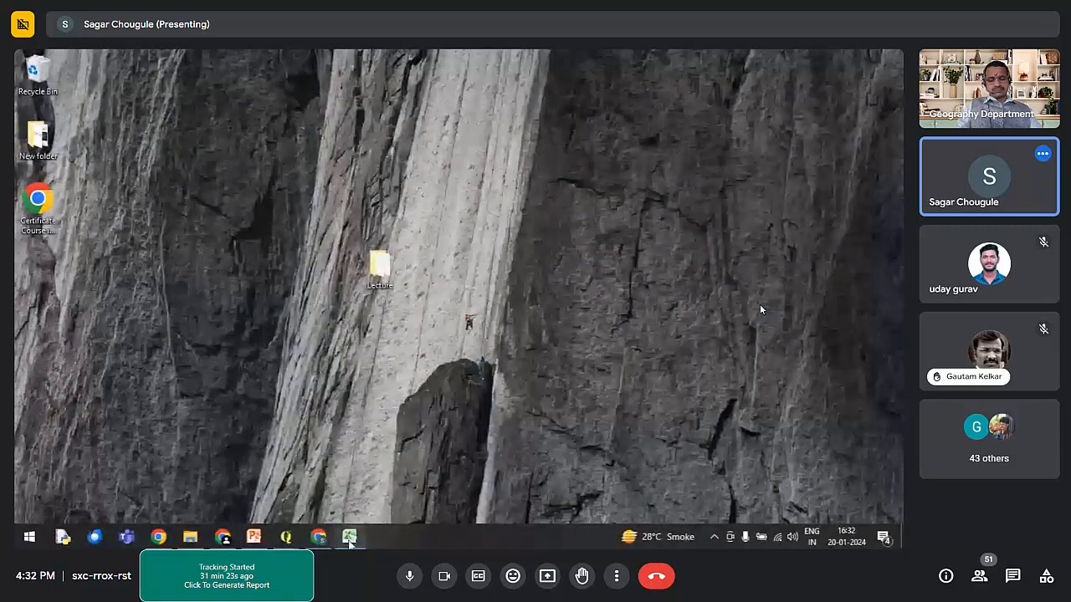
{"action": "left_click", "coordinate": [350, 537]}
{"action": "left_click", "coordinate": [349, 538]}
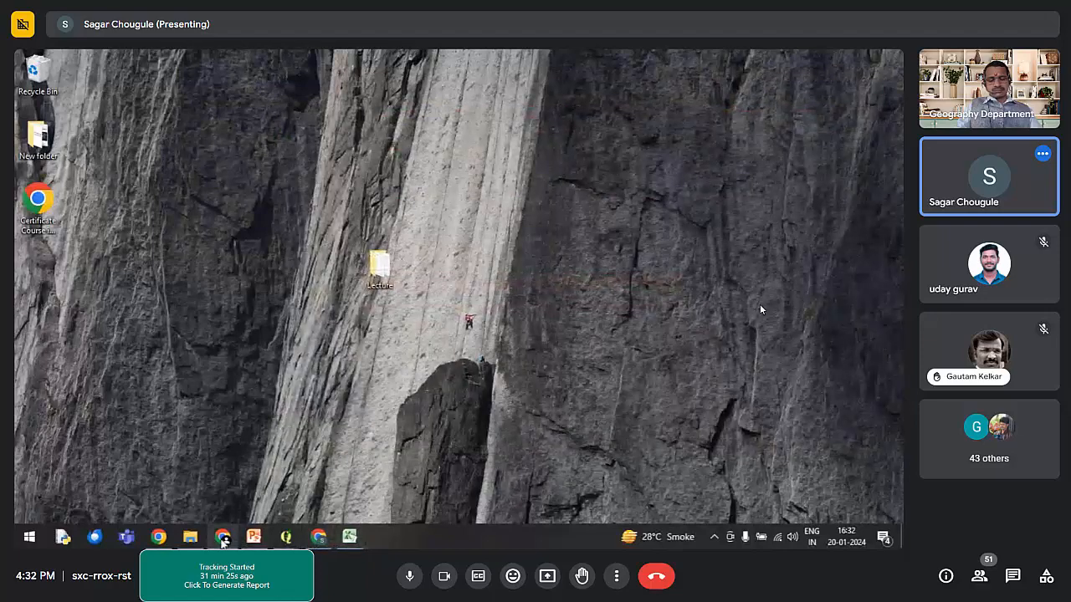
{"action": "left_click", "coordinate": [222, 539]}
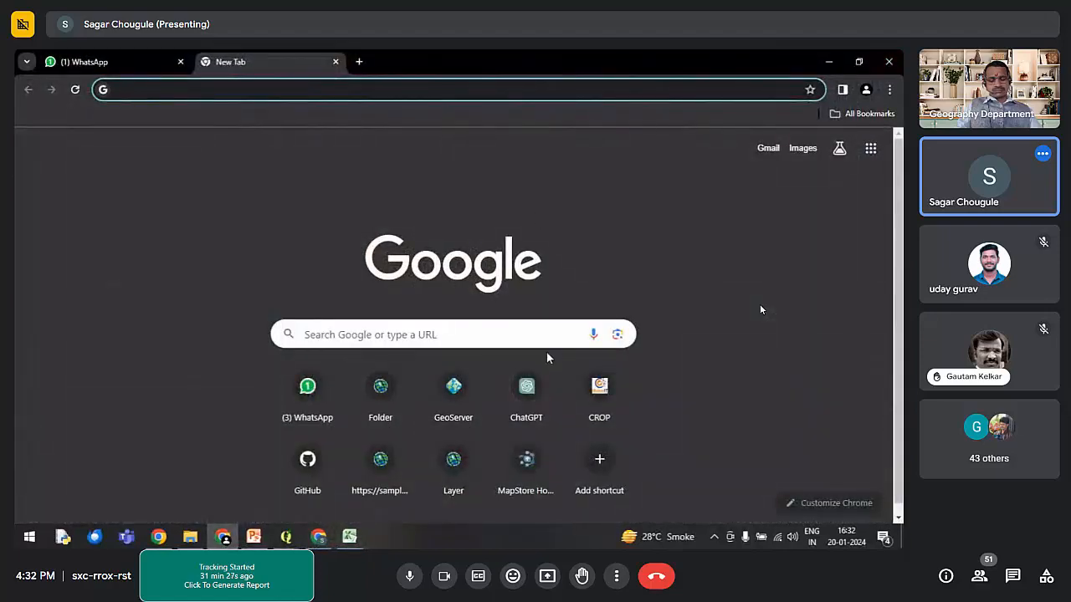
{"action": "left_click", "coordinate": [224, 540]}
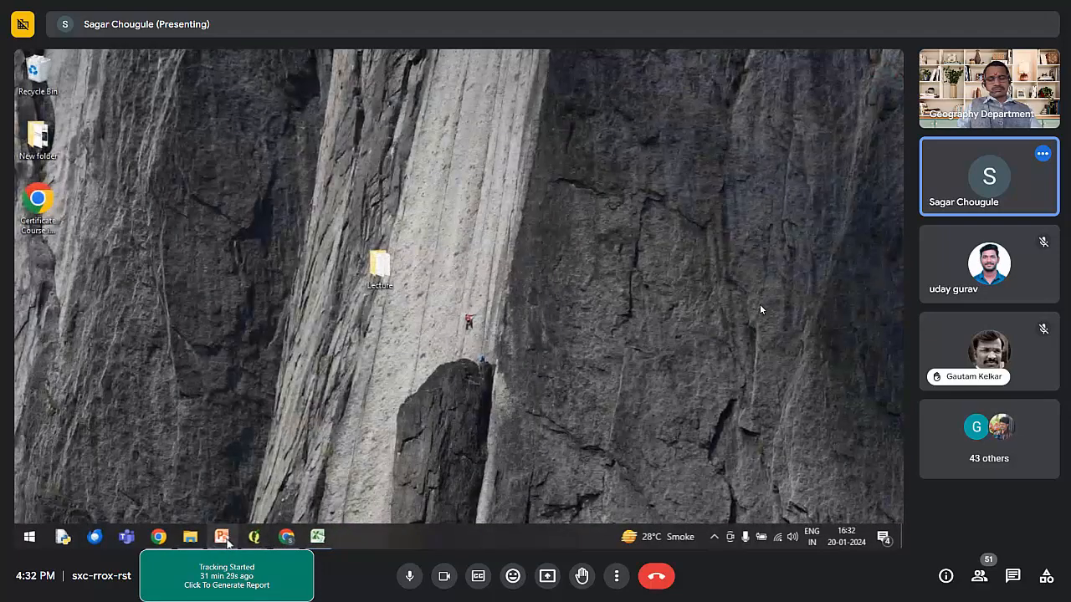
{"action": "left_click", "coordinate": [223, 538]}
{"action": "left_click", "coordinate": [224, 539]}
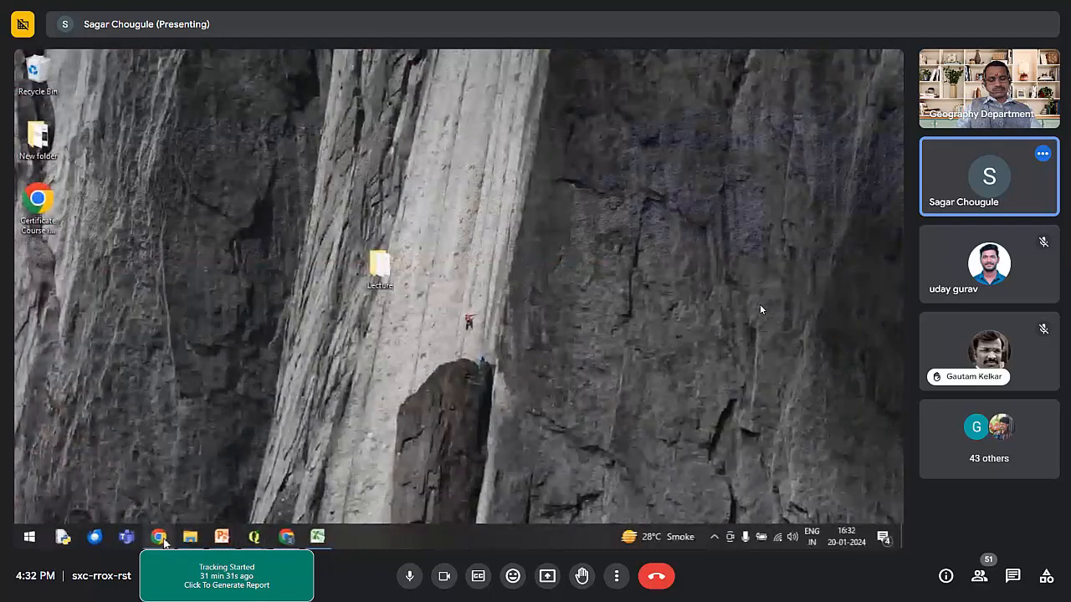
{"action": "left_click", "coordinate": [575, 502]}
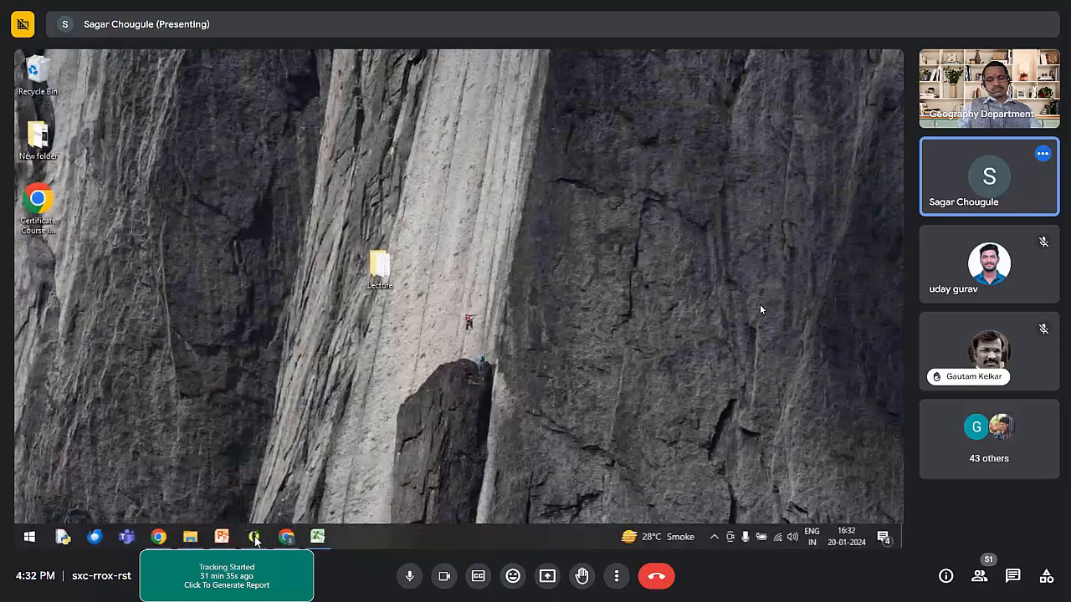
Step: Close all QGIS windows and reopen QGIS, with the location_ attribute table shown beside the location workbook
{"action": "right_click", "coordinate": [255, 540]}
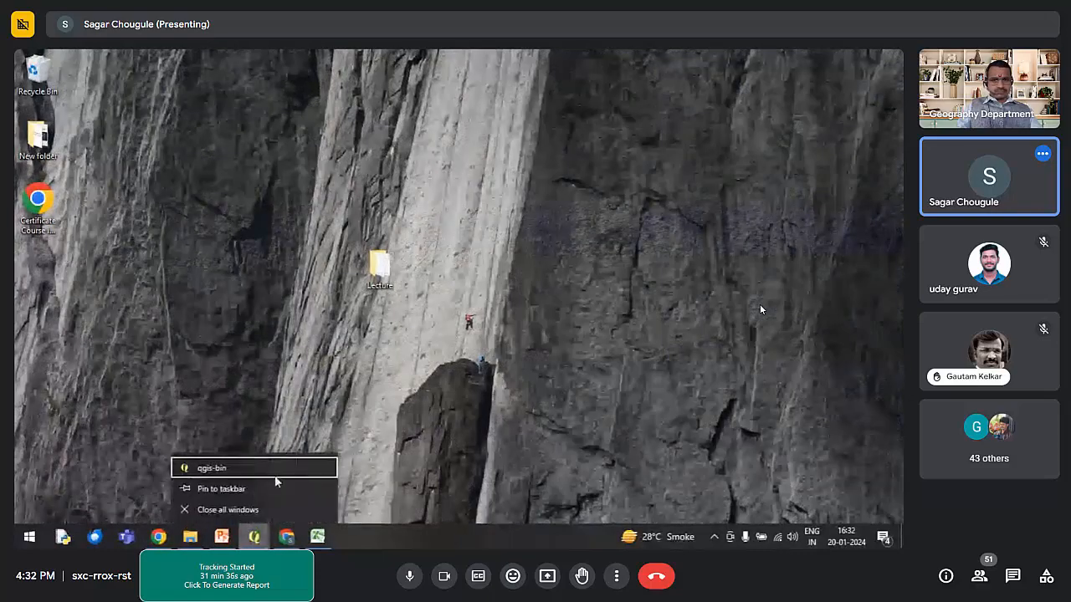
{"action": "left_click", "coordinate": [236, 510]}
{"action": "left_click", "coordinate": [471, 306]}
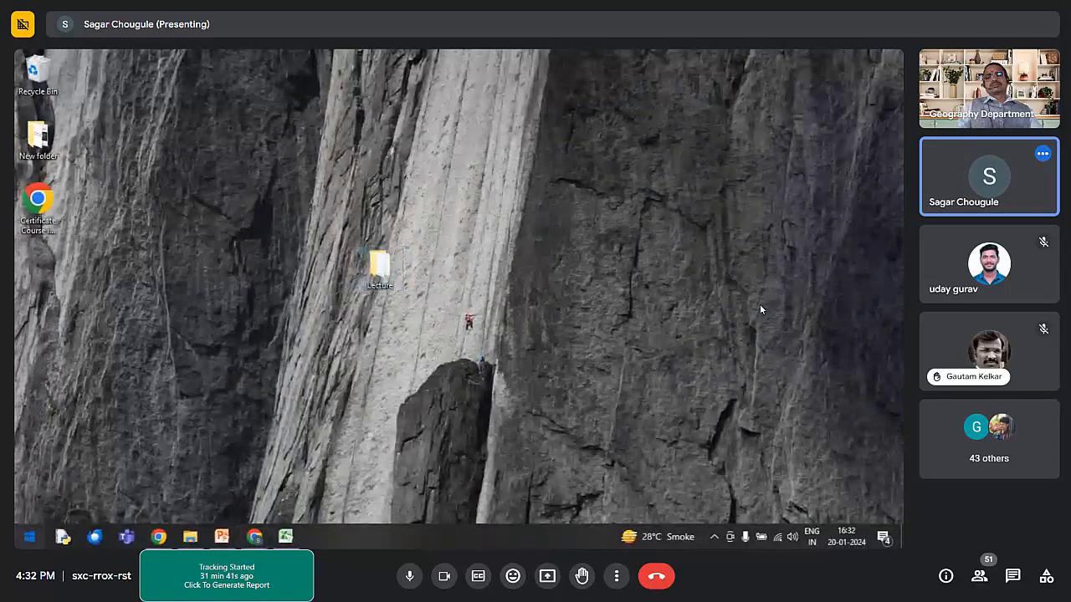
{"action": "left_click", "coordinate": [29, 537]}
{"action": "left_click", "coordinate": [653, 357]}
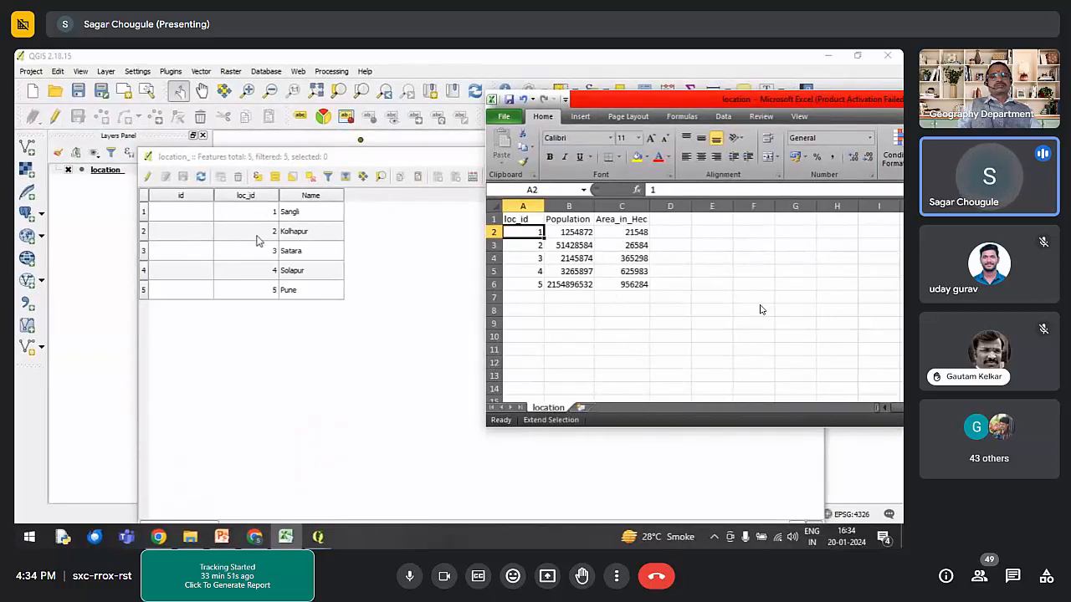
{"action": "key", "text": "F8"}
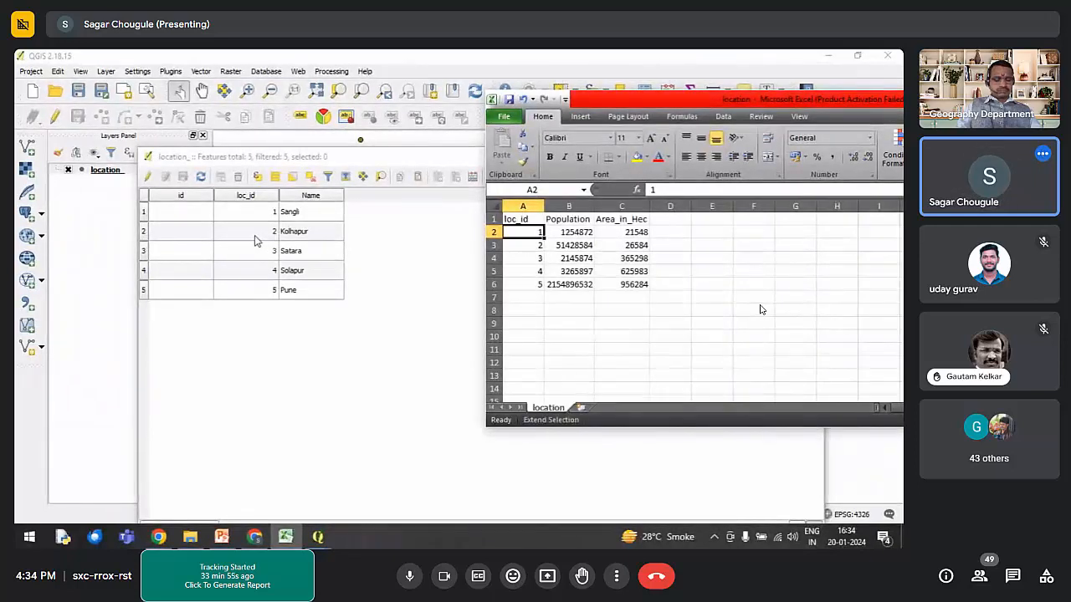
{"action": "key", "text": "F8"}
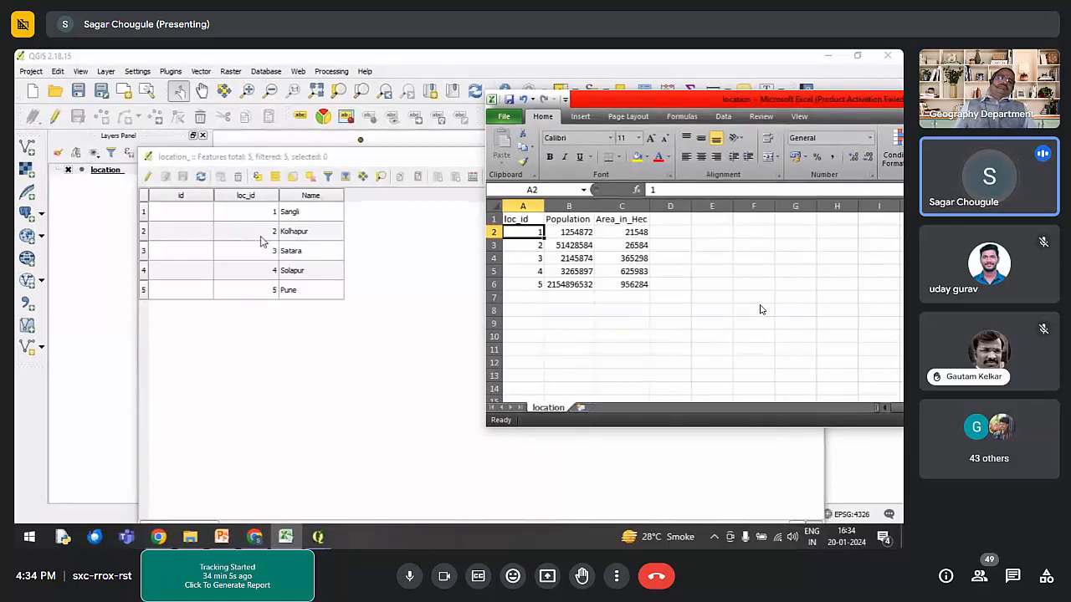
{"action": "key", "text": "F8"}
{"action": "key", "text": "F8"}
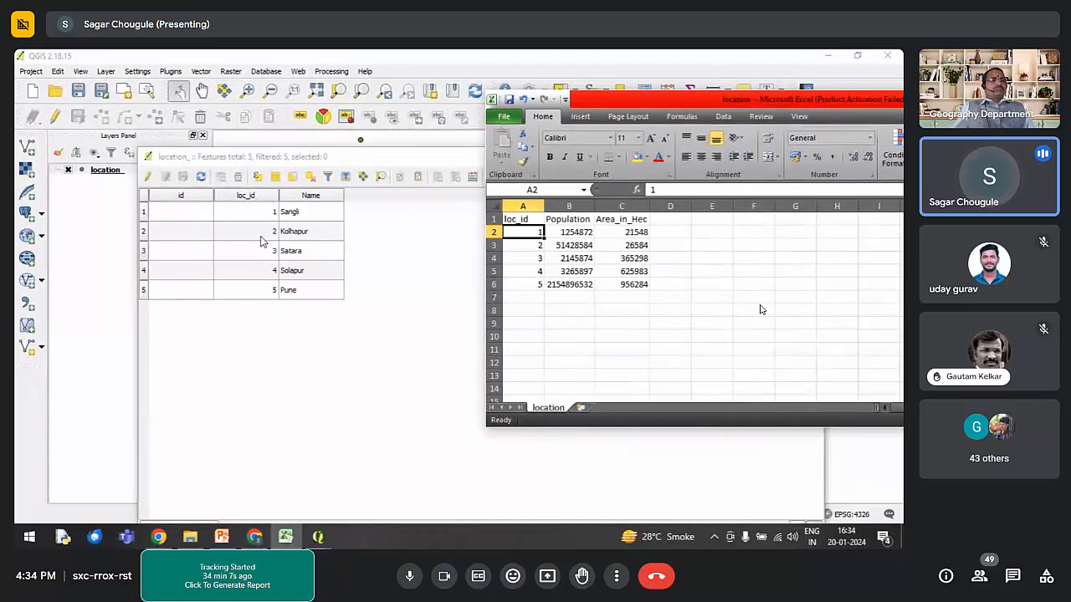
{"action": "key", "text": "F8"}
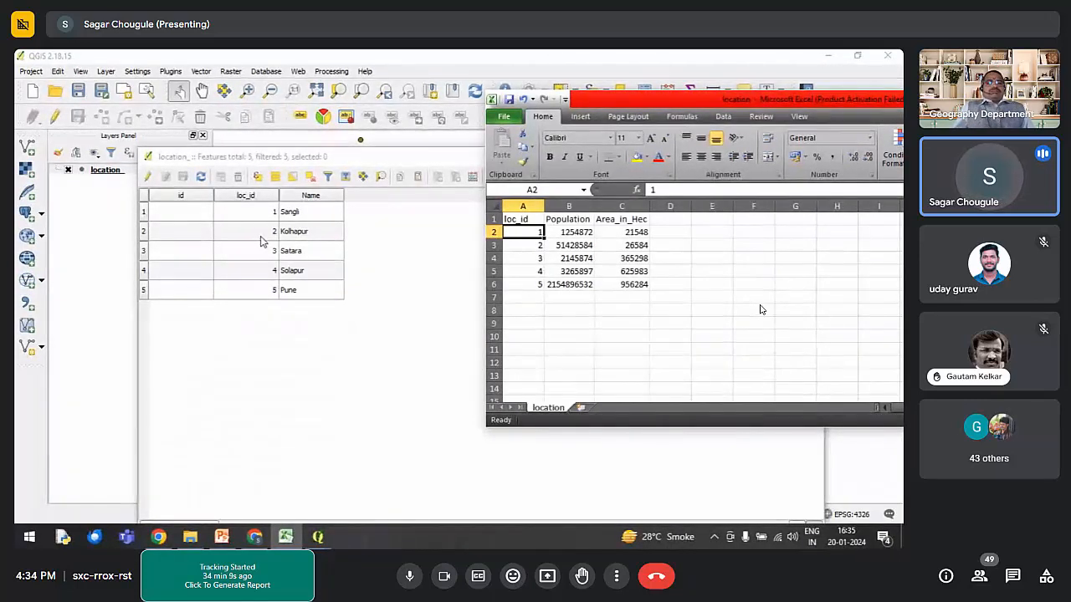
{"action": "key", "text": "F8"}
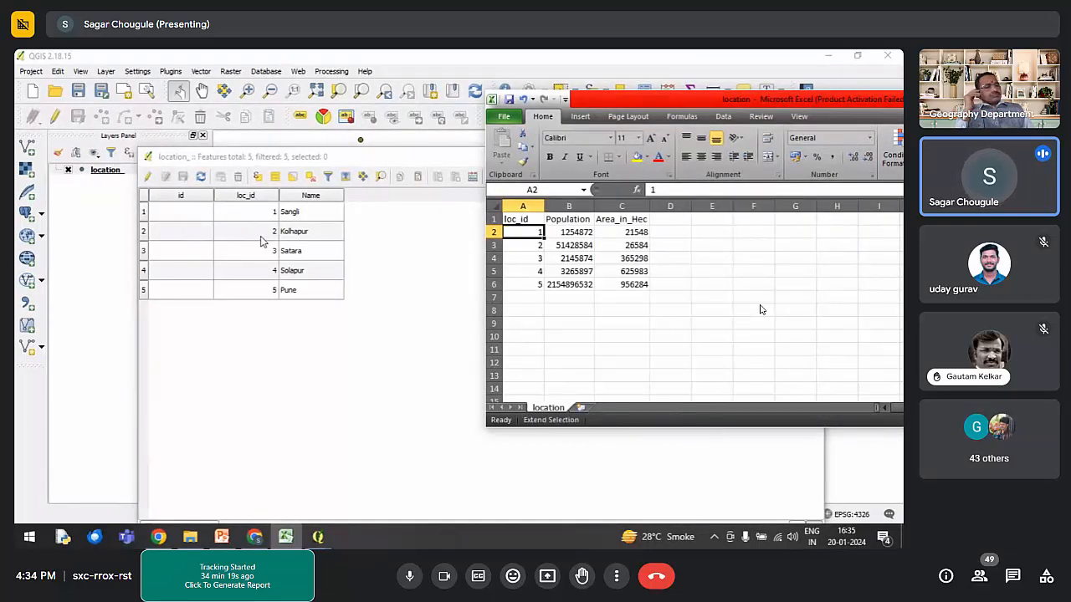
{"action": "key", "text": "F8"}
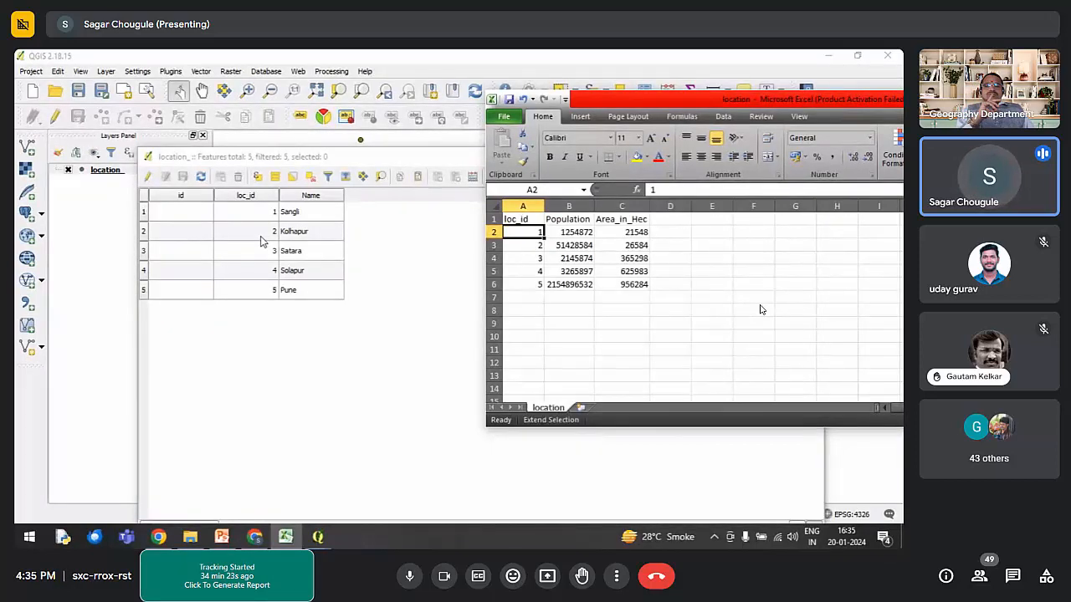
{"action": "key", "text": "F8"}
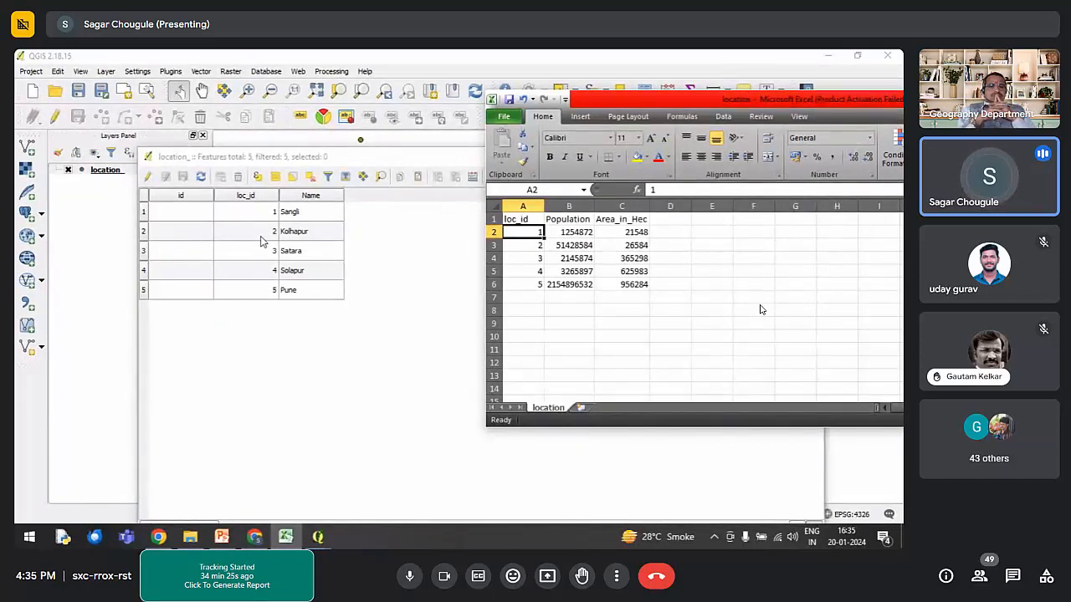
{"action": "key", "text": "F8"}
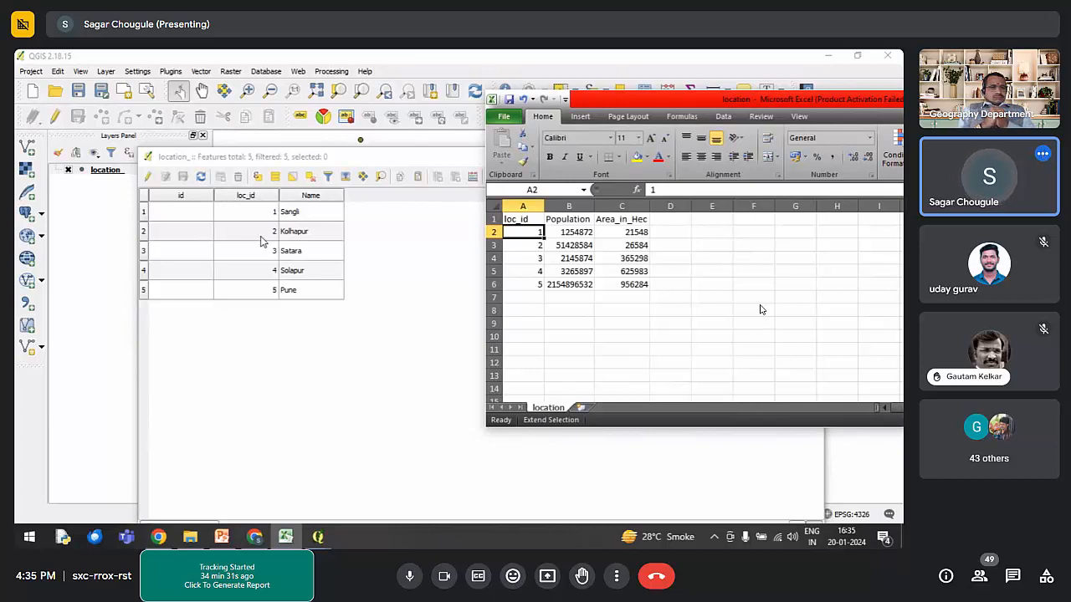
{"action": "key", "text": "F8"}
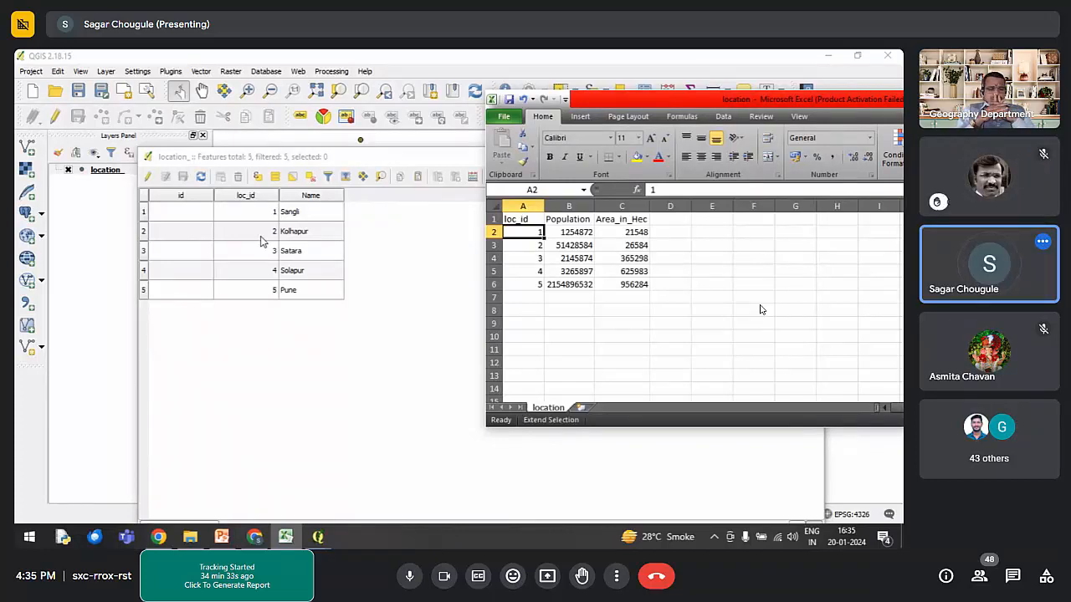
{"action": "key", "text": "F8"}
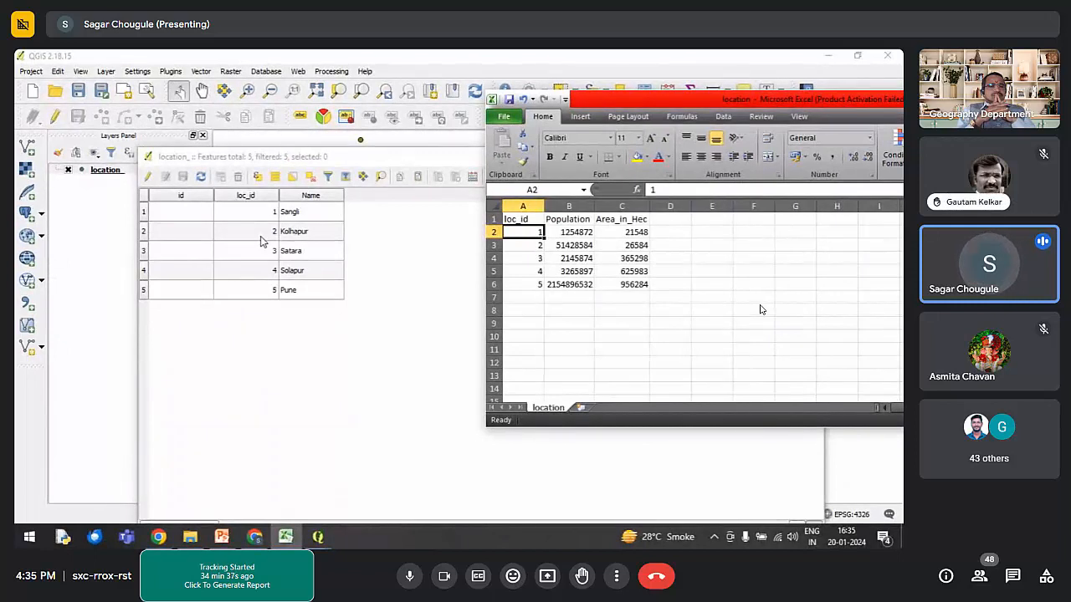
{"action": "key", "text": "F8"}
{"action": "key", "text": "F8"}
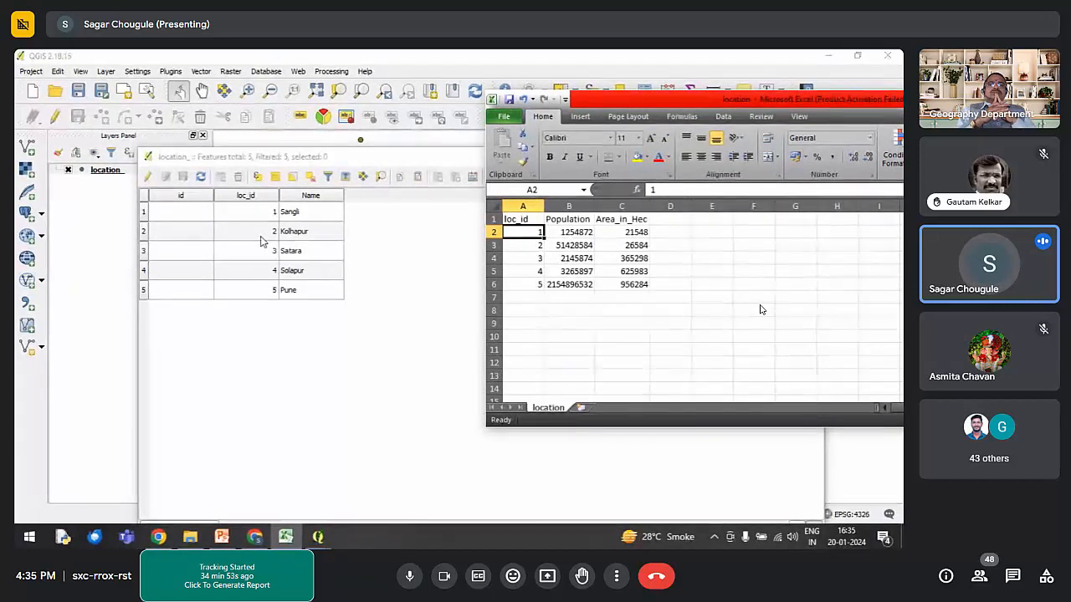
{"action": "key", "text": "F8"}
{"action": "key", "text": "F8"}
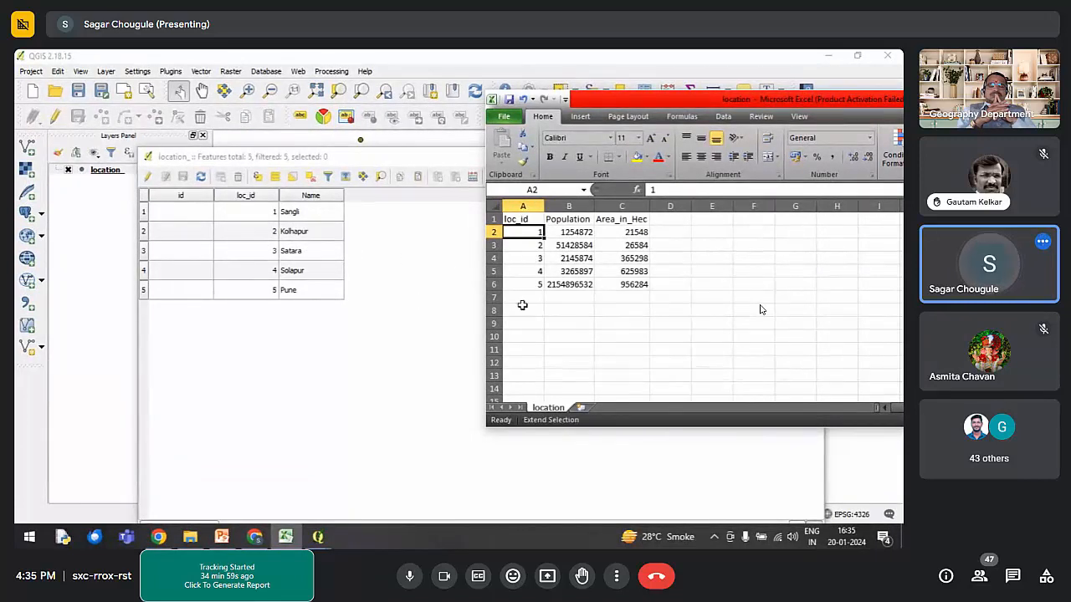
{"action": "key", "text": "F8"}
{"action": "key", "text": "F8"}
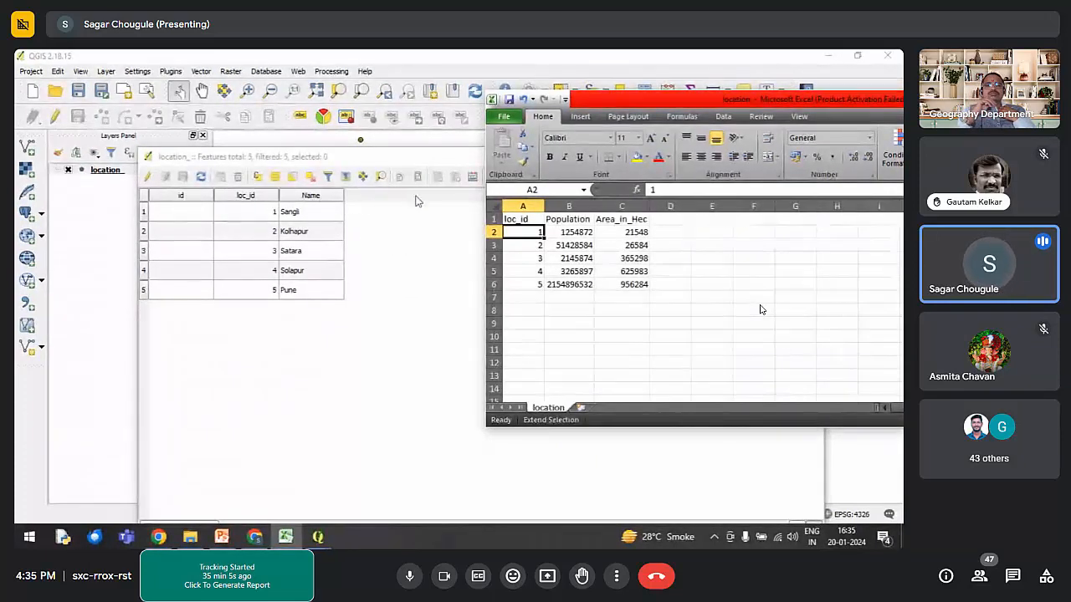
{"action": "key", "text": "F8"}
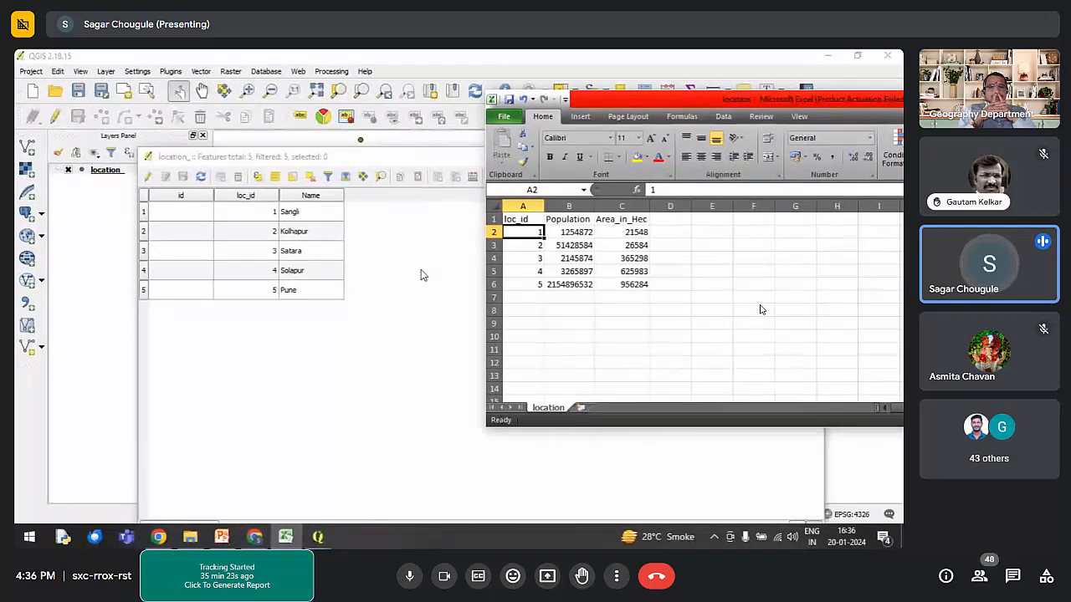
{"action": "key", "text": "F8"}
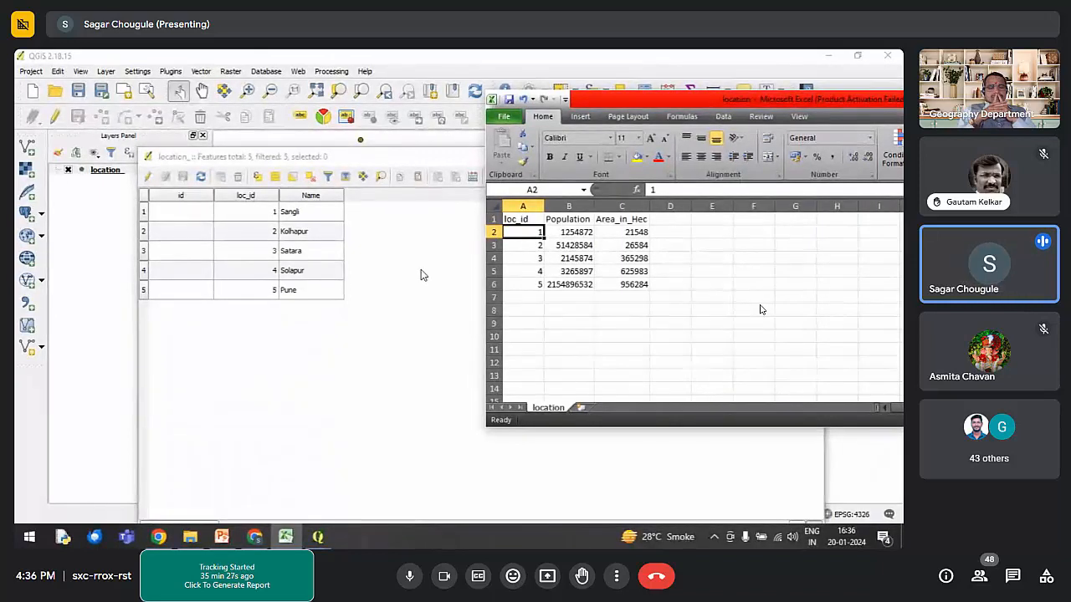
Step: Examine the loc_id, Population and Area_in_Hec columns in location.csv against the location_ layer's attribute table
{"action": "left_click", "coordinate": [535, 205]}
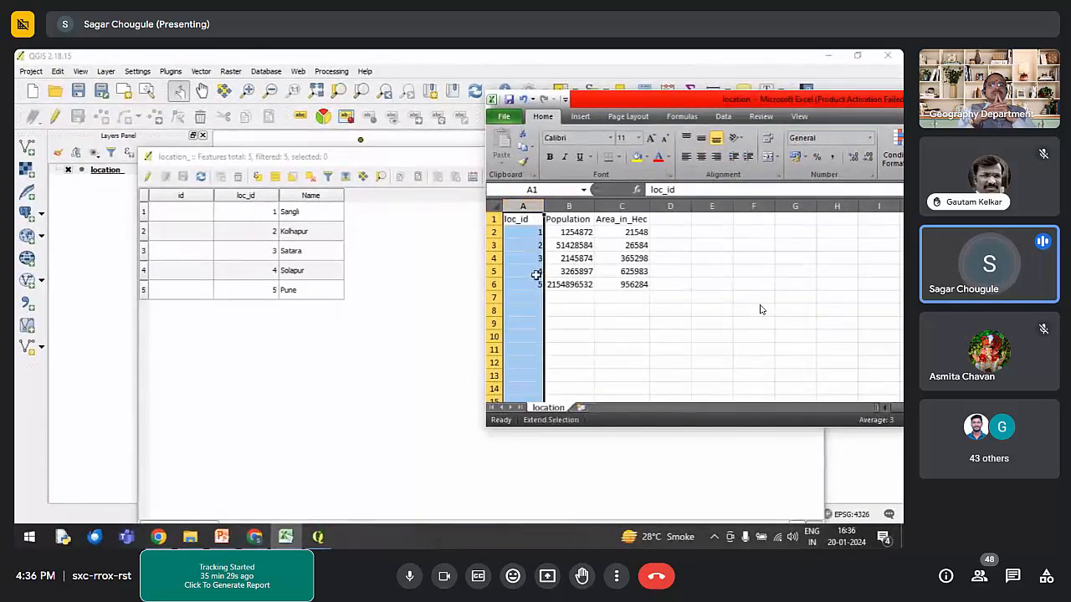
{"action": "key", "text": "F8"}
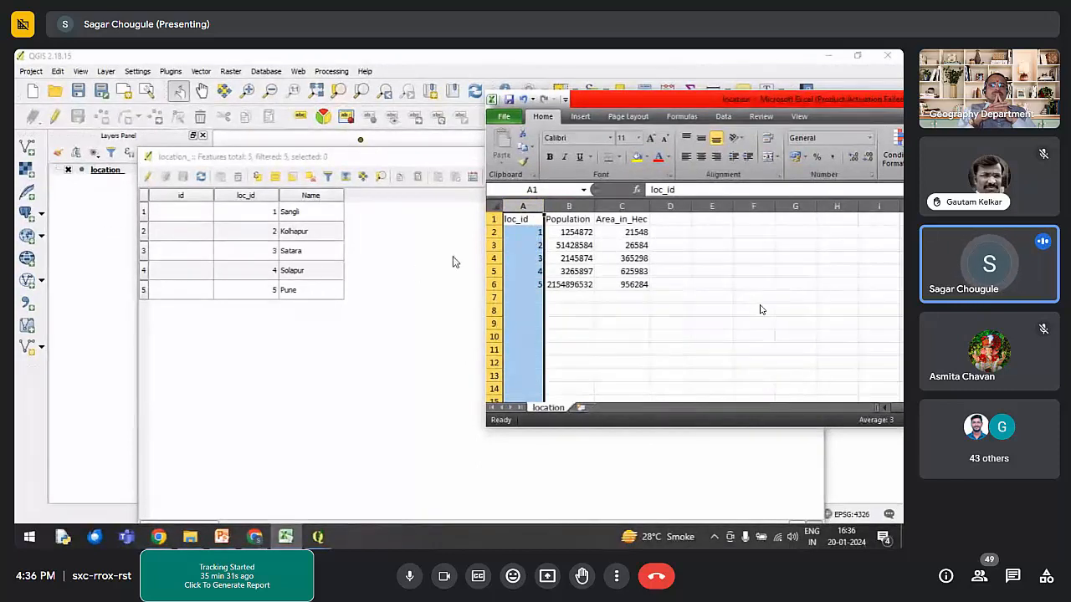
{"action": "left_click_drag", "start_coordinate": [791, 107], "coordinate": [715, 110]}
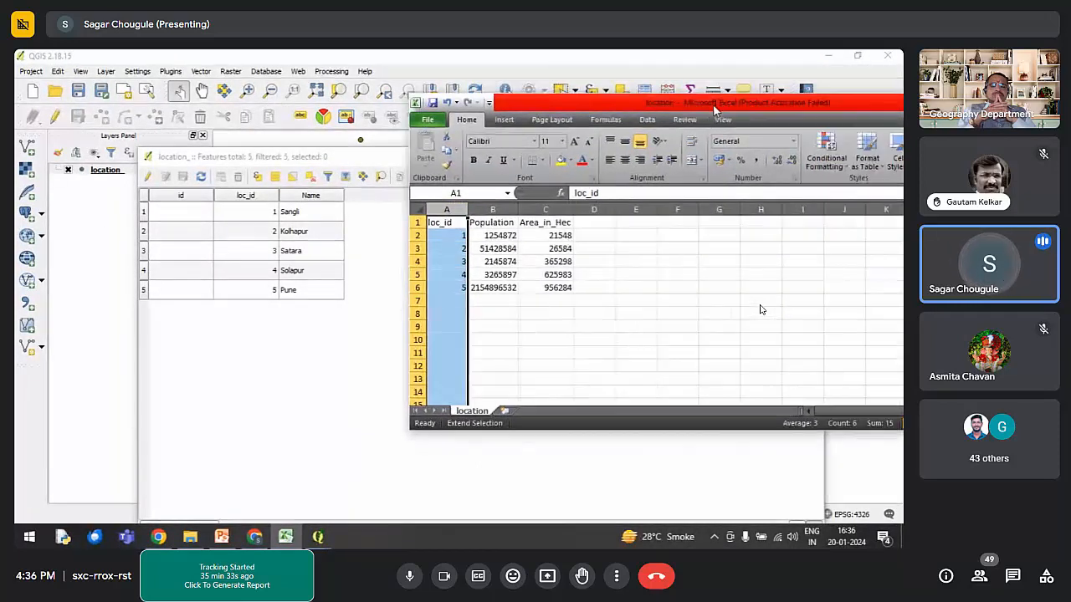
{"action": "left_click", "coordinate": [492, 209]}
{"action": "left_click", "coordinate": [562, 211], "text": "shift"}
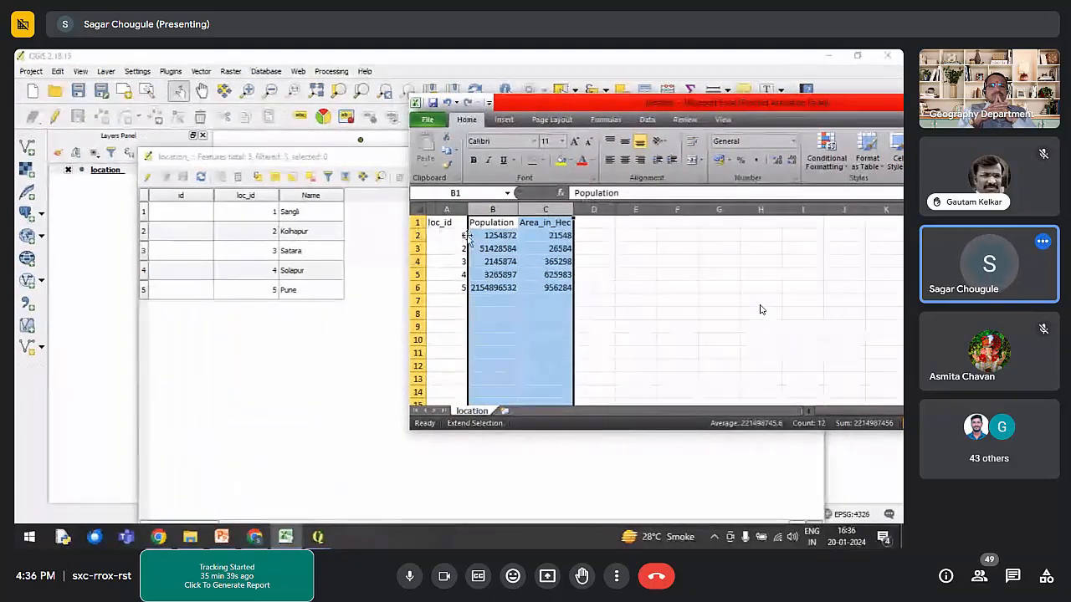
{"action": "left_click", "coordinate": [498, 238]}
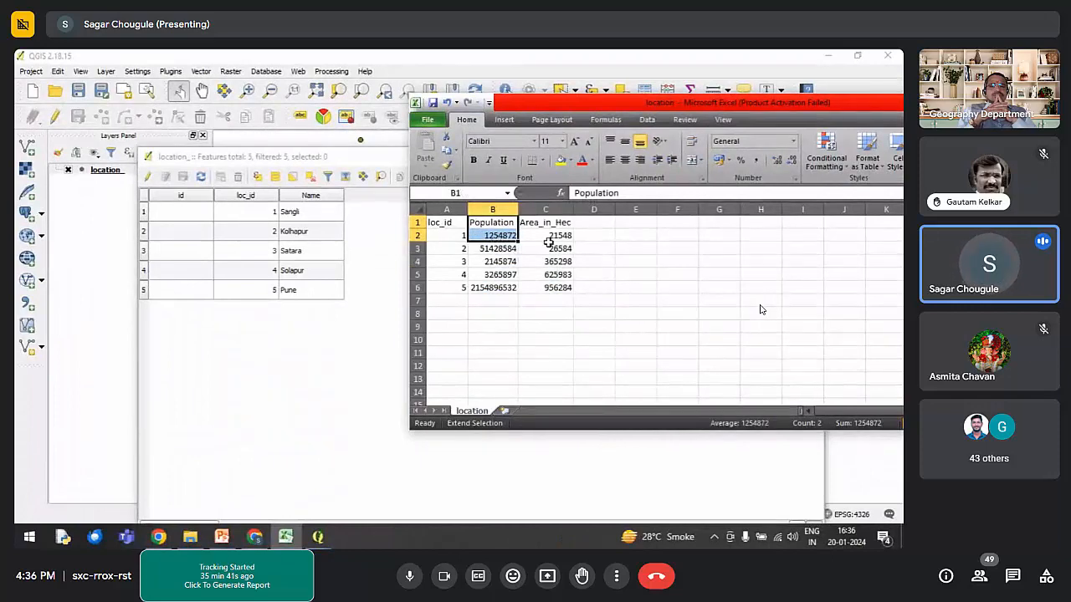
{"action": "left_click", "coordinate": [548, 242]}
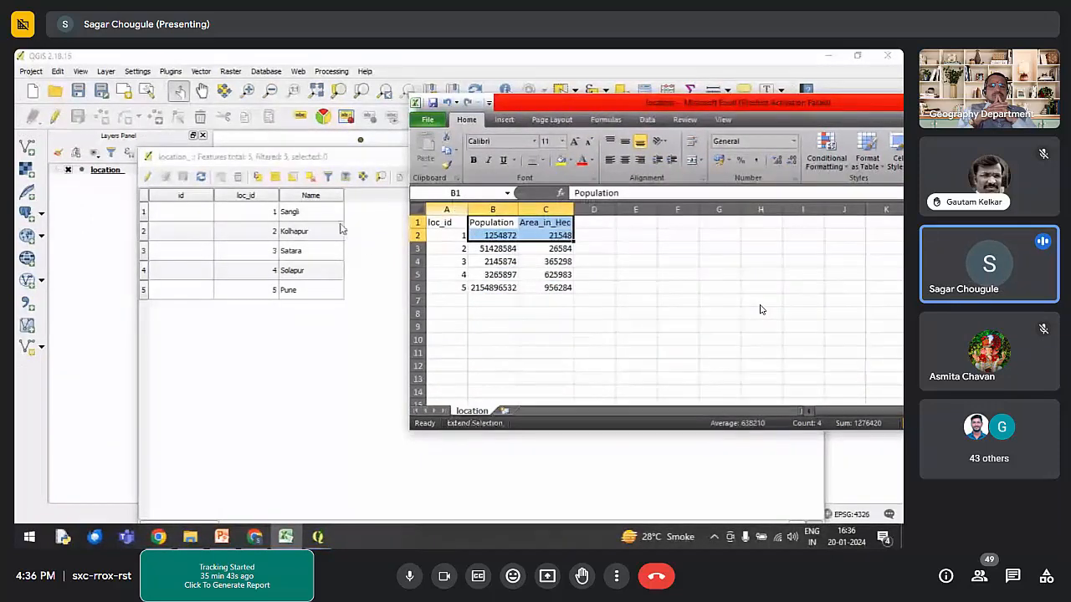
Step: Close location.csv without saving its changes and close the location_ layer's attribute table
{"action": "left_click_drag", "start_coordinate": [678, 106], "coordinate": [481, 134]}
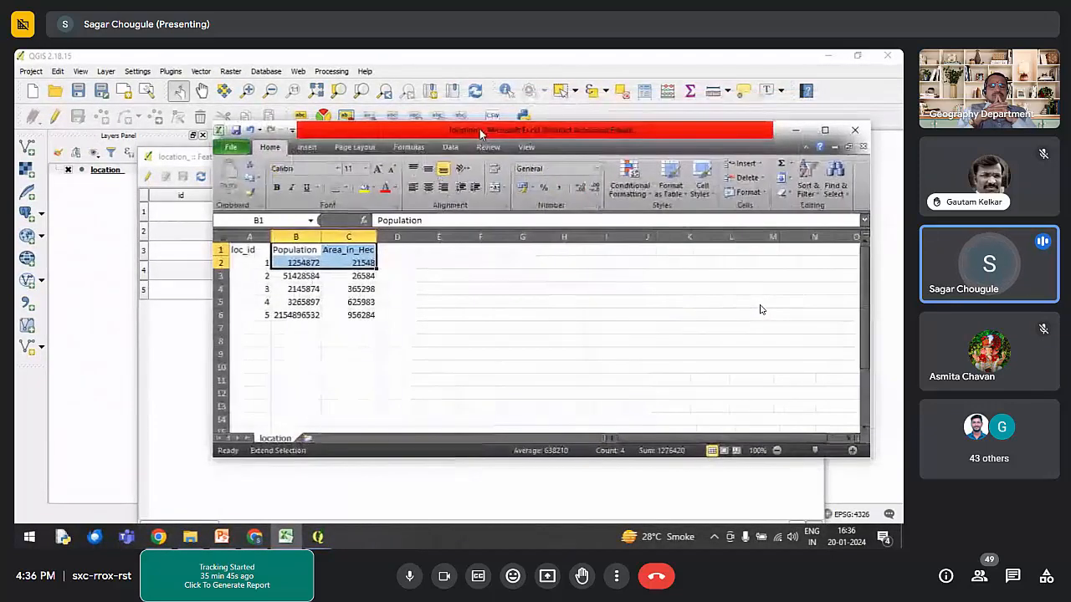
{"action": "left_click", "coordinate": [854, 130]}
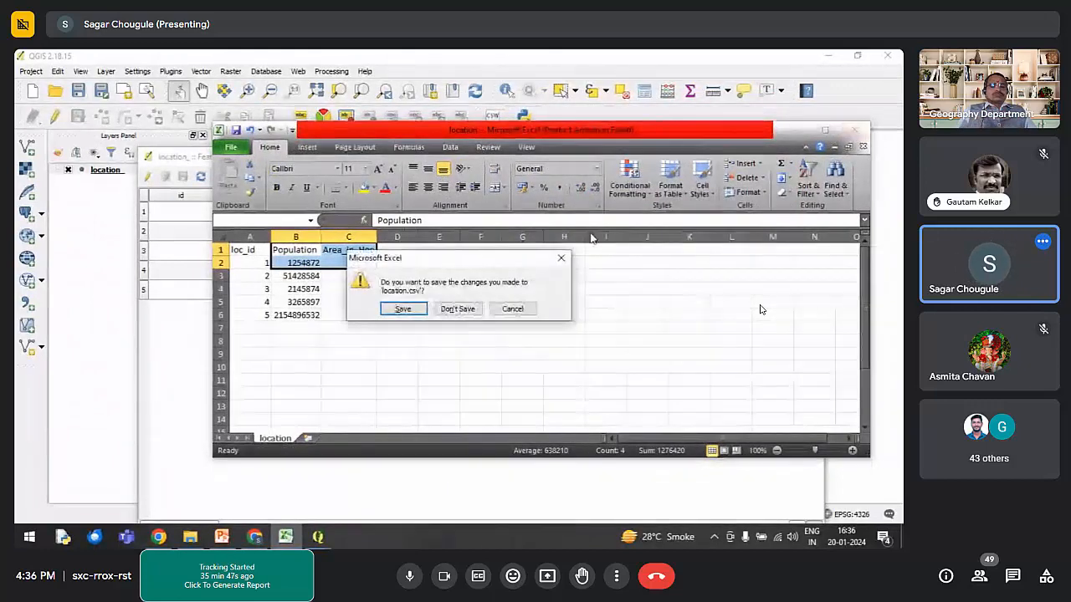
{"action": "left_click", "coordinate": [458, 309]}
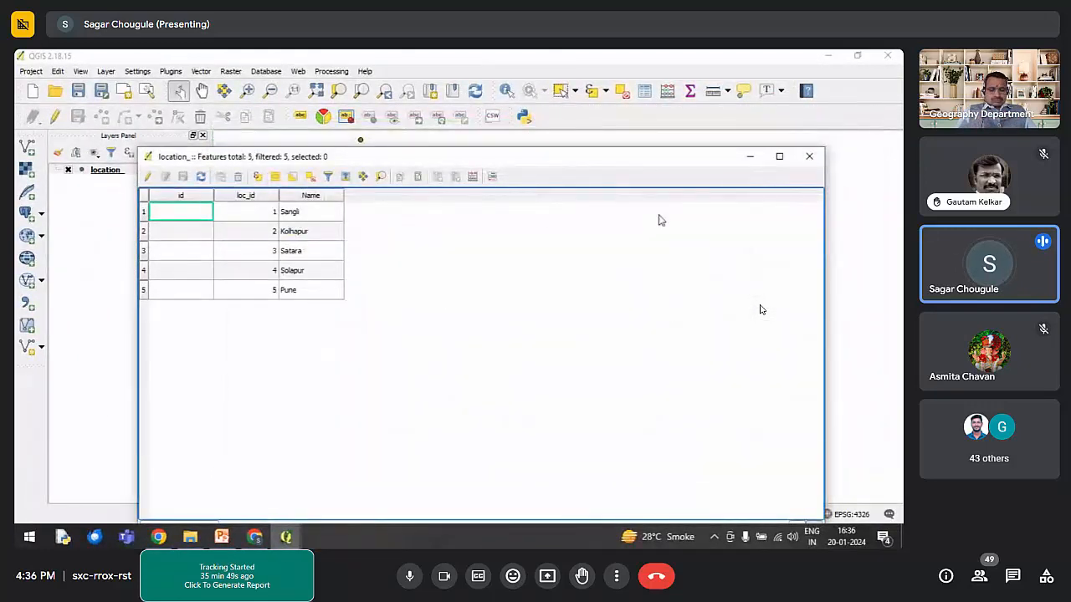
{"action": "left_click", "coordinate": [809, 155]}
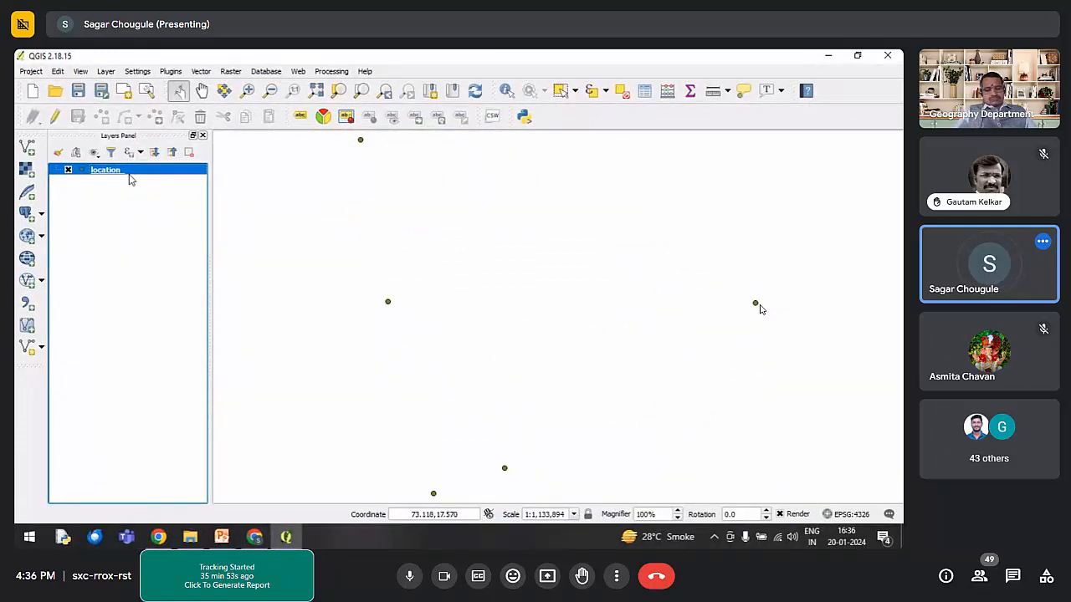
{"action": "left_click", "coordinate": [190, 538]}
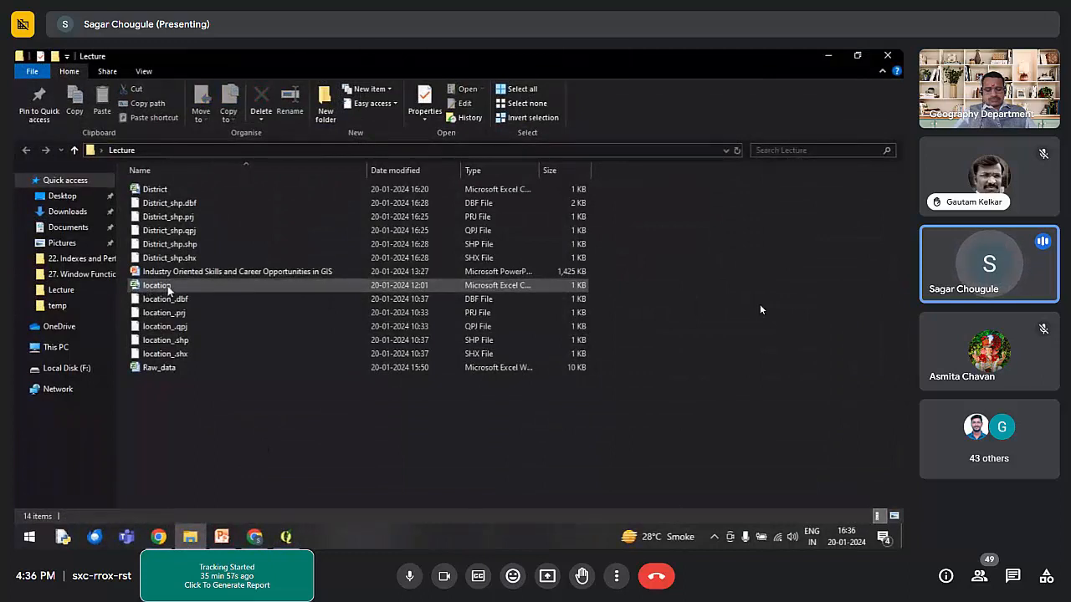
{"action": "left_click", "coordinate": [828, 55]}
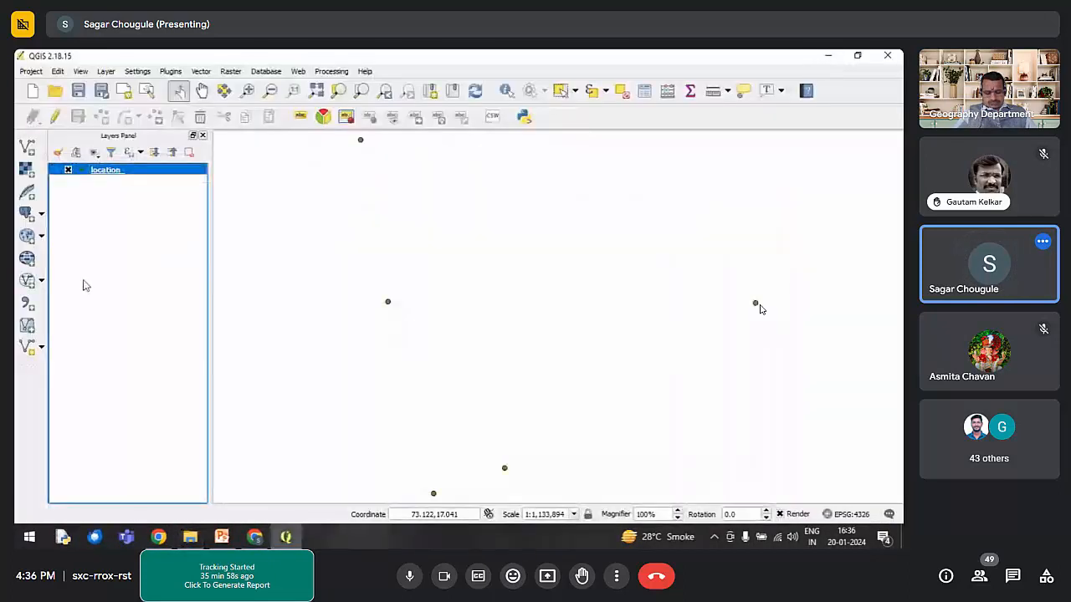
{"action": "right_click", "coordinate": [119, 174]}
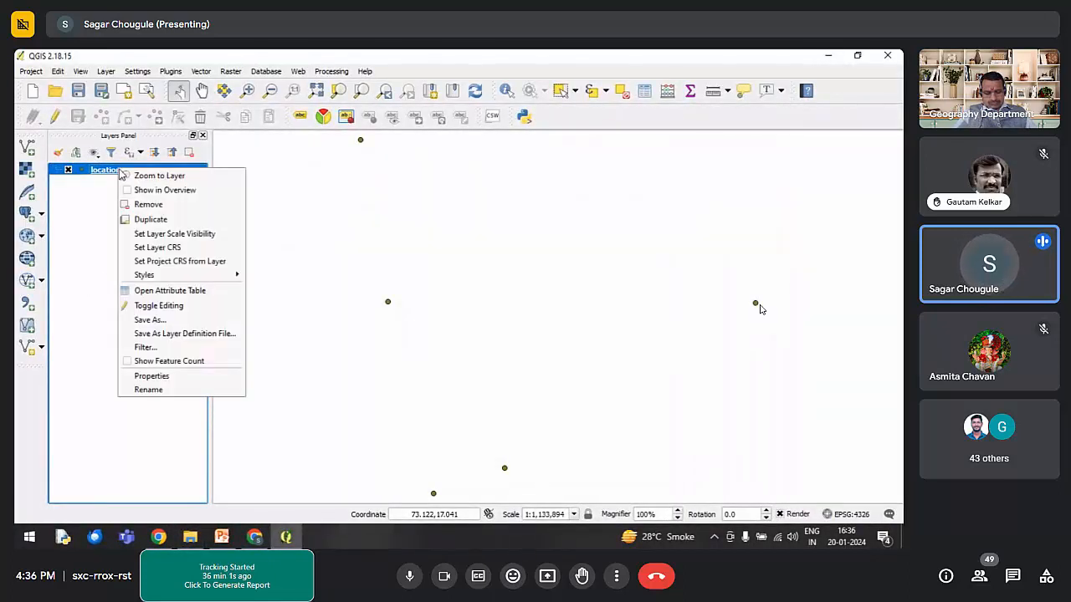
{"action": "left_click", "coordinate": [140, 378]}
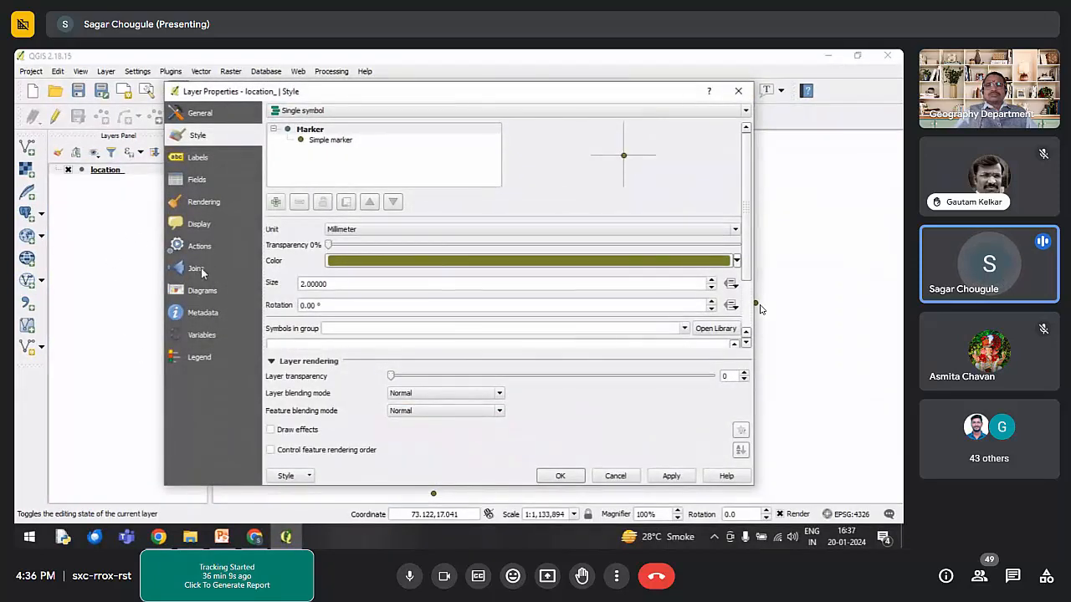
{"action": "left_click", "coordinate": [198, 270]}
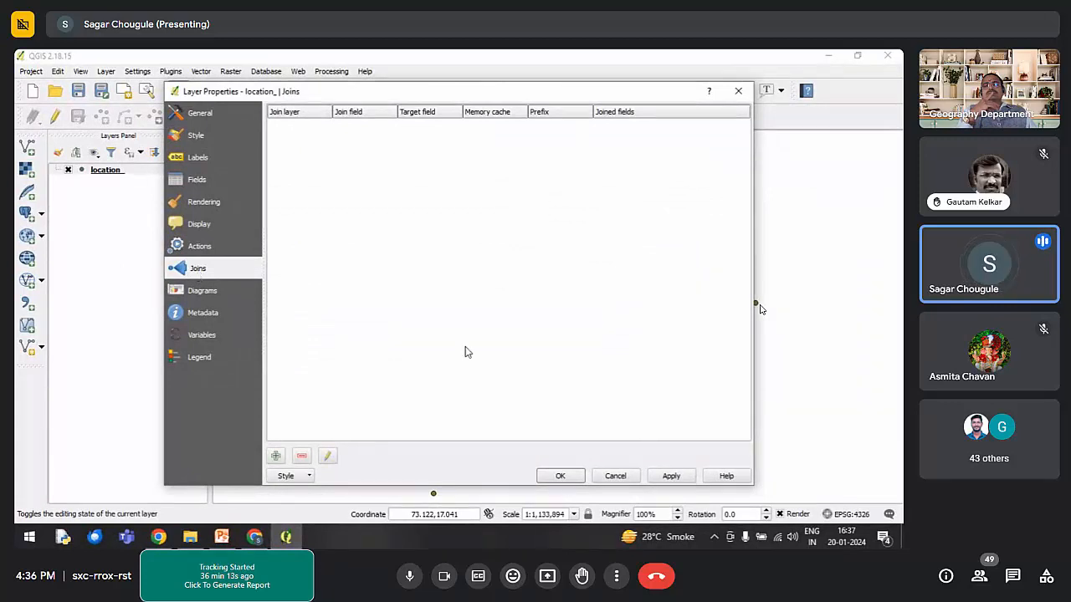
{"action": "left_click", "coordinate": [276, 456]}
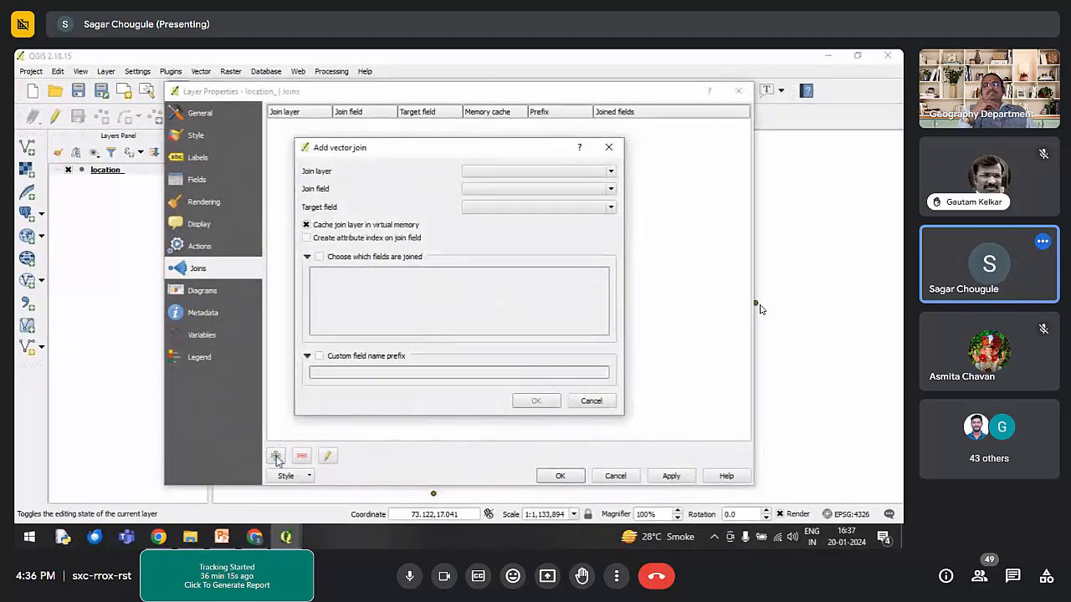
{"action": "left_click", "coordinate": [490, 207]}
{"action": "left_click", "coordinate": [406, 187]}
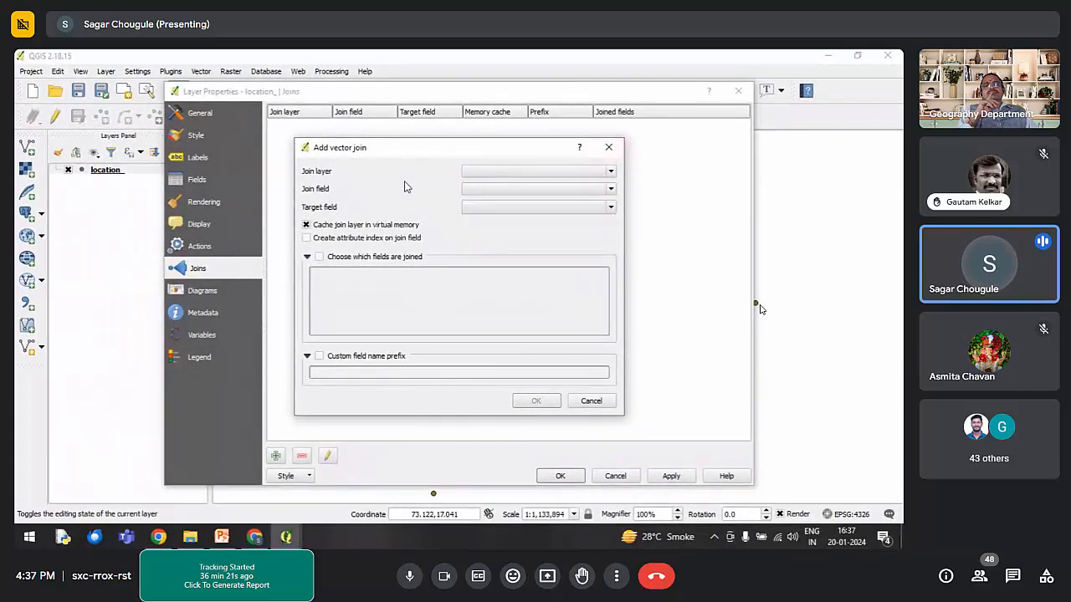
{"action": "left_click", "coordinate": [609, 152]}
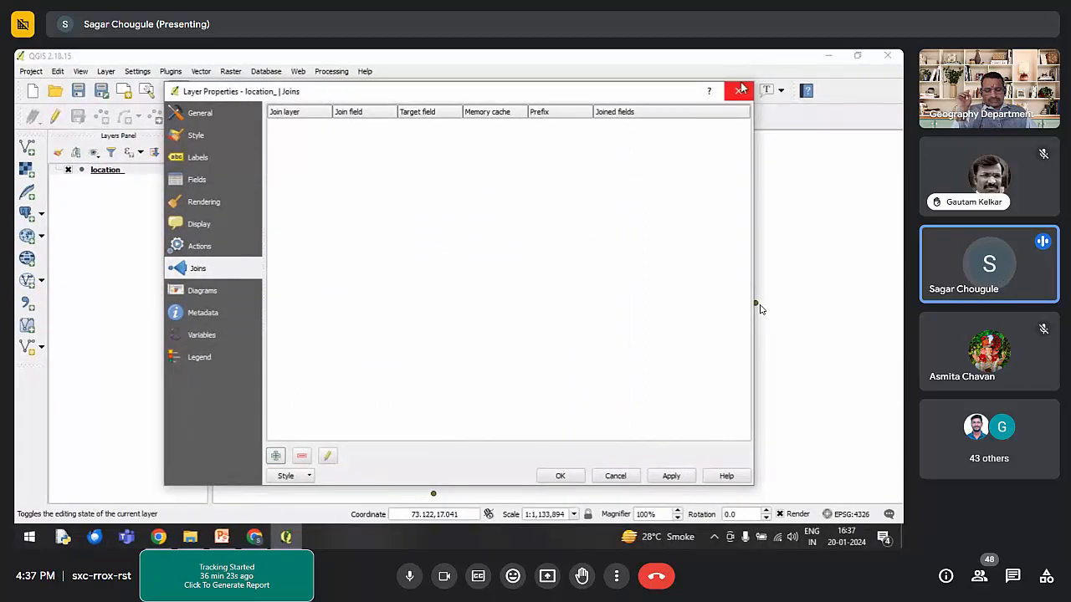
{"action": "left_click", "coordinate": [738, 91]}
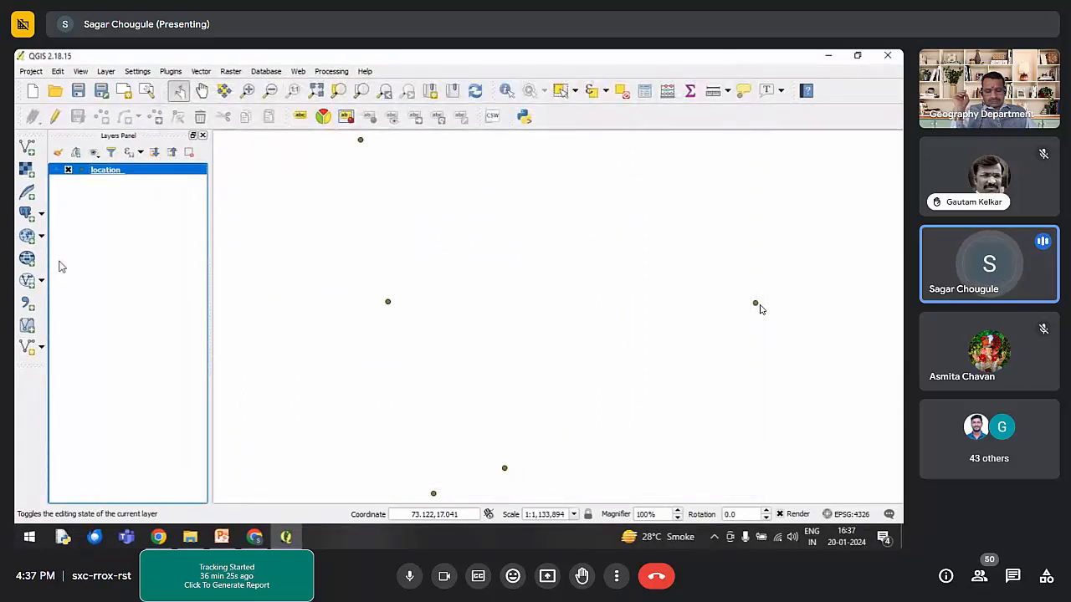
Step: Add location.csv from the Lecture folder to the project as a vector layer with the File source type
{"action": "left_click", "coordinate": [93, 268]}
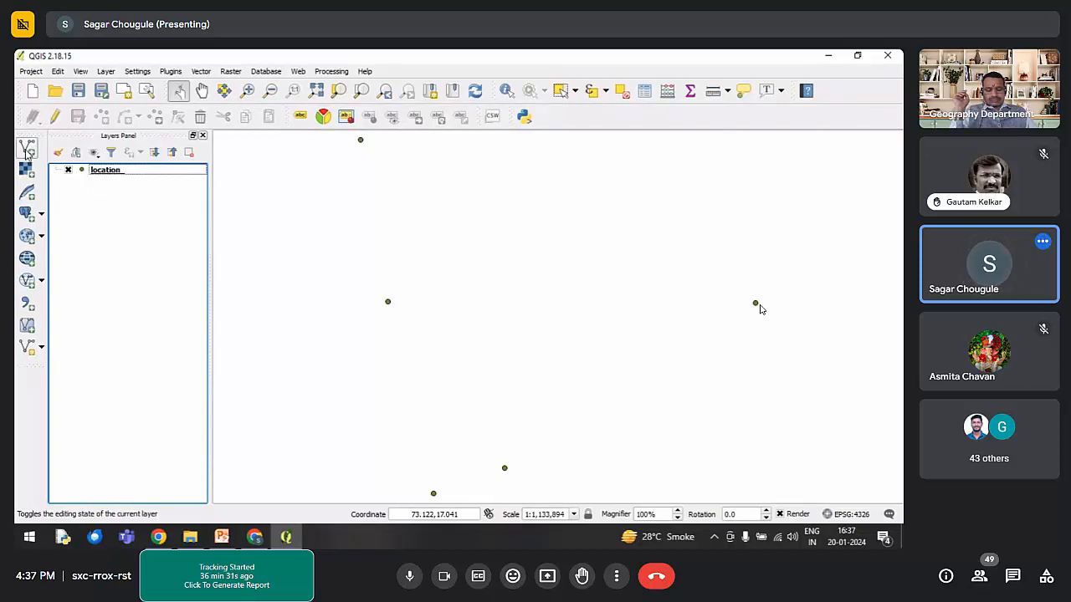
{"action": "left_click", "coordinate": [106, 73]}
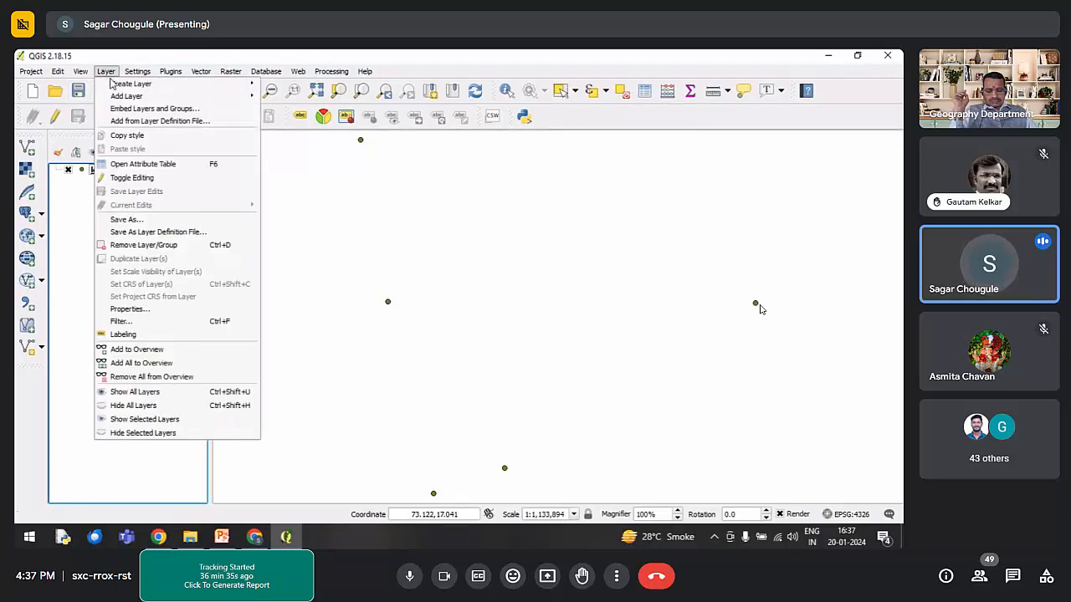
{"action": "mouse_move", "coordinate": [244, 98]}
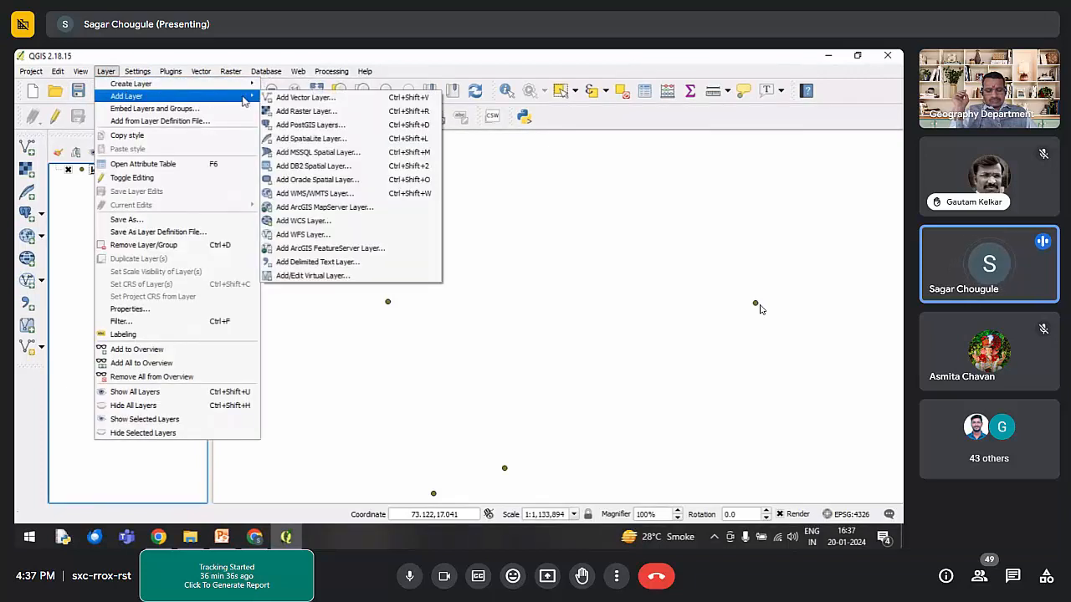
{"action": "left_click", "coordinate": [345, 102]}
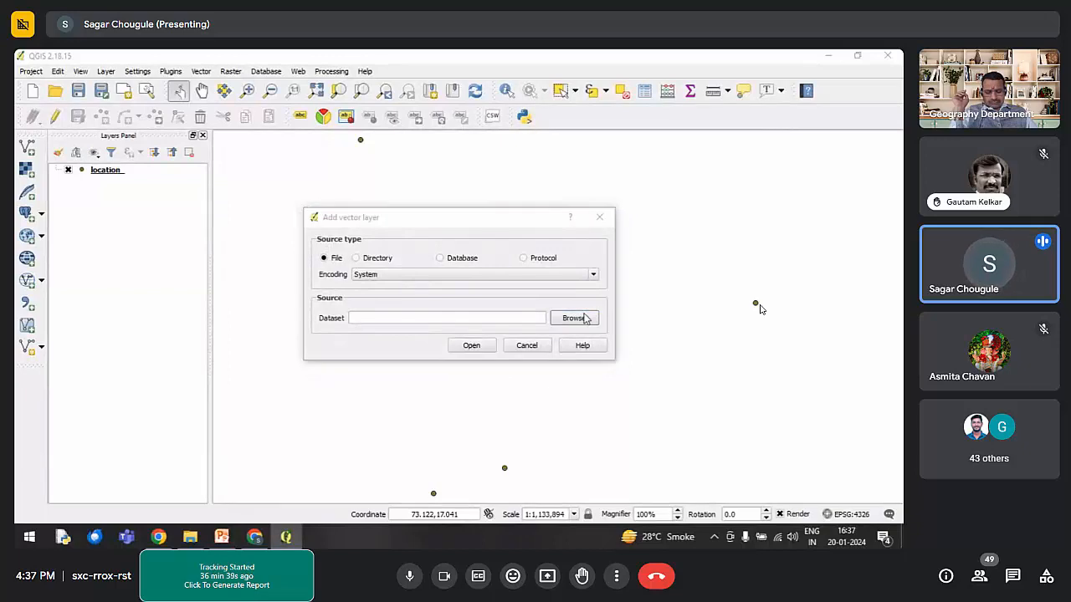
{"action": "left_click", "coordinate": [585, 319]}
{"action": "left_click", "coordinate": [455, 376]}
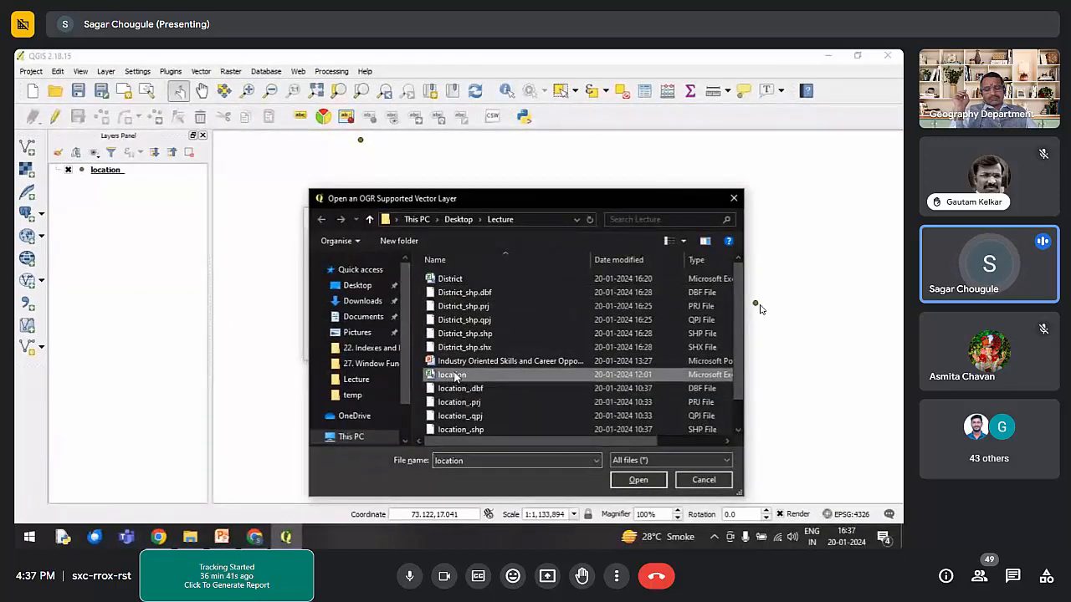
{"action": "left_click", "coordinate": [639, 479]}
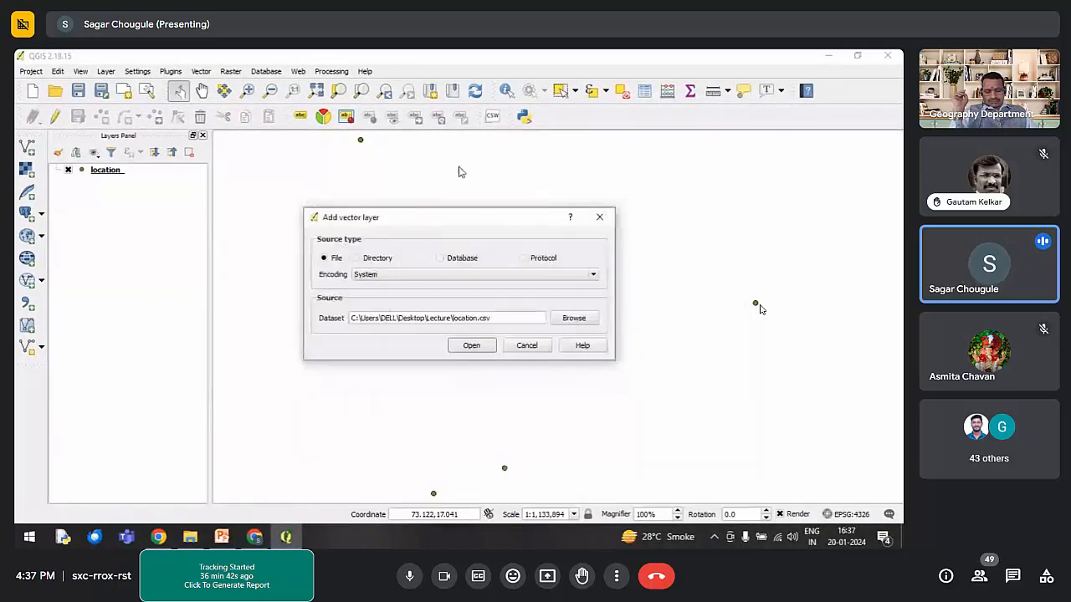
{"action": "left_click", "coordinate": [472, 346]}
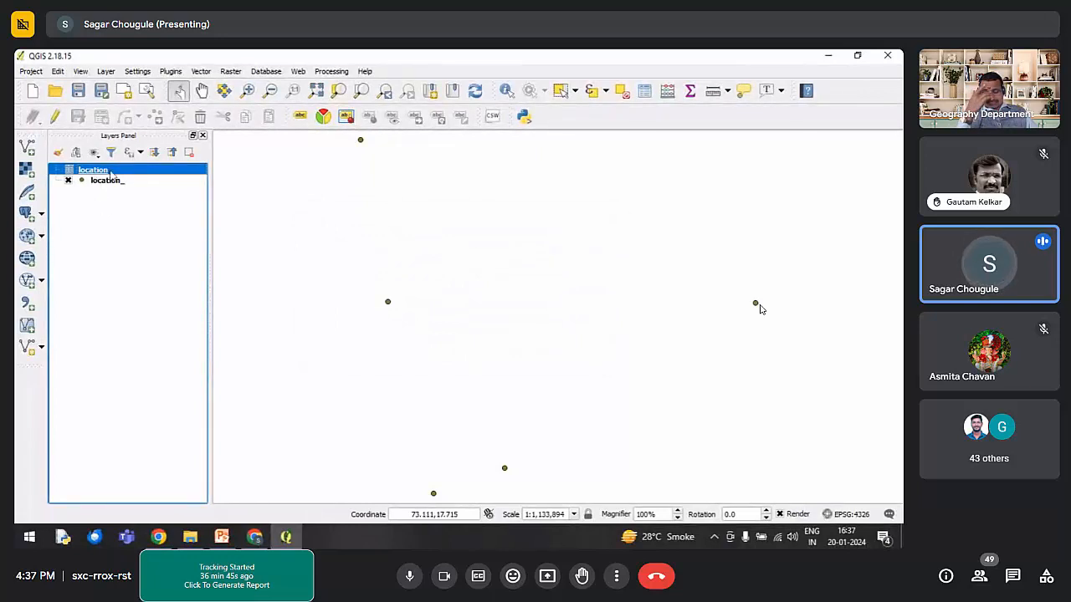
Step: Inspect the attribute tables of the location table and the location_ point layer for their shared loc_id field
{"action": "right_click", "coordinate": [96, 171]}
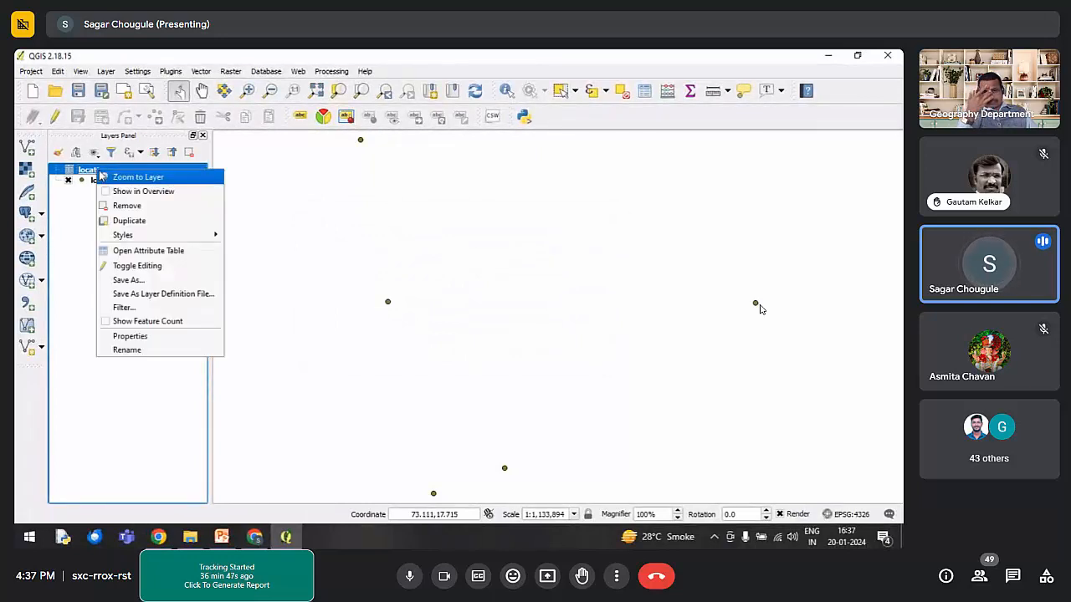
{"action": "left_click", "coordinate": [158, 248]}
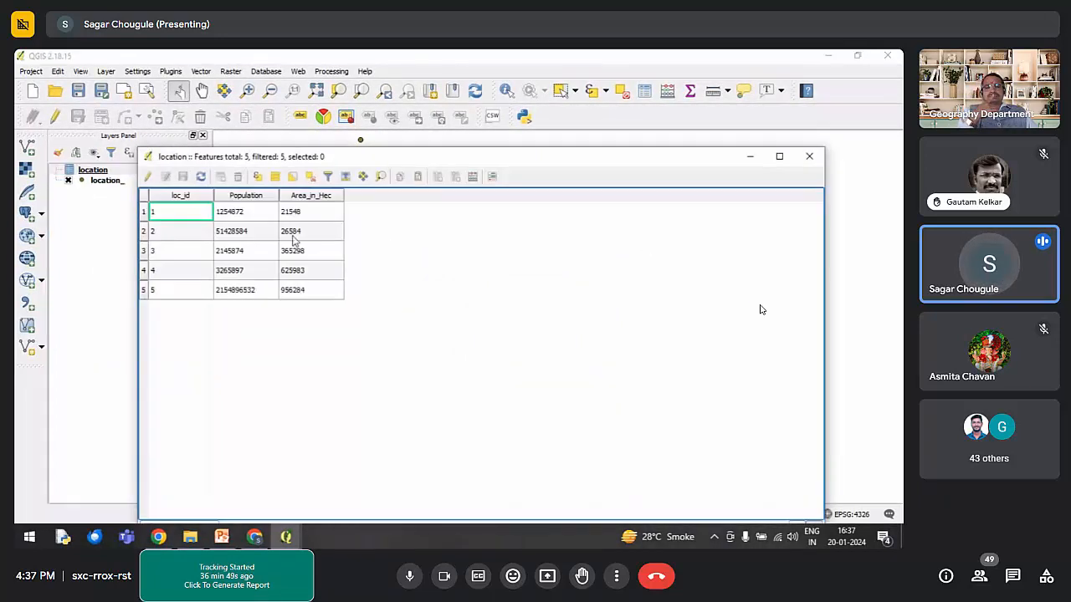
{"action": "left_click", "coordinate": [809, 156]}
{"action": "right_click", "coordinate": [105, 180]}
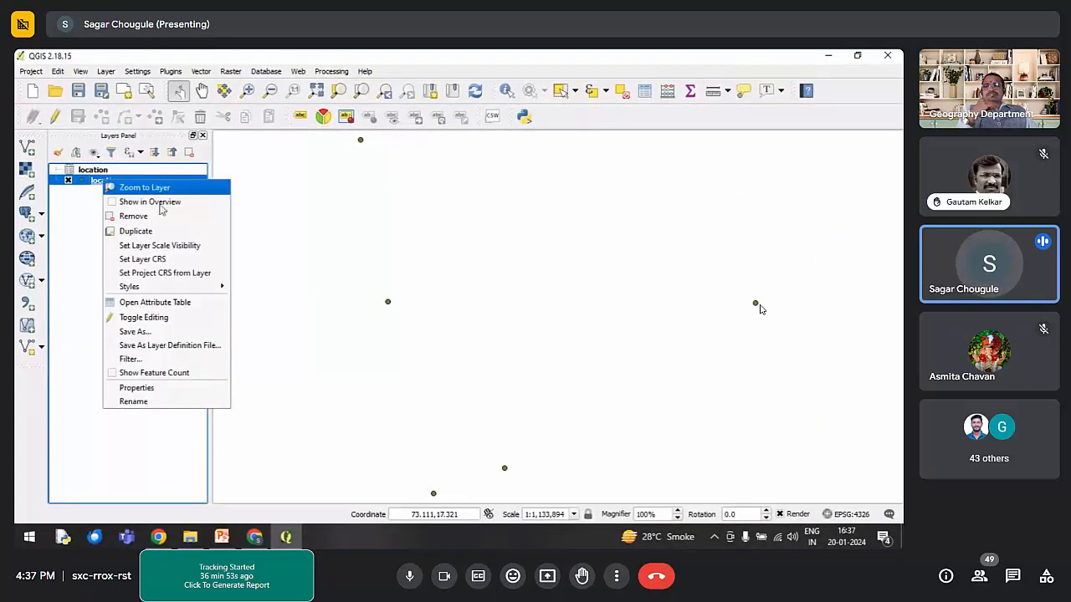
{"action": "left_click", "coordinate": [154, 303]}
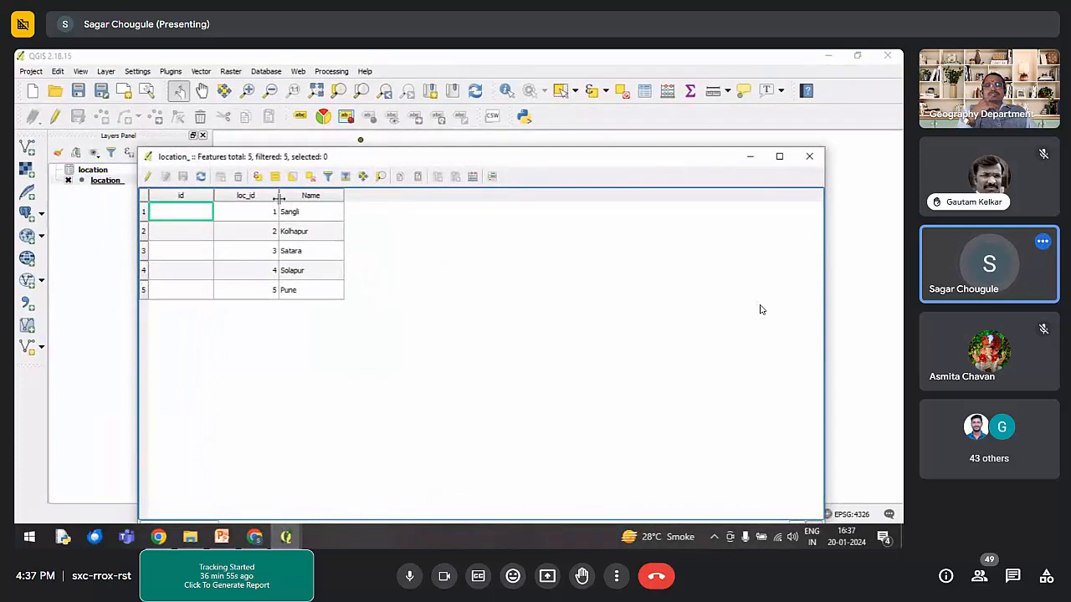
{"action": "left_click", "coordinate": [809, 156]}
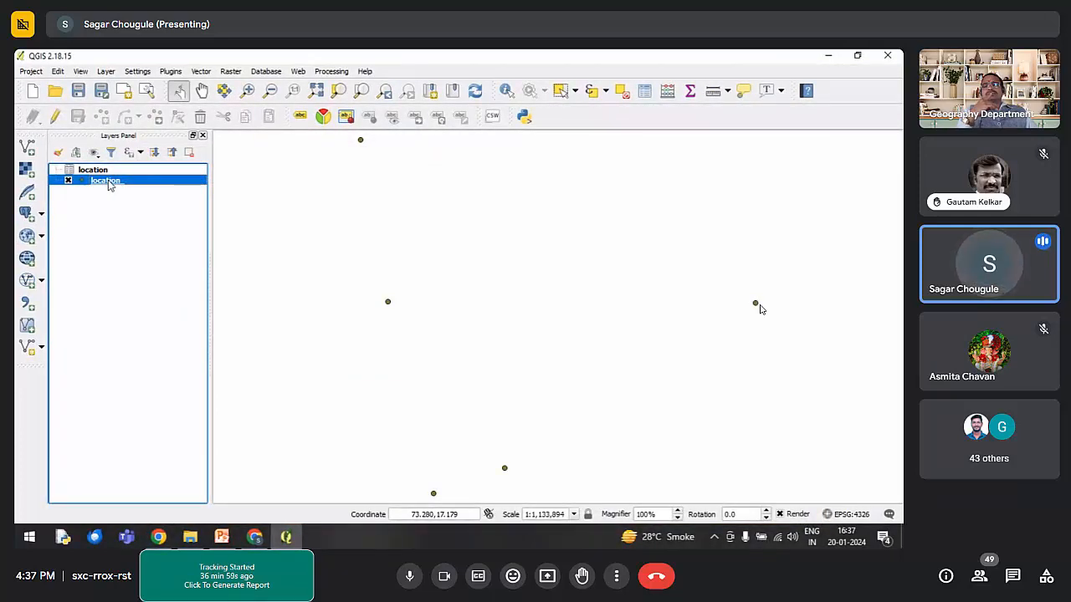
Step: Set up a vector join on the location_ point layer with the location table, using loc_id as both join field and target field
{"action": "right_click", "coordinate": [109, 184]}
{"action": "left_click", "coordinate": [159, 392]}
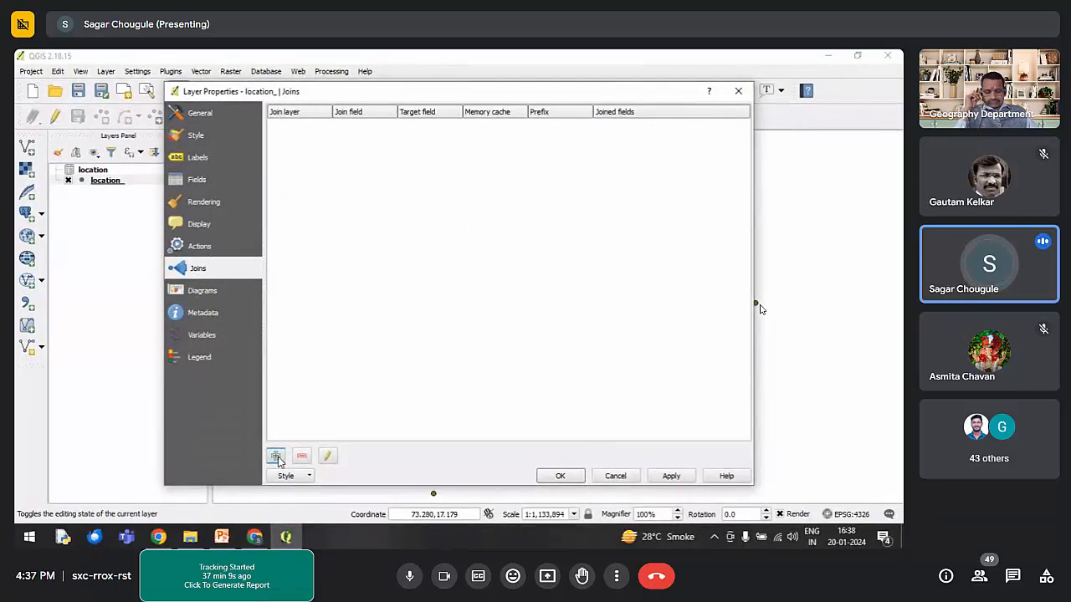
{"action": "left_click", "coordinate": [276, 457]}
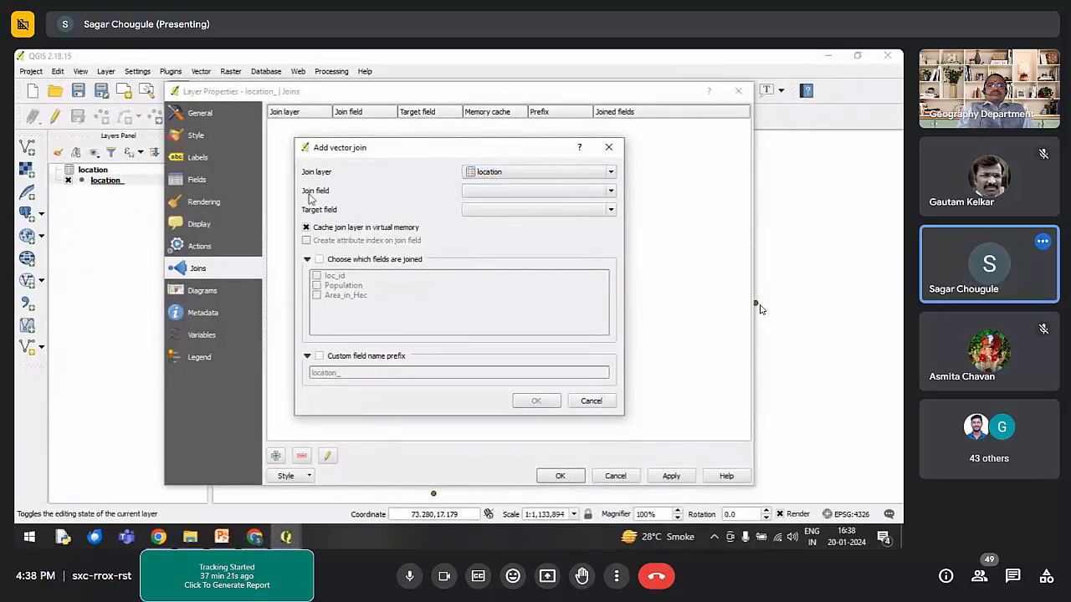
{"action": "left_click", "coordinate": [502, 193]}
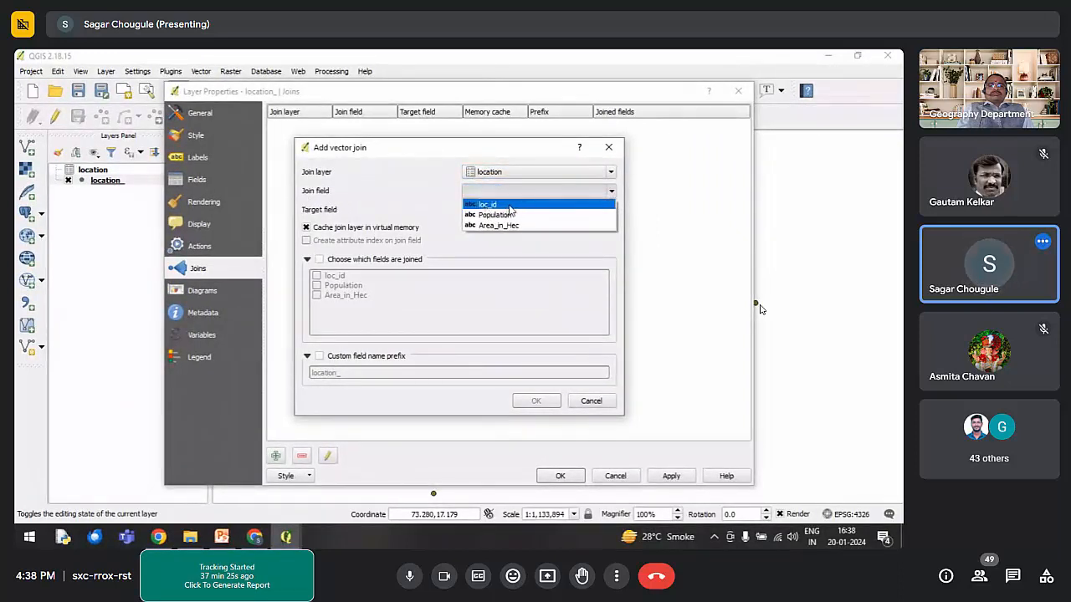
{"action": "left_click", "coordinate": [509, 206]}
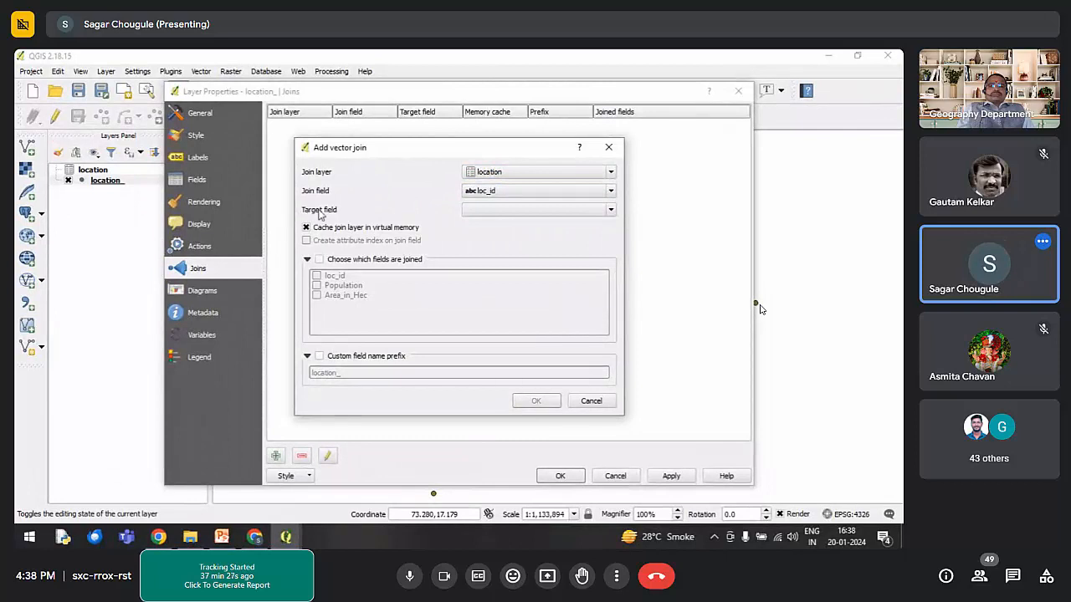
{"action": "left_click", "coordinate": [473, 211]}
{"action": "left_click", "coordinate": [490, 224]}
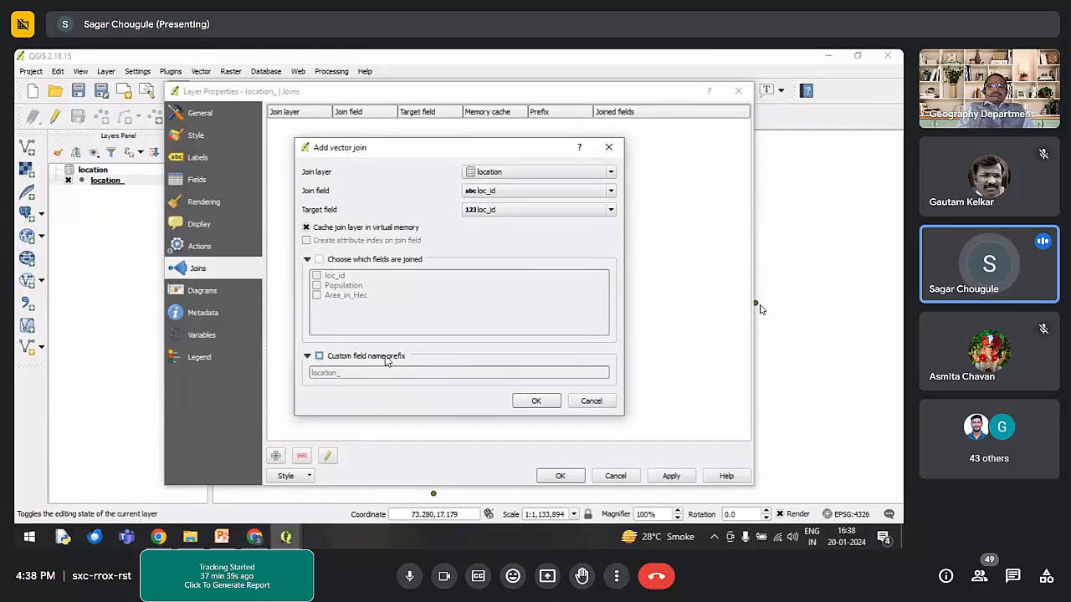
Step: Enable the custom field name prefix, leave it empty, and apply the join to the location_ layer
{"action": "left_click", "coordinate": [318, 357]}
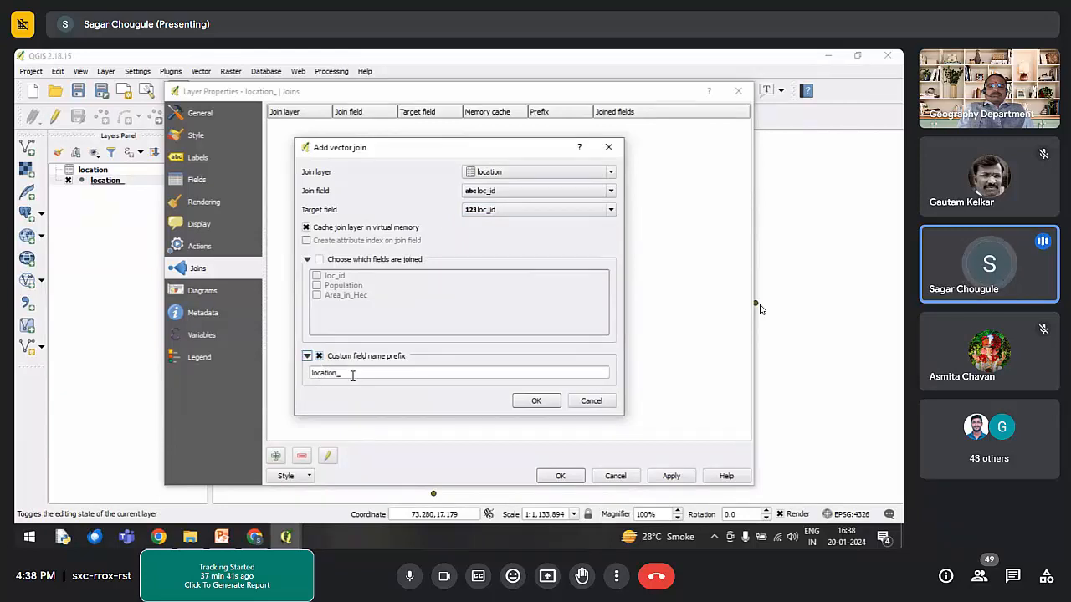
{"action": "left_click_drag", "start_coordinate": [352, 376], "coordinate": [297, 367]}
{"action": "key", "text": "BackSpace"}
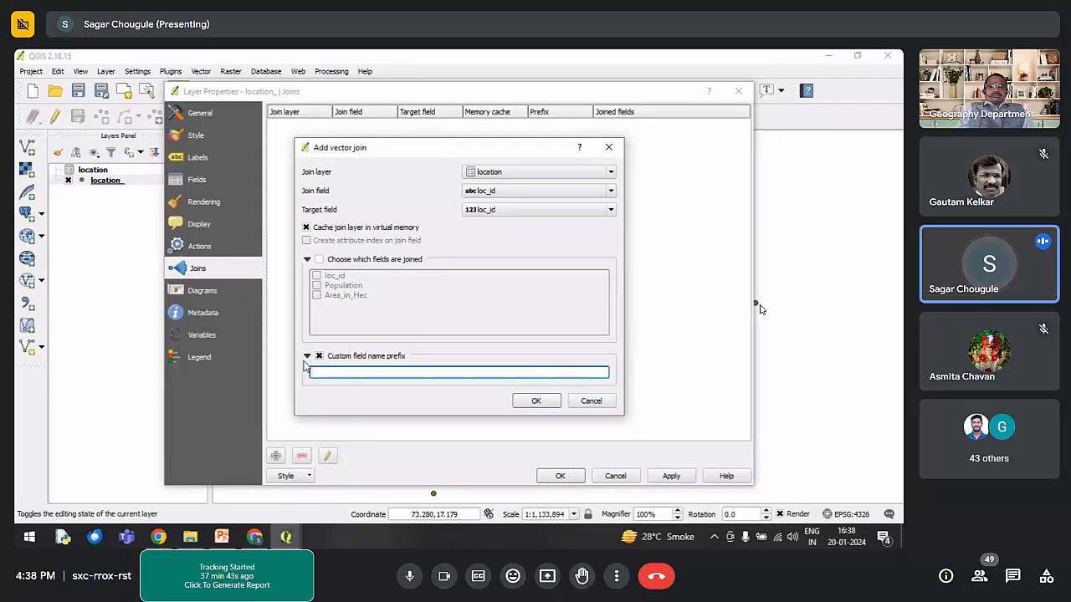
{"action": "left_click", "coordinate": [534, 401]}
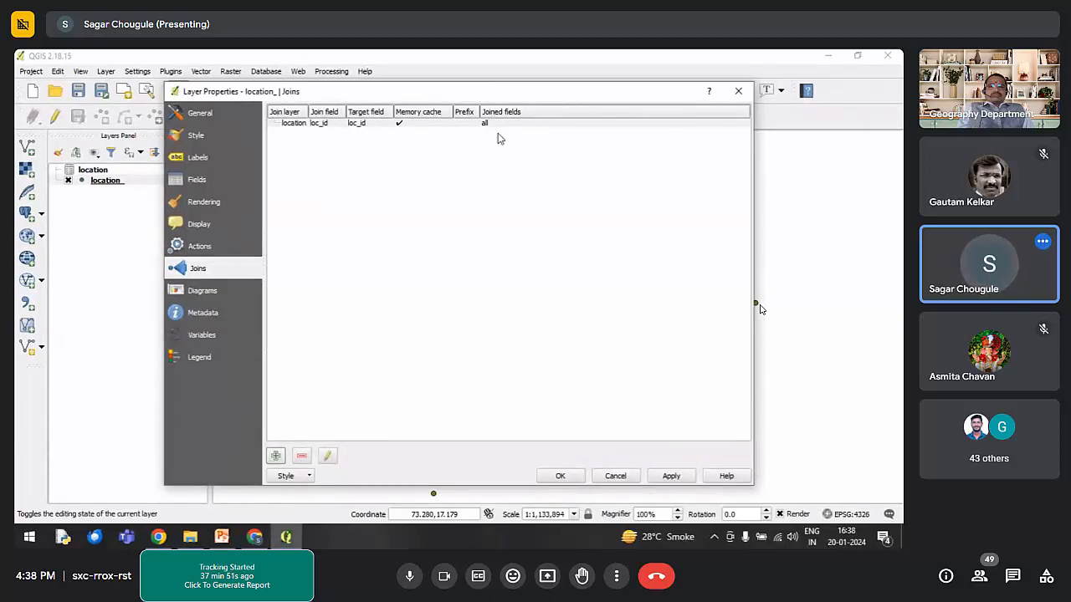
{"action": "left_click", "coordinate": [560, 476]}
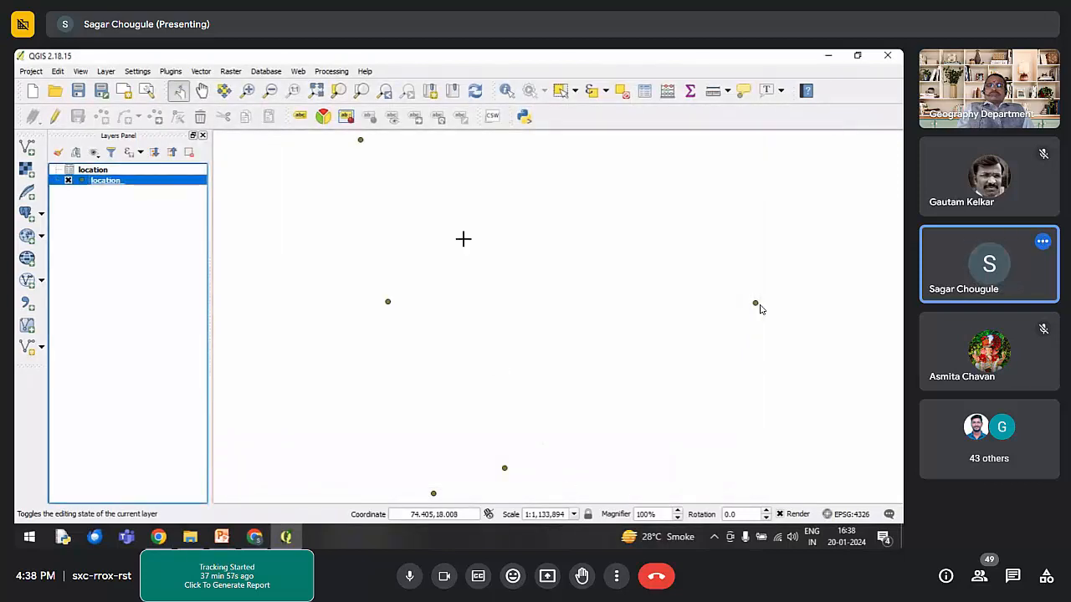
Step: Examine the location_ layer's attribute table for the joined Population and Area_in_Hec columns
{"action": "right_click", "coordinate": [124, 184]}
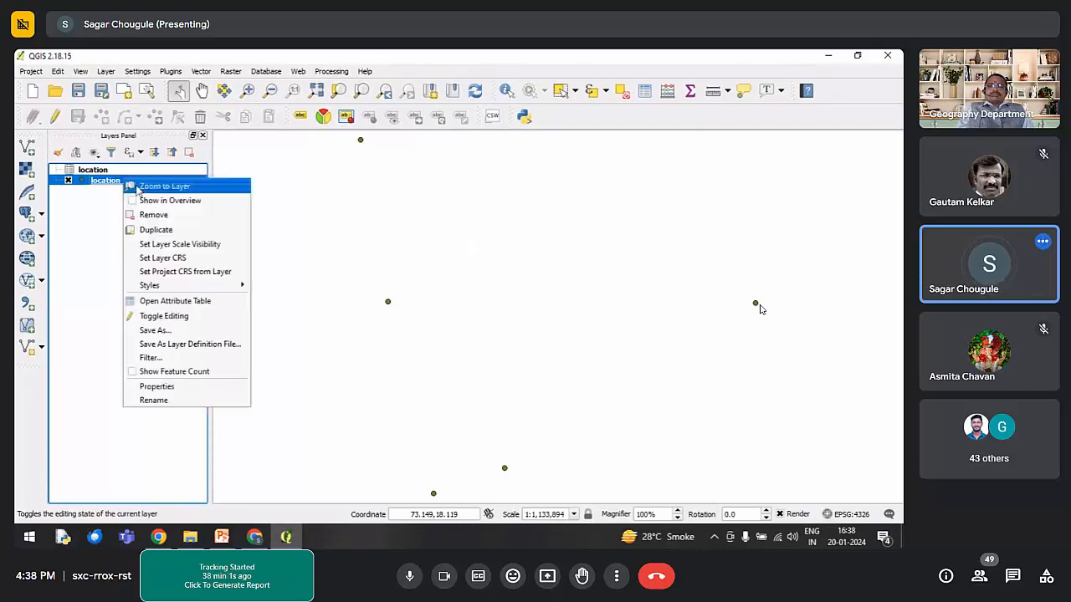
{"action": "left_click", "coordinate": [176, 303]}
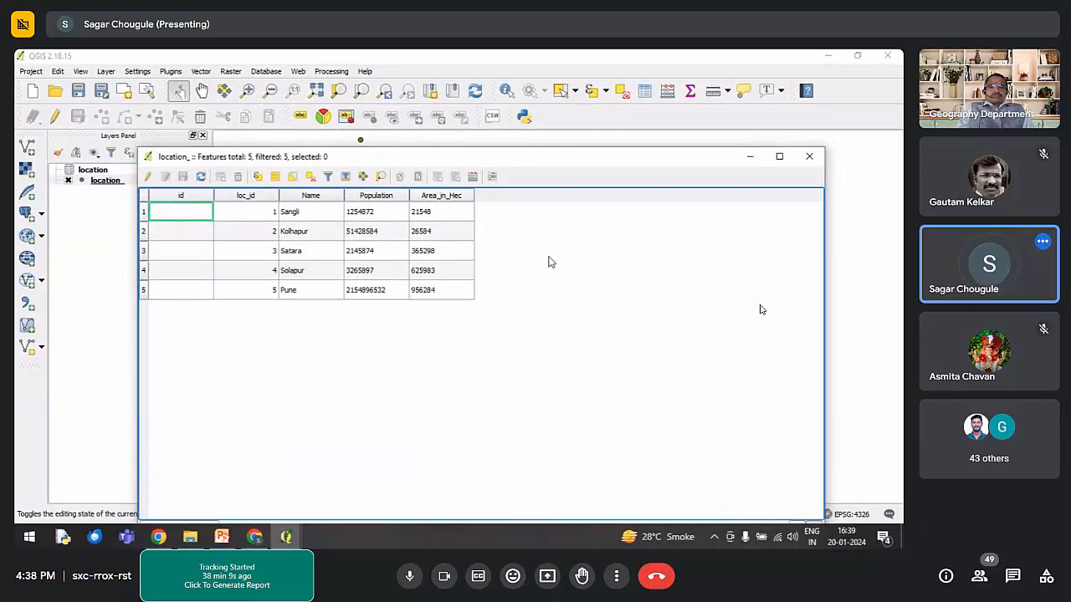
{"action": "left_click", "coordinate": [809, 156]}
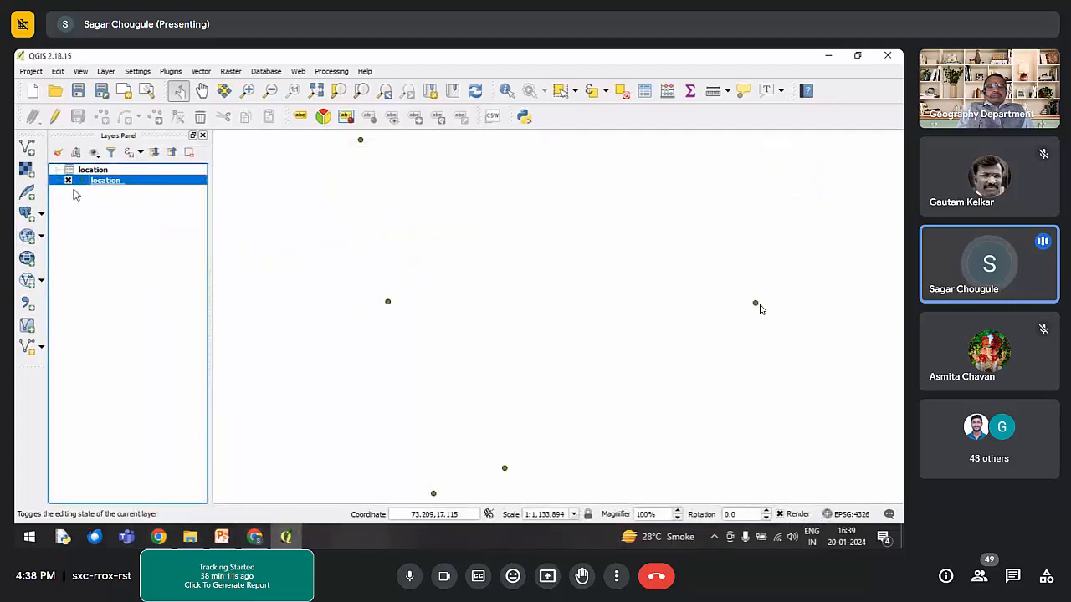
{"action": "right_click", "coordinate": [109, 182]}
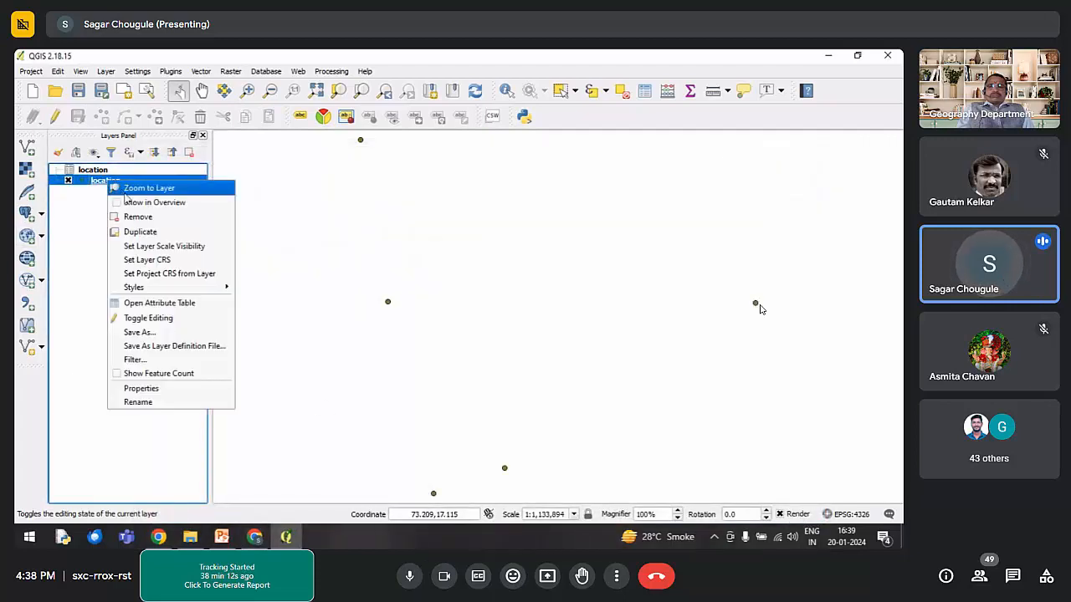
{"action": "left_click", "coordinate": [143, 303]}
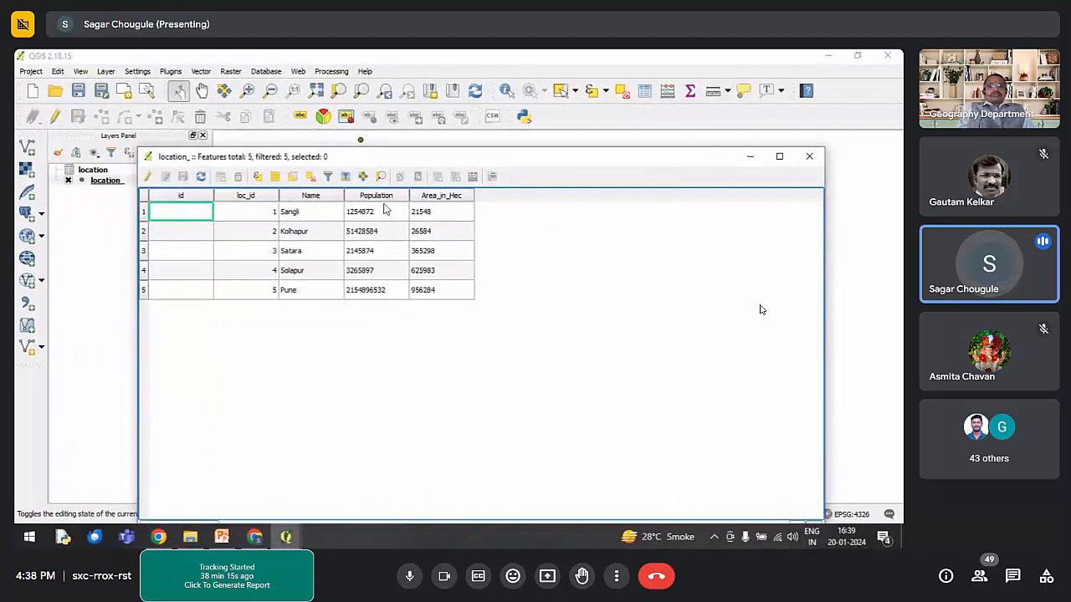
{"action": "left_click", "coordinate": [809, 156]}
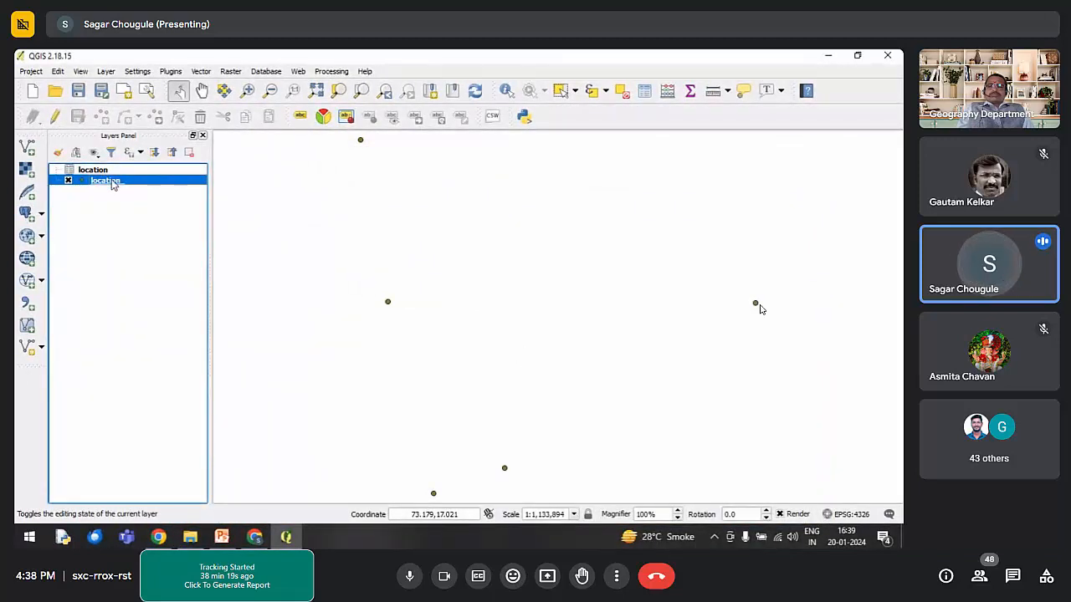
{"action": "right_click", "coordinate": [113, 183]}
{"action": "left_click", "coordinate": [144, 303]}
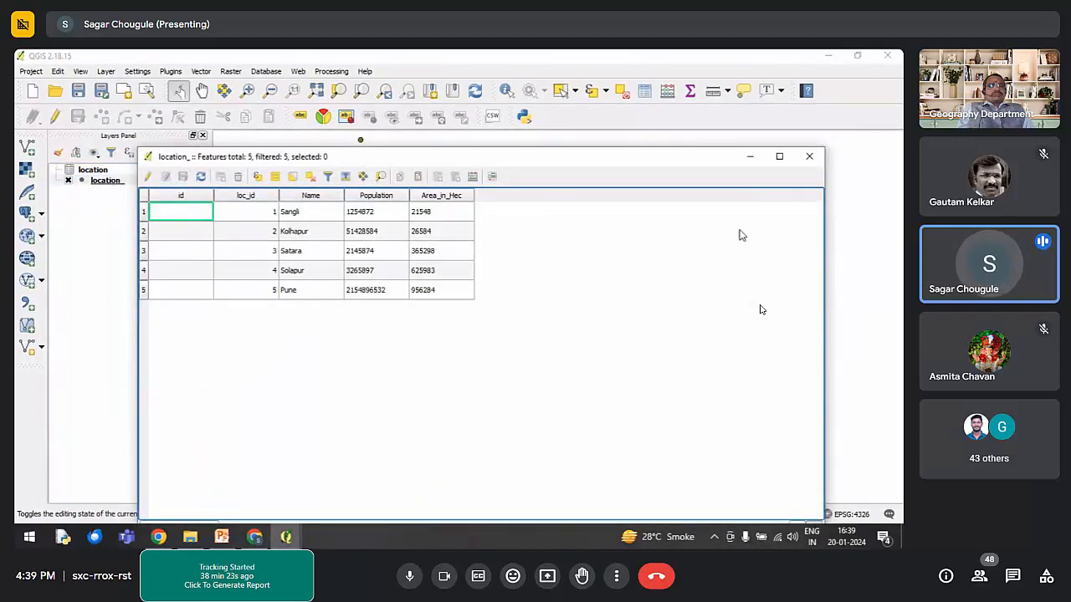
{"action": "left_click", "coordinate": [809, 156]}
Step: Remove the location_ point layer from the project, keeping the location table
{"action": "right_click", "coordinate": [109, 182]}
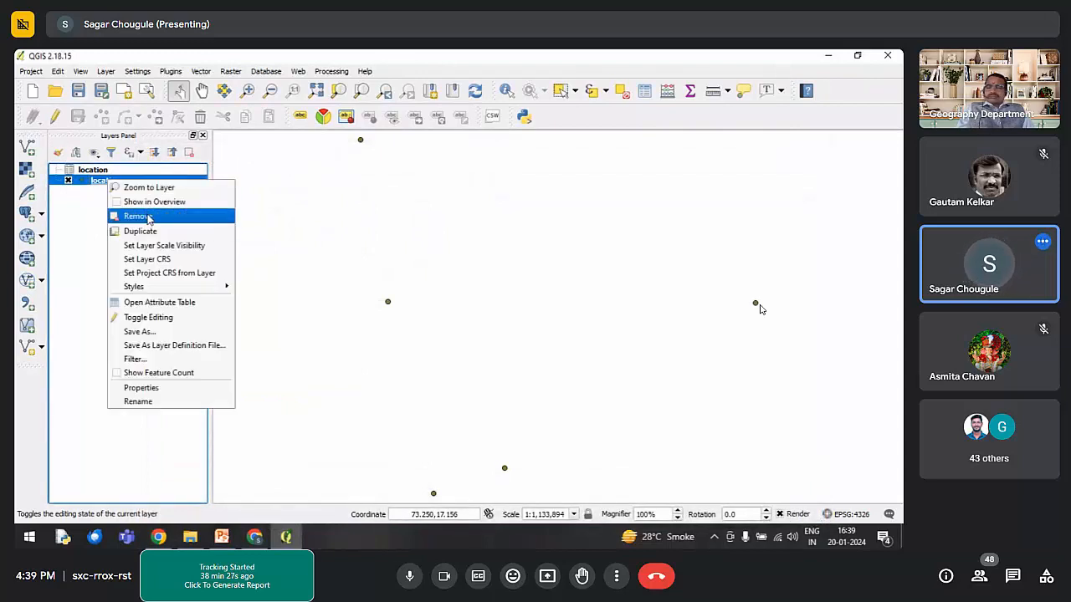
{"action": "left_click", "coordinate": [136, 211]}
{"action": "left_click", "coordinate": [429, 307]}
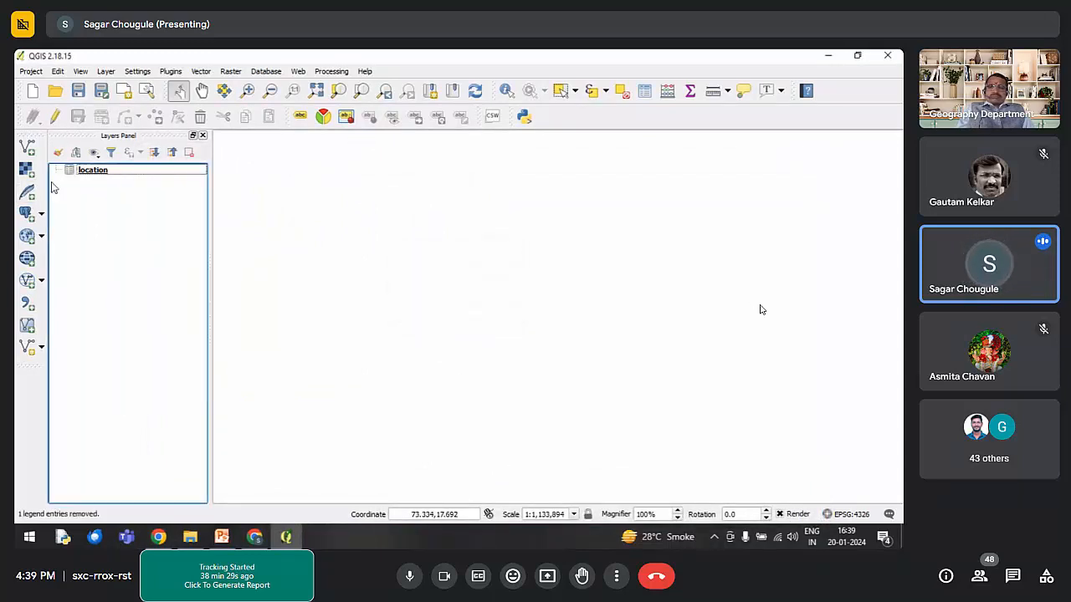
Step: Add location_.shp from the Lecture folder back to the project as a vector layer with the File source type
{"action": "left_click", "coordinate": [27, 147]}
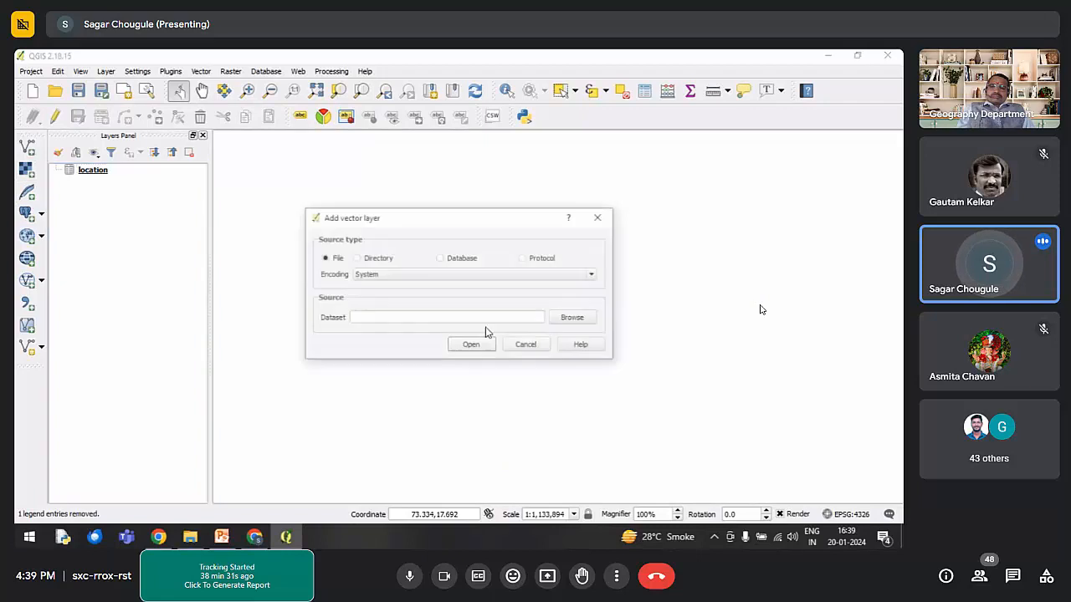
{"action": "left_click", "coordinate": [576, 318]}
{"action": "left_click", "coordinate": [519, 377]}
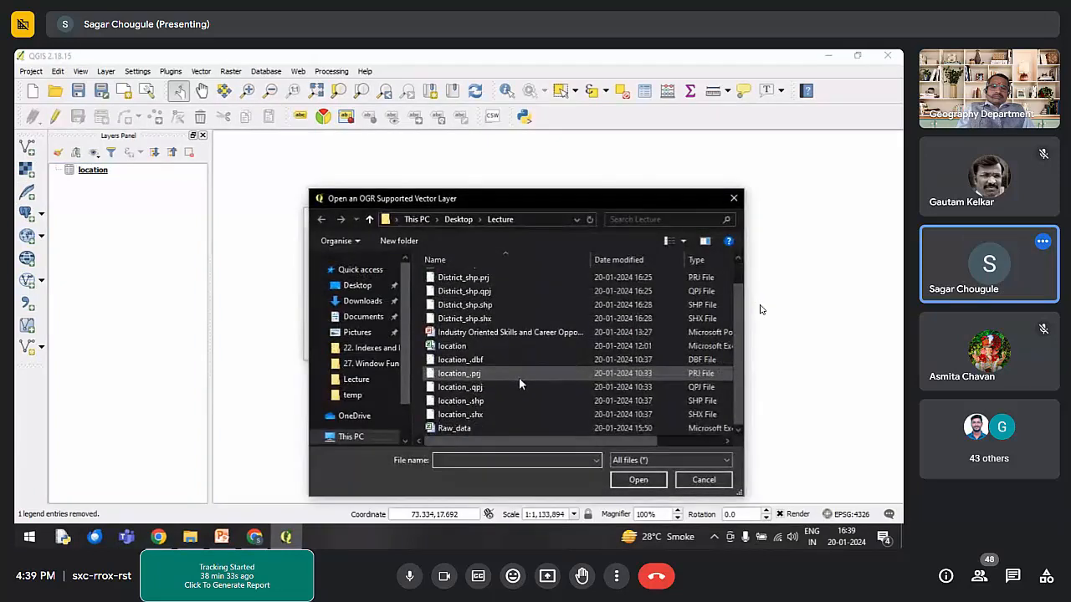
{"action": "left_click", "coordinate": [501, 404]}
{"action": "left_click", "coordinate": [629, 479]}
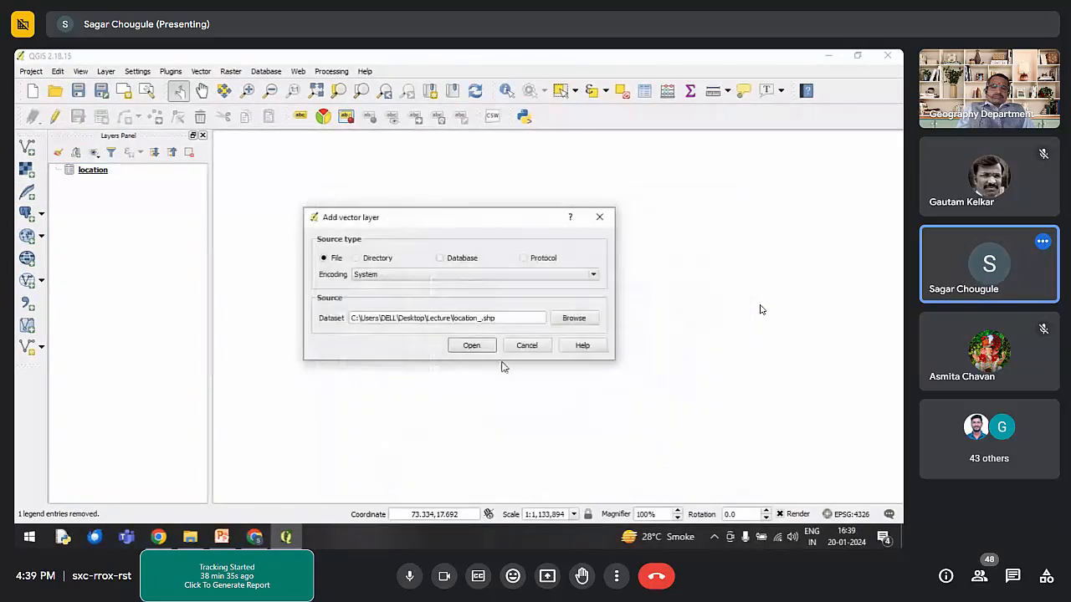
{"action": "left_click", "coordinate": [478, 345]}
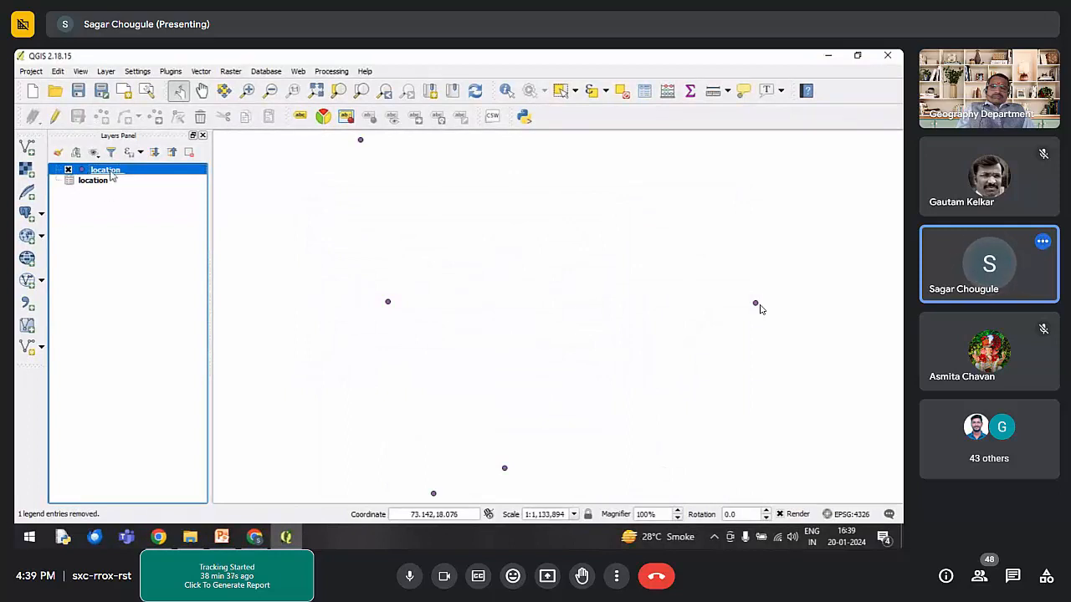
Step: Check which columns the reloaded location_ layer's attribute table contains
{"action": "right_click", "coordinate": [111, 174]}
{"action": "left_click", "coordinate": [150, 293]}
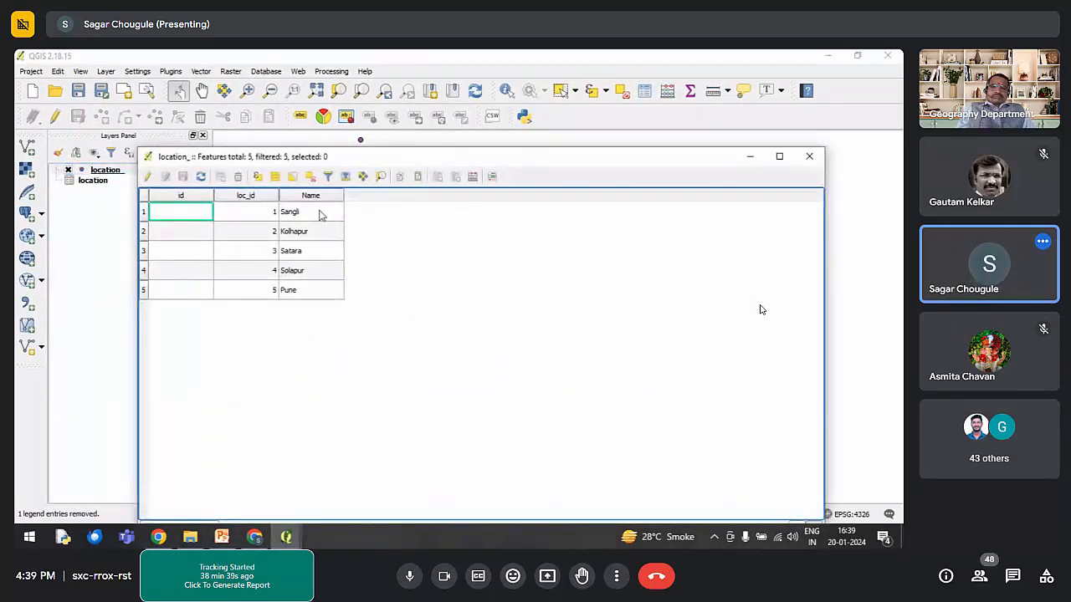
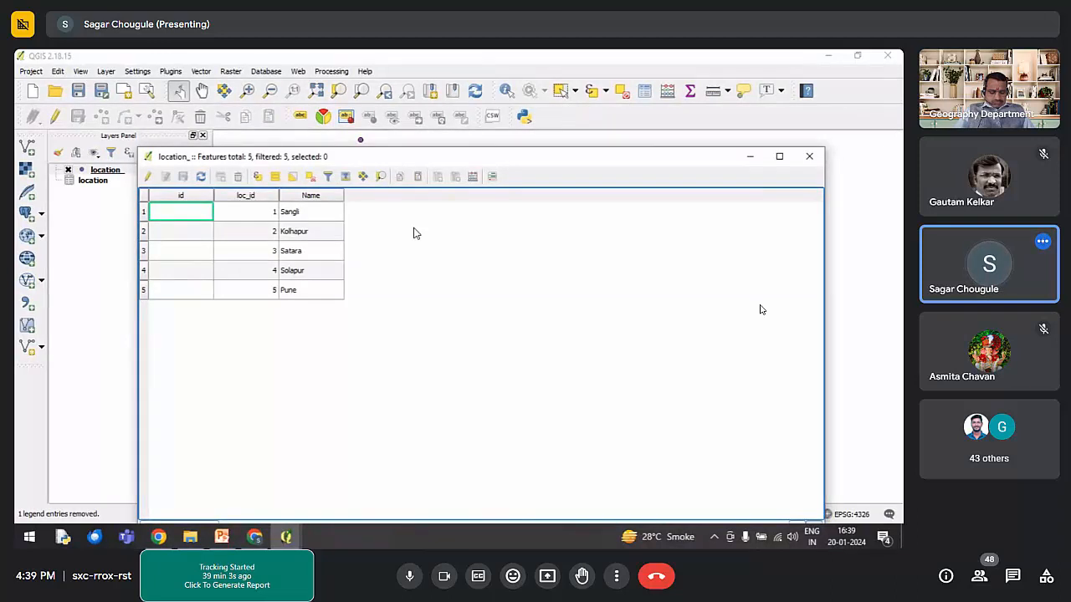
{"action": "left_click", "coordinate": [809, 156]}
Step: Create a new vector join on the reloaded location_ layer with the location table, matching loc_id as join field and target field
{"action": "right_click", "coordinate": [99, 170]}
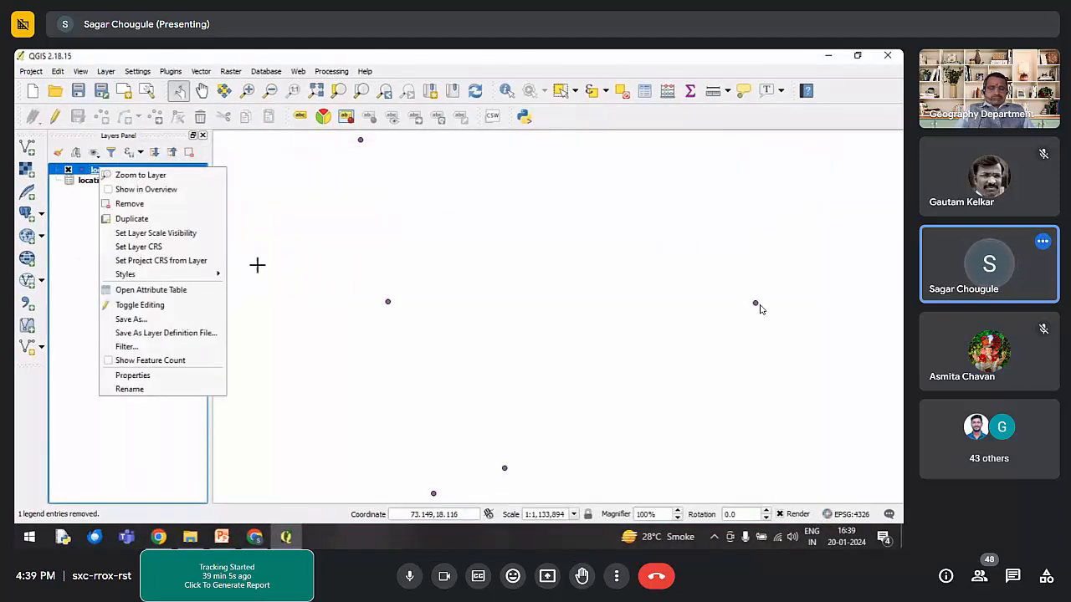
{"action": "left_click", "coordinate": [140, 391]}
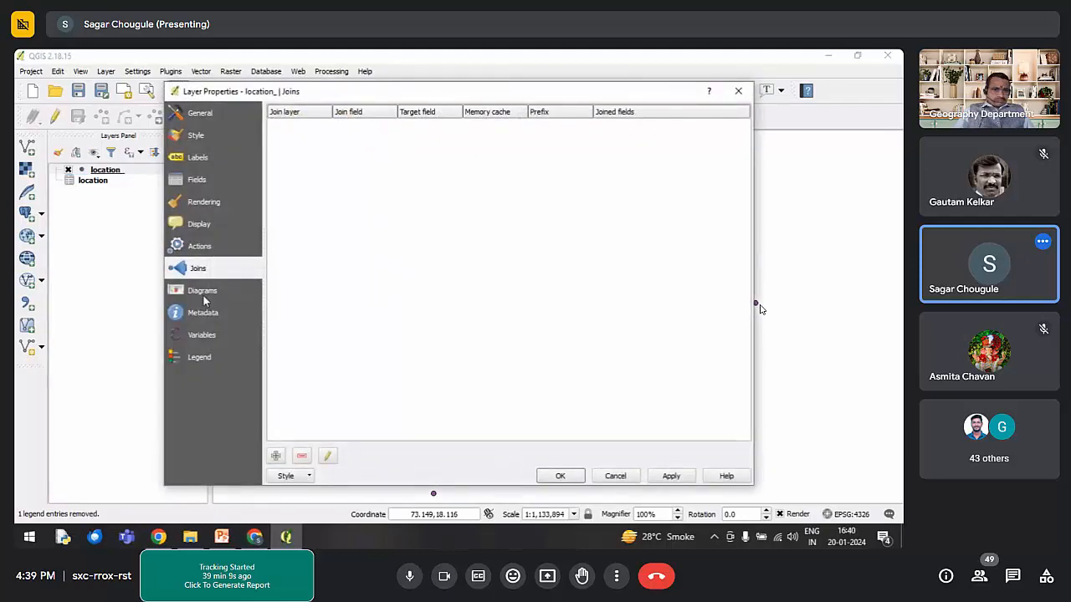
{"action": "left_click", "coordinate": [277, 457]}
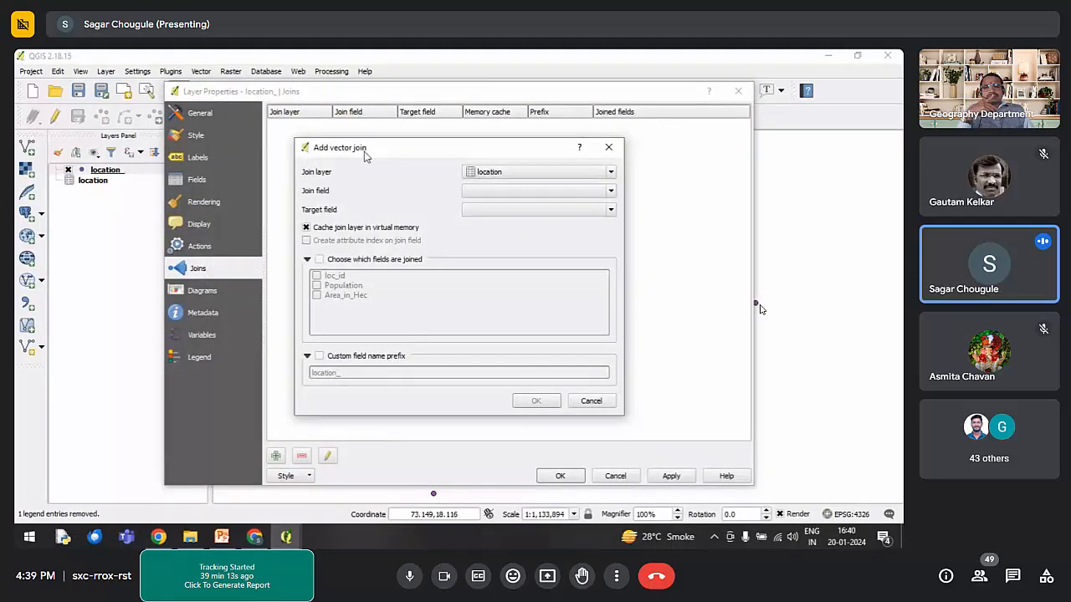
{"action": "left_click_drag", "start_coordinate": [365, 155], "coordinate": [384, 157]}
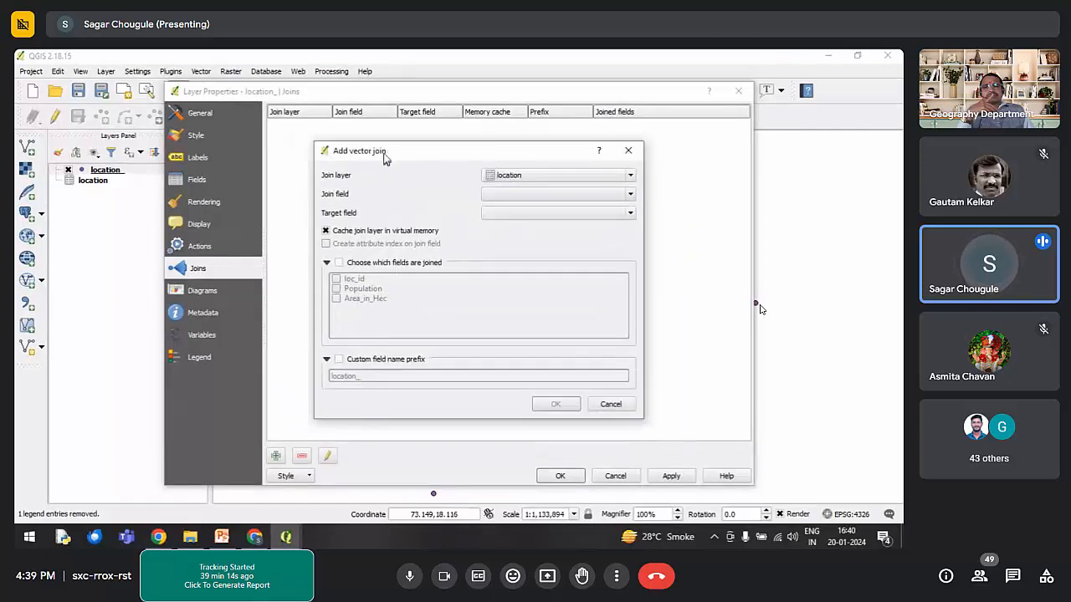
{"action": "left_click", "coordinate": [520, 198]}
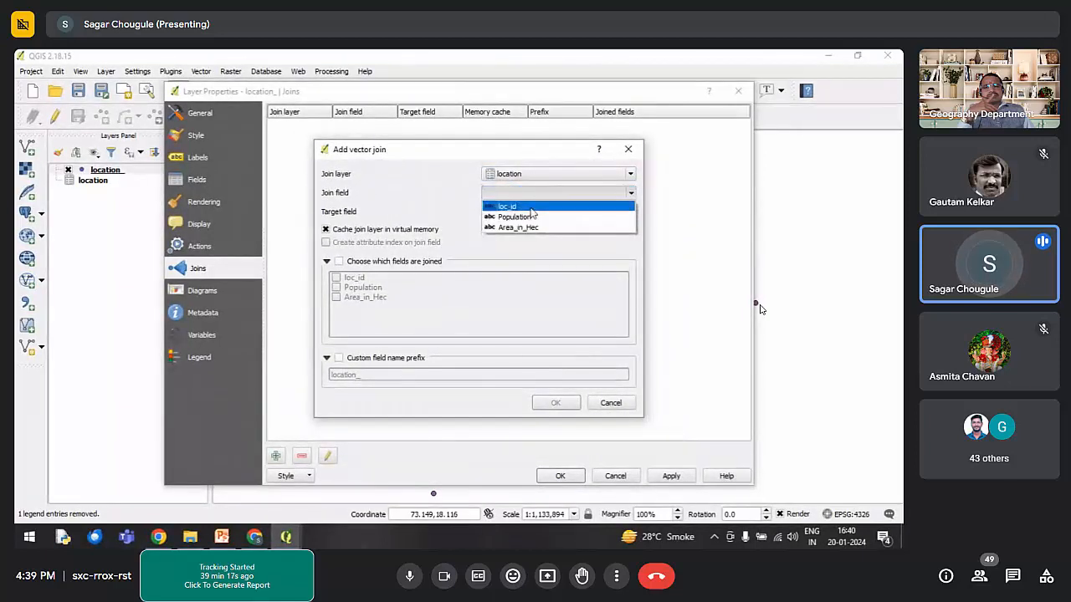
{"action": "left_click", "coordinate": [522, 207]}
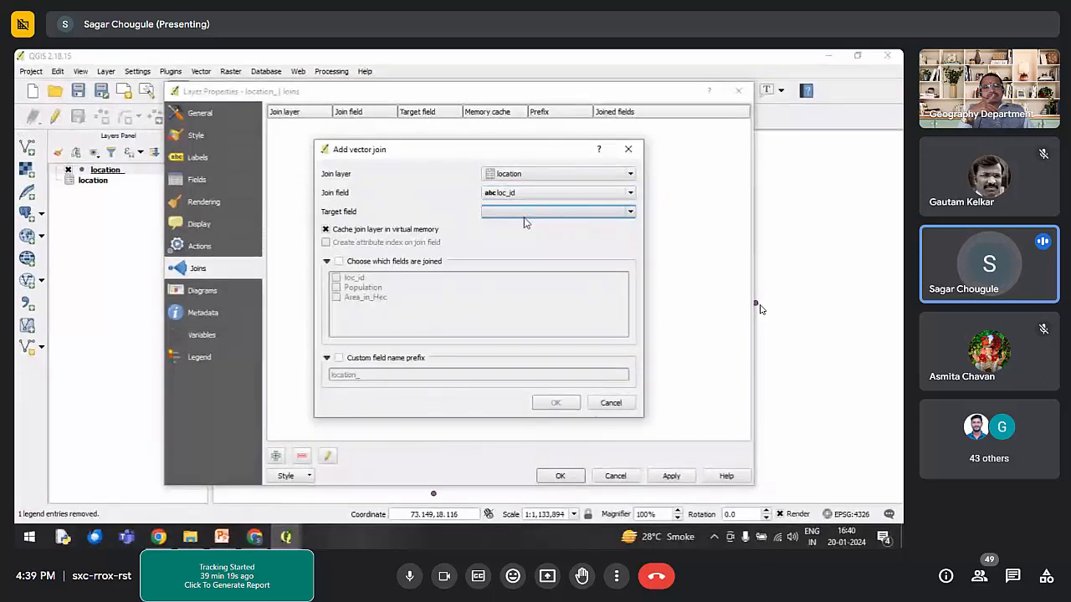
{"action": "left_click", "coordinate": [525, 213]}
{"action": "left_click", "coordinate": [516, 233]}
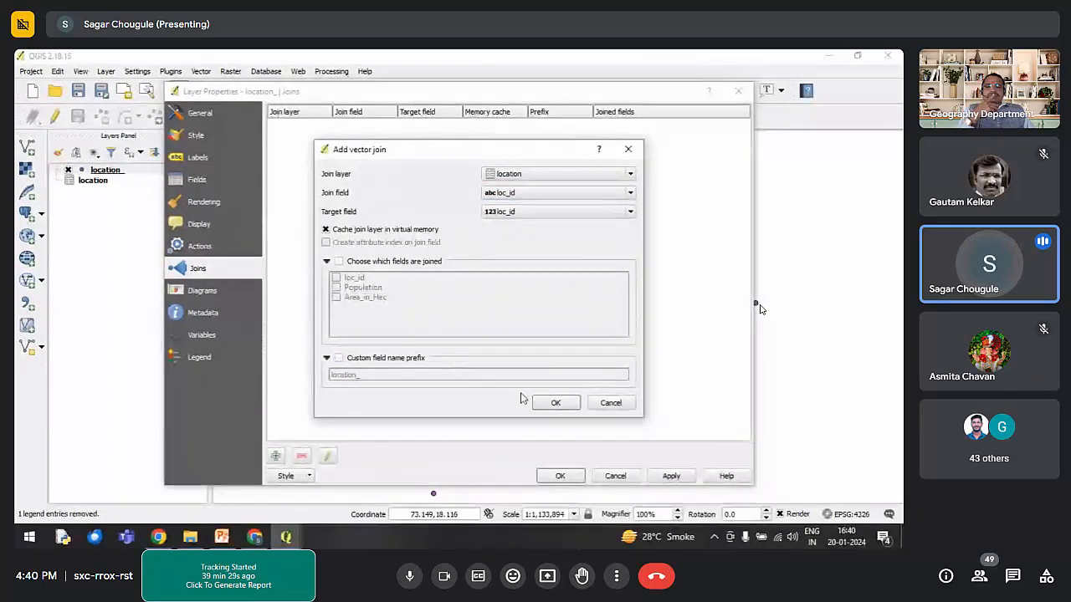
Step: Clear the join's custom field name prefix and apply the join to the reloaded location_ layer
{"action": "left_click", "coordinate": [338, 357]}
{"action": "left_click_drag", "start_coordinate": [361, 374], "coordinate": [316, 374]}
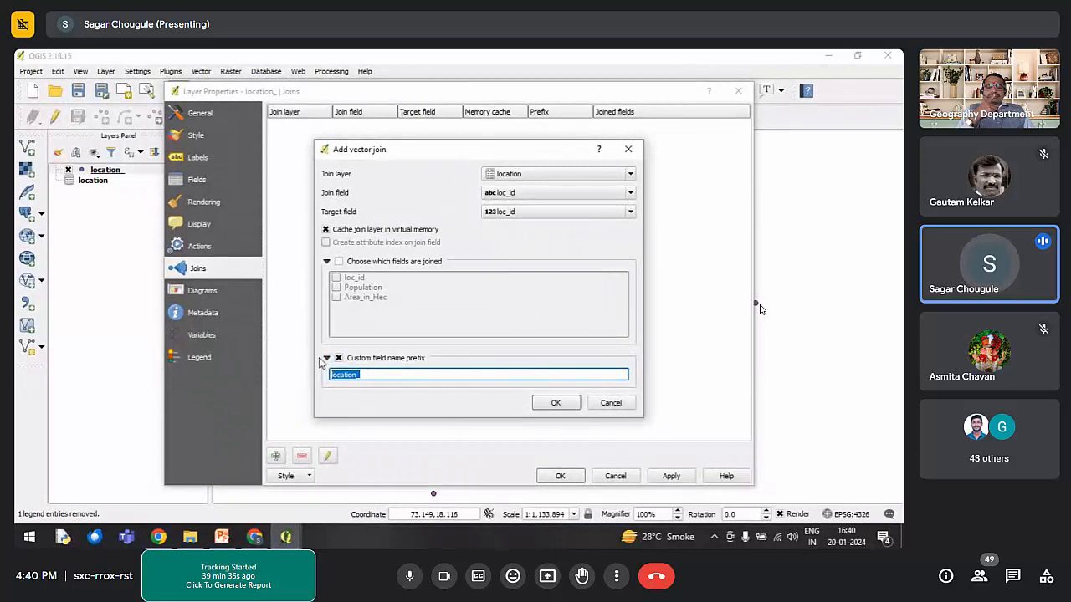
{"action": "key", "text": "BackSpace"}
{"action": "left_click", "coordinate": [556, 402]}
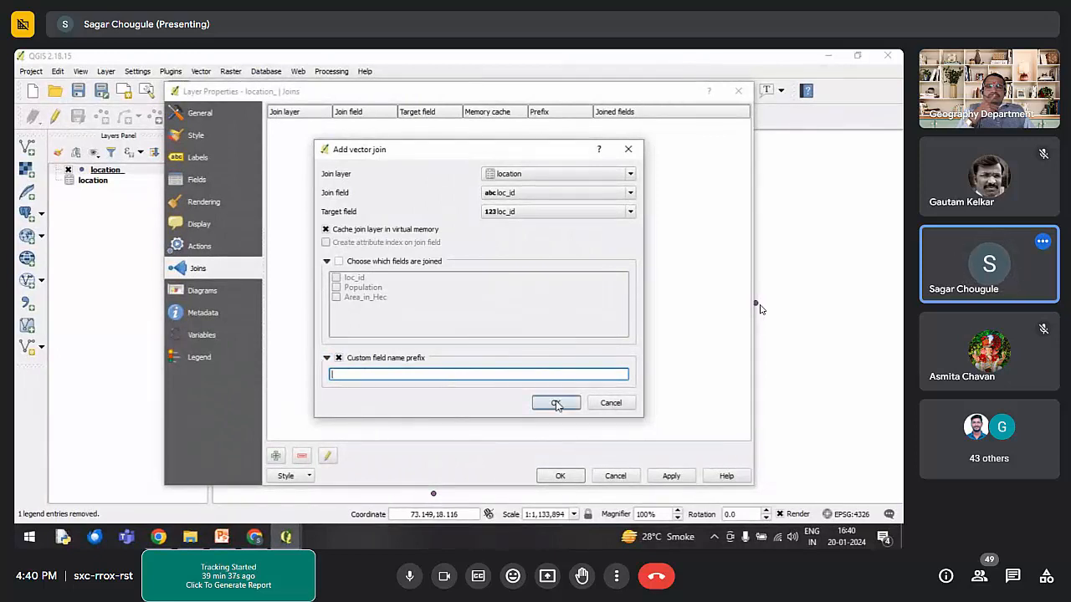
{"action": "left_click", "coordinate": [671, 476]}
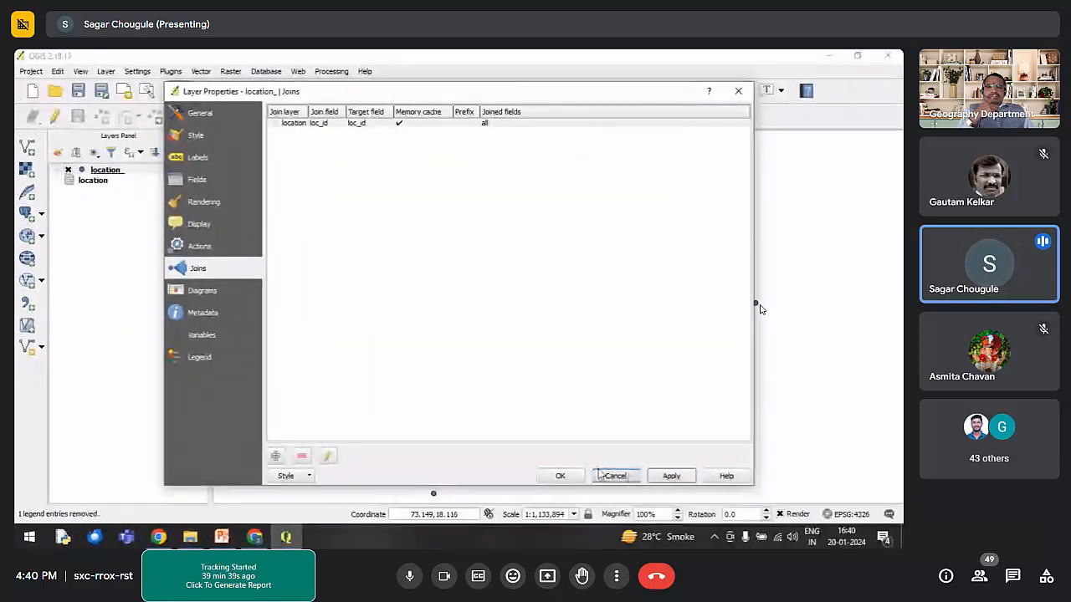
{"action": "left_click", "coordinate": [559, 476]}
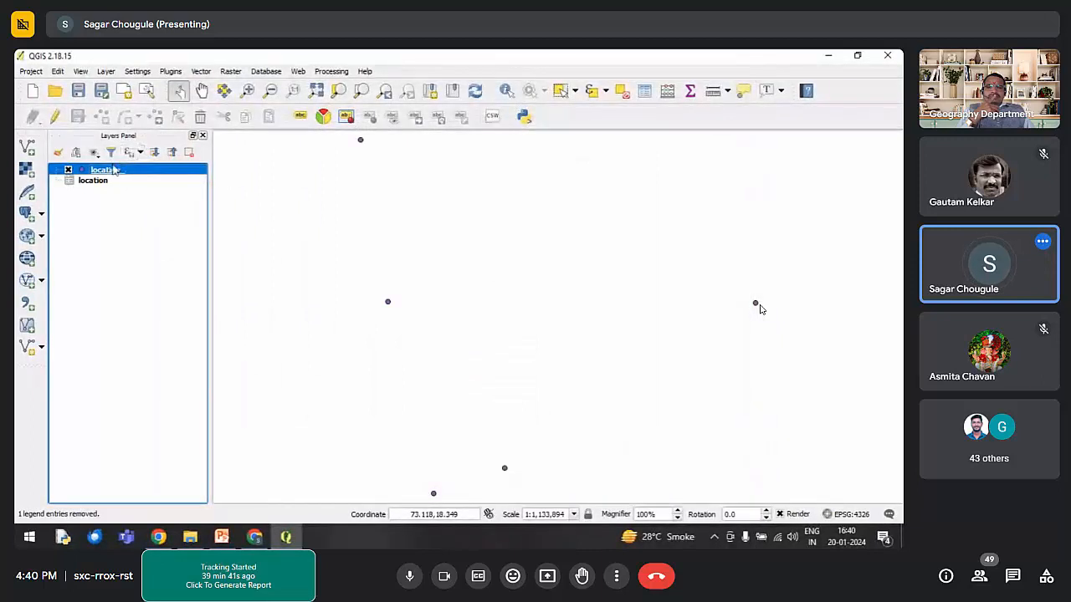
Step: Check the joined population and area columns in the location_ layer's attribute table
{"action": "right_click", "coordinate": [109, 169]}
{"action": "left_click", "coordinate": [151, 290]}
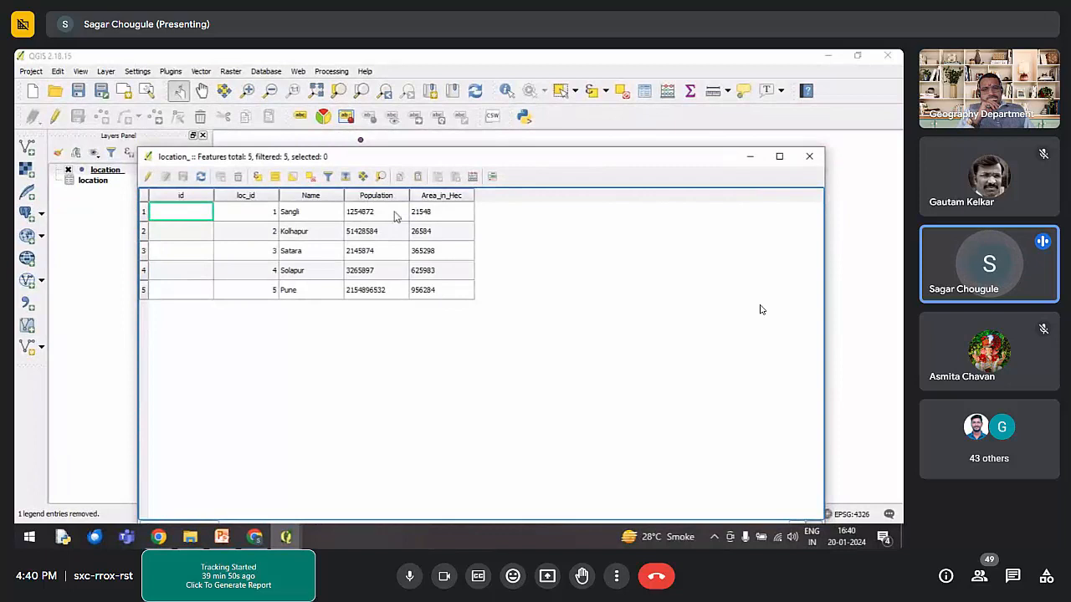
{"action": "left_click", "coordinate": [809, 156]}
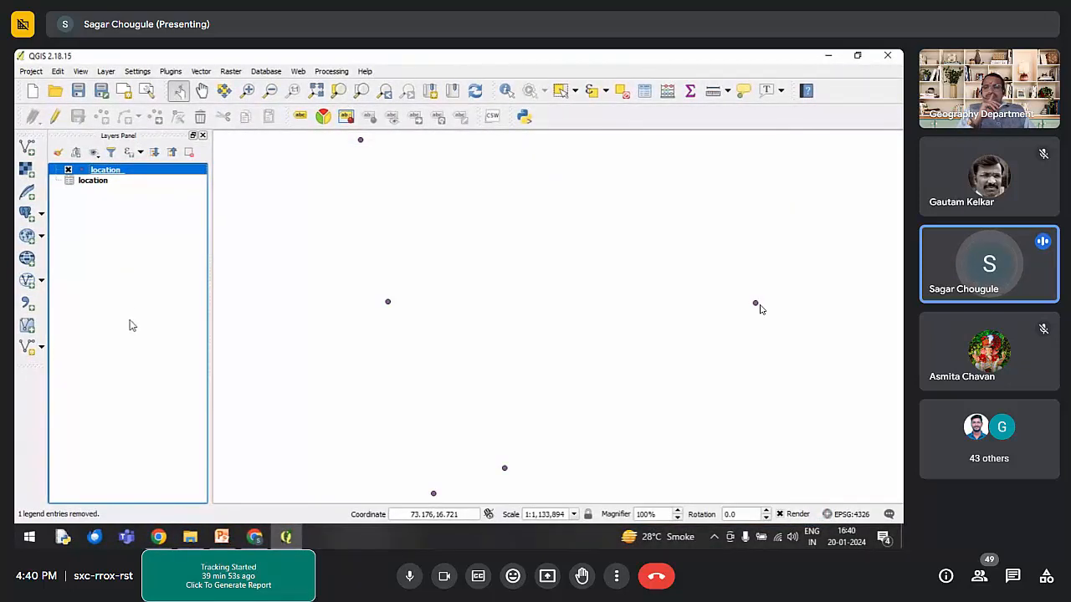
Step: Start exporting the joined location_ layer as an ESRI Shapefile, with the Lecture folder as the output location
{"action": "right_click", "coordinate": [106, 173]}
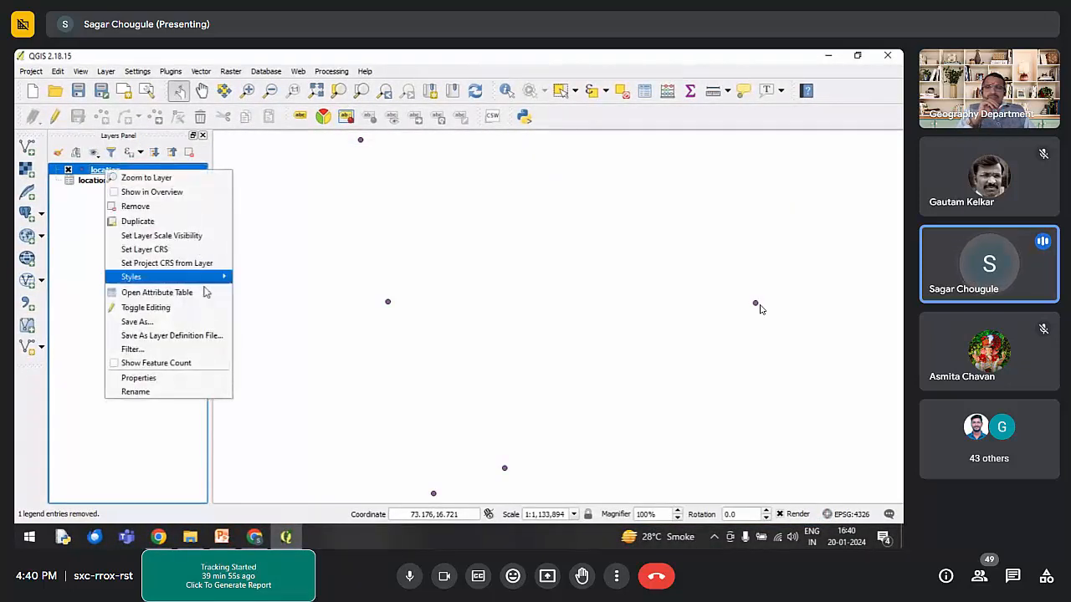
{"action": "left_click", "coordinate": [143, 323]}
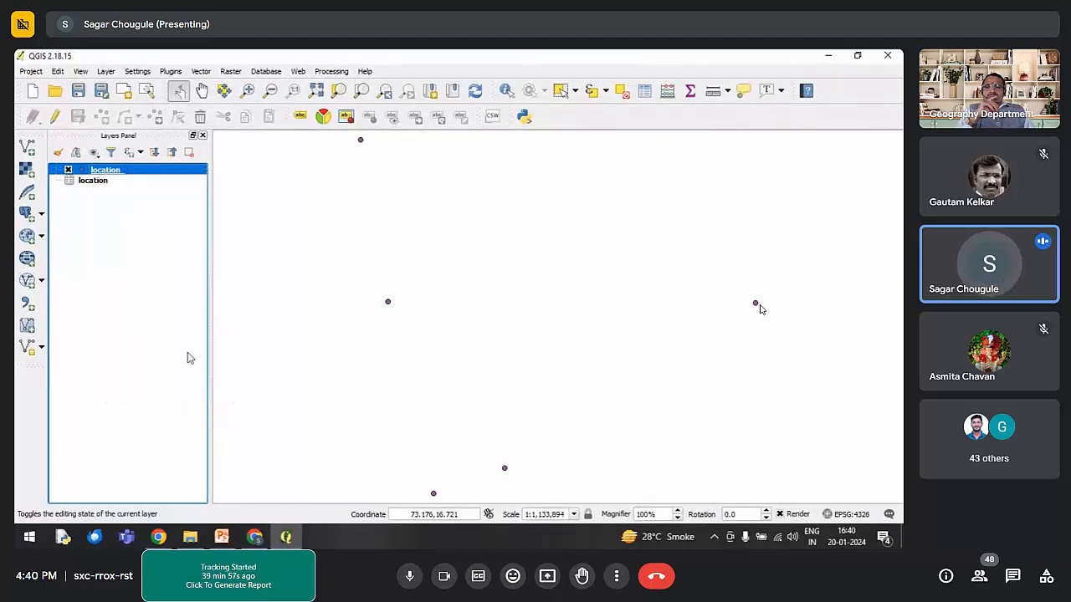
{"action": "left_click", "coordinate": [603, 131]}
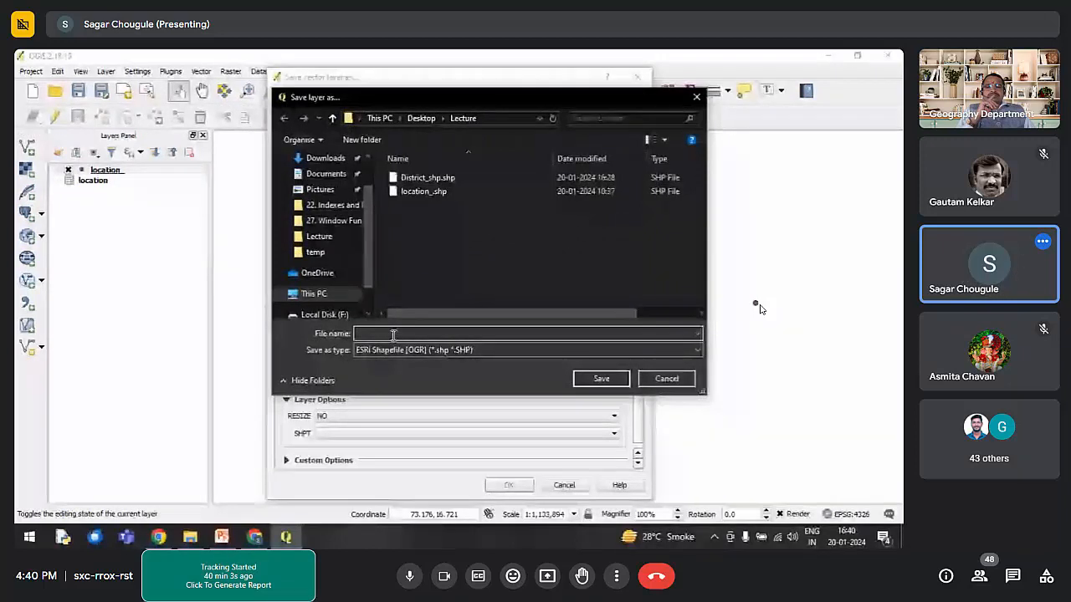
{"action": "type", "text": "data_with"}
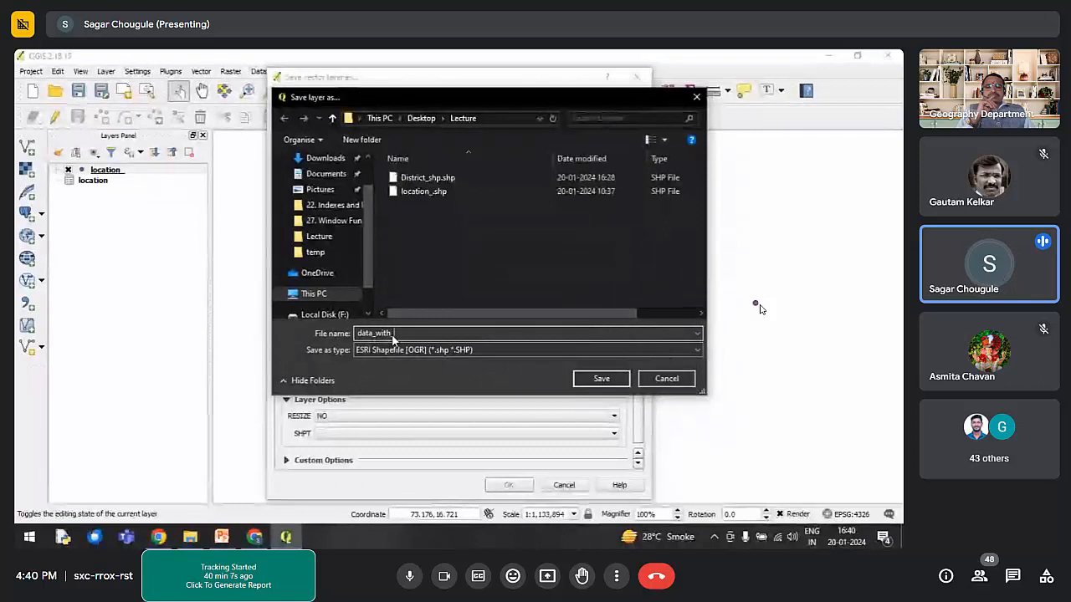
{"action": "type", "text": "_pop"}
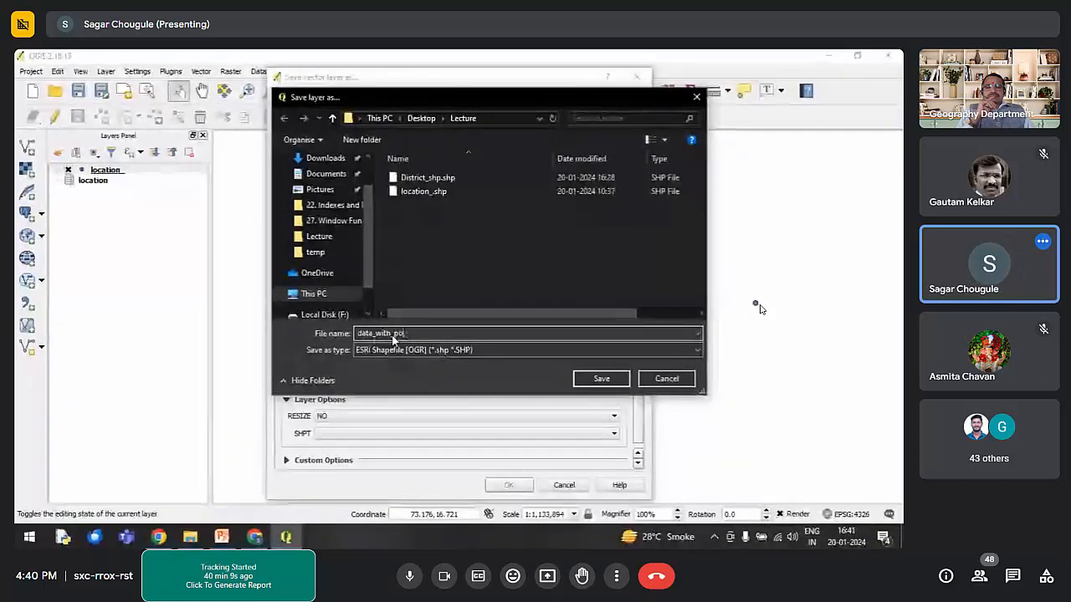
{"action": "key", "text": "BackSpace"}
{"action": "key", "text": "BackSpace"}
{"action": "key", "text": "BackSpace"}
{"action": "key", "text": "BackSpace"}
{"action": "key", "text": "BackSpace"}
{"action": "key", "text": "BackSpace"}
{"action": "key", "text": "BackSpace"}
{"action": "key", "text": "BackSpace"}
{"action": "key", "text": "BackSpace"}
{"action": "key", "text": "BackSpace"}
{"action": "key", "text": "BackSpace"}
{"action": "key", "text": "BackSpace"}
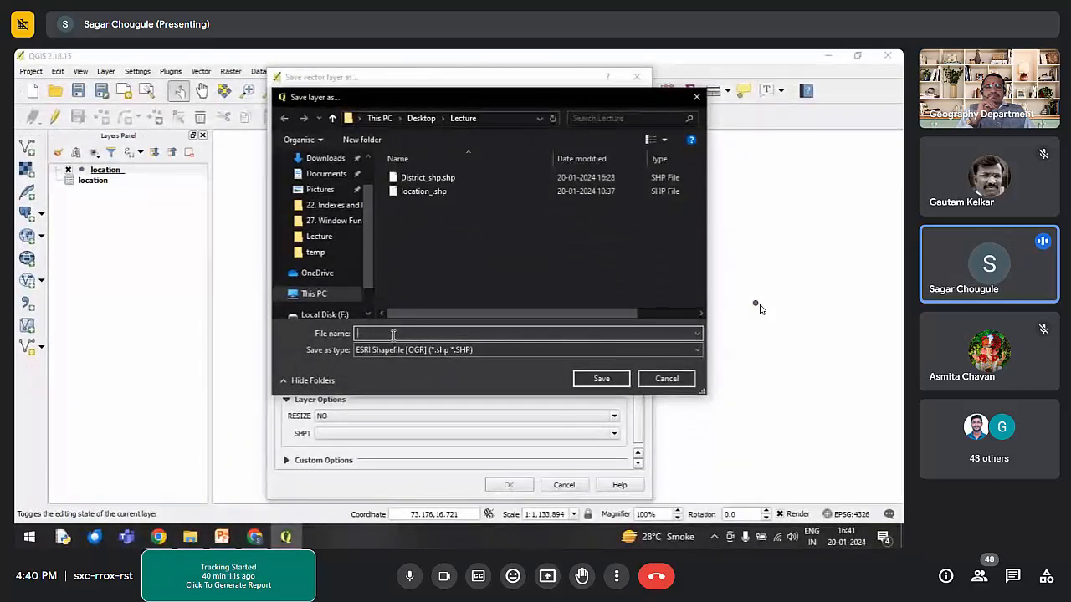
Step: Export the joined layer as dist_with_pop in the Lecture folder with Default CRS (EPSG:4326 - WGS 84), and hide the original location_ layer
{"action": "type", "text": "ist_"}
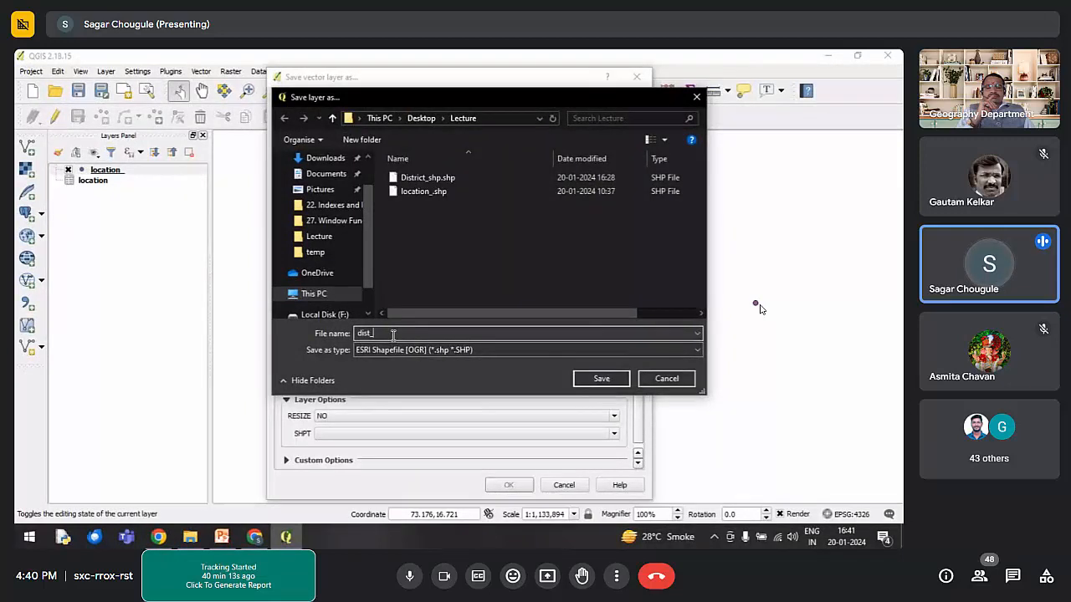
{"action": "type", "text": "with_pop"}
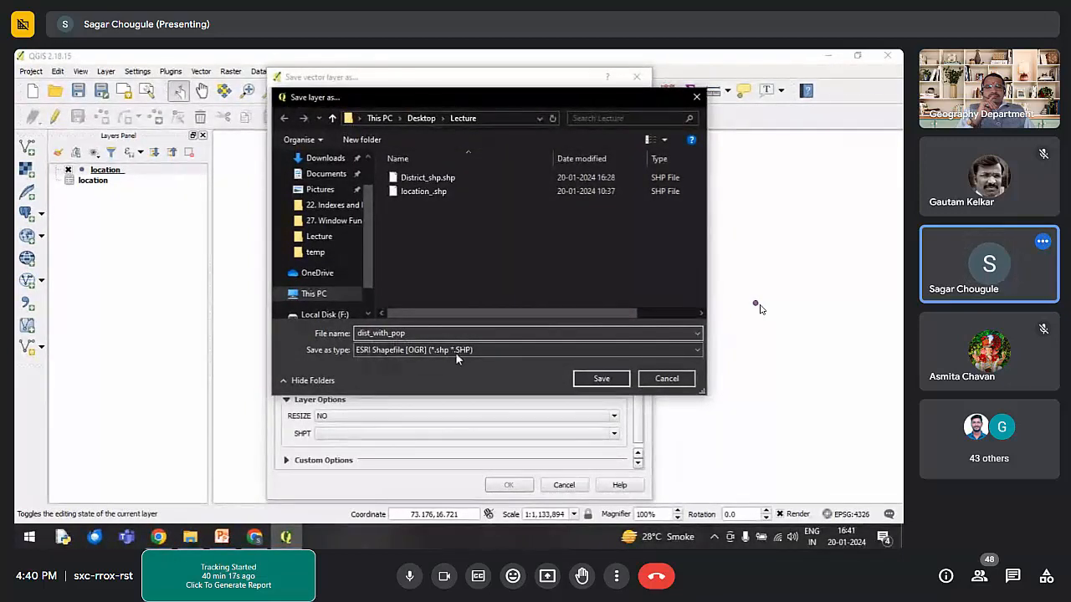
{"action": "left_click", "coordinate": [617, 388]}
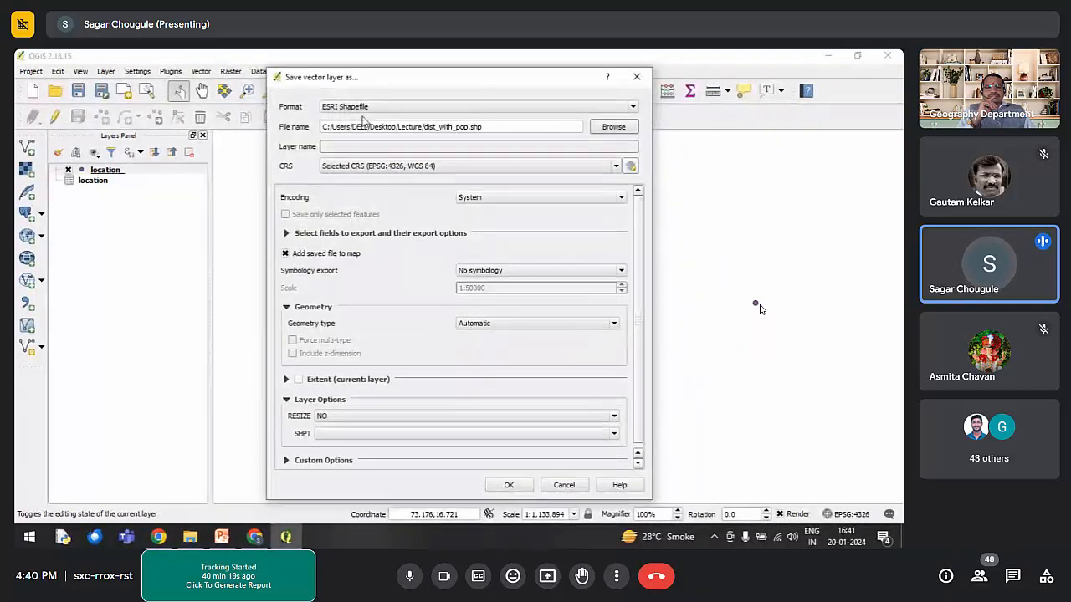
{"action": "left_click", "coordinate": [418, 165]}
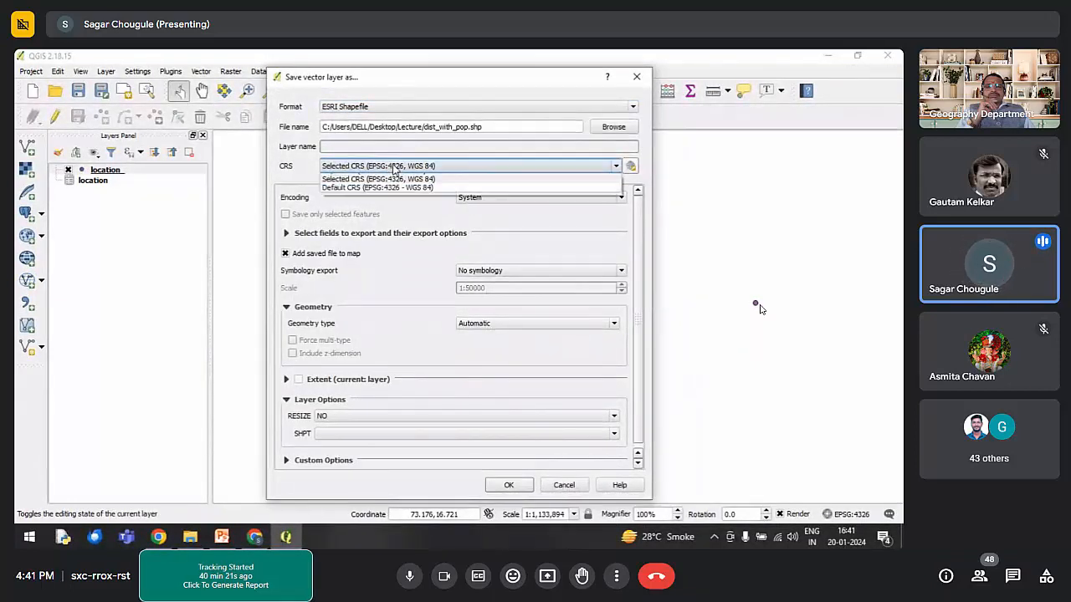
{"action": "left_click", "coordinate": [418, 197]}
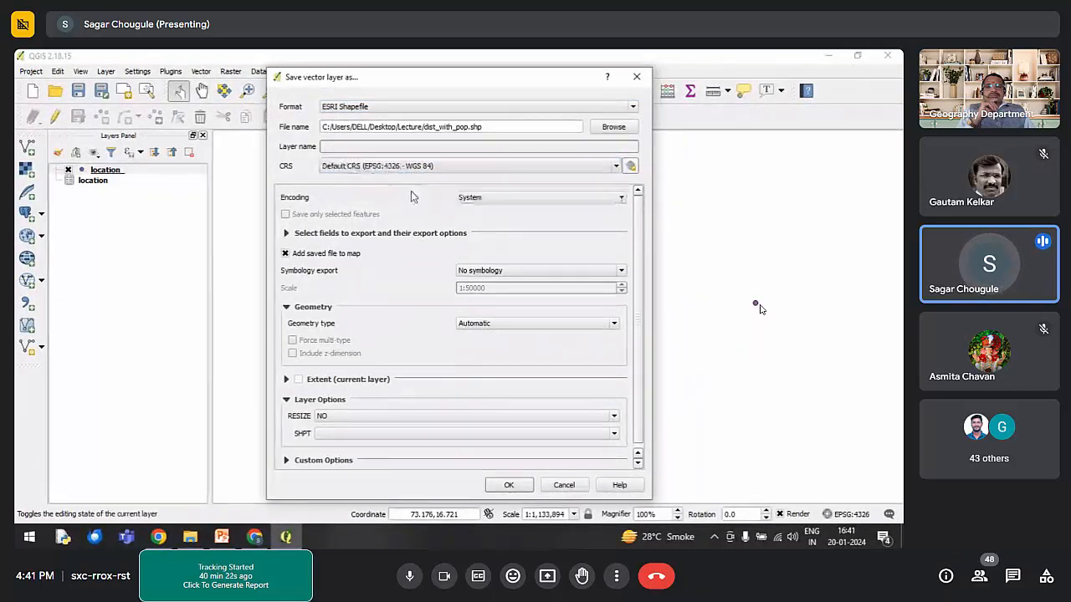
{"action": "left_click", "coordinate": [510, 486]}
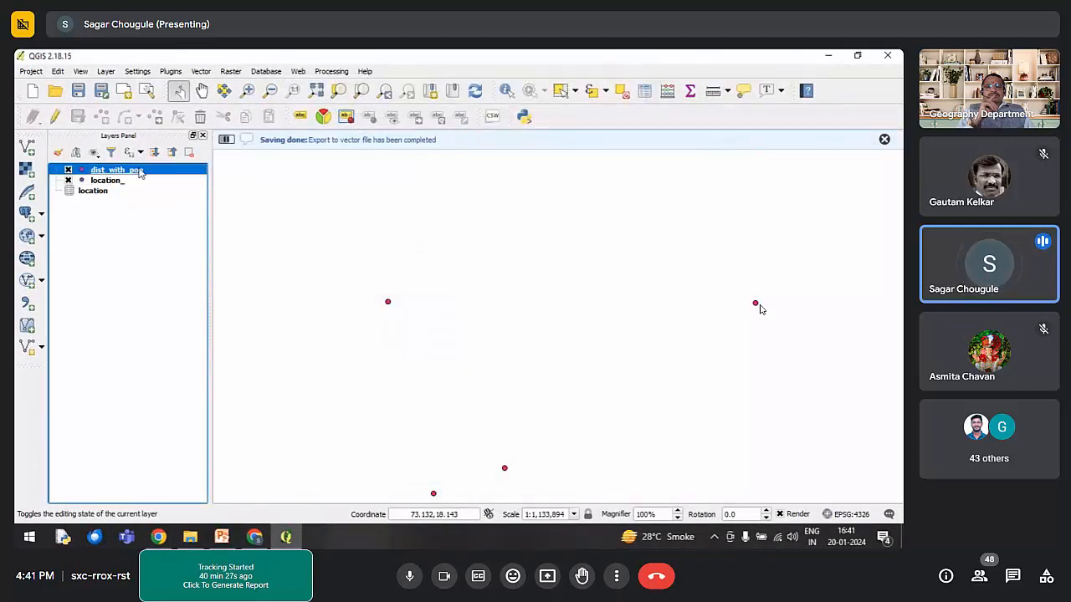
{"action": "left_click", "coordinate": [69, 181]}
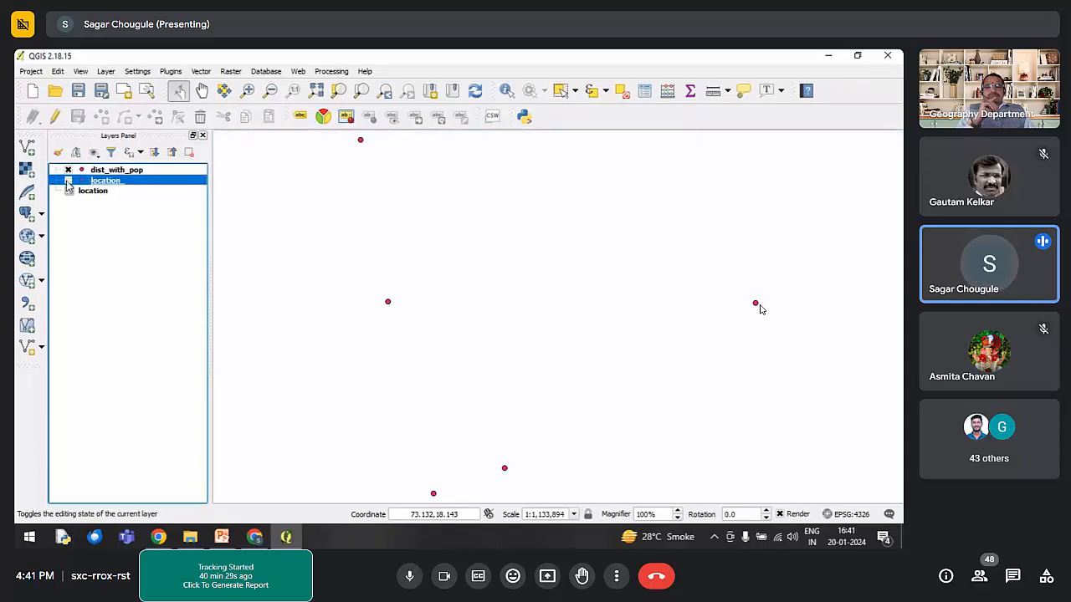
Step: Check the columns in the dist_with_pop attribute table, widening the Area_in_He column
{"action": "right_click", "coordinate": [131, 172]}
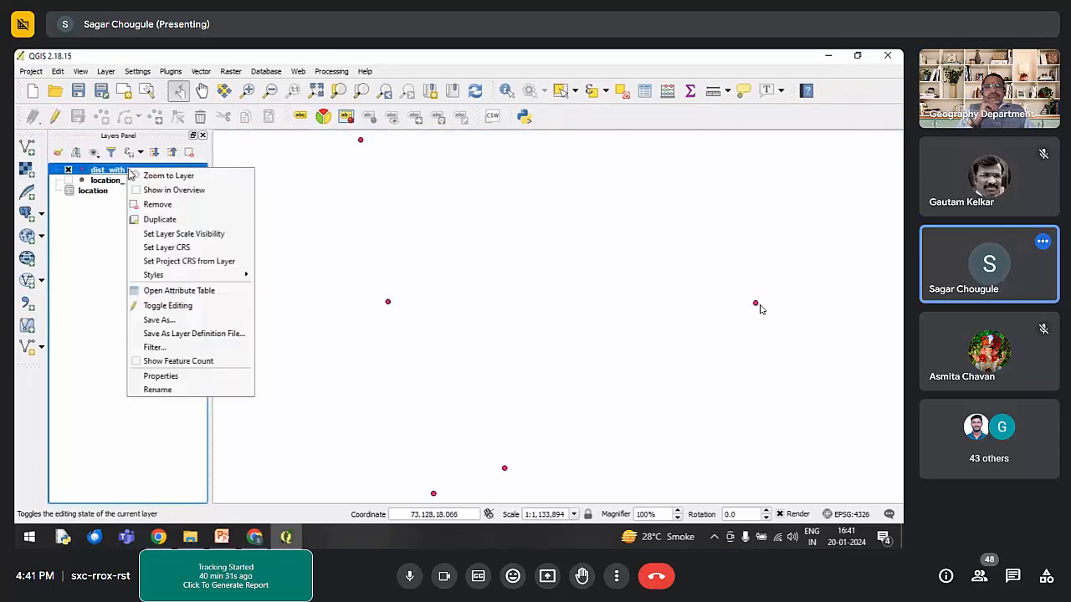
{"action": "left_click", "coordinate": [174, 290]}
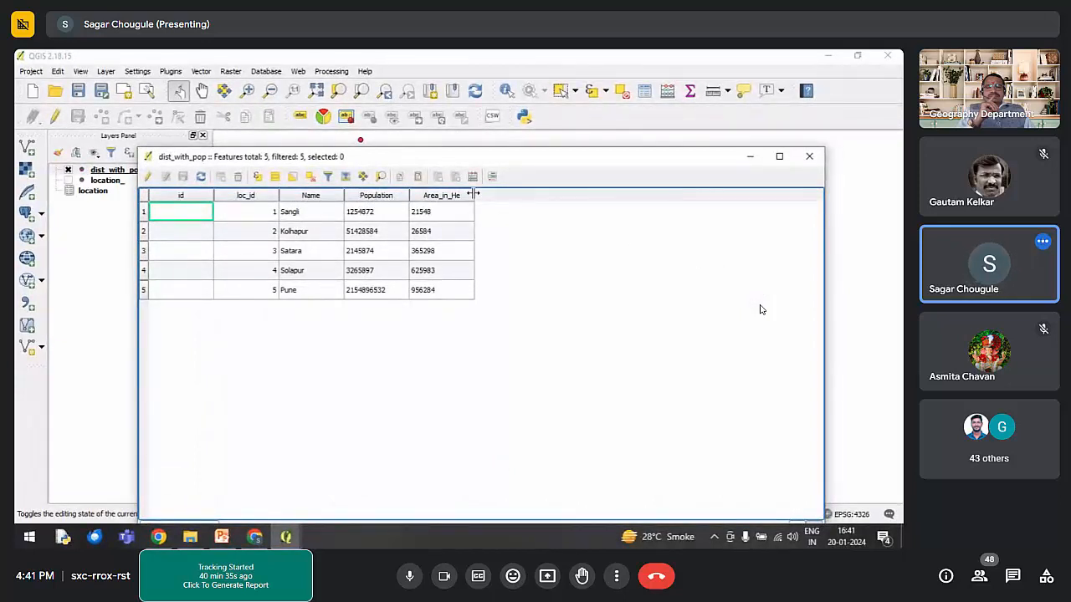
{"action": "left_click_drag", "start_coordinate": [483, 194], "coordinate": [510, 196]}
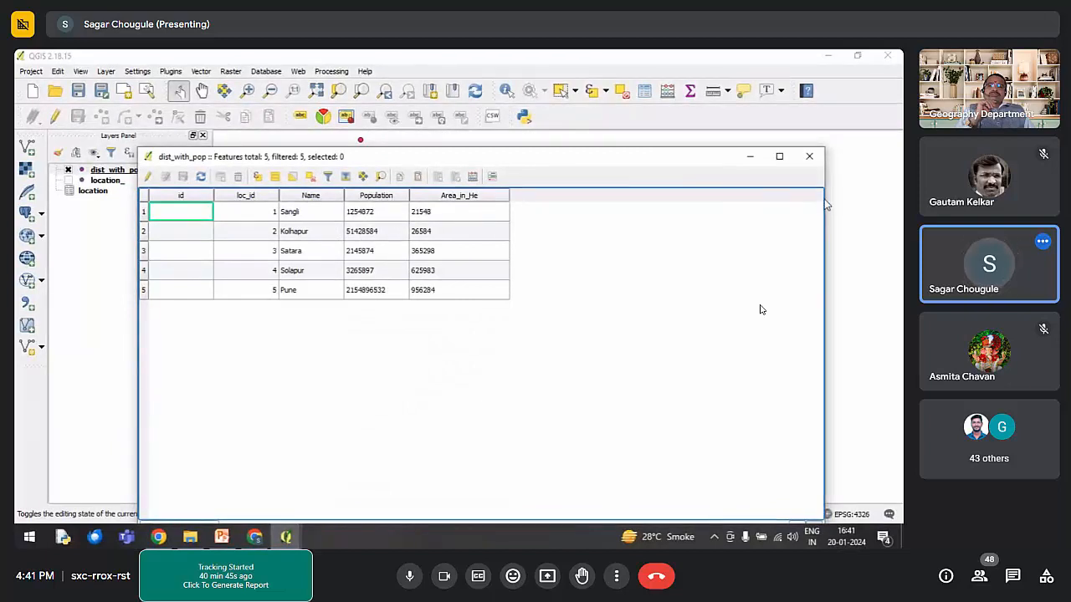
{"action": "left_click", "coordinate": [812, 160]}
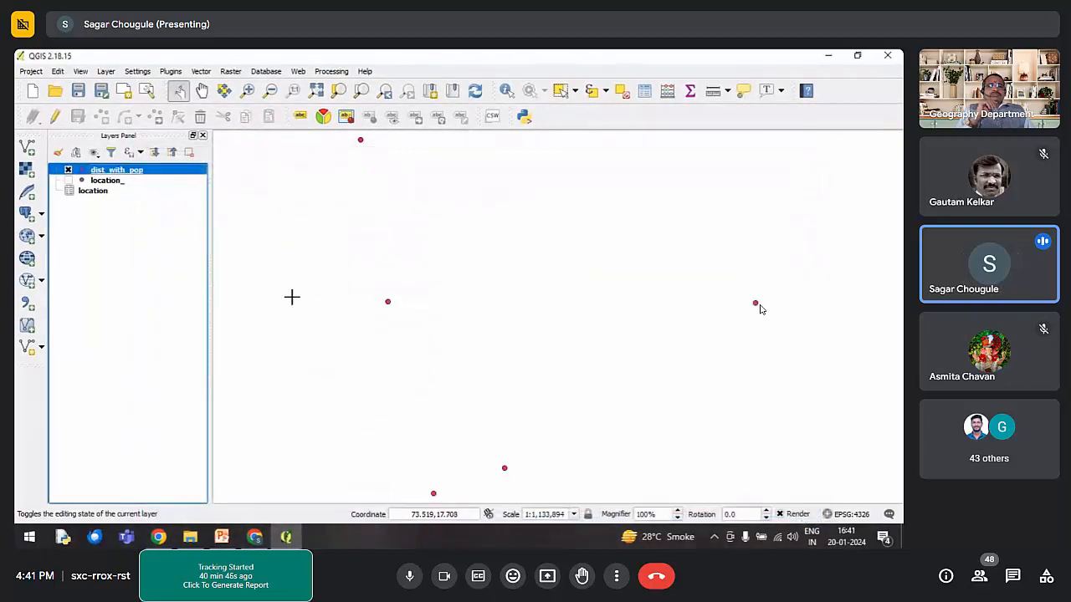
Step: Set the marker size of the dist_with_pop layer's single symbol to 10 millimetres and apply it
{"action": "right_click", "coordinate": [104, 172]}
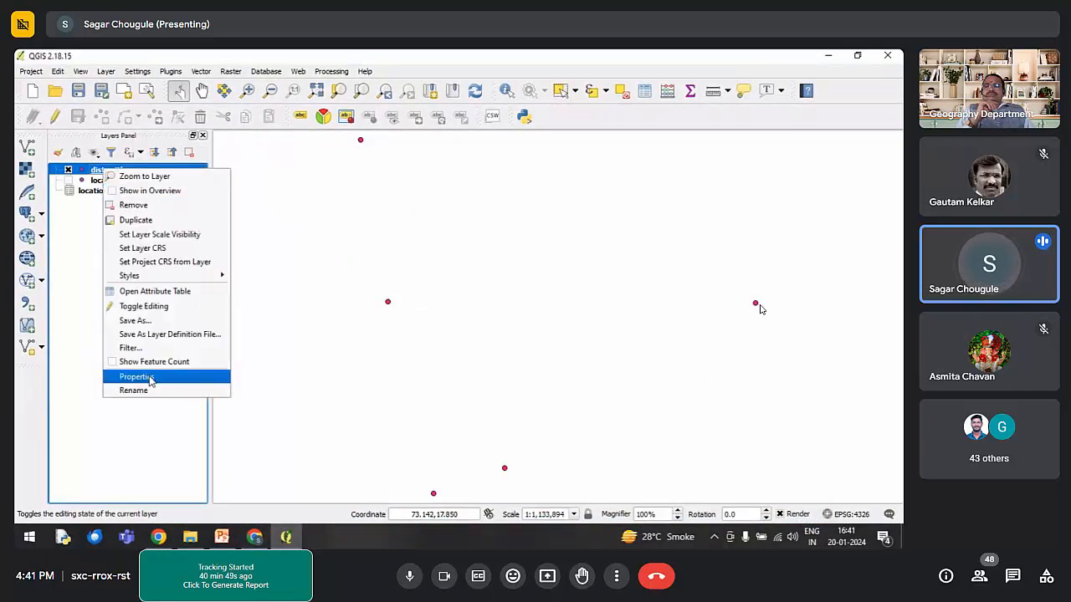
{"action": "left_click", "coordinate": [192, 375]}
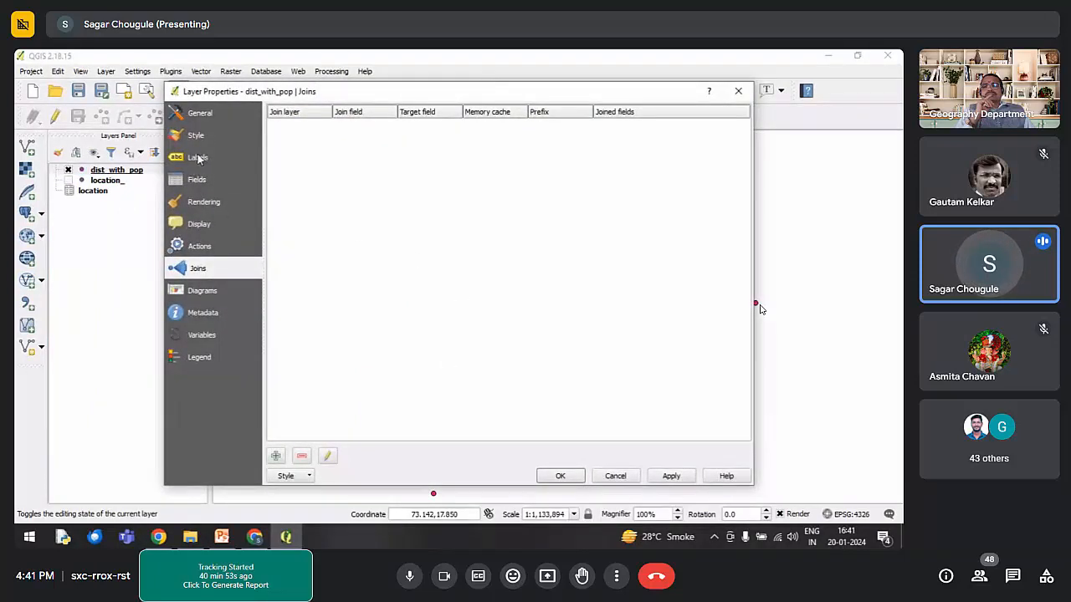
{"action": "left_click", "coordinate": [198, 135]}
{"action": "left_click_drag", "start_coordinate": [322, 283], "coordinate": [253, 282]}
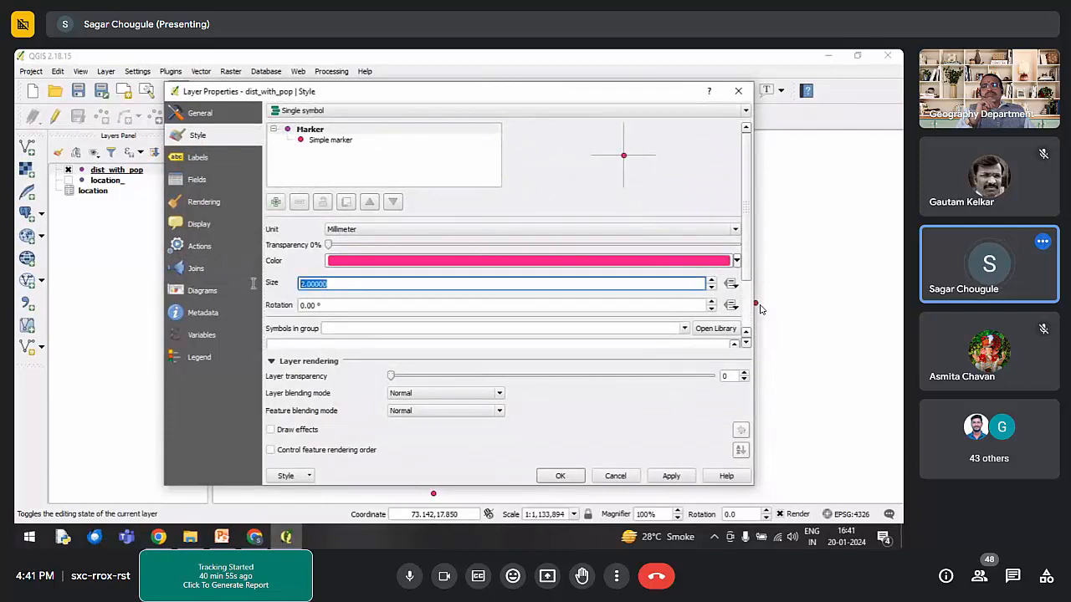
{"action": "type", "text": "10"}
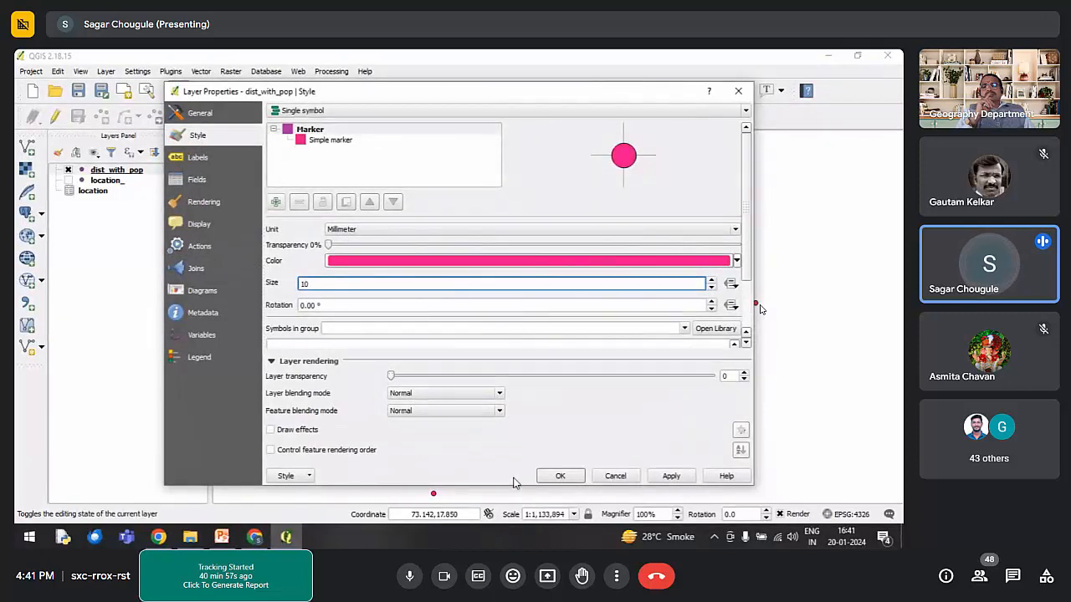
{"action": "left_click", "coordinate": [671, 475]}
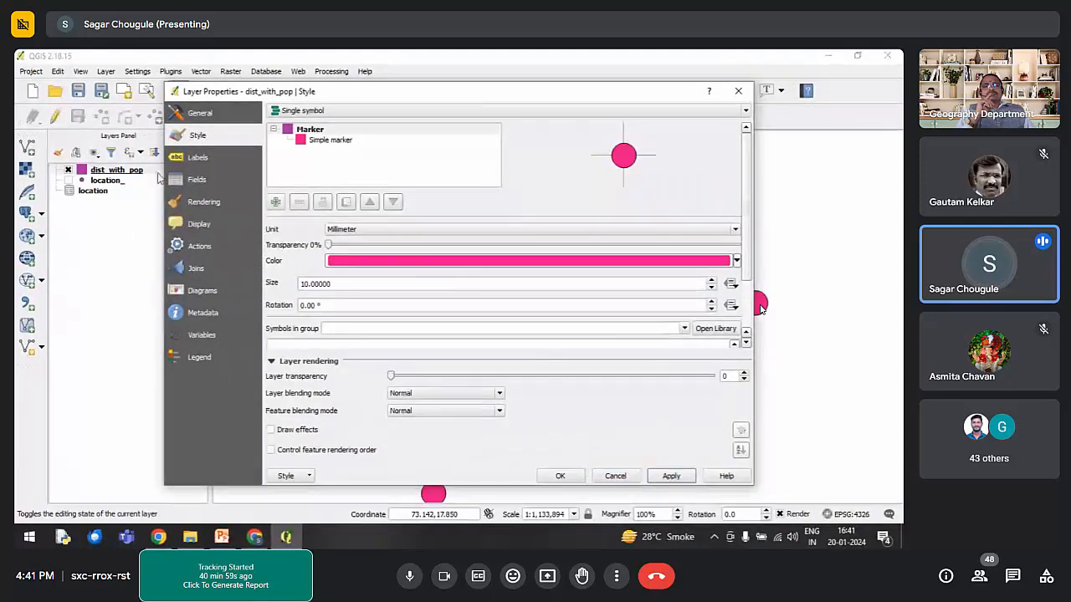
Step: Try Categorized and Graduated styling on dist_with_pop, and check which columns the Graduated style offers
{"action": "left_click_drag", "start_coordinate": [365, 97], "coordinate": [389, 253]}
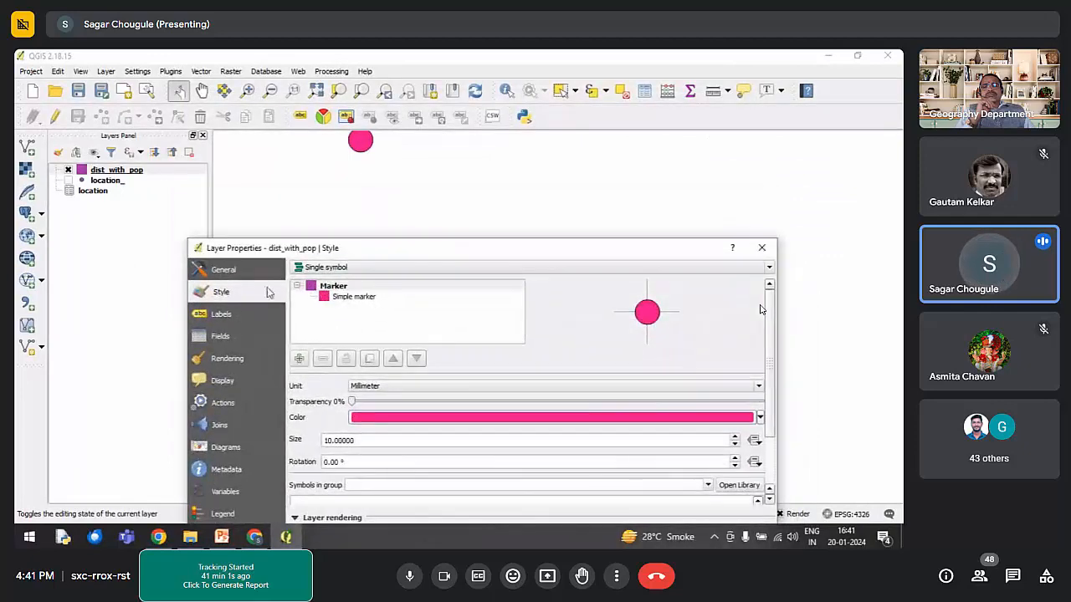
{"action": "left_click", "coordinate": [332, 268]}
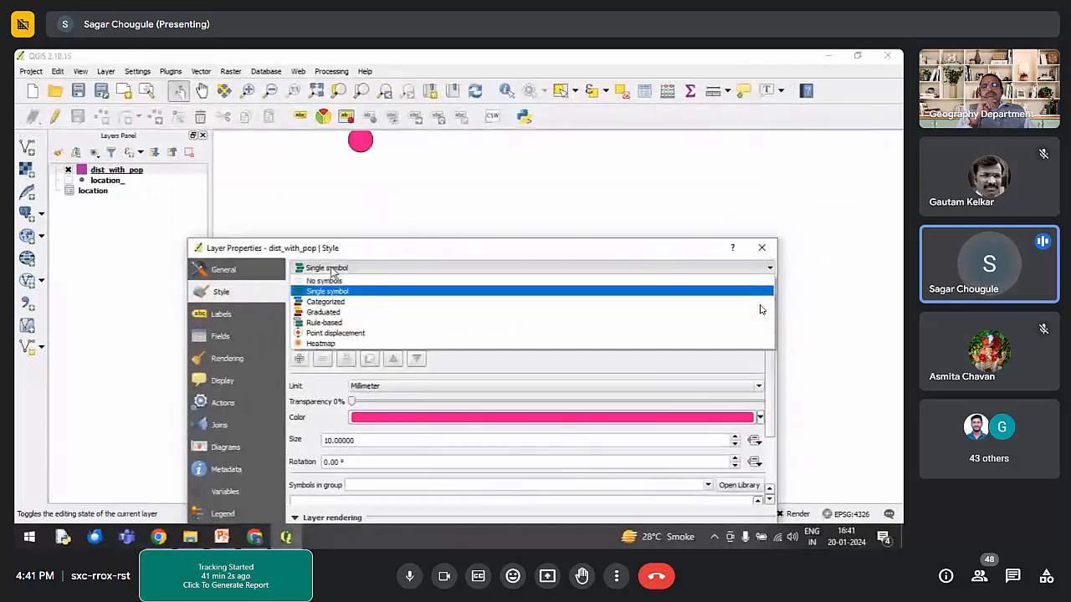
{"action": "left_click", "coordinate": [351, 307]}
{"action": "left_click_drag", "start_coordinate": [390, 249], "coordinate": [355, 199]}
{"action": "left_click", "coordinate": [334, 219]}
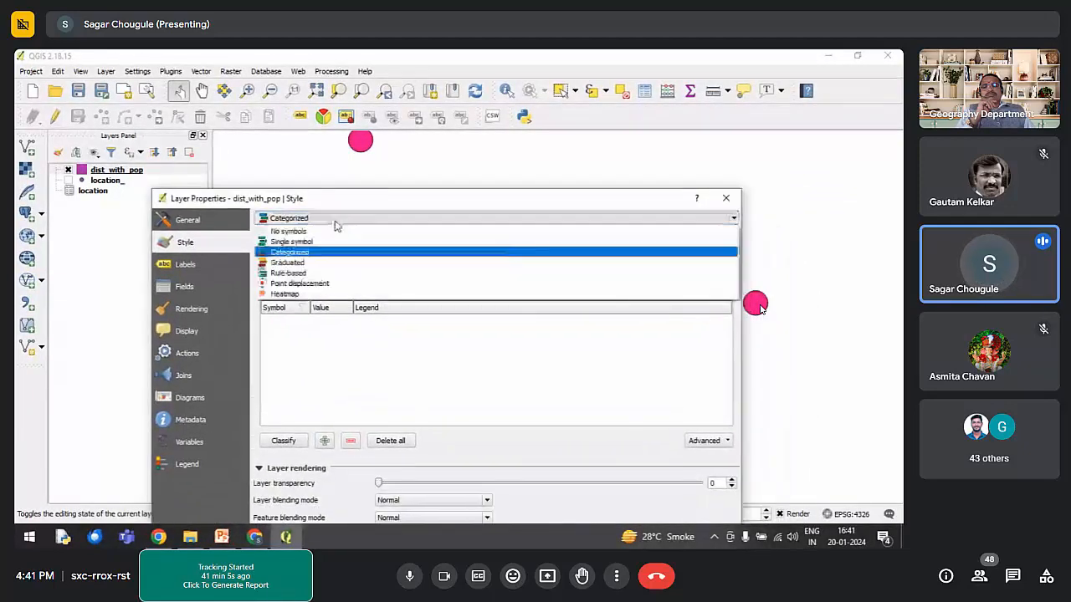
{"action": "left_click", "coordinate": [312, 263]}
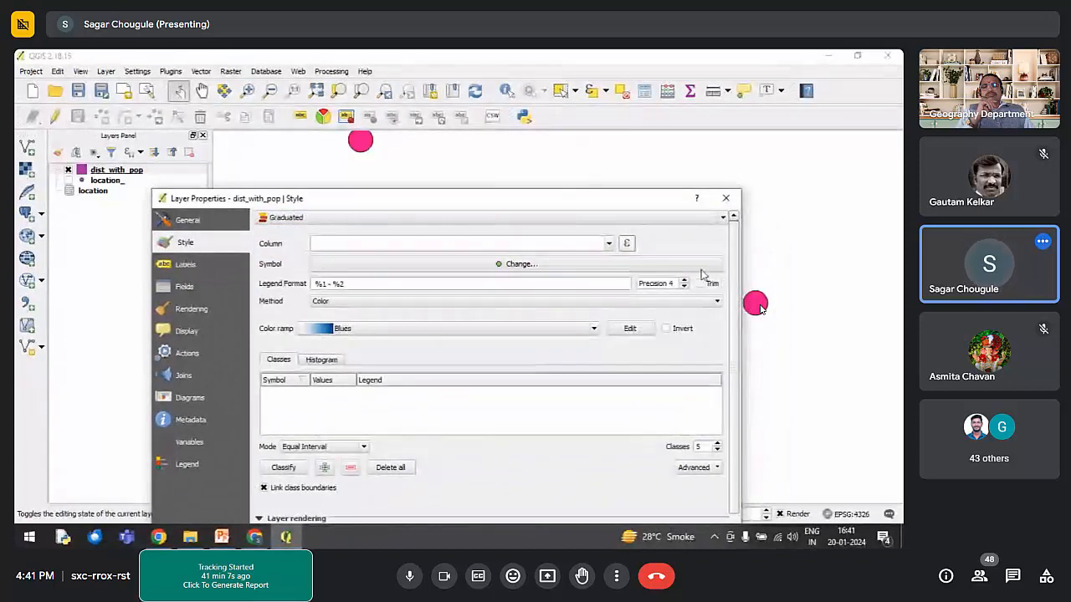
{"action": "left_click", "coordinate": [609, 244]}
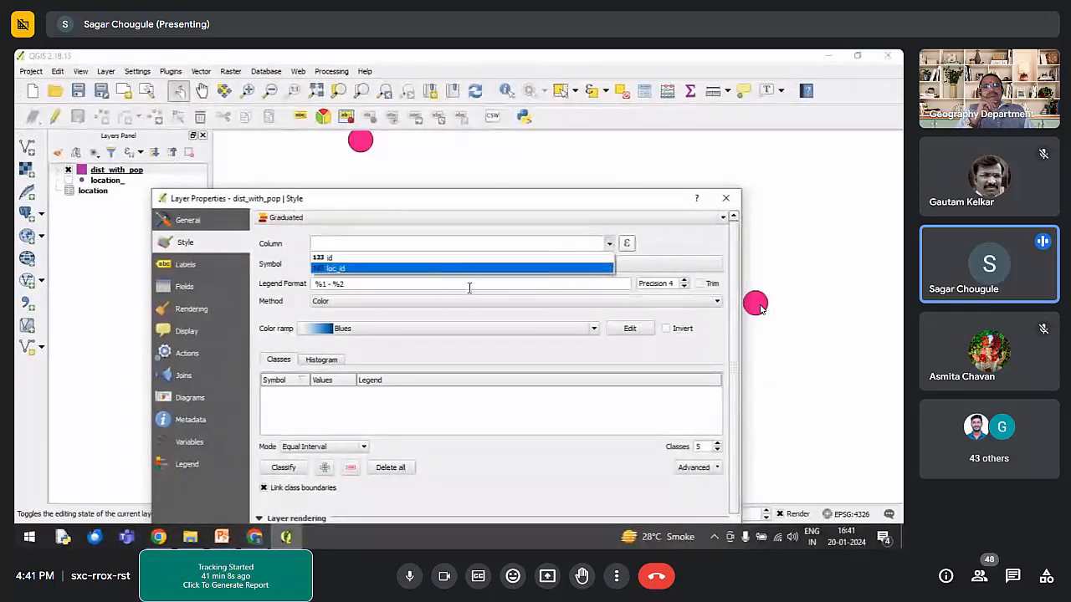
{"action": "left_click", "coordinate": [423, 236]}
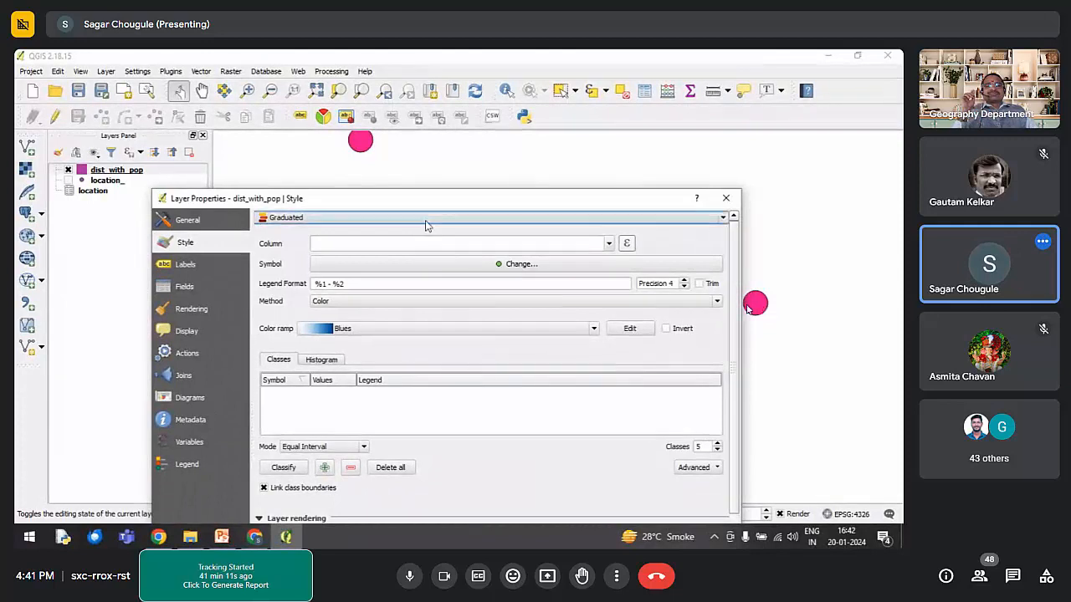
Step: Try Categorized styling of dist_with_pop by the Population column, and close the layer properties without applying it
{"action": "left_click", "coordinate": [425, 218]}
{"action": "left_click", "coordinate": [377, 253]}
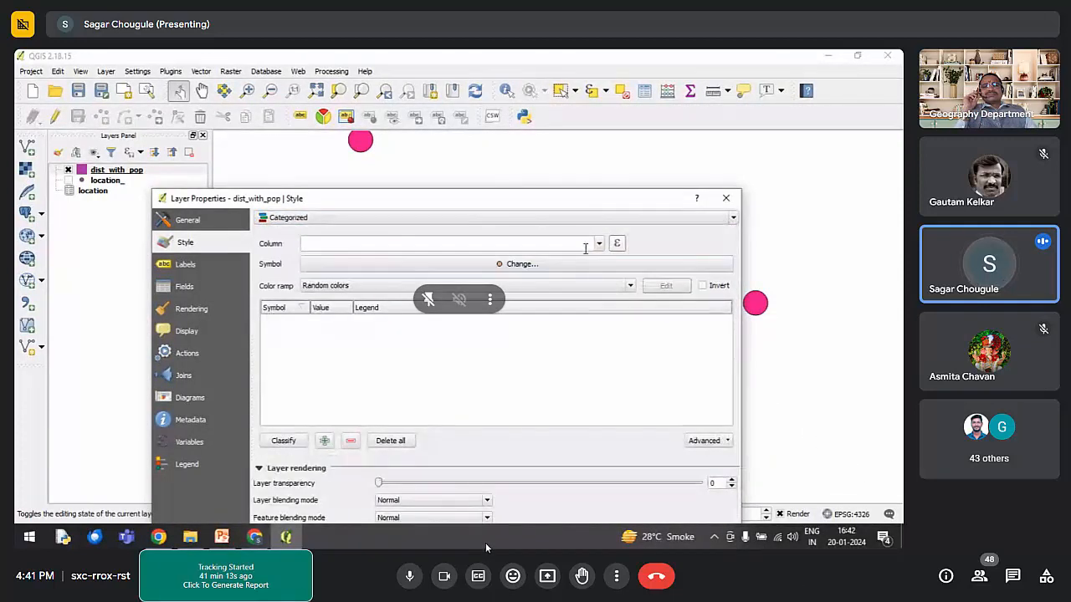
{"action": "left_click", "coordinate": [599, 245]}
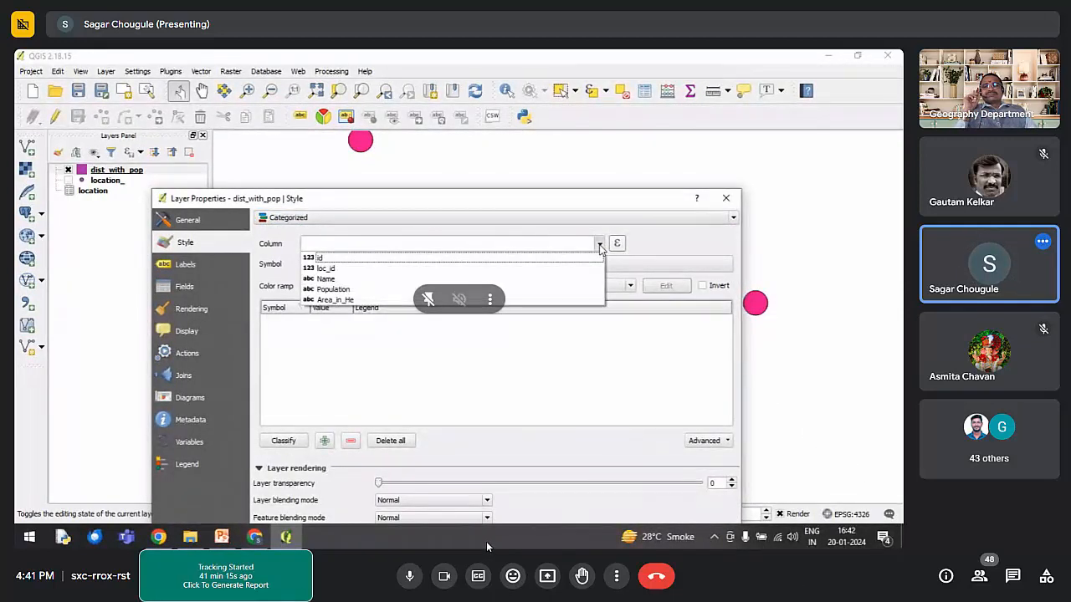
{"action": "left_click", "coordinate": [375, 290]}
{"action": "left_click", "coordinate": [655, 259]}
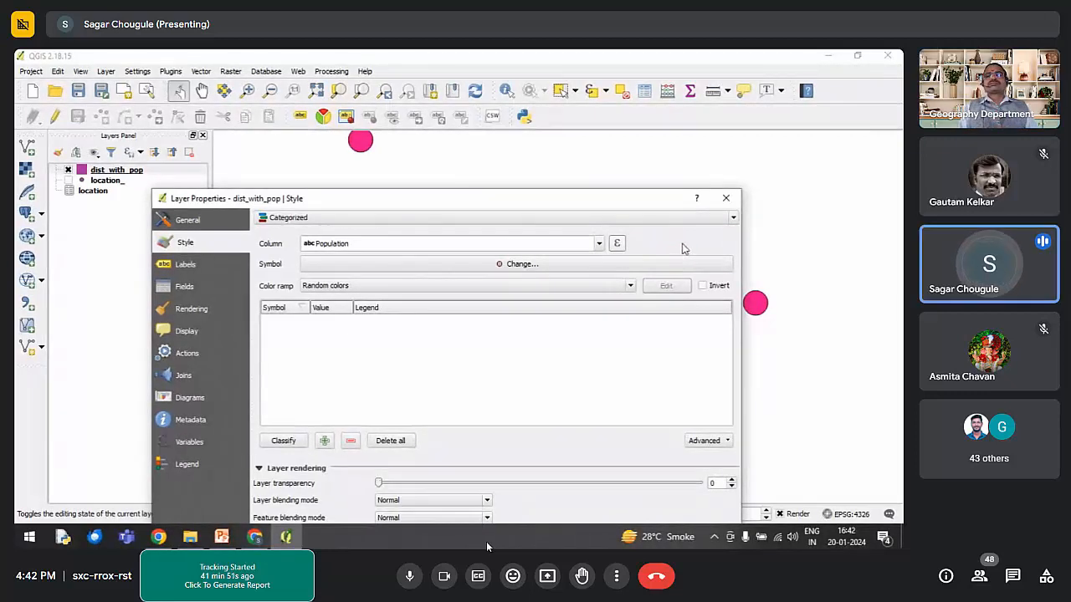
{"action": "left_click", "coordinate": [725, 199]}
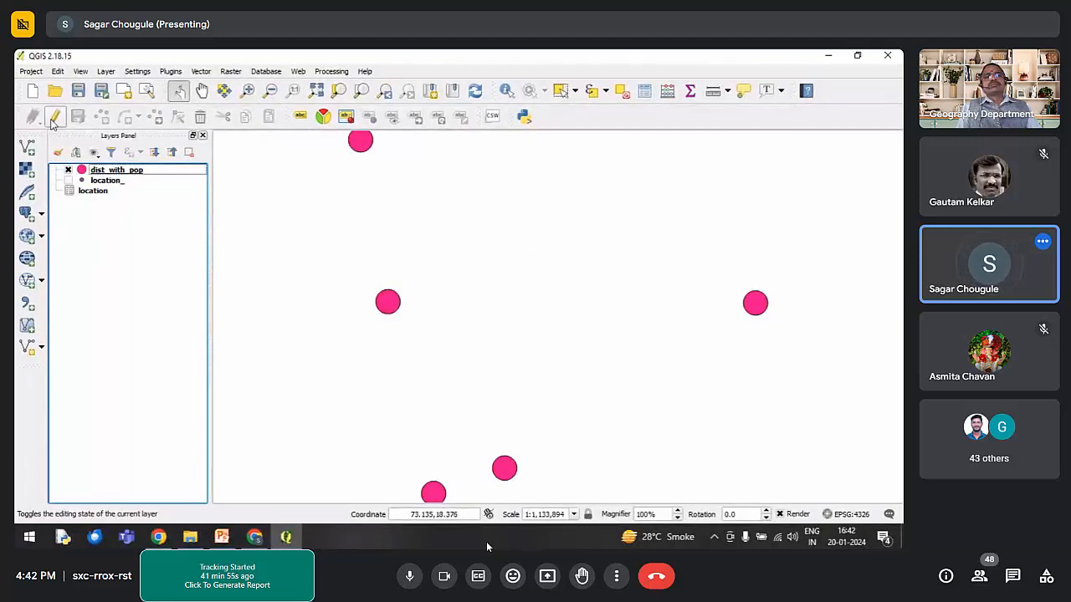
Step: Add the District_shp.shp shapefile from the Lecture folder to the project as a vector layer
{"action": "left_click", "coordinate": [27, 147]}
{"action": "left_click", "coordinate": [577, 321]}
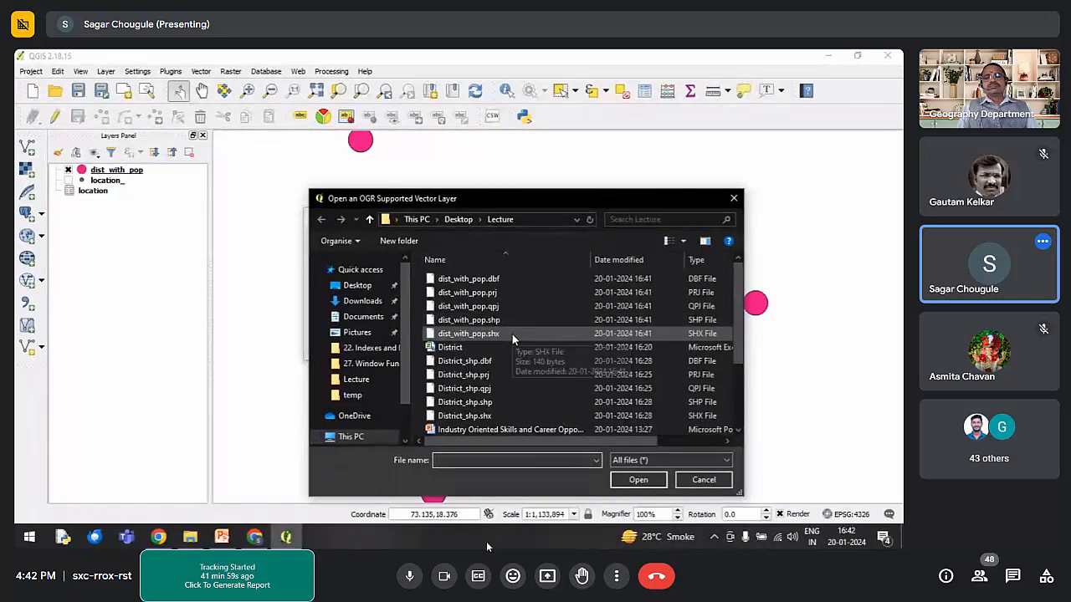
{"action": "scroll", "coordinate": [512, 351], "scroll_direction": "down", "scroll_amount": 1}
{"action": "left_click", "coordinate": [512, 373]}
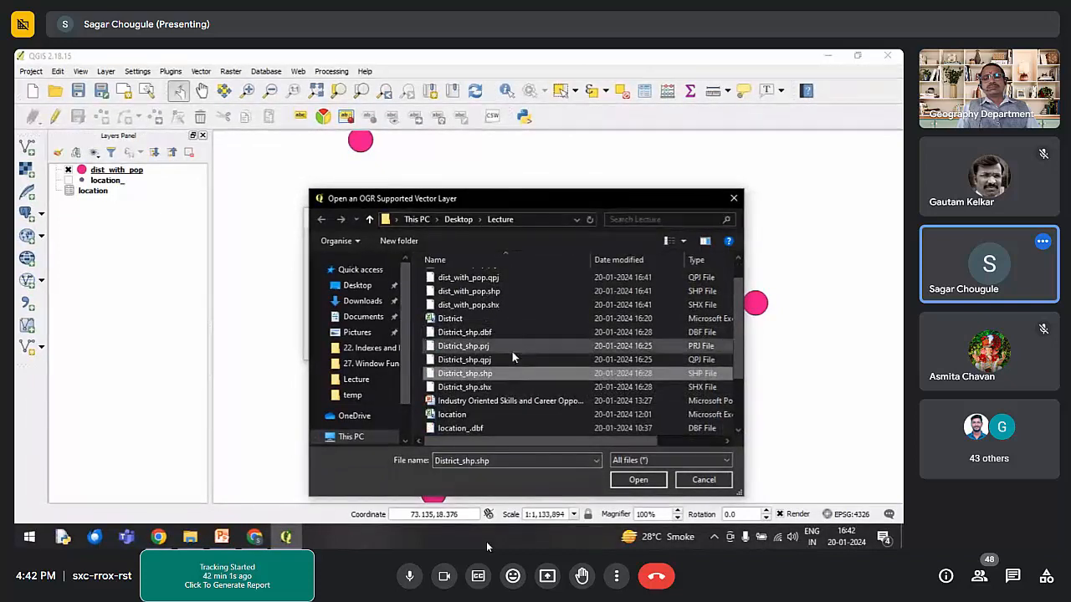
{"action": "left_click", "coordinate": [638, 479]}
{"action": "left_click", "coordinate": [473, 347]}
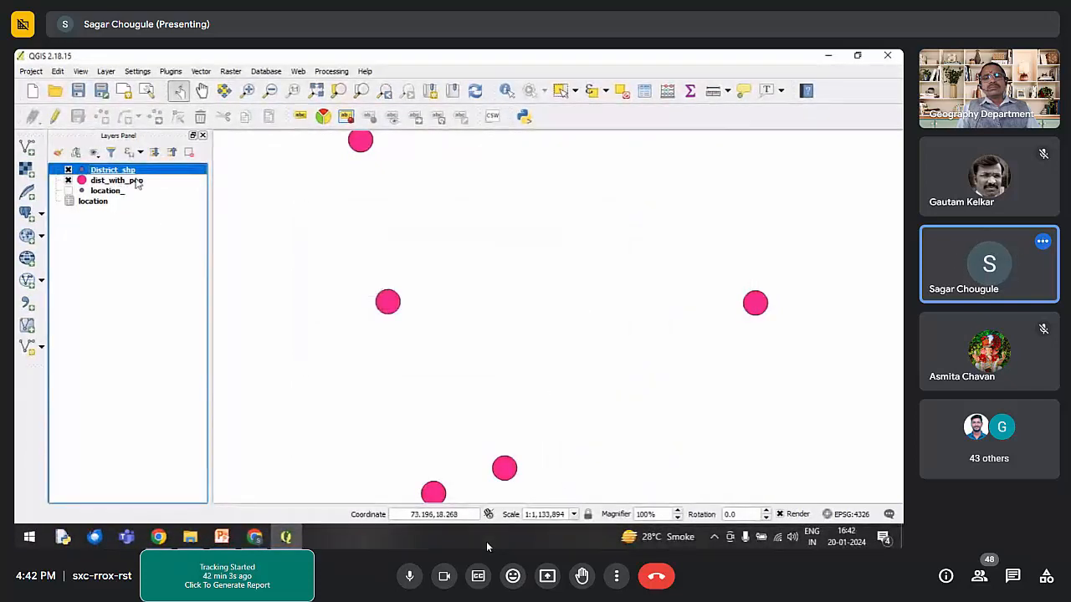
Step: Set the District_shp layer's style to Graduated with Temperatur as the classification column
{"action": "right_click", "coordinate": [118, 170]}
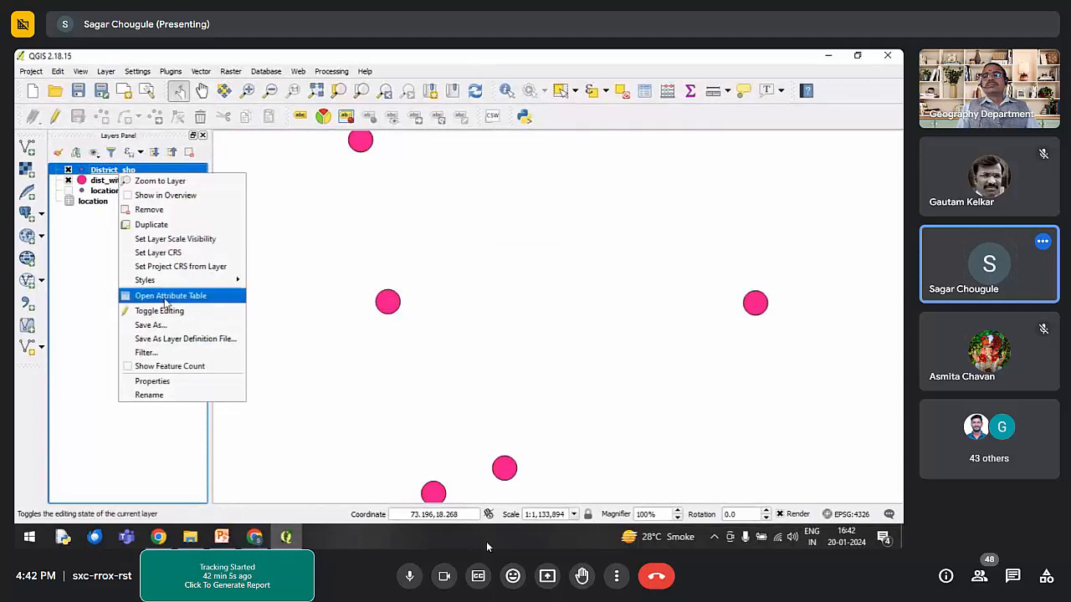
{"action": "left_click", "coordinate": [161, 382]}
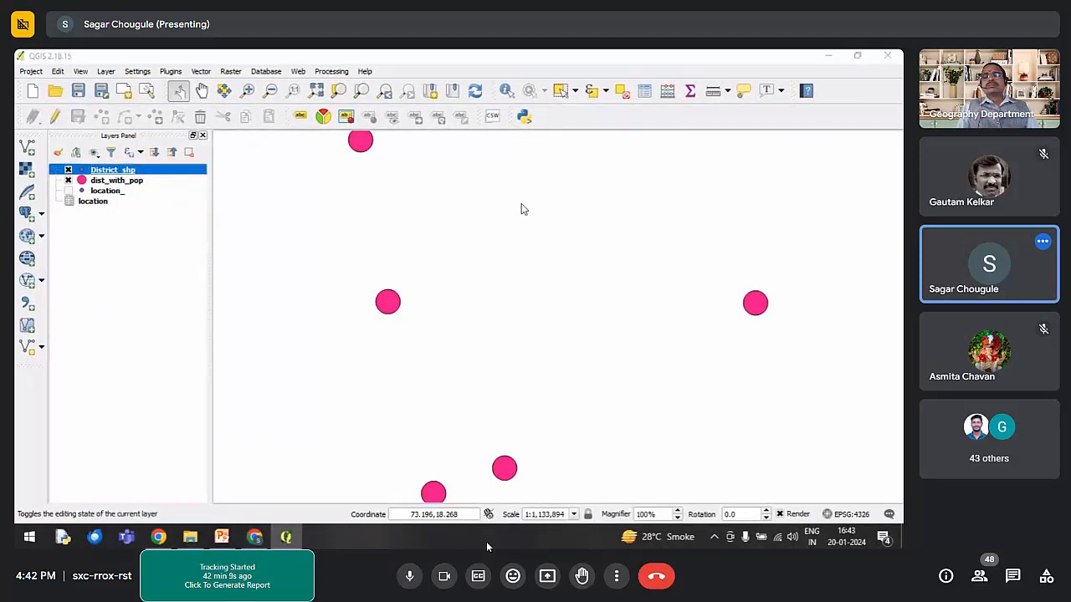
{"action": "left_click_drag", "start_coordinate": [421, 199], "coordinate": [415, 100]}
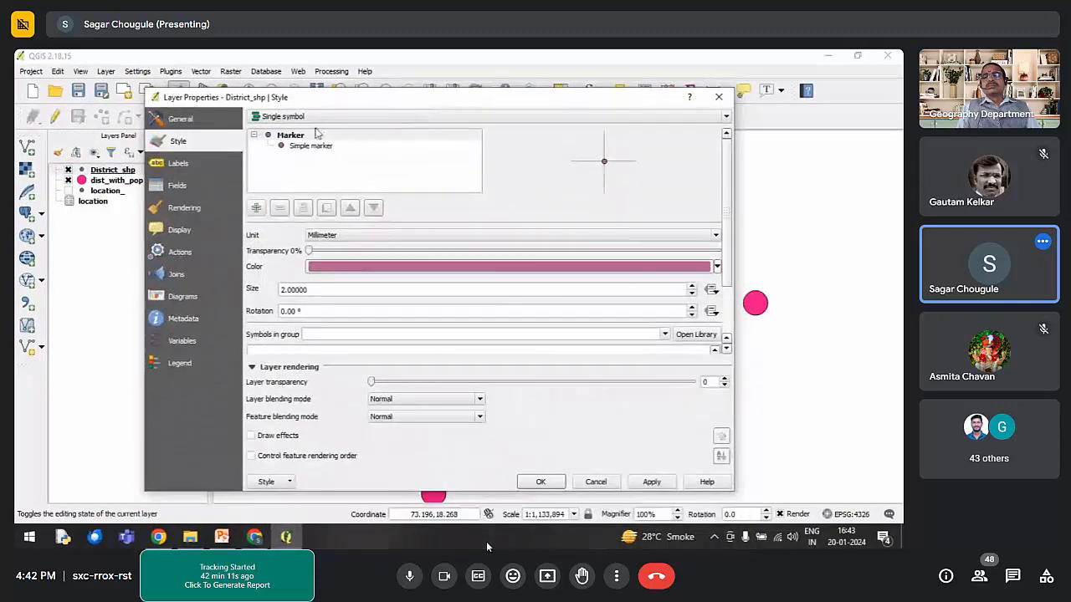
{"action": "left_click", "coordinate": [352, 117]}
{"action": "left_click", "coordinate": [303, 163]}
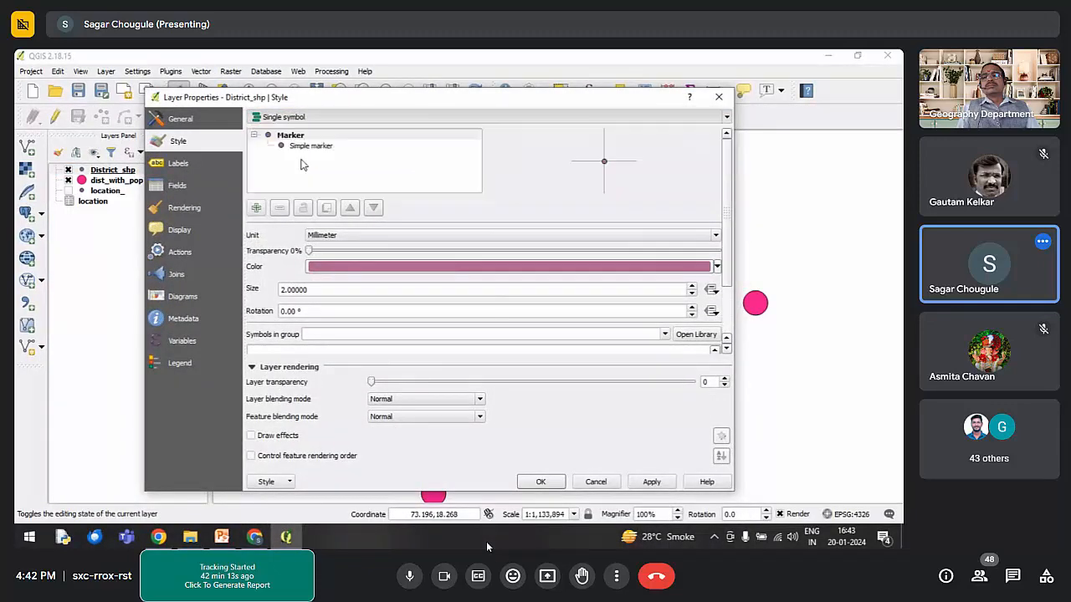
{"action": "left_click", "coordinate": [552, 144]}
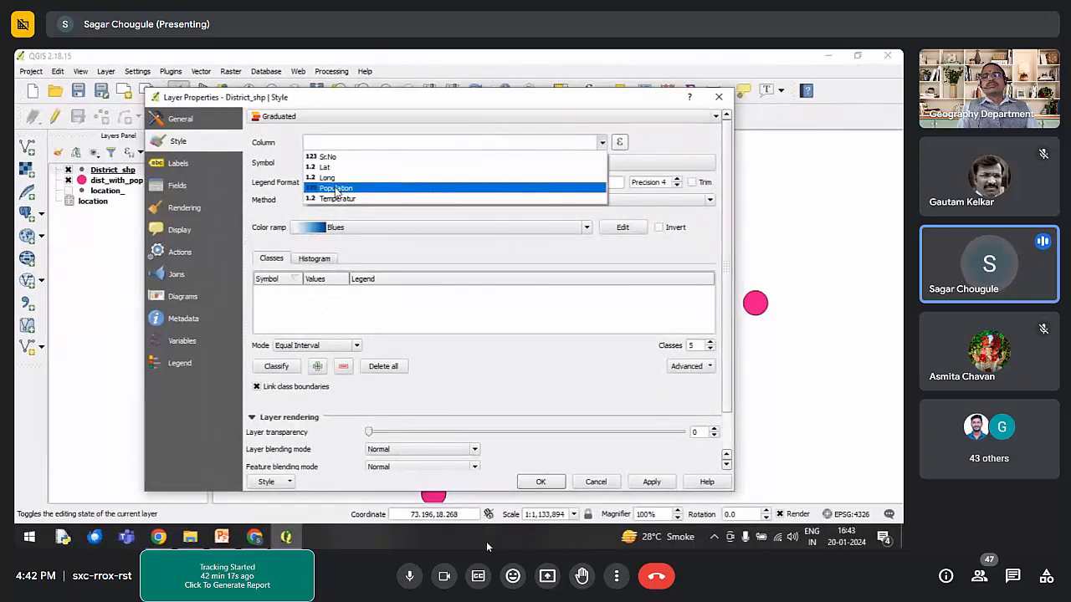
{"action": "left_click", "coordinate": [337, 198]}
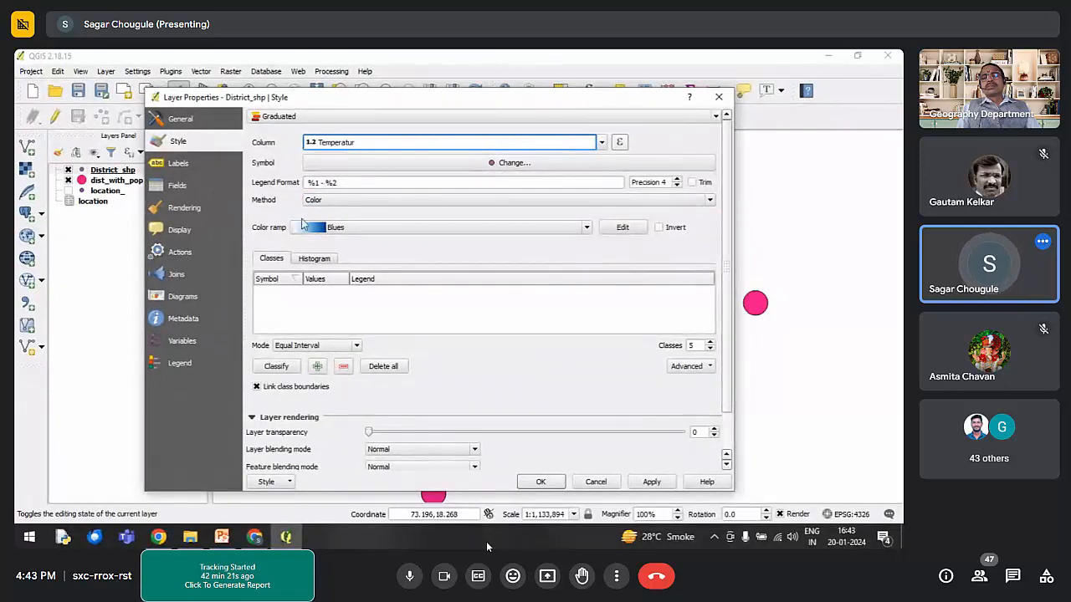
Step: Switch to File Explorer, open the Raw_data workbook in Excel, and examine its Population and Temperature columns
{"action": "left_click", "coordinate": [191, 539]}
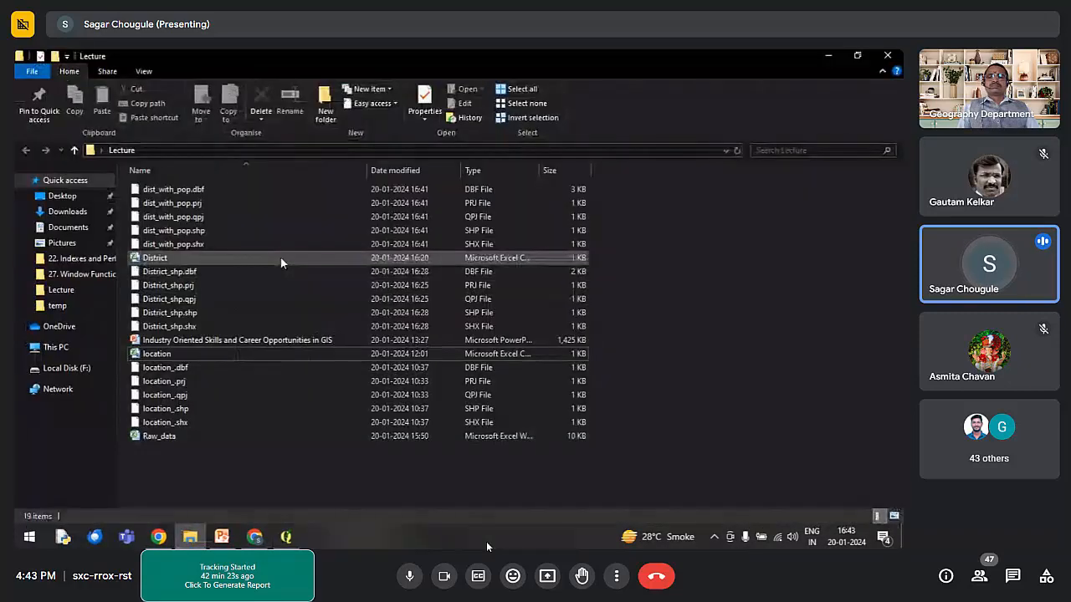
{"action": "left_click", "coordinate": [171, 438]}
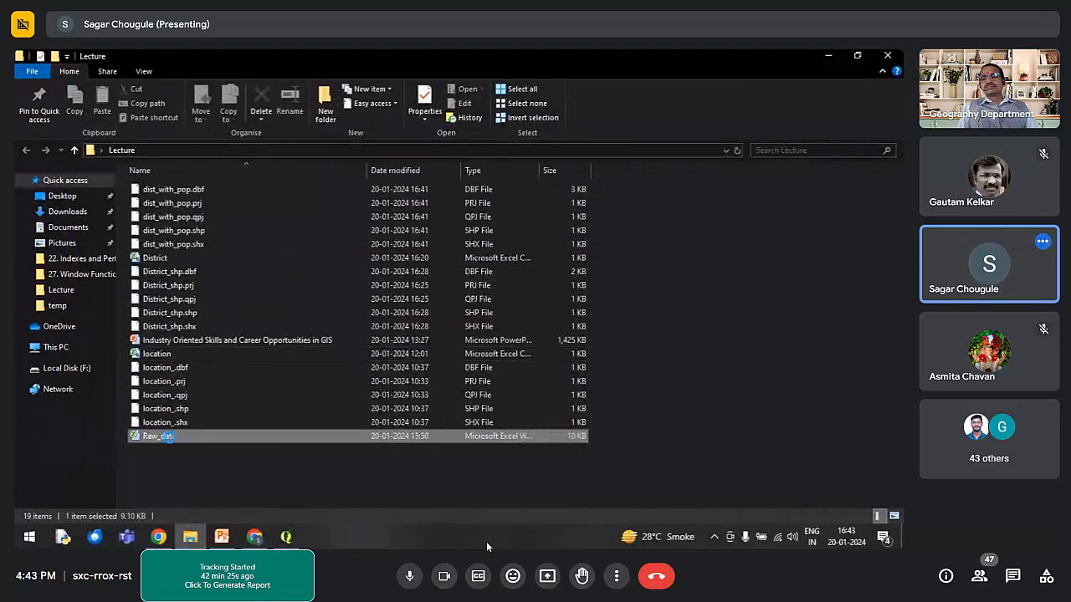
{"action": "right_click", "coordinate": [170, 437]}
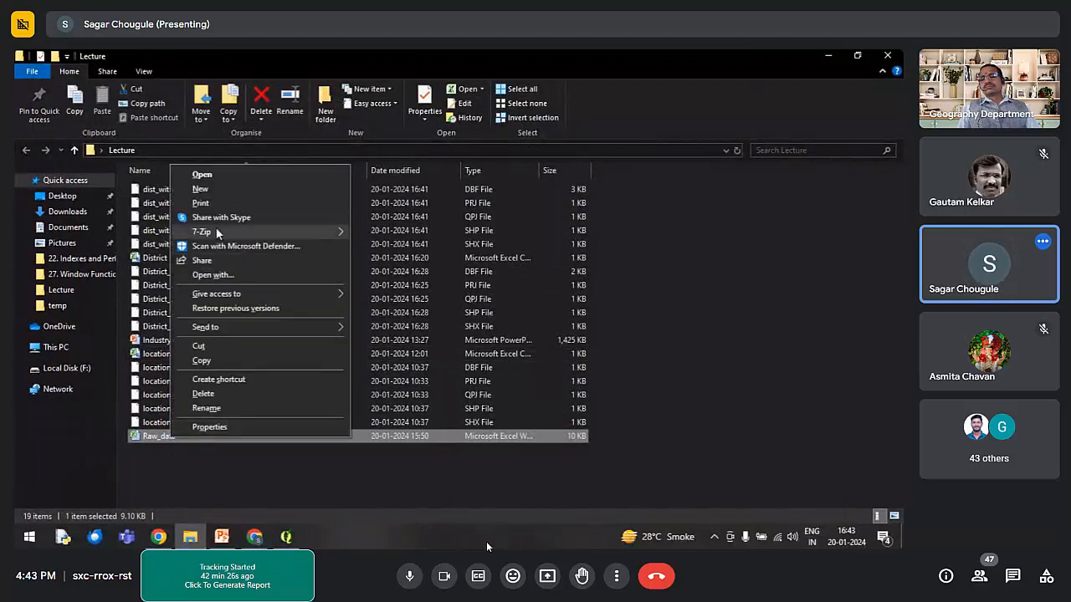
{"action": "left_click", "coordinate": [204, 175]}
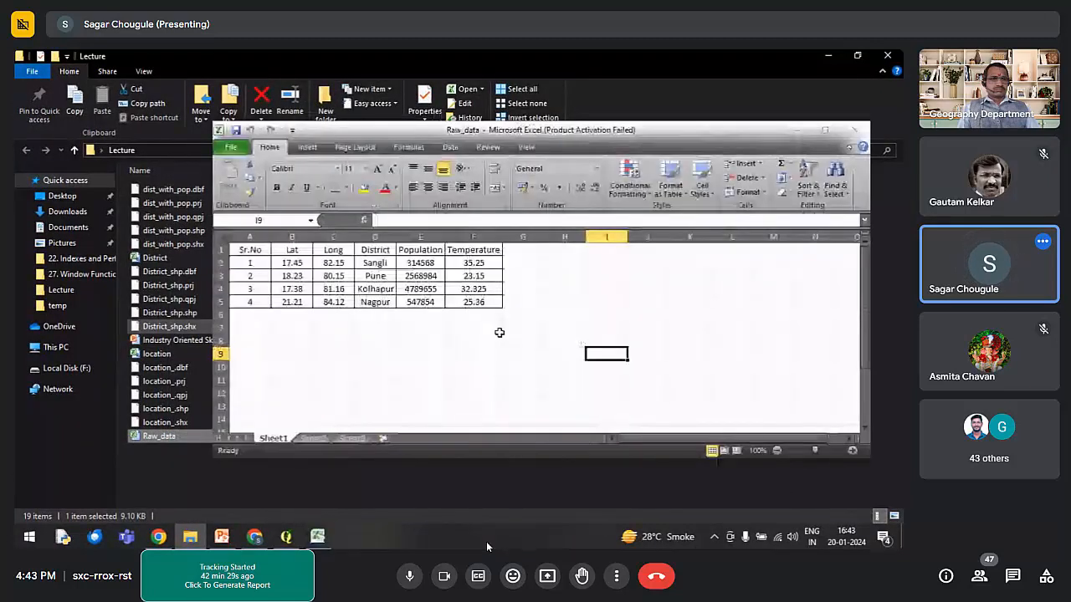
{"action": "left_click", "coordinate": [441, 341]}
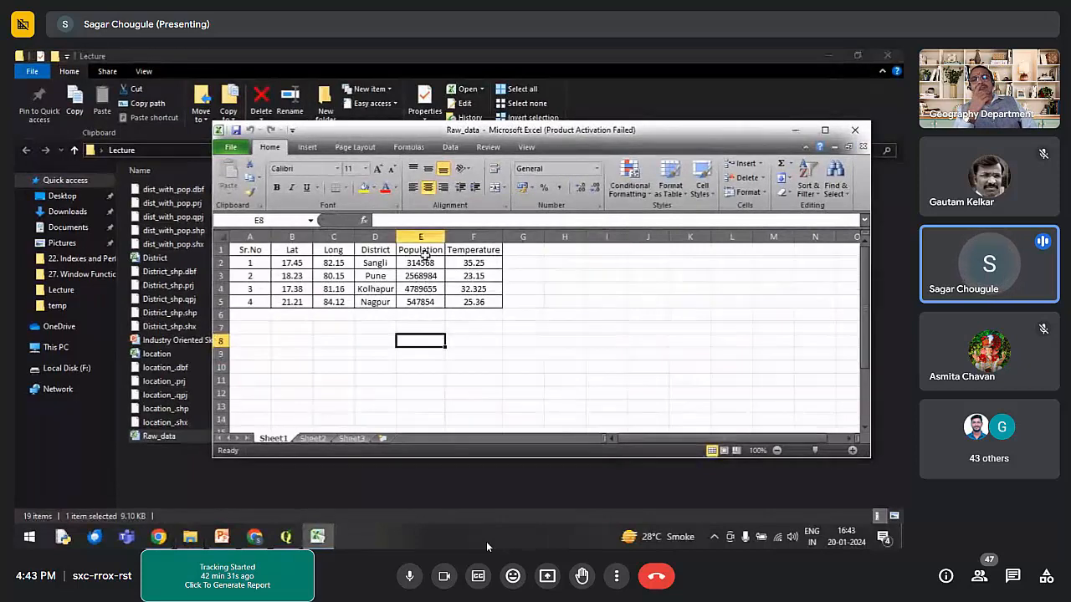
{"action": "left_click", "coordinate": [691, 158]}
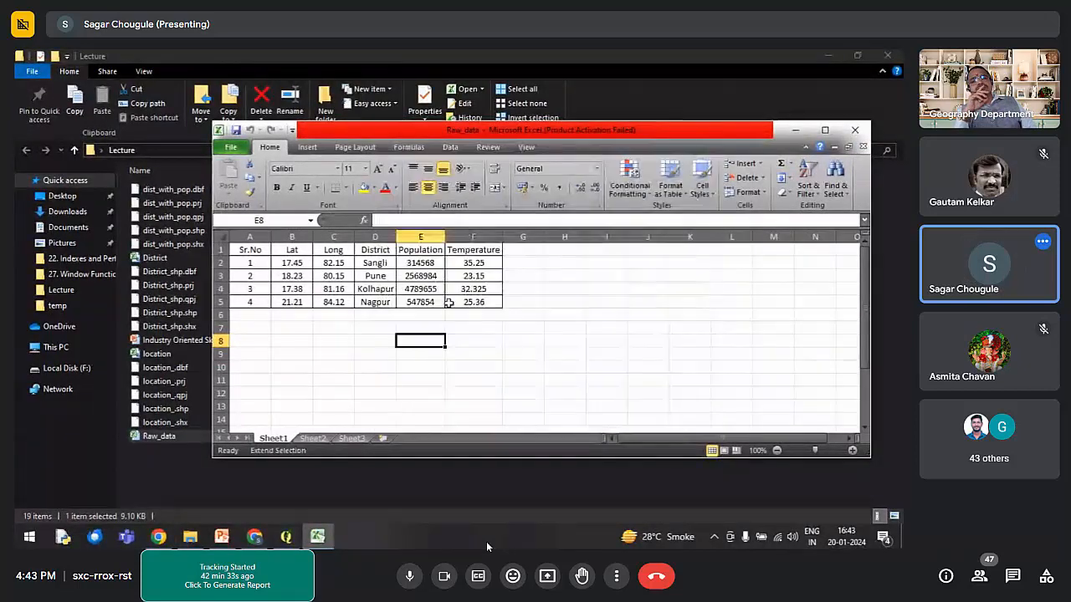
{"action": "left_click", "coordinate": [425, 263]}
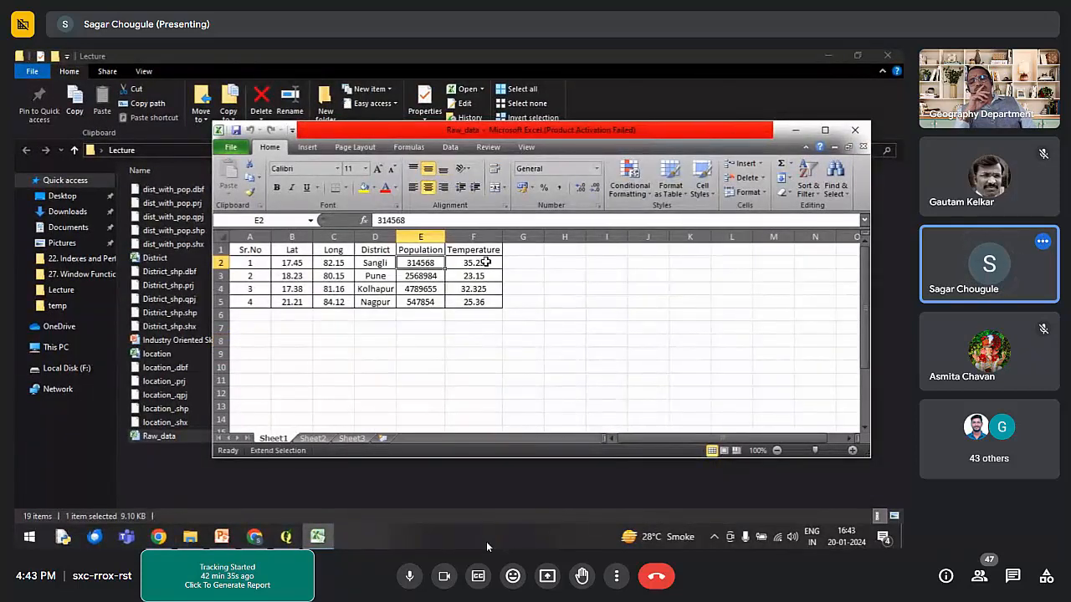
{"action": "left_click", "coordinate": [486, 262]}
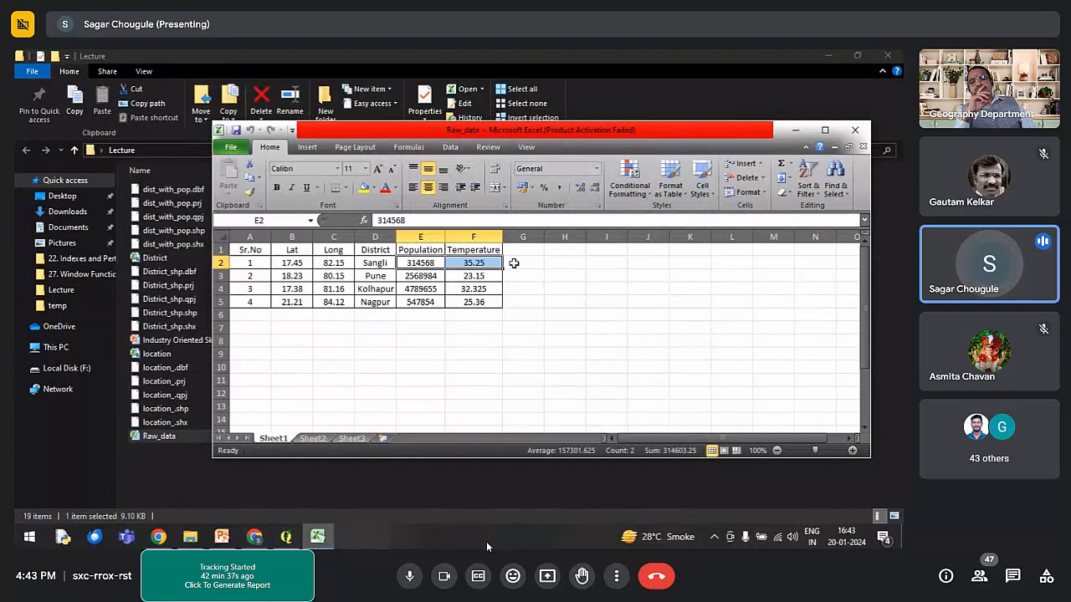
{"action": "left_click_drag", "start_coordinate": [473, 265], "coordinate": [478, 301]}
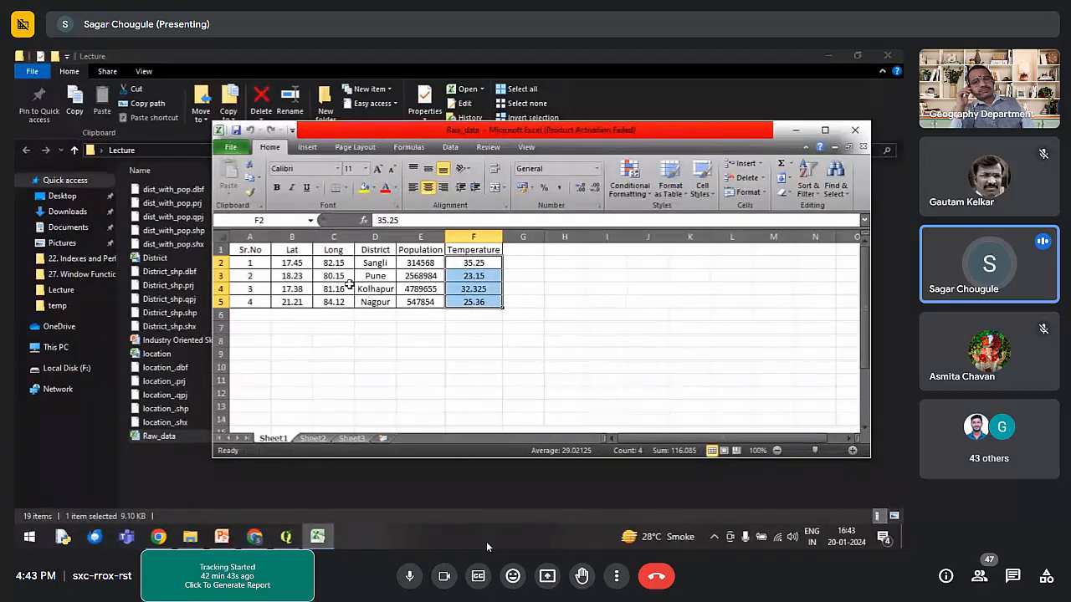
Step: Switch back to QGIS and check which columns the Graduated style offers for District_shp
{"action": "left_click", "coordinate": [286, 537]}
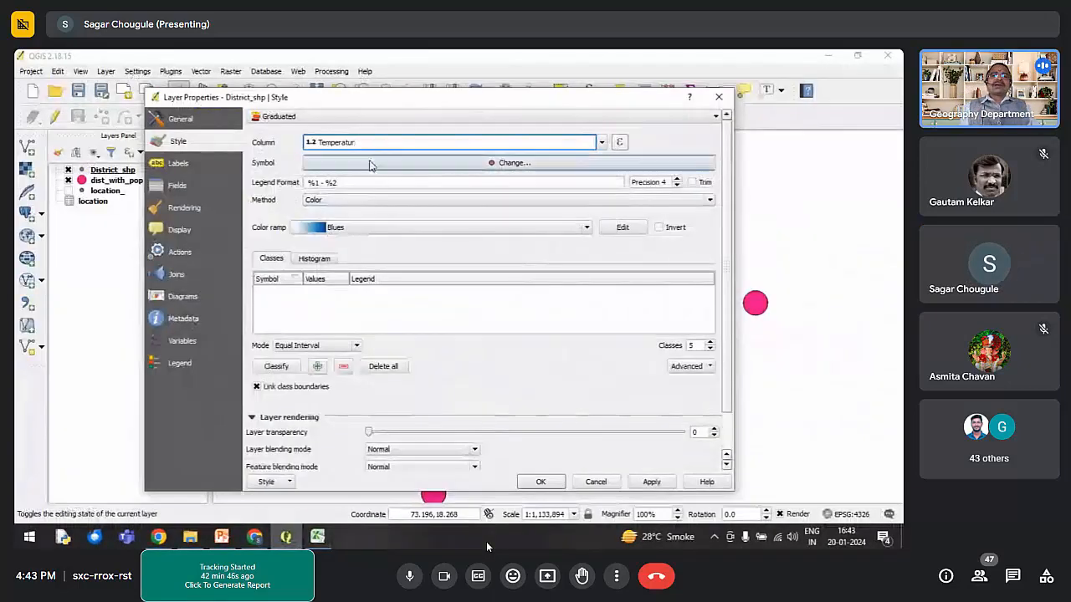
{"action": "left_click", "coordinate": [601, 142]}
{"action": "left_click", "coordinate": [603, 146]}
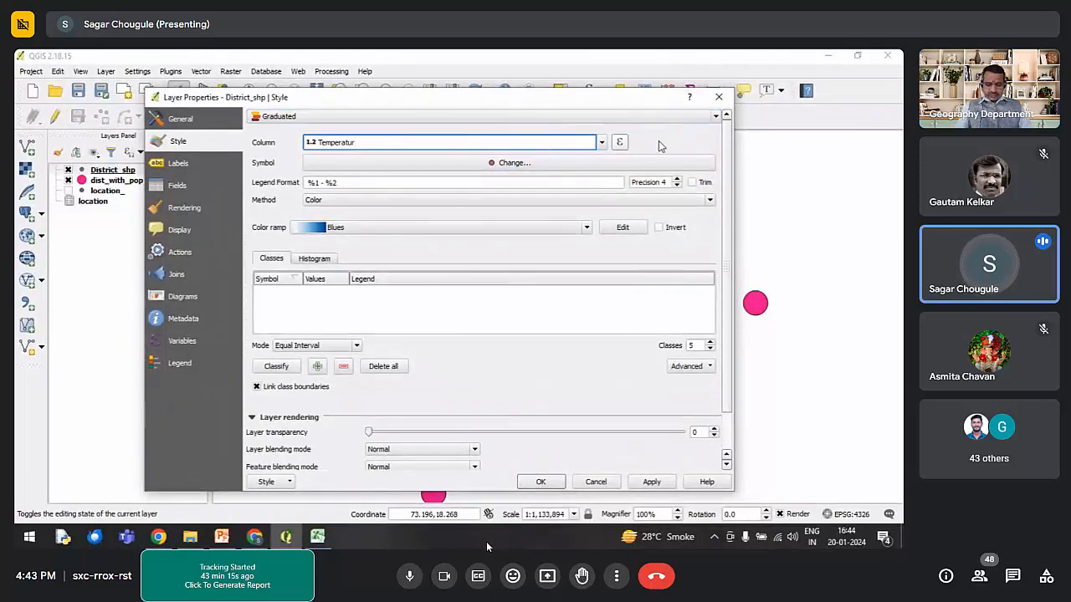
Step: Switch to the Raw_data workbook in Excel and compare the districts' Population and Temperature values
{"action": "left_click", "coordinate": [328, 542]}
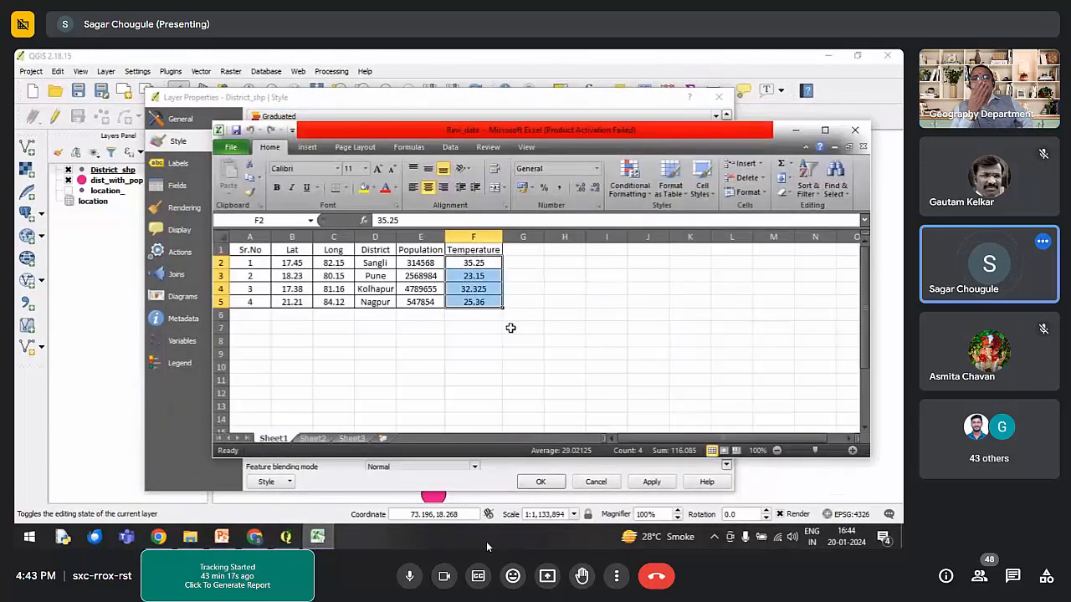
{"action": "left_click_drag", "start_coordinate": [473, 262], "coordinate": [573, 401]}
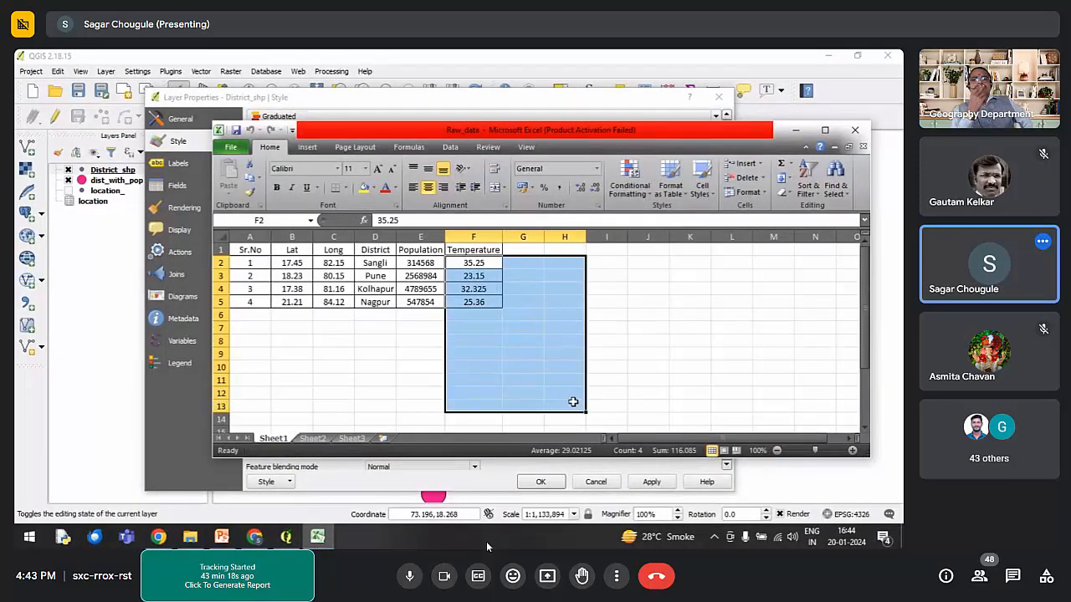
{"action": "left_click", "coordinate": [430, 266], "text": "shift"}
{"action": "left_click", "coordinate": [426, 335], "text": "shift"}
{"action": "left_click", "coordinate": [426, 285], "text": "shift"}
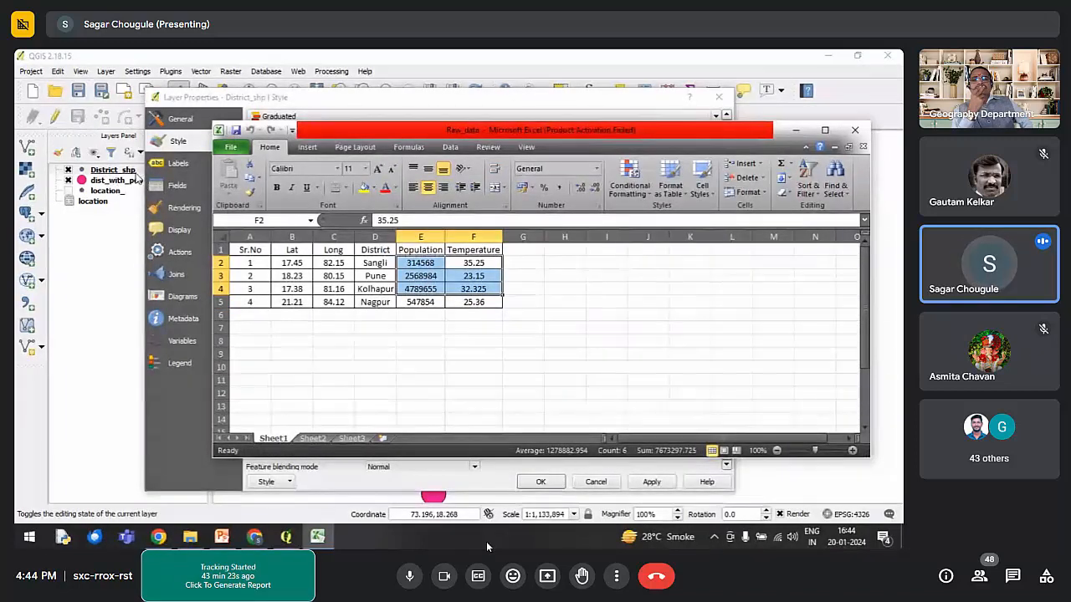
{"action": "left_click", "coordinate": [428, 305]}
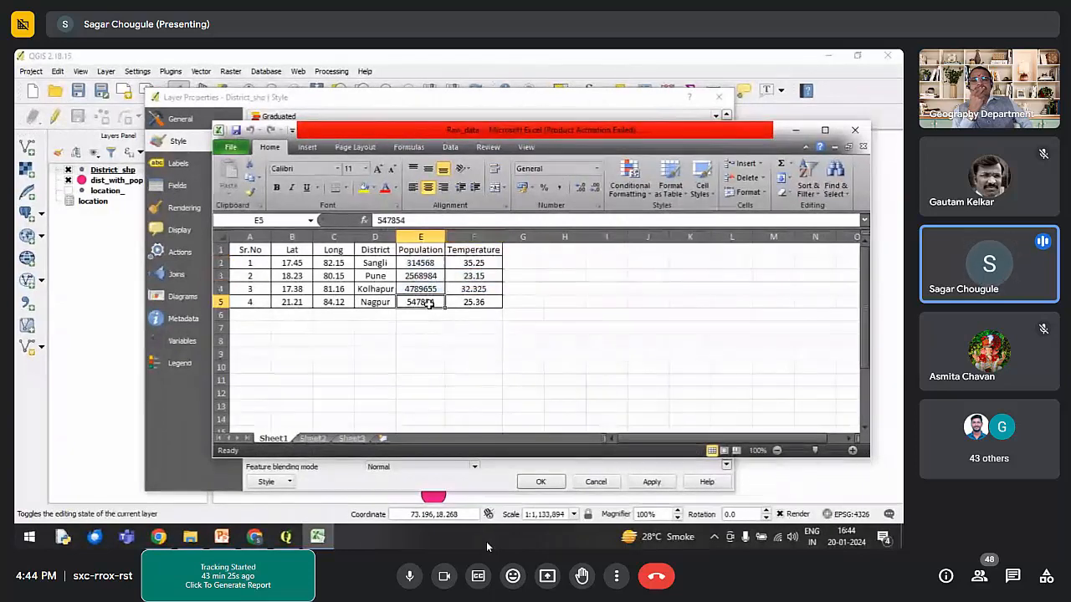
{"action": "left_click_drag", "start_coordinate": [418, 275], "coordinate": [417, 302]}
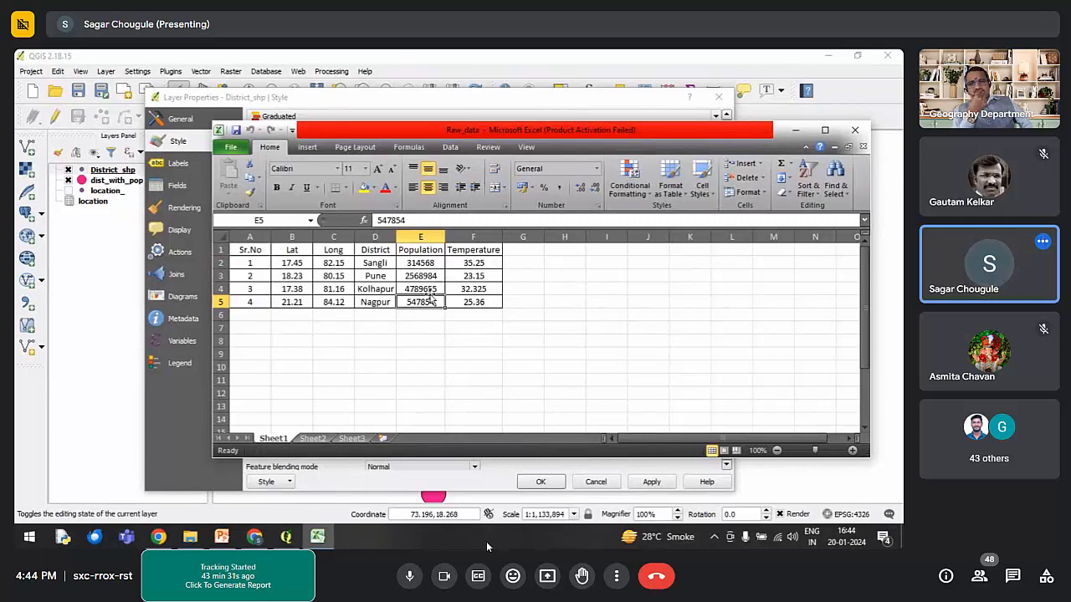
{"action": "left_click", "coordinate": [473, 301], "text": "shift"}
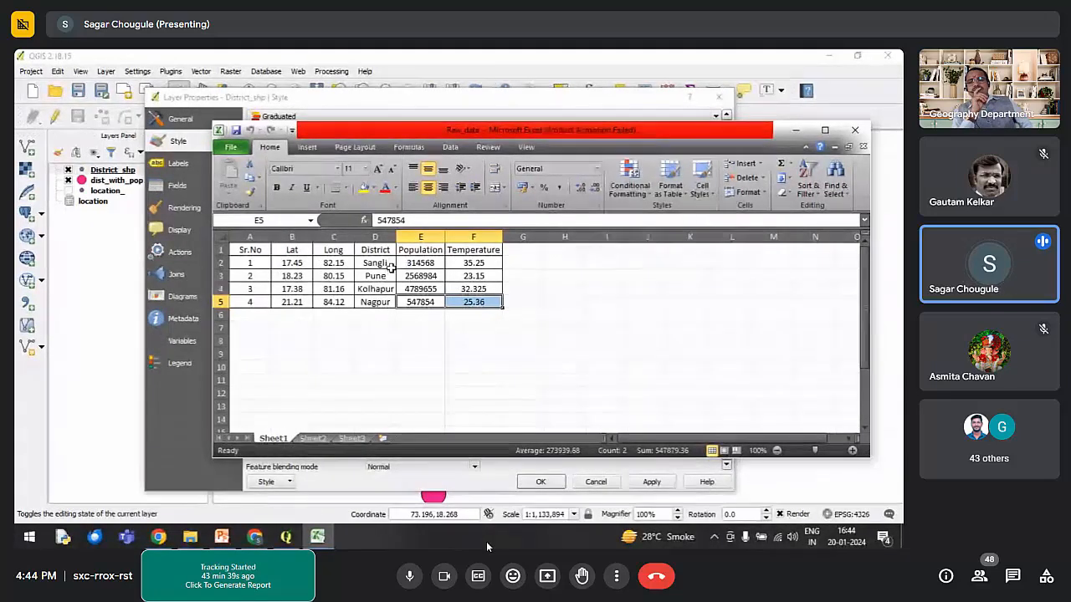
{"action": "key", "text": "F8"}
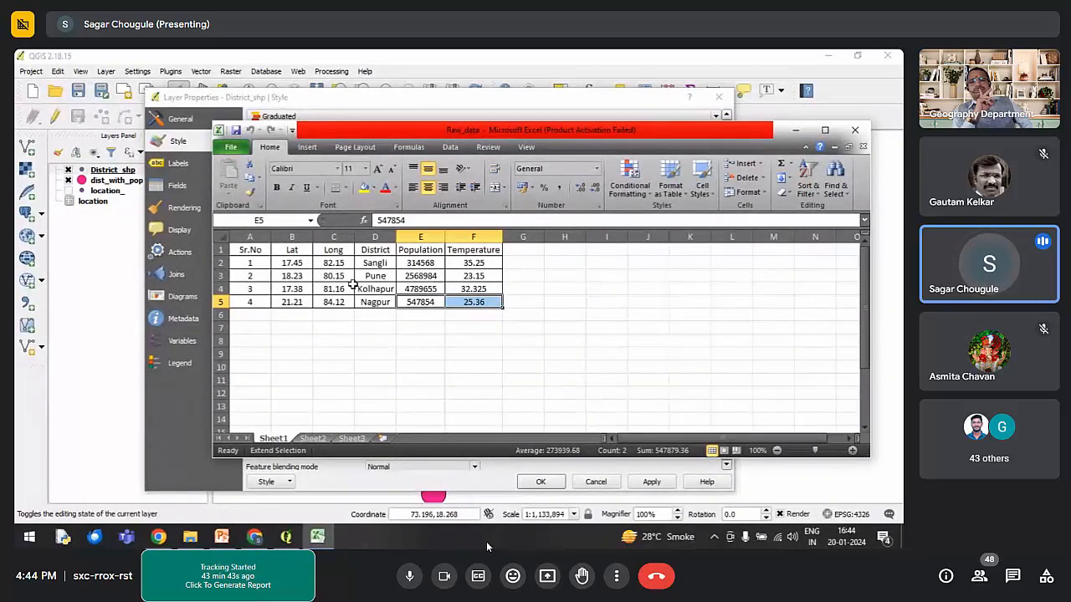
{"action": "key", "text": "F8"}
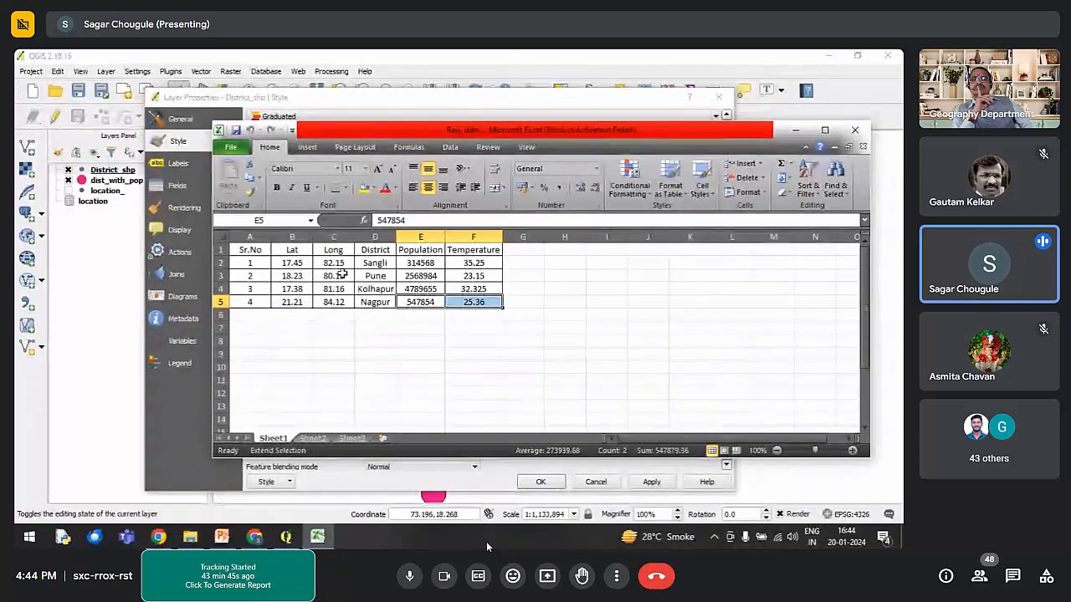
{"action": "left_click", "coordinate": [353, 103]}
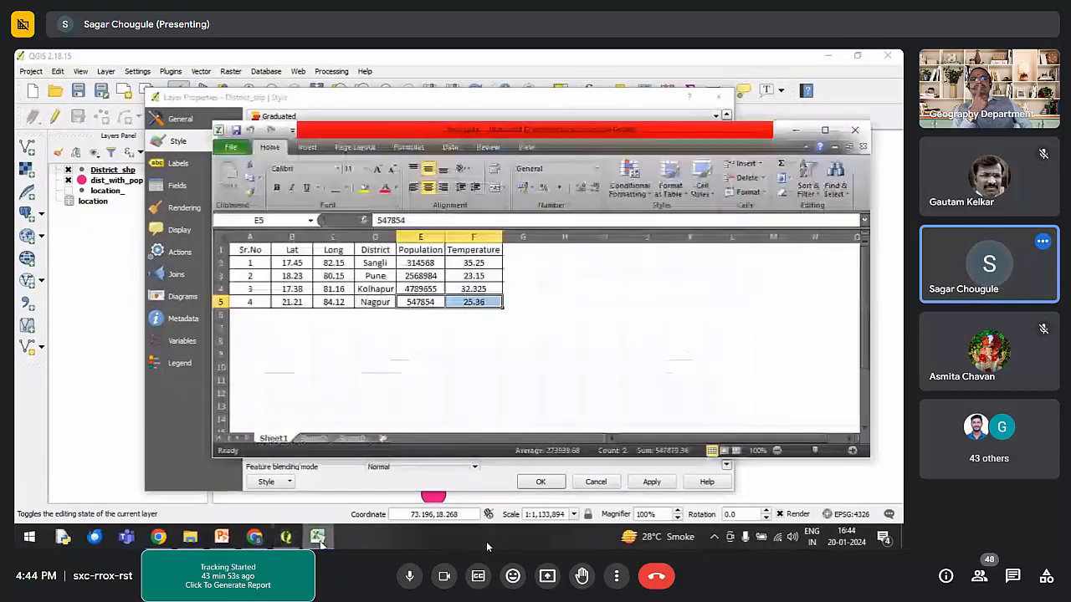
{"action": "left_click", "coordinate": [317, 536]}
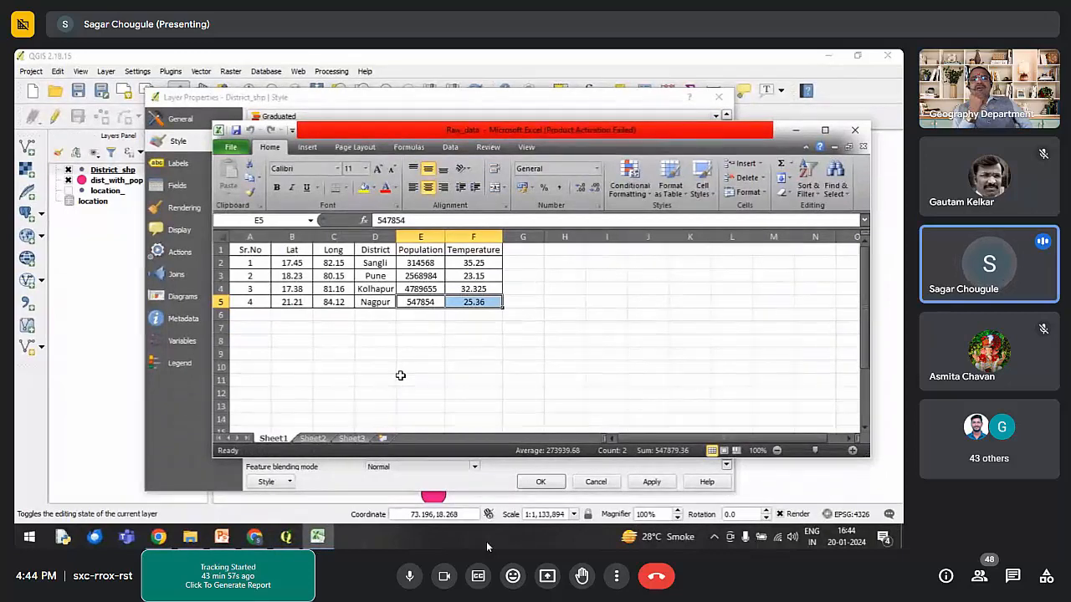
Step: Switch back to the QGIS layer properties and classify District_shp by the Population column into five equal-interval classes
{"action": "left_click", "coordinate": [471, 99]}
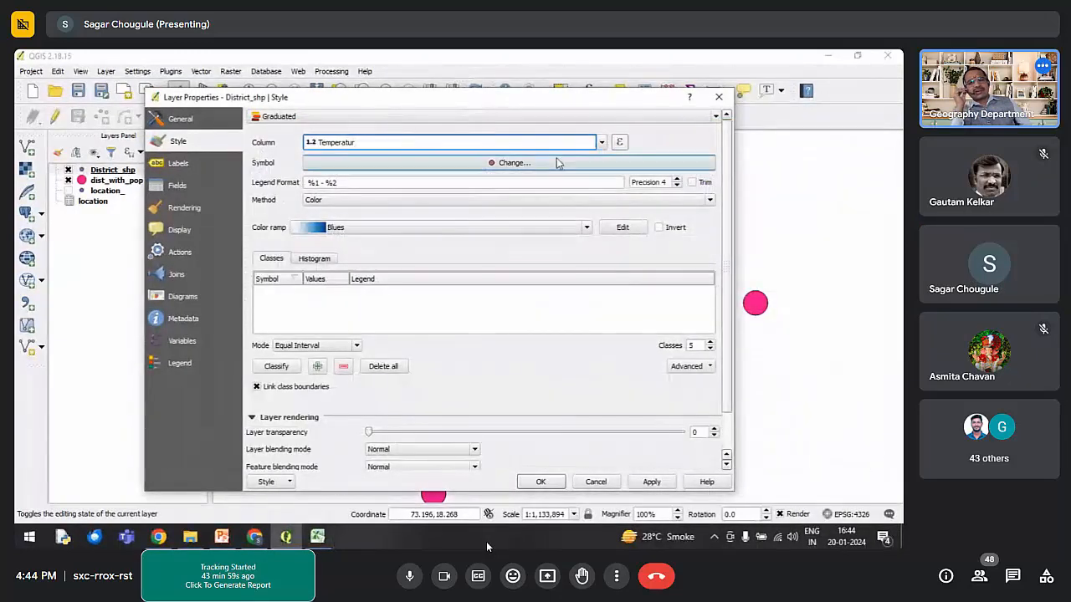
{"action": "left_click", "coordinate": [602, 142]}
{"action": "left_click", "coordinate": [390, 186]}
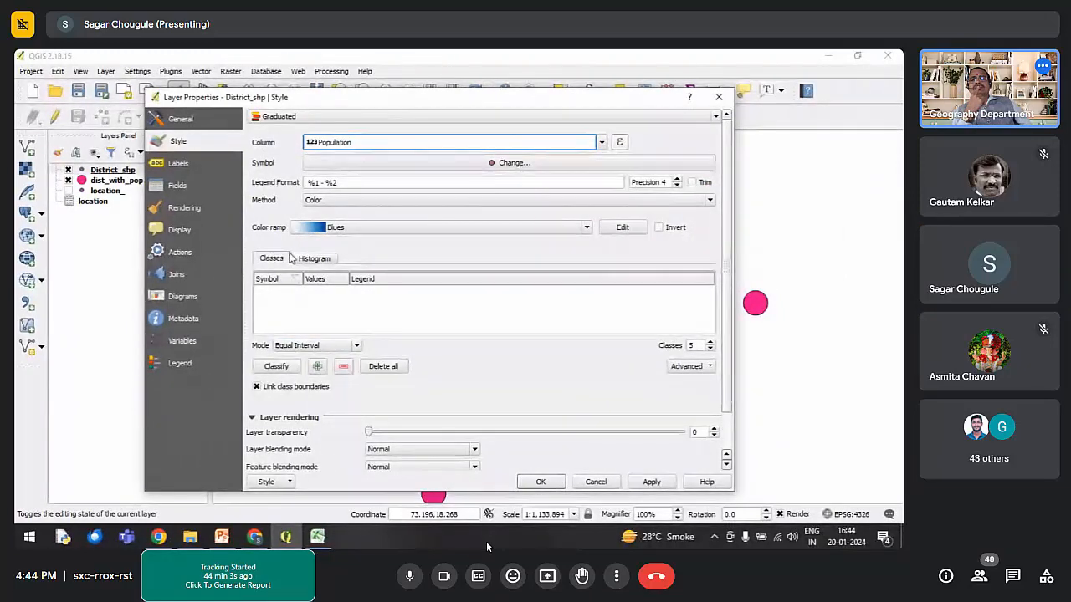
{"action": "left_click", "coordinate": [276, 365]}
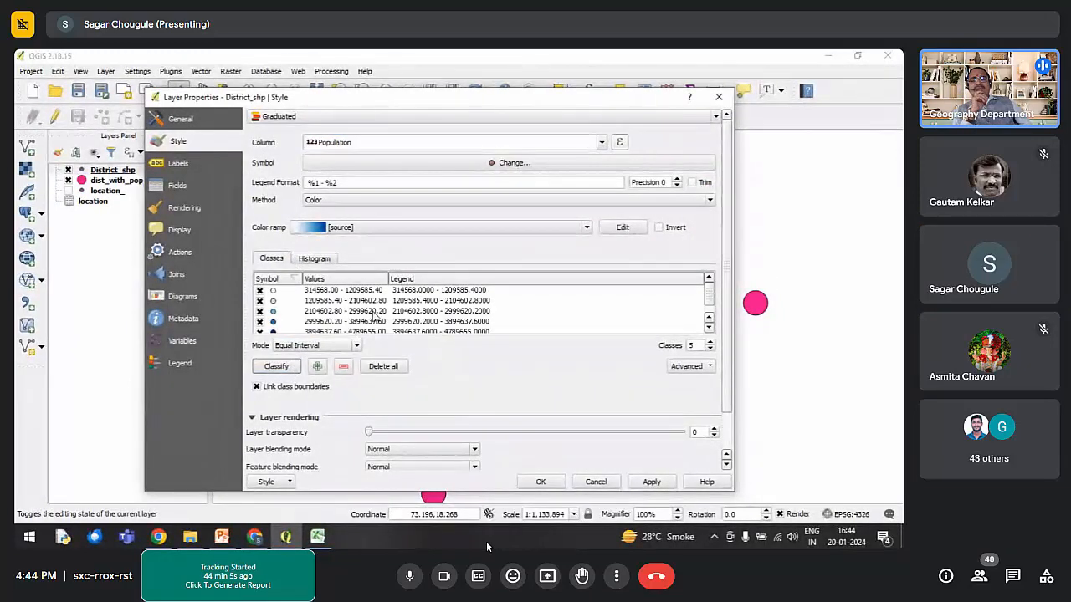
{"action": "scroll", "coordinate": [375, 317], "scroll_direction": "down", "scroll_amount": 3}
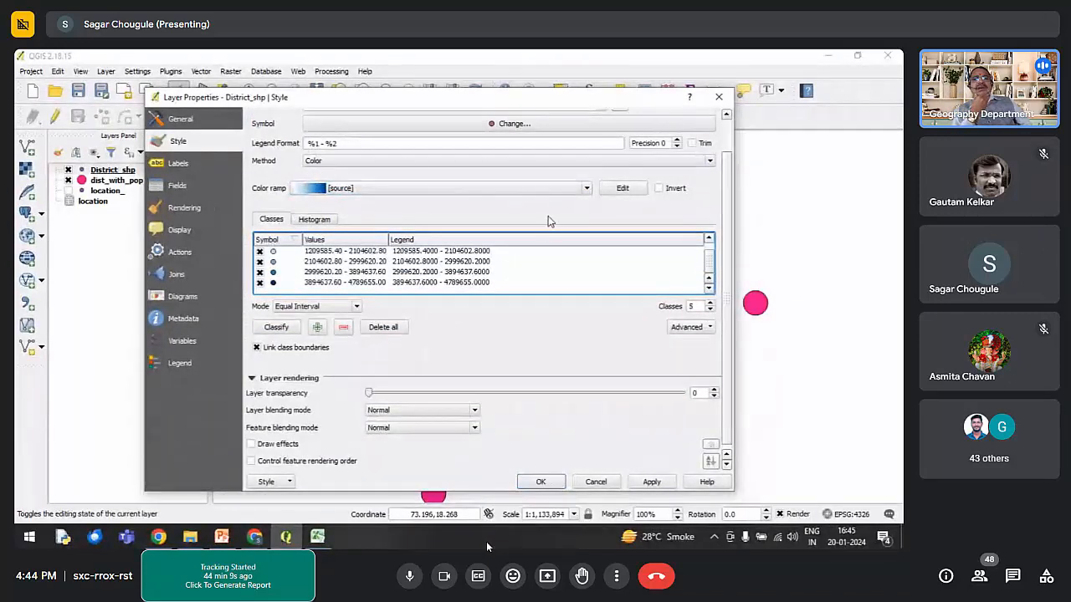
{"action": "scroll", "coordinate": [550, 221], "scroll_direction": "up", "scroll_amount": 3}
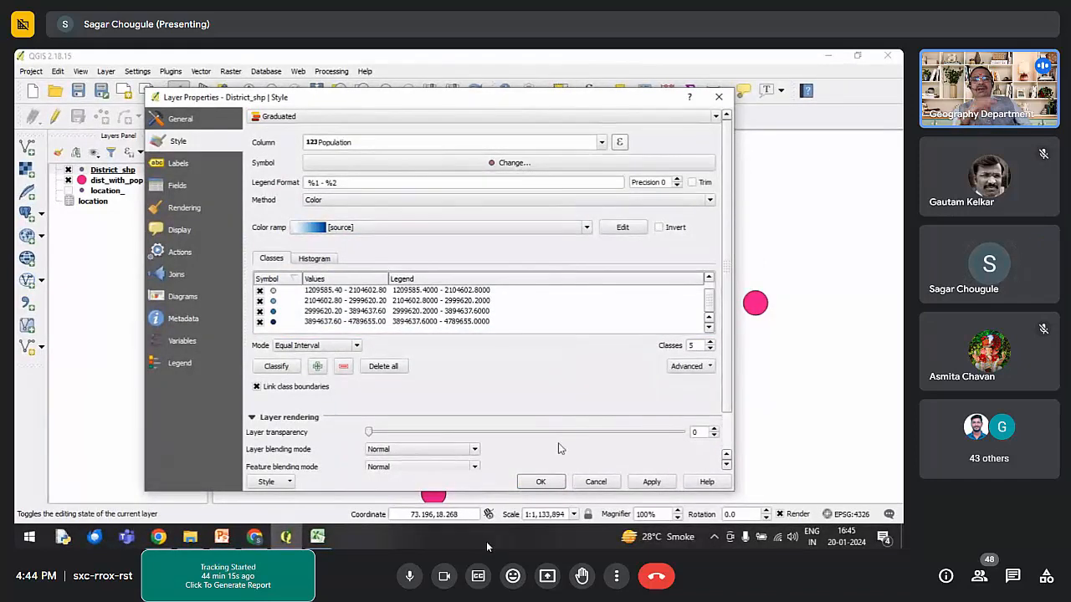
Step: Apply the graduated population style to District_shp, and show that layer alone by hiding dist_with_pop and zooming to District_shp
{"action": "left_click", "coordinate": [542, 483]}
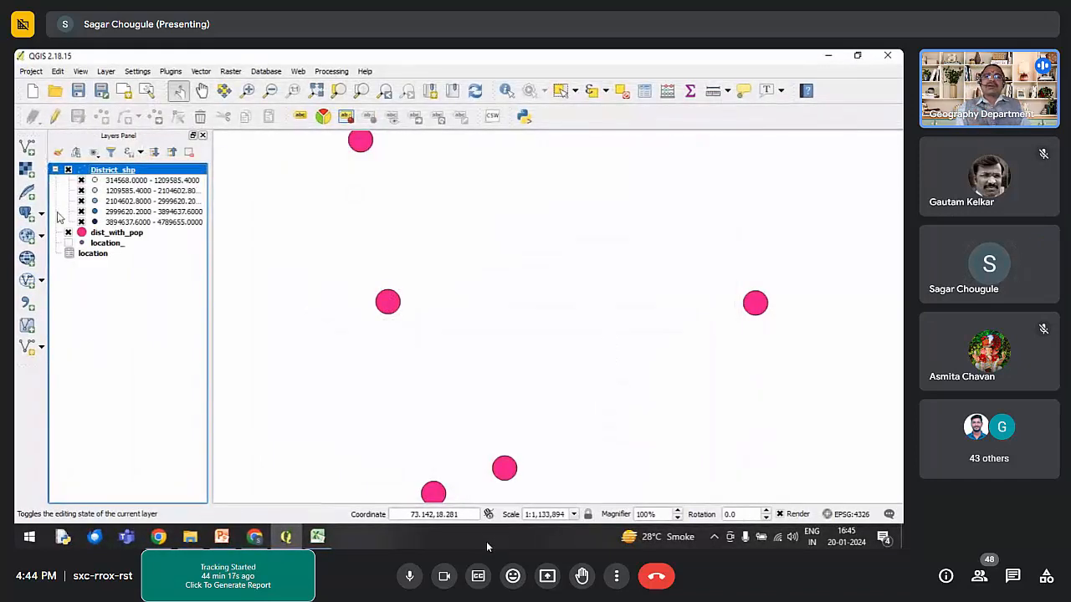
{"action": "left_click", "coordinate": [68, 232]}
{"action": "right_click", "coordinate": [128, 169]}
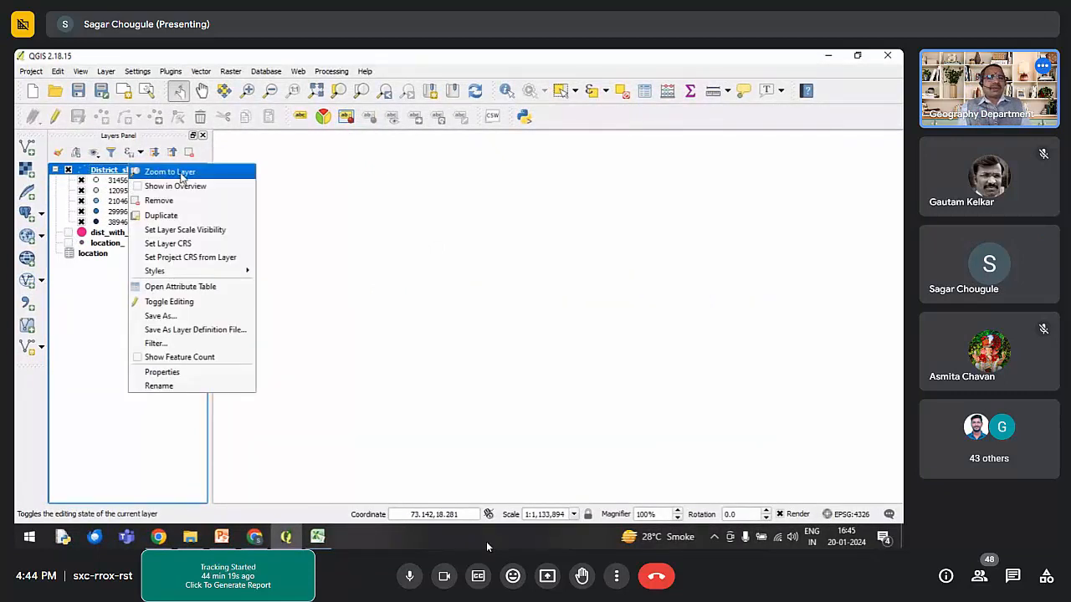
{"action": "left_click", "coordinate": [184, 178]}
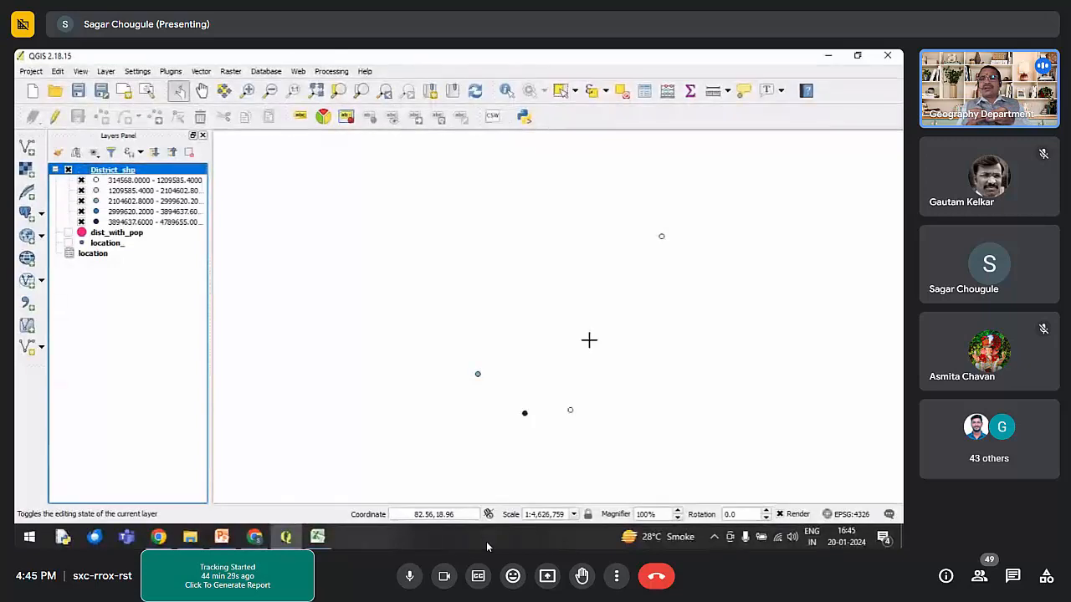
Step: Glance at the Raw_data workbook in Excel, and examine the District_shp attribute table in QGIS sorted by the District column
{"action": "left_click", "coordinate": [317, 536]}
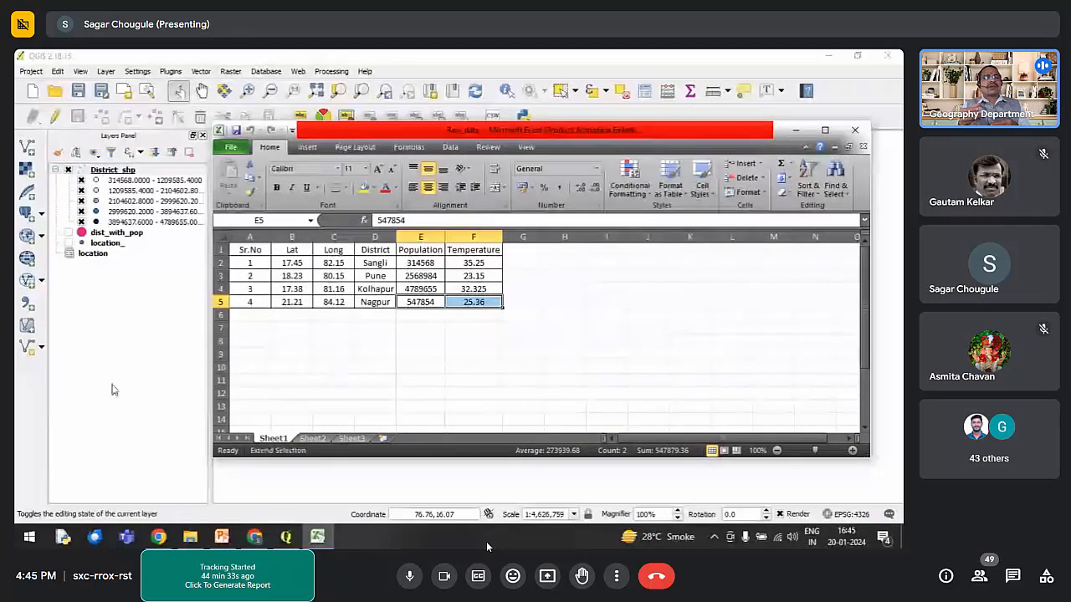
{"action": "right_click", "coordinate": [114, 170]}
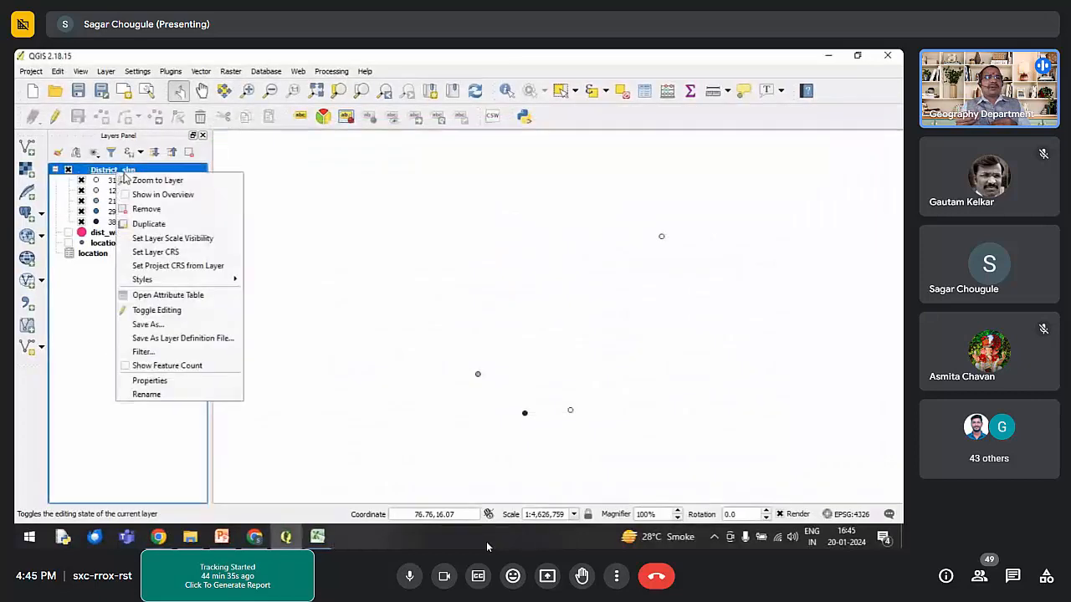
{"action": "left_click", "coordinate": [169, 295]}
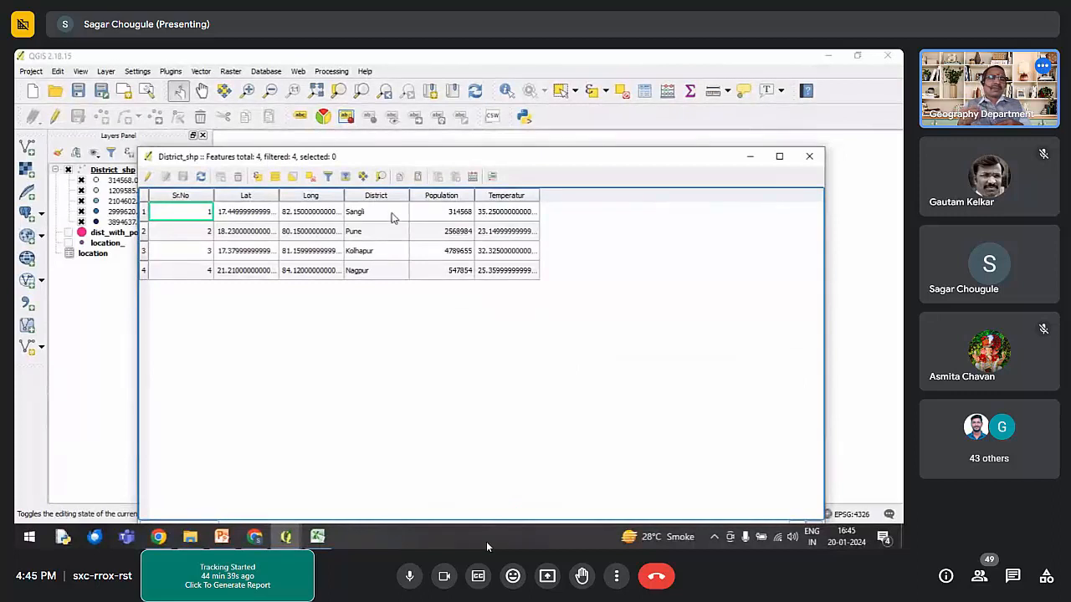
{"action": "left_click", "coordinate": [372, 239]}
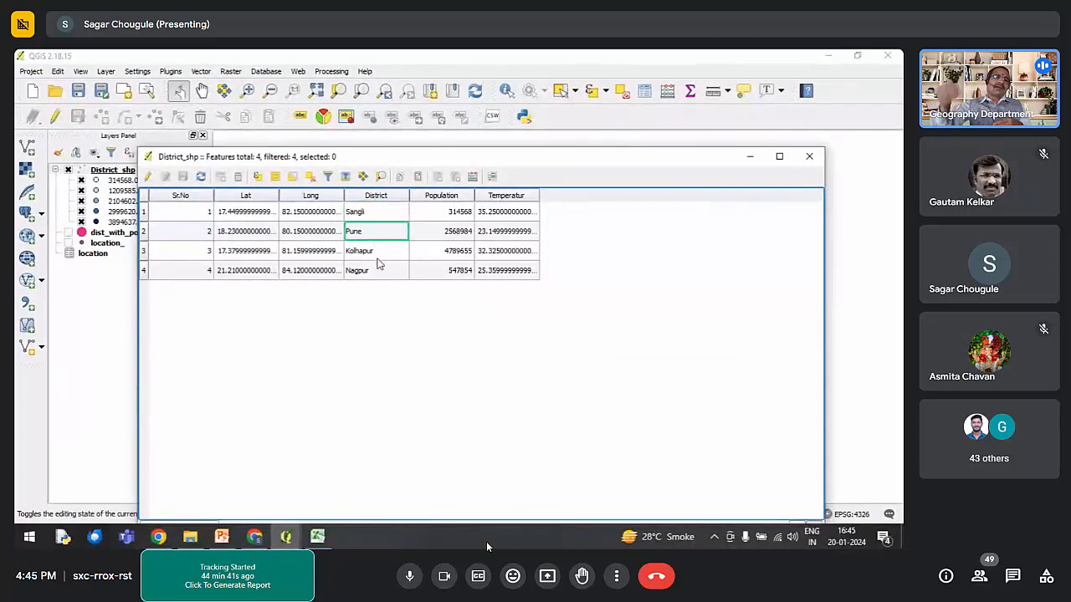
{"action": "left_click", "coordinate": [392, 198]}
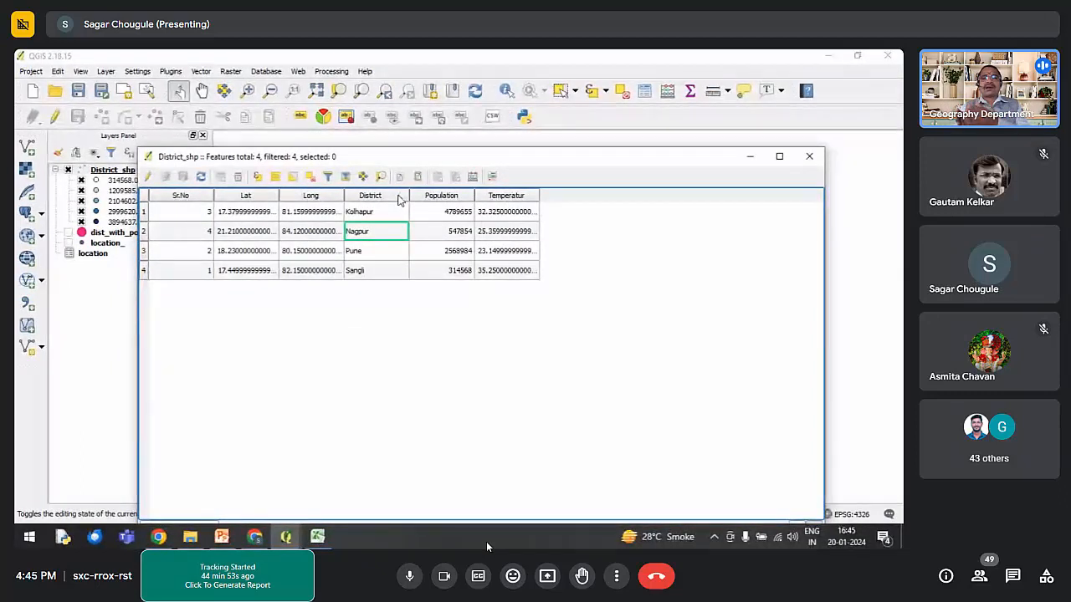
{"action": "left_click", "coordinate": [398, 199]}
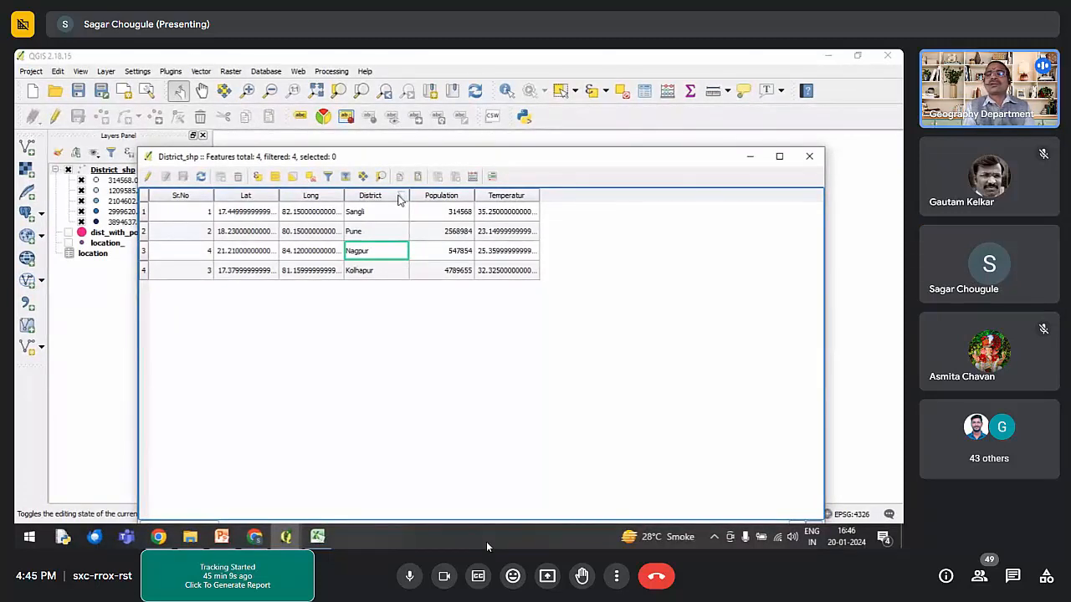
{"action": "left_click", "coordinate": [805, 157]}
Step: Review the field types of District_shp in its layer properties, and accept its graduated Style settings
{"action": "right_click", "coordinate": [114, 170]}
{"action": "left_click", "coordinate": [165, 375]}
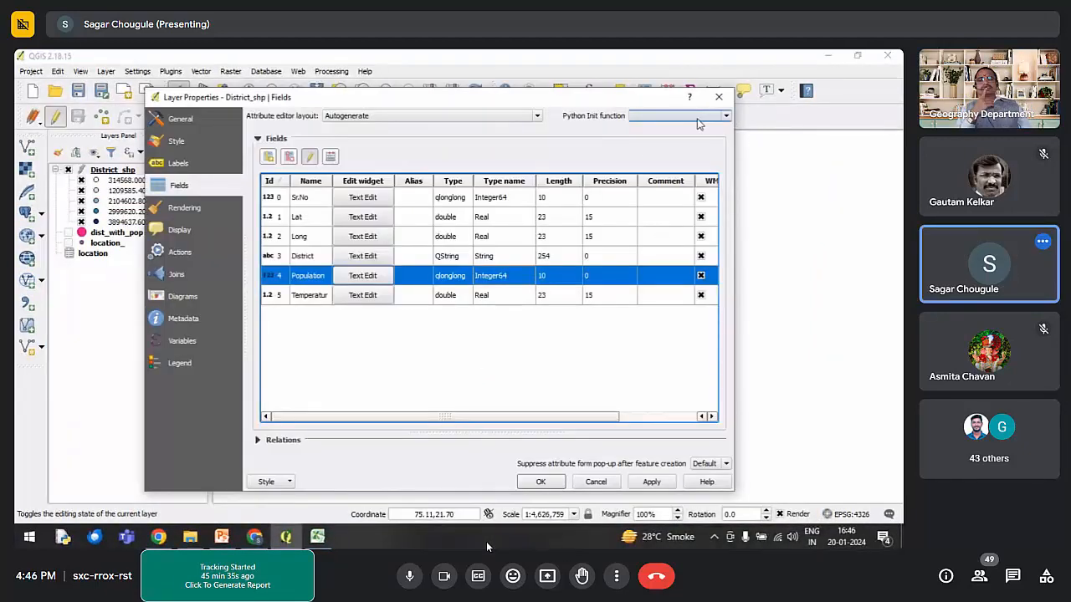
{"action": "left_click", "coordinate": [697, 118]}
{"action": "left_click", "coordinate": [688, 122]}
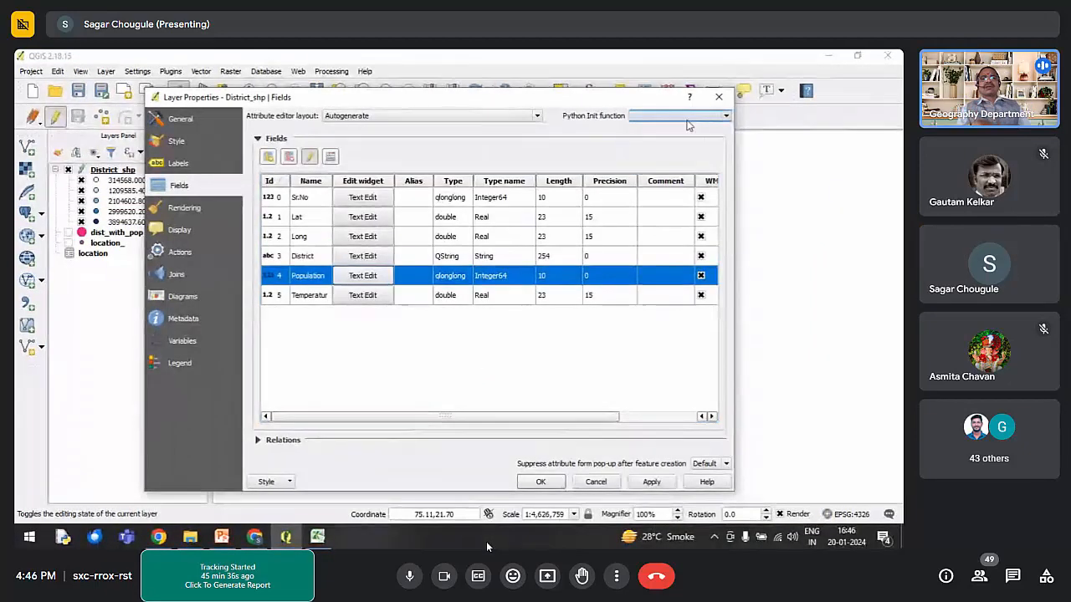
{"action": "left_click", "coordinate": [329, 157]}
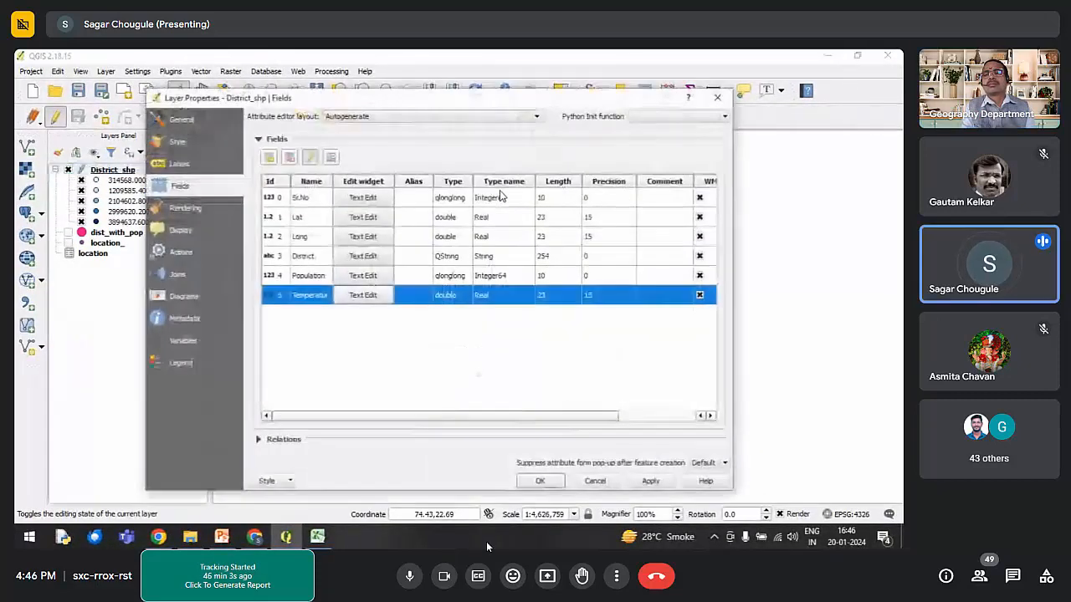
{"action": "left_click", "coordinate": [176, 142]}
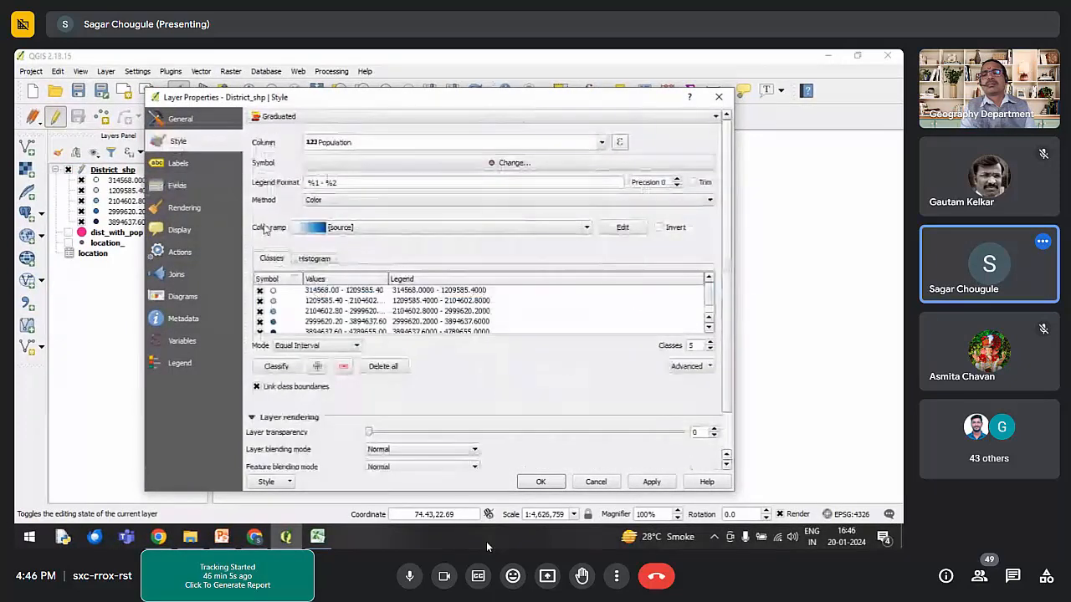
{"action": "left_click", "coordinate": [540, 481]}
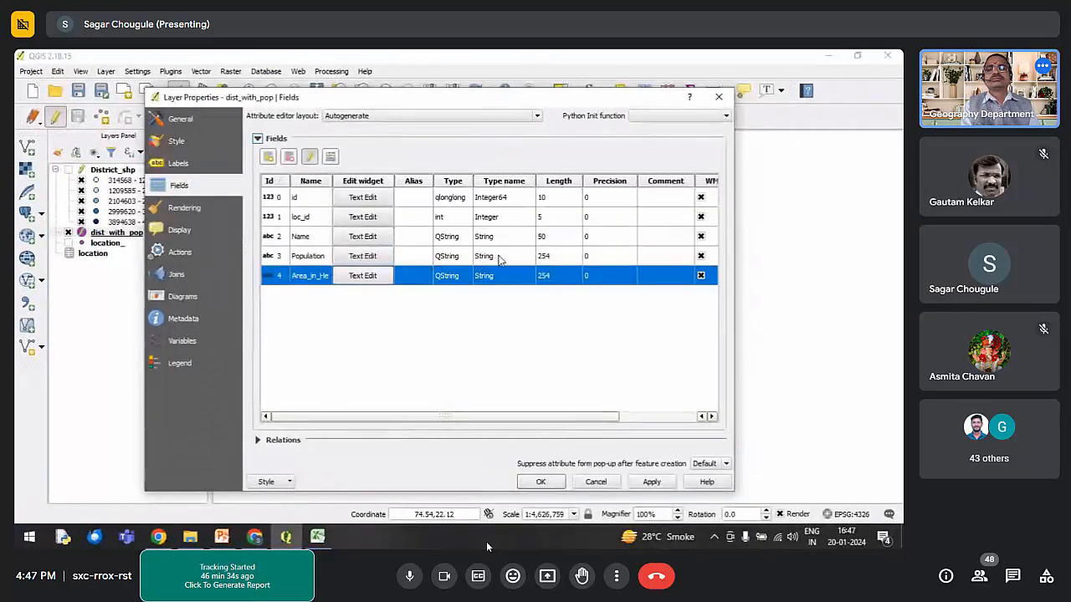
Step: Check the Field calculator's option to update an existing field for the Population field of dist_with_pop, and close it without changes
{"action": "left_click", "coordinate": [508, 257]}
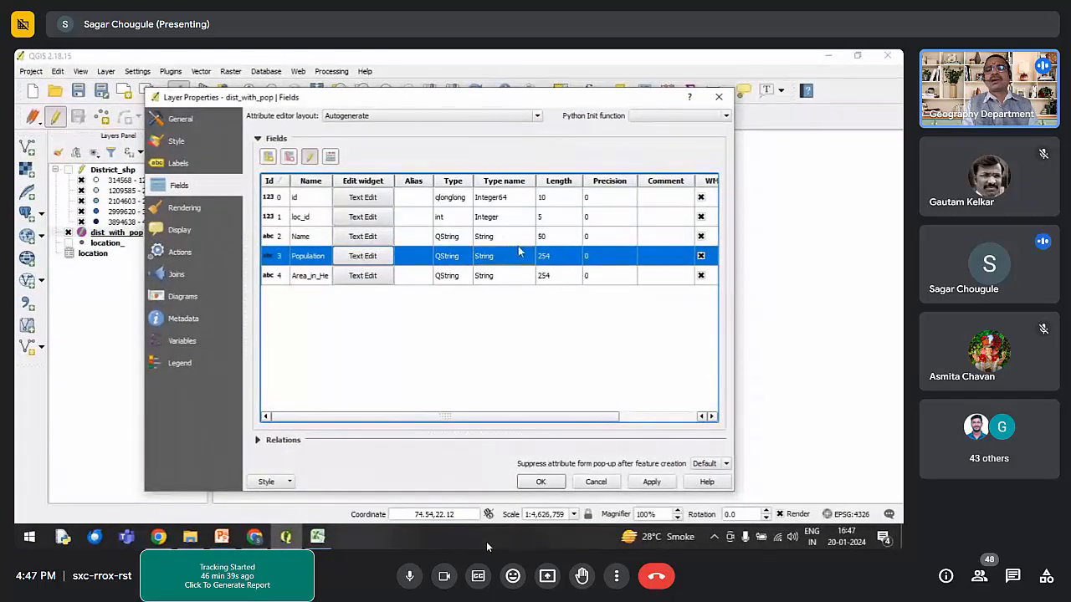
{"action": "left_click", "coordinate": [332, 159]}
{"action": "left_click", "coordinate": [417, 127]}
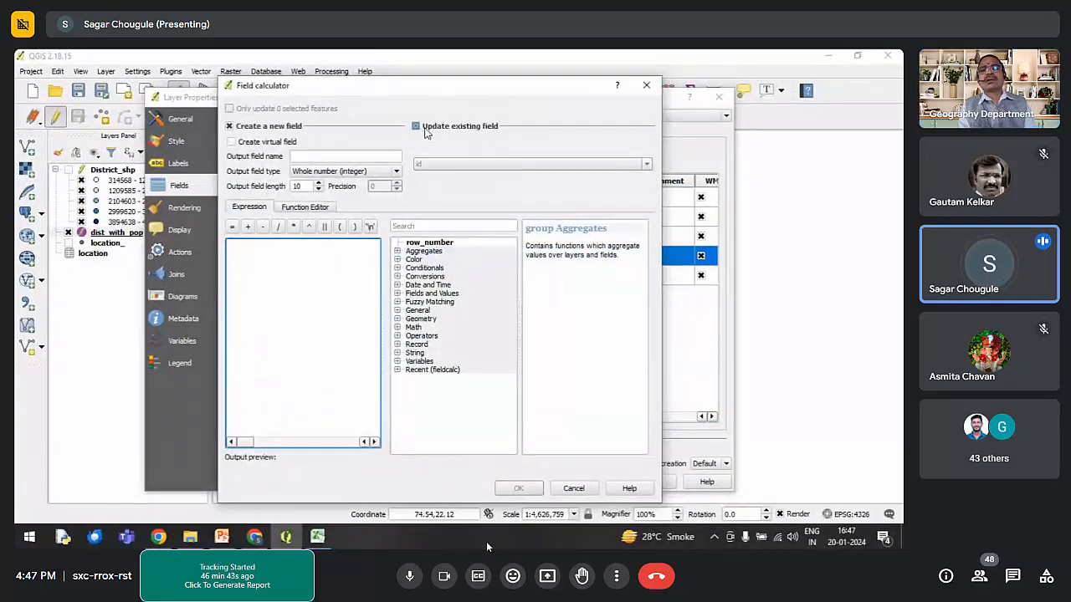
{"action": "left_click", "coordinate": [450, 165]}
{"action": "left_click", "coordinate": [635, 89]}
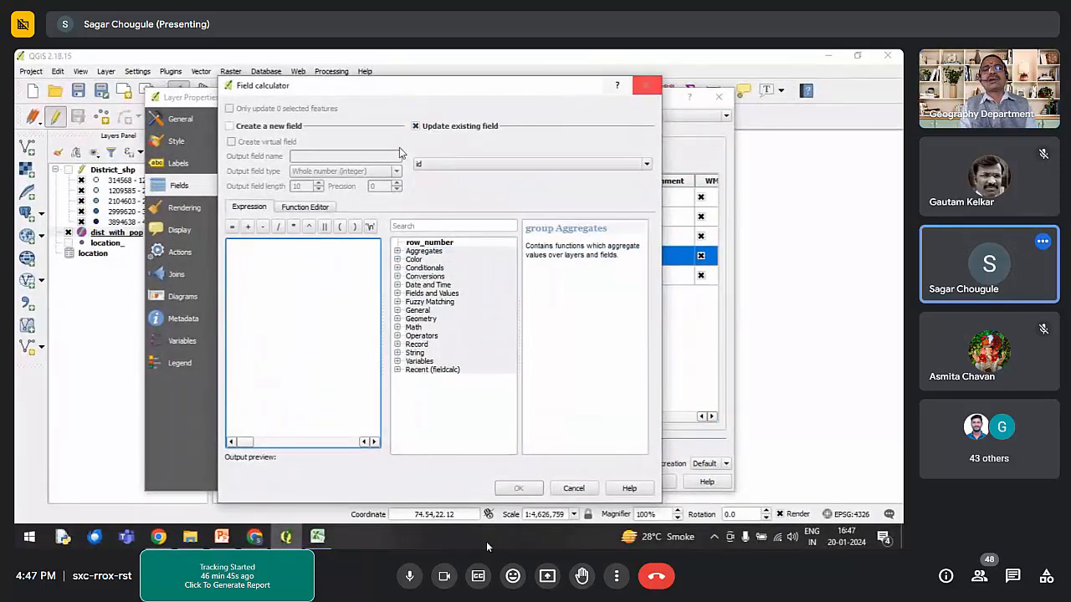
{"action": "left_click", "coordinate": [645, 85]}
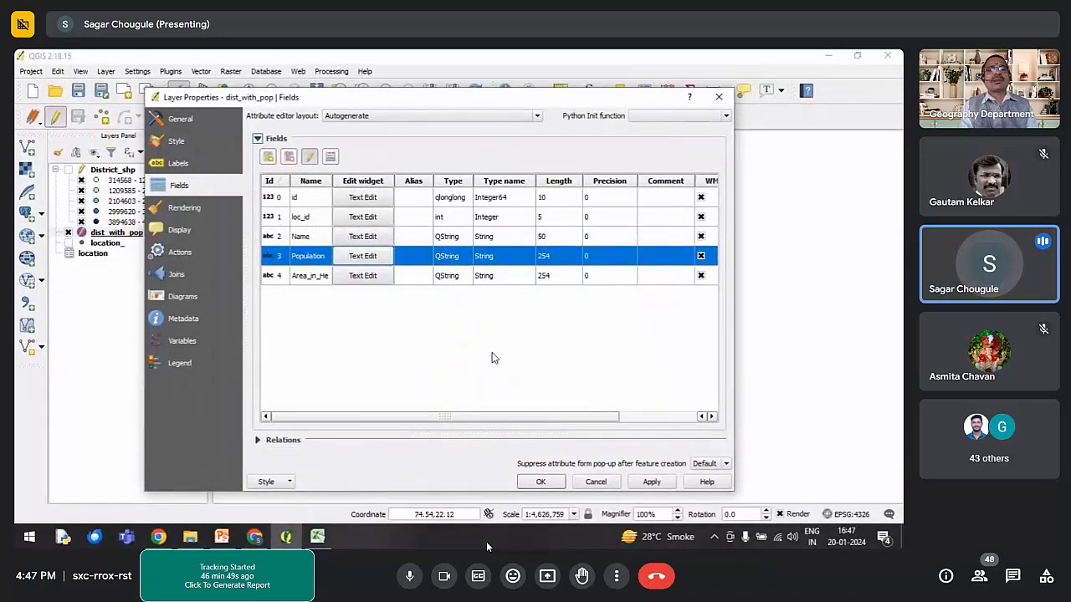
Step: Examine the type, length and precision of the dist_with_pop fields, and close the layer properties
{"action": "left_click", "coordinate": [553, 260]}
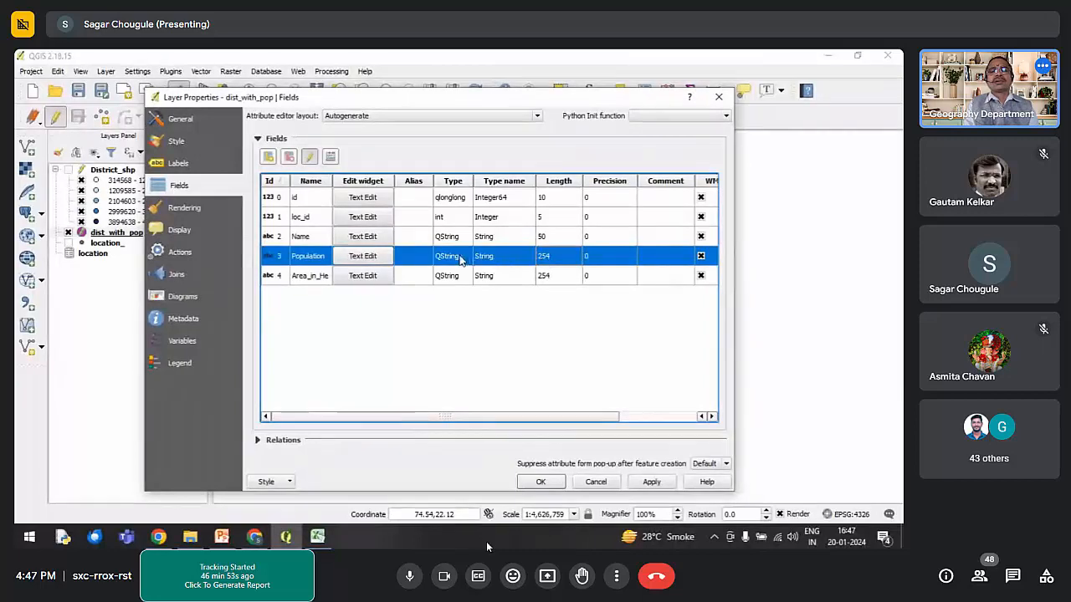
{"action": "left_click", "coordinate": [362, 257]}
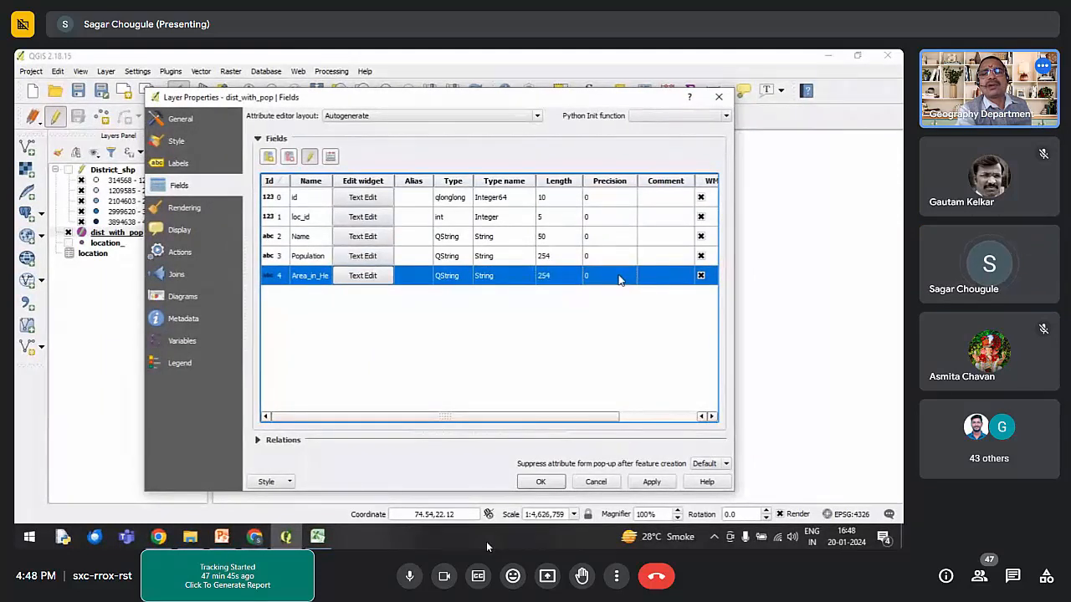
{"action": "scroll", "coordinate": [619, 280], "scroll_direction": "right", "scroll_amount": 1}
{"action": "scroll", "coordinate": [619, 280], "scroll_direction": "right", "scroll_amount": 1}
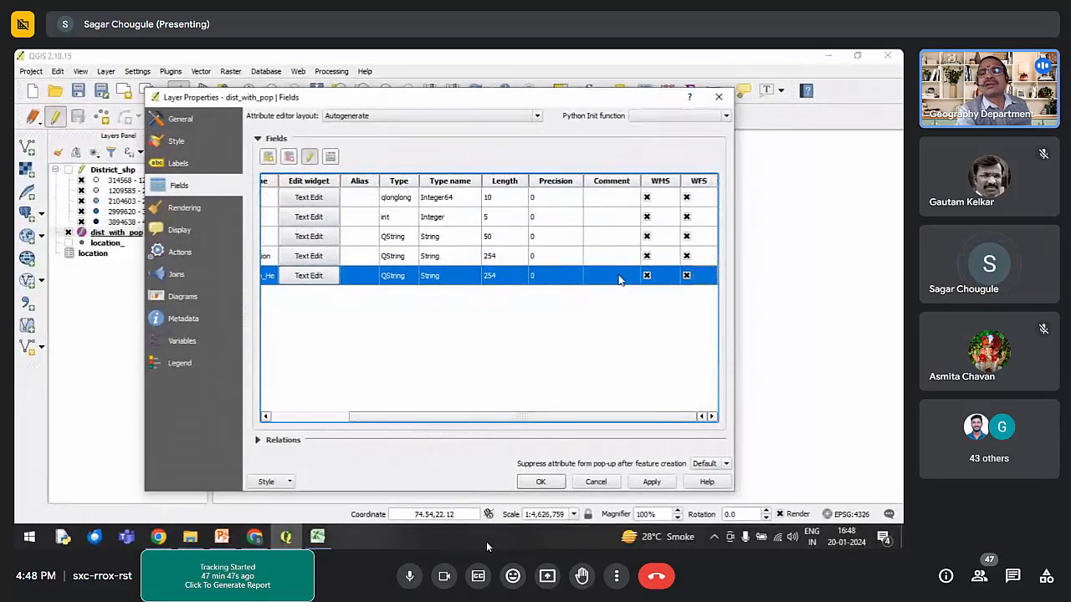
{"action": "scroll", "coordinate": [619, 280], "scroll_direction": "left", "scroll_amount": 2}
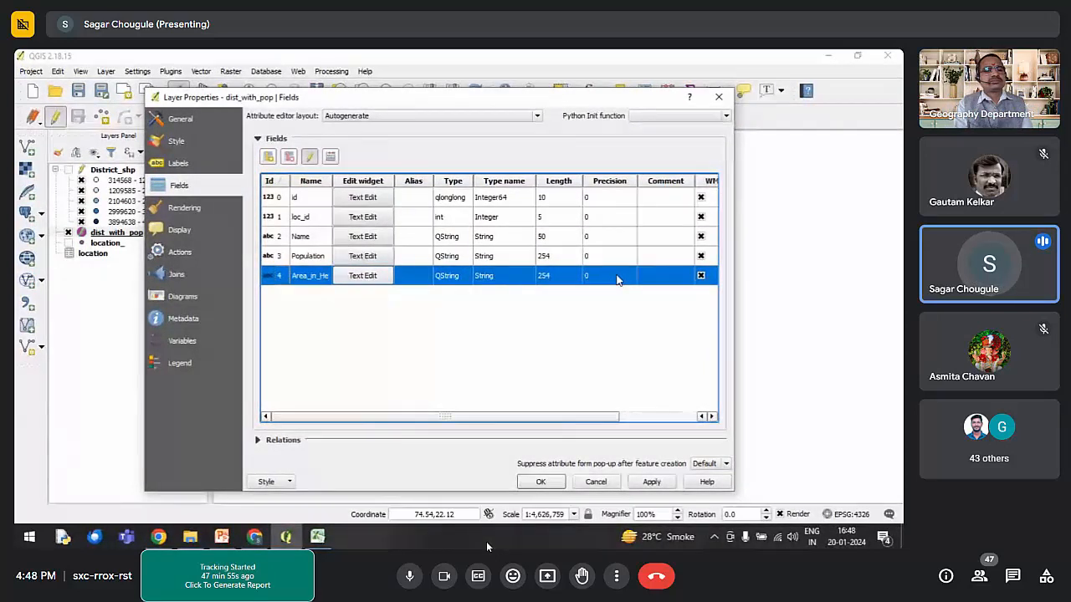
{"action": "left_click", "coordinate": [498, 240]}
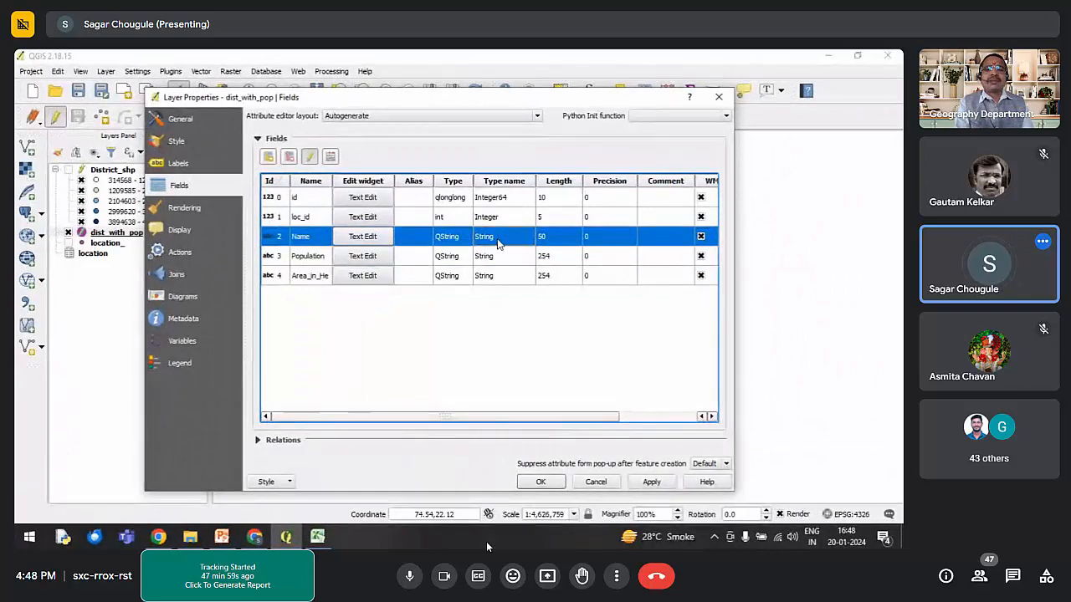
{"action": "left_click", "coordinate": [718, 96]}
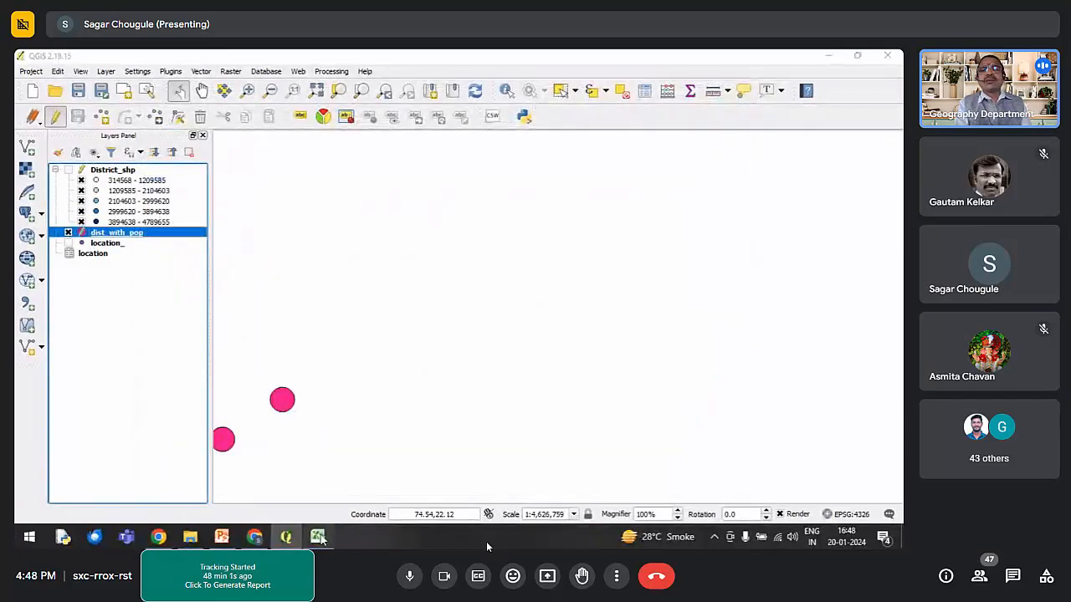
Step: Switch to Excel and close the Raw_data workbook, and open the District file from the Lecture folder in a maximized window
{"action": "left_click", "coordinate": [317, 536]}
{"action": "left_click_drag", "start_coordinate": [401, 332], "coordinate": [530, 363]}
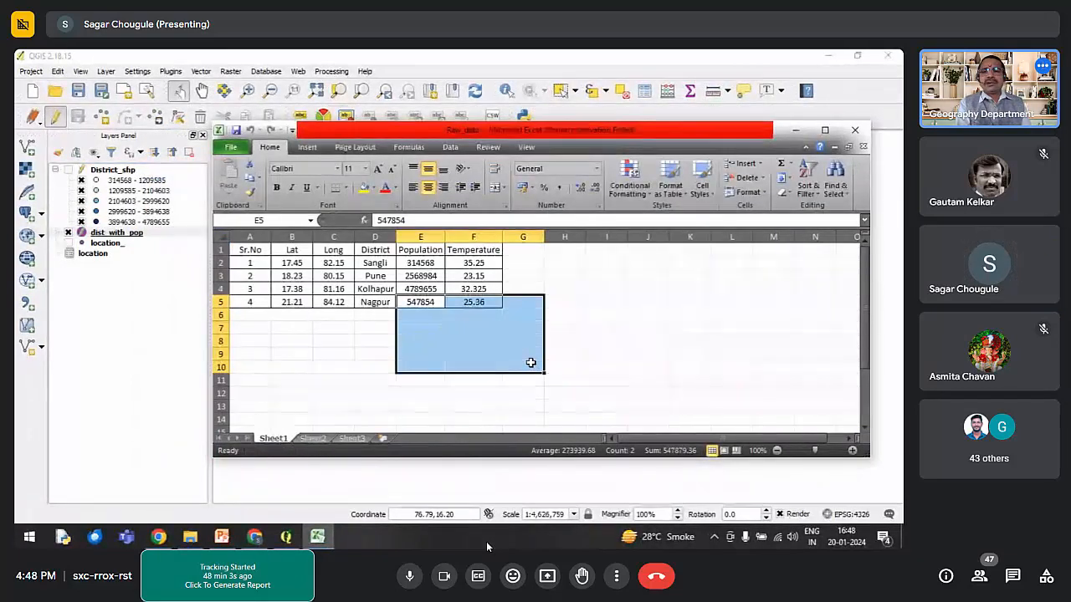
{"action": "left_click", "coordinate": [857, 129]}
{"action": "left_click", "coordinate": [190, 536]}
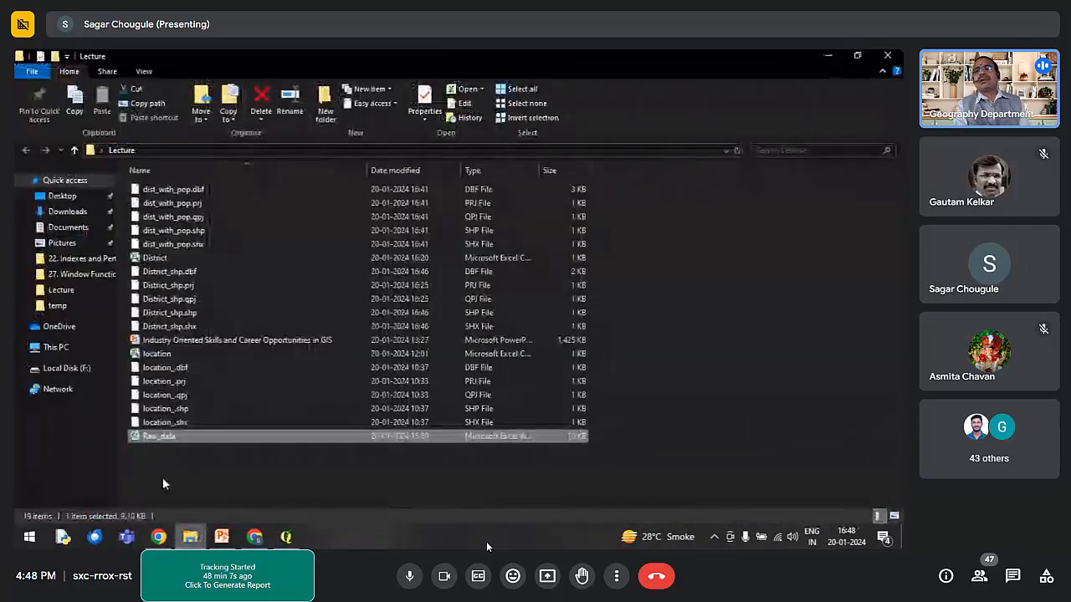
{"action": "left_click", "coordinate": [159, 259]}
{"action": "double_click", "coordinate": [162, 261]}
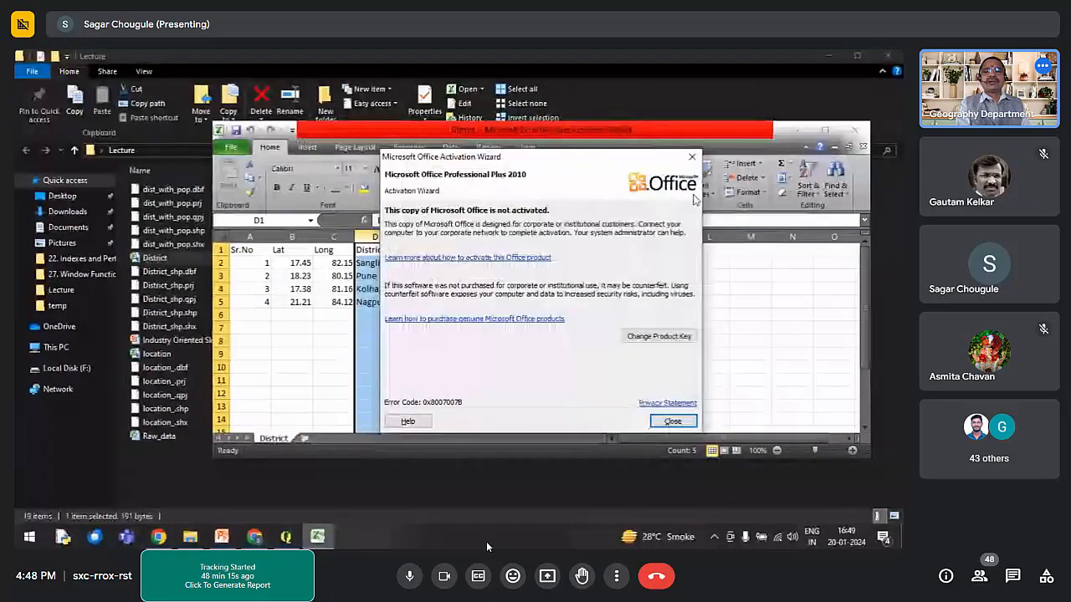
{"action": "left_click", "coordinate": [691, 159]}
{"action": "left_click", "coordinate": [825, 129]}
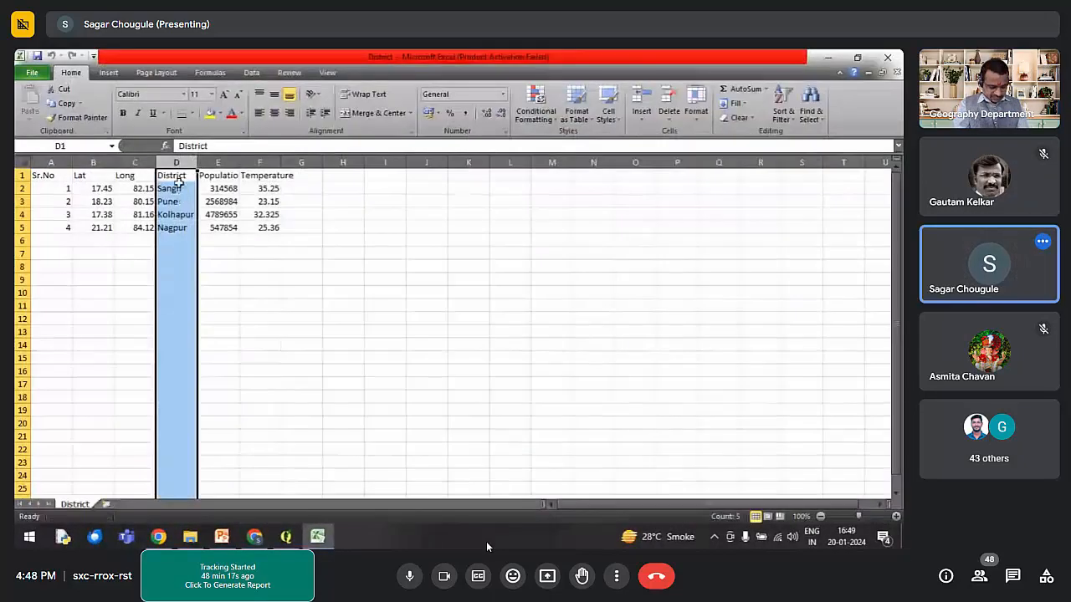
Step: Check the Number category in the cell format settings of the Population column, and close them without applying
{"action": "right_click", "coordinate": [206, 163]}
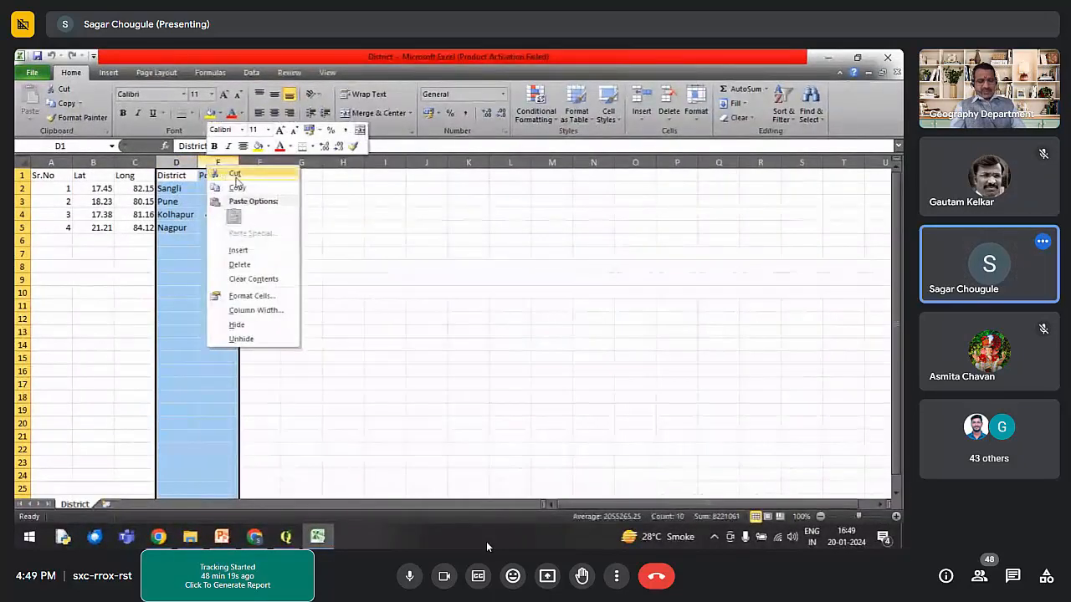
{"action": "left_click", "coordinate": [239, 185]}
{"action": "left_click", "coordinate": [219, 162]}
{"action": "right_click", "coordinate": [227, 164]}
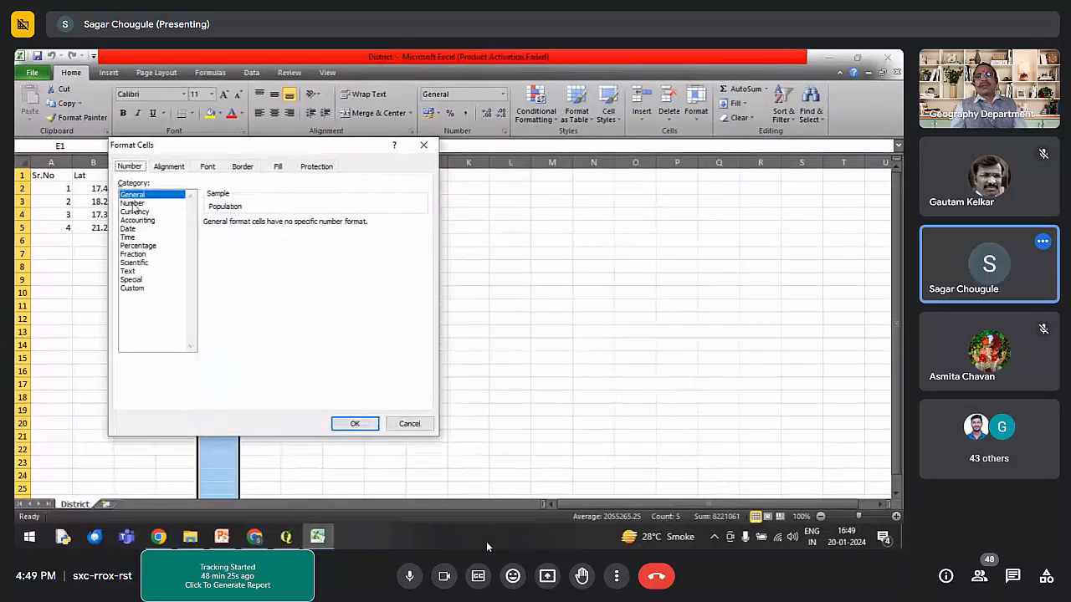
{"action": "left_click", "coordinate": [132, 203]}
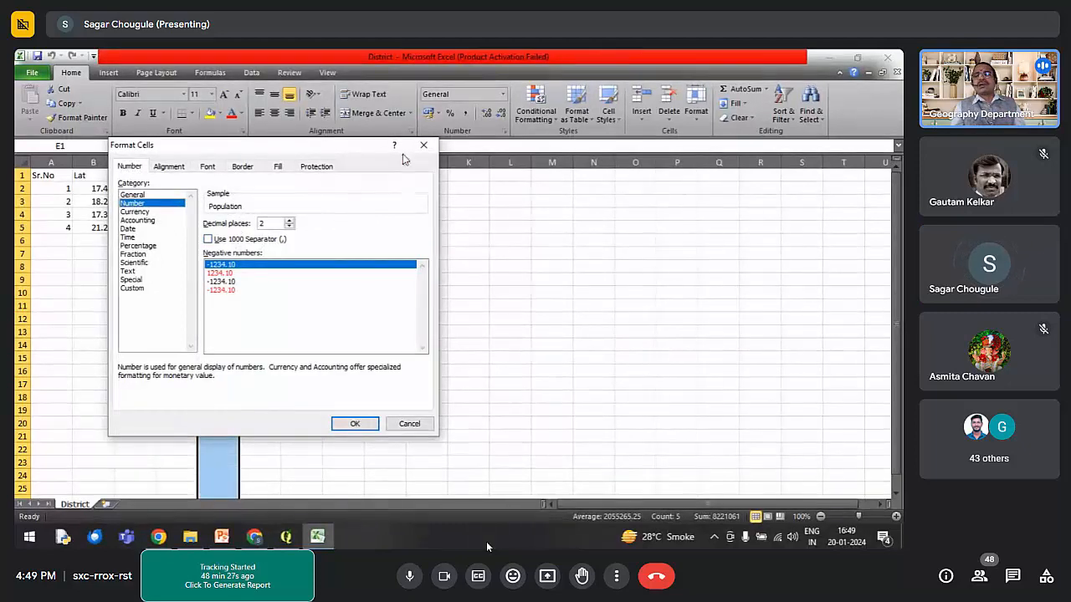
{"action": "left_click", "coordinate": [423, 146]}
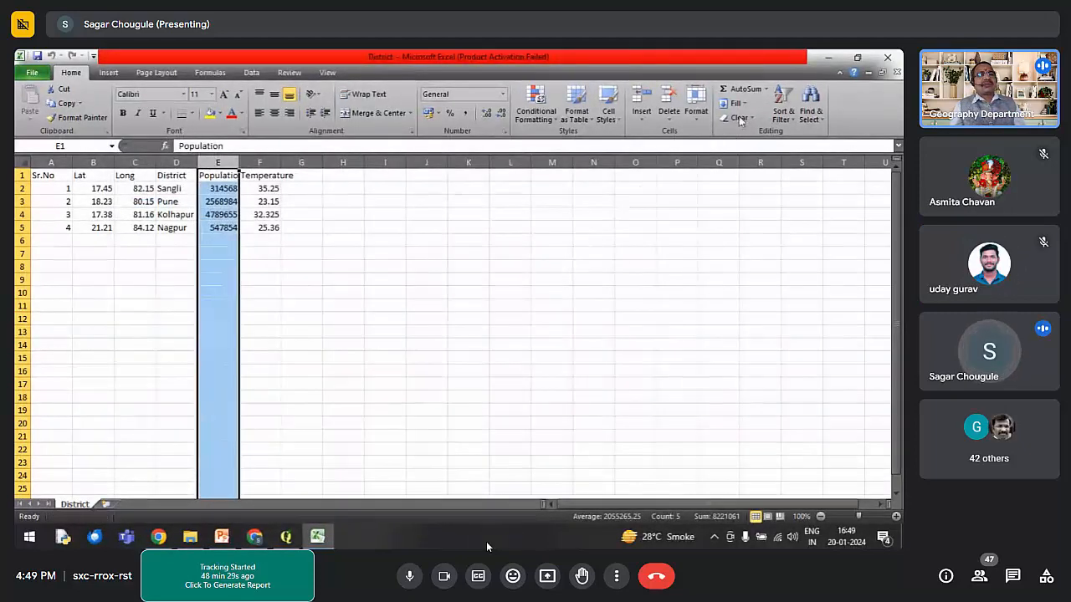
{"action": "left_click", "coordinate": [300, 264]}
{"action": "left_click", "coordinate": [217, 161], "text": "shift"}
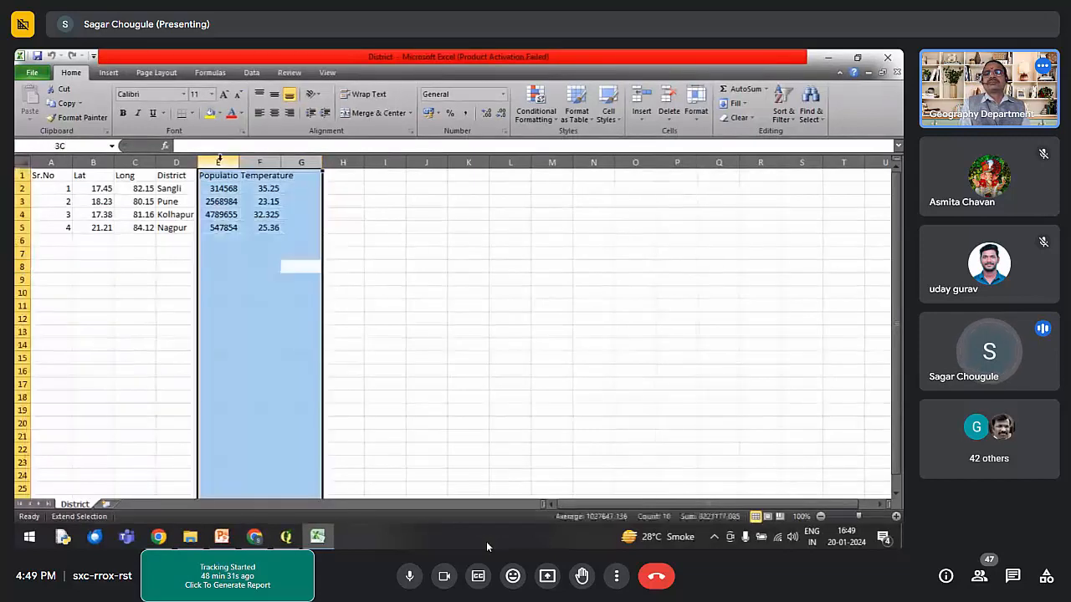
{"action": "left_click", "coordinate": [218, 201]}
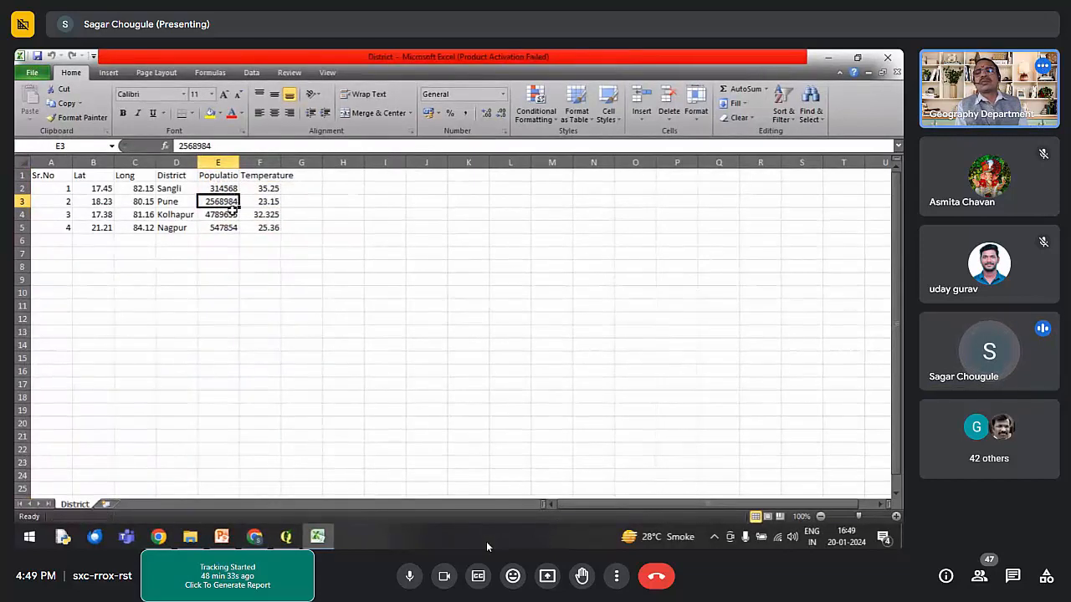
{"action": "key", "text": "F8"}
{"action": "key", "text": "F8"}
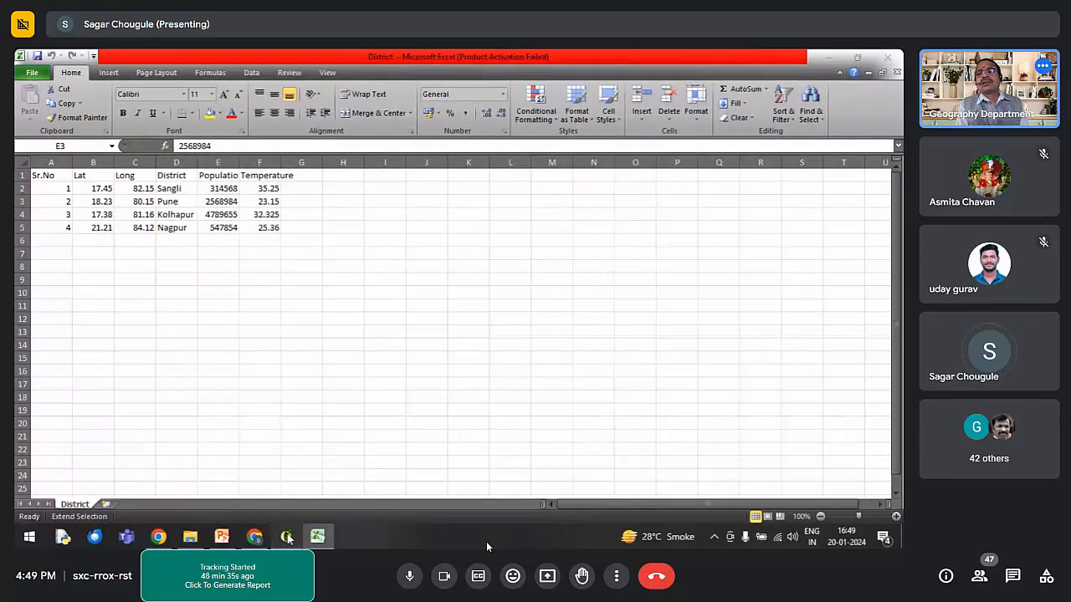
Step: Switch to QGIS and remove the District_shp layer from the project
{"action": "left_click", "coordinate": [286, 536]}
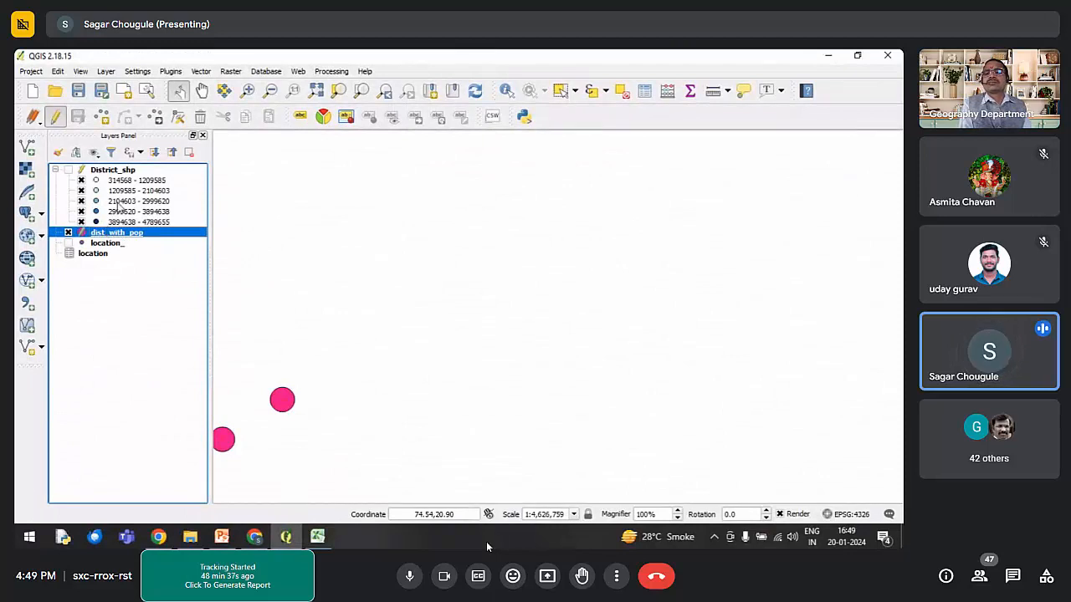
{"action": "right_click", "coordinate": [109, 169]}
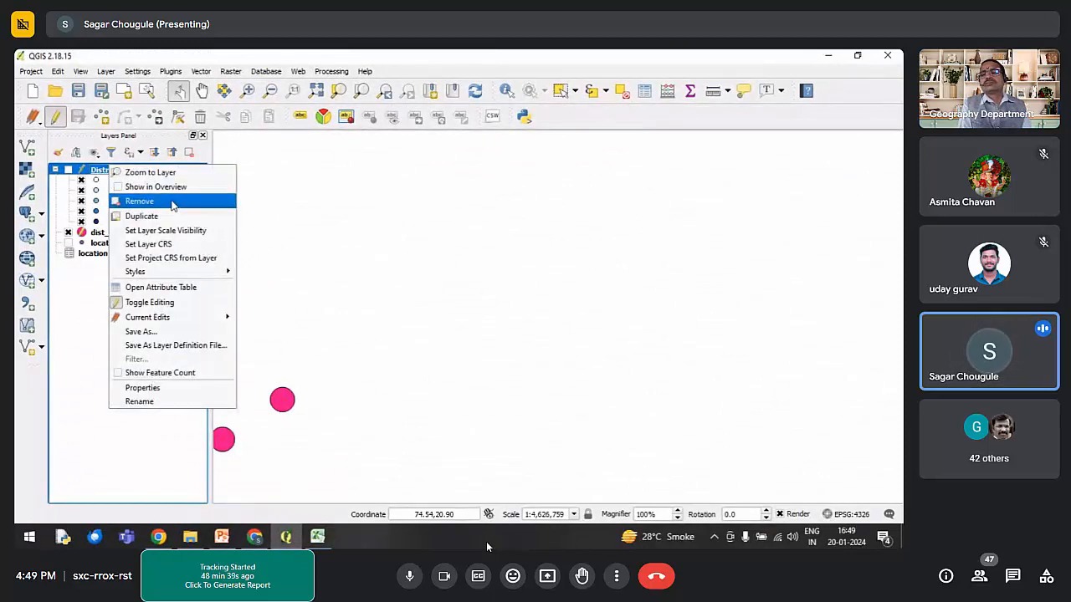
{"action": "left_click", "coordinate": [215, 201]}
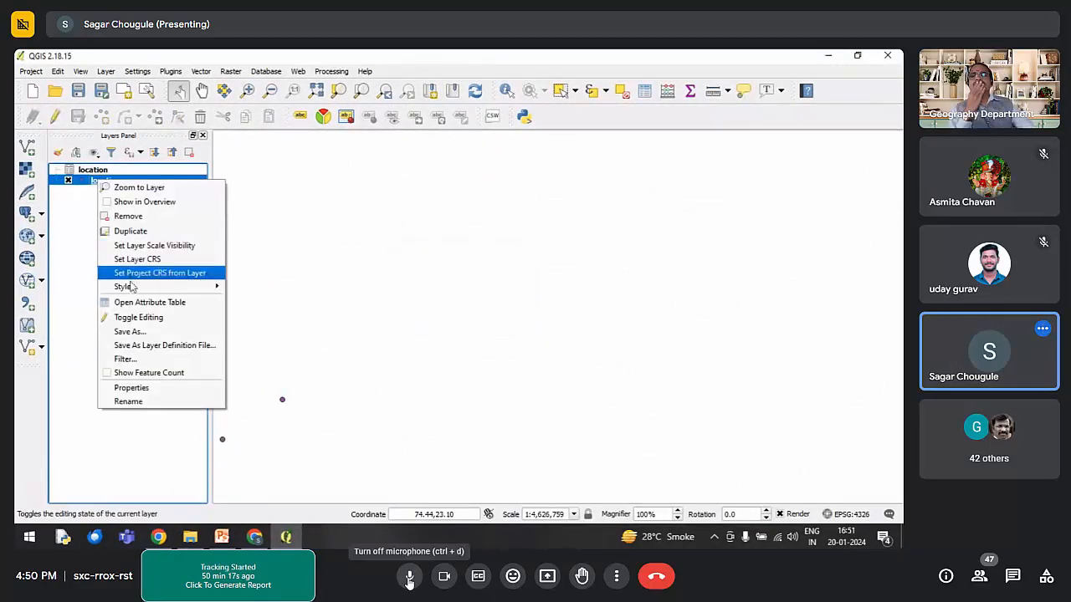
Step: Examine the joined columns in the location_ attribute table, and close the table
{"action": "left_click", "coordinate": [134, 302]}
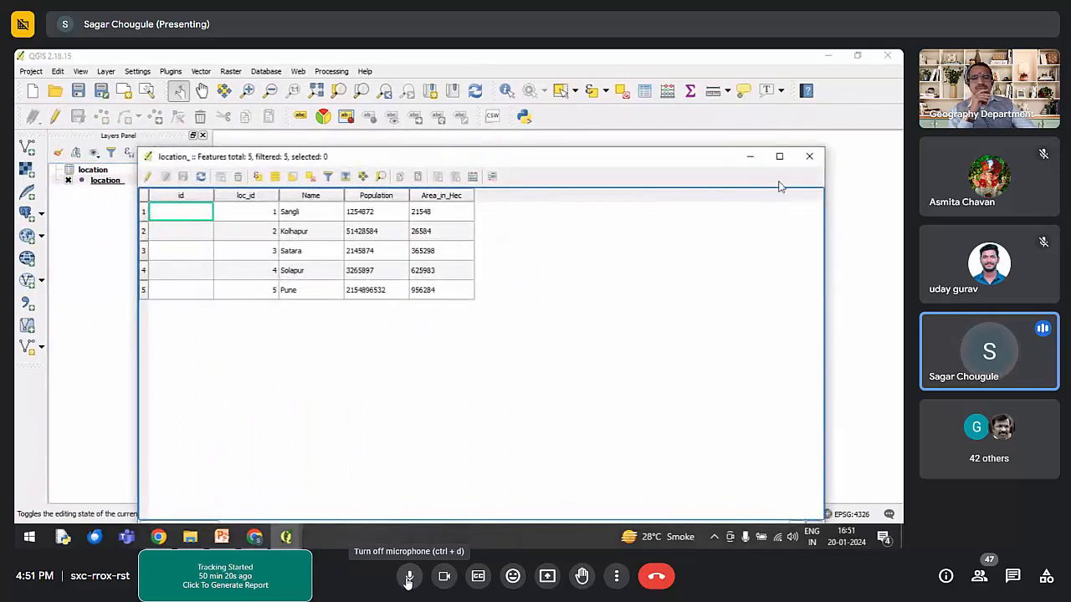
{"action": "left_click", "coordinate": [808, 156]}
Step: Set the size of the location_ layer's simple marker to 10 mm in its style properties
{"action": "right_click", "coordinate": [101, 181]}
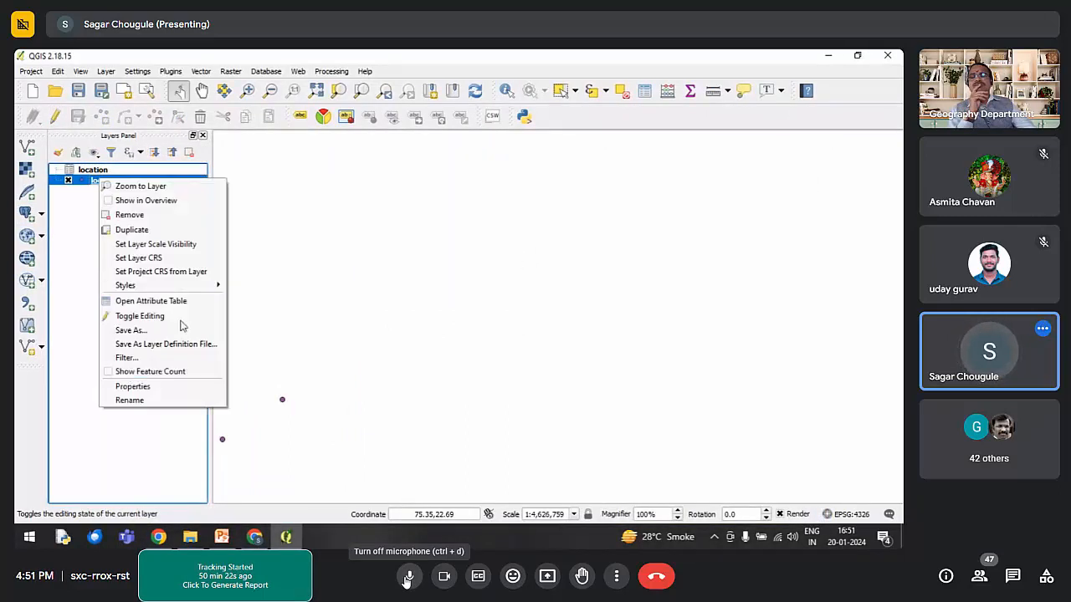
{"action": "left_click", "coordinate": [133, 400]}
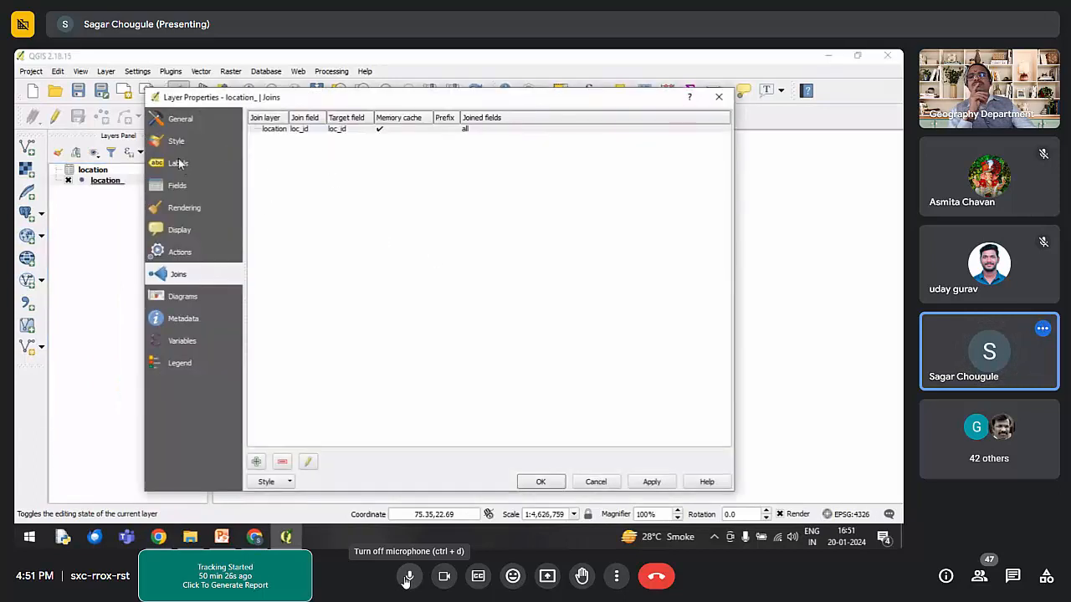
{"action": "left_click", "coordinate": [177, 142]}
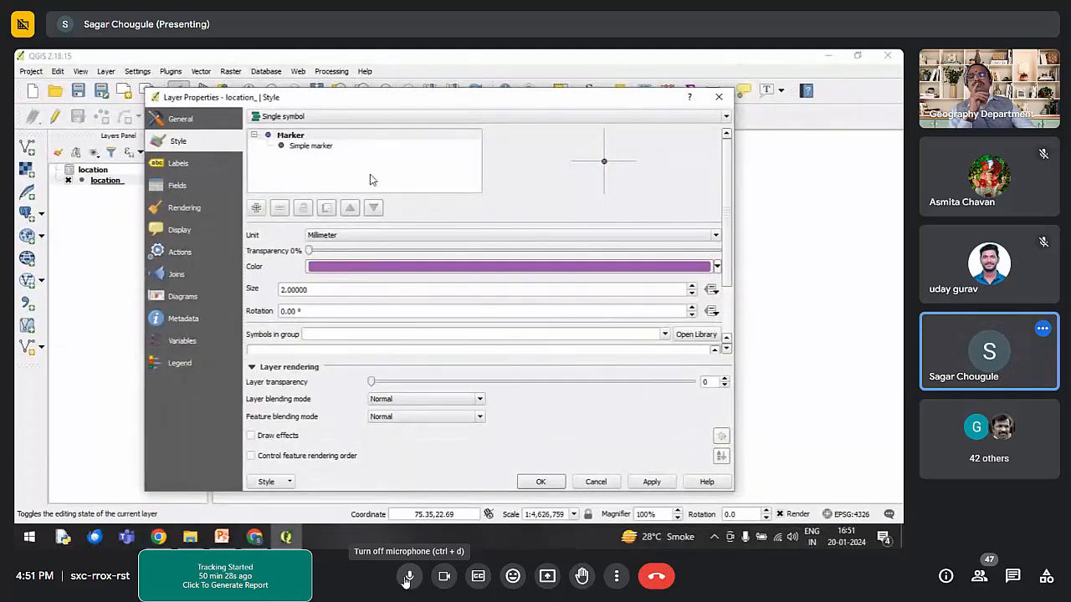
{"action": "left_click", "coordinate": [316, 146]}
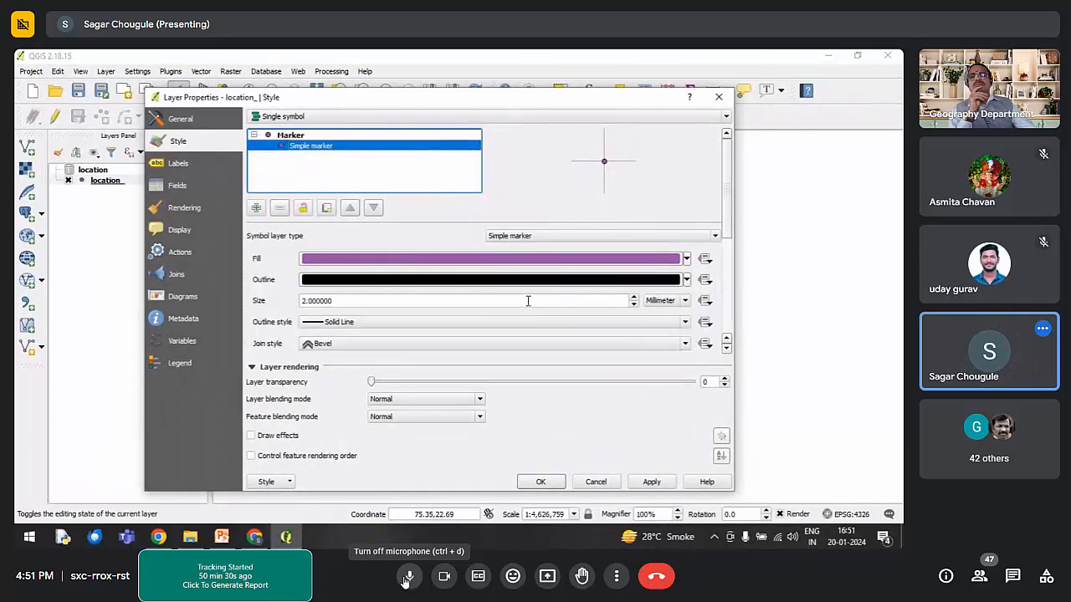
{"action": "double_click", "coordinate": [346, 301]}
{"action": "type", "text": "10"}
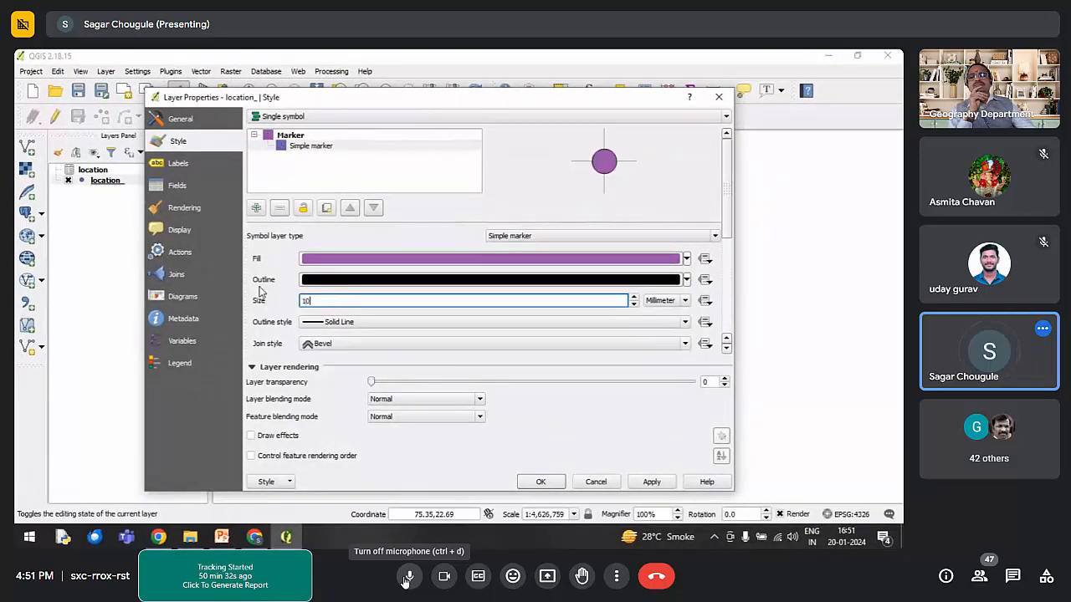
Step: Choose the Graduated style for the location_ layer and check which columns it offers for classification
{"action": "left_click", "coordinate": [313, 116]}
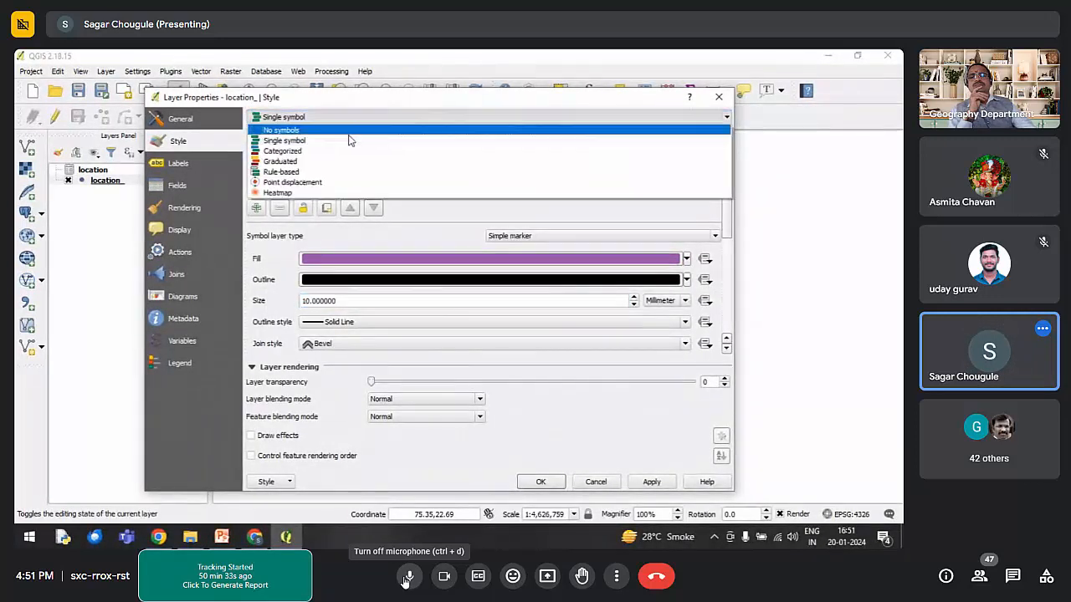
{"action": "left_click", "coordinate": [297, 154]}
{"action": "left_click", "coordinate": [603, 143]}
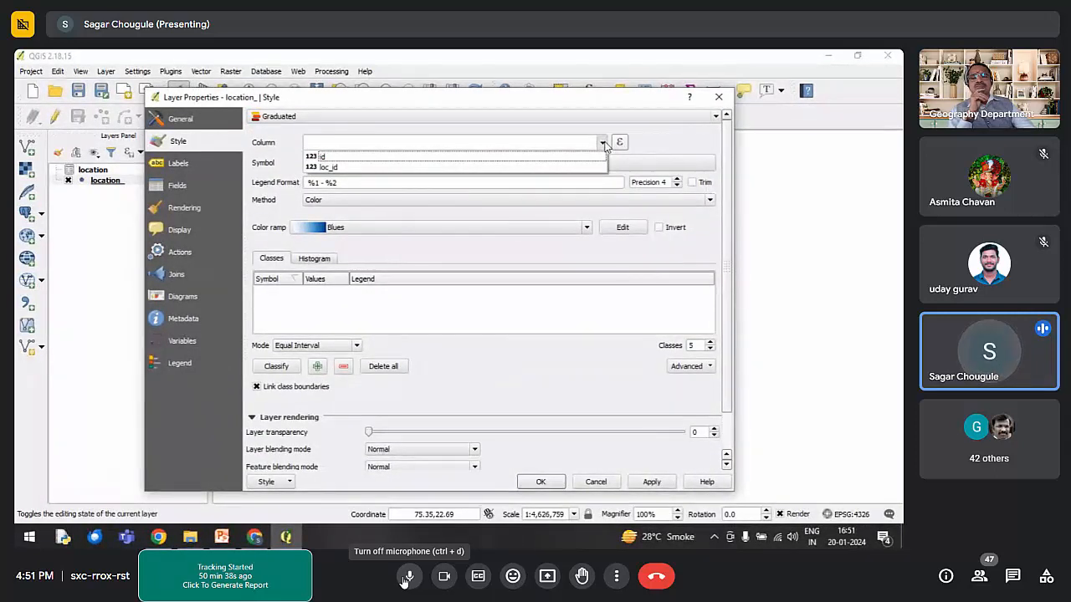
{"action": "left_click", "coordinate": [603, 143]}
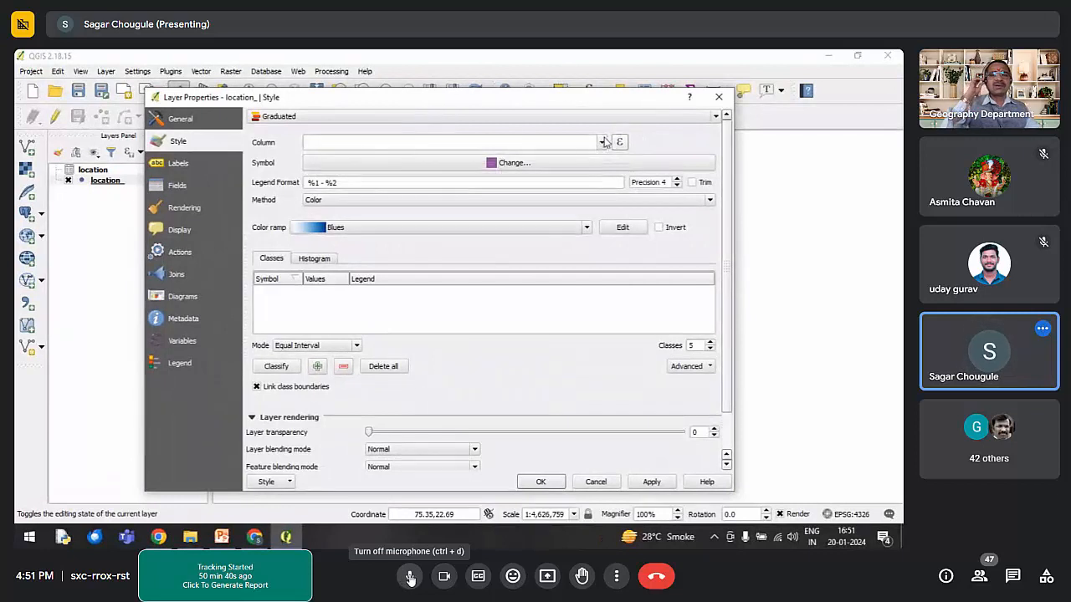
{"action": "left_click", "coordinate": [603, 143]}
{"action": "left_click", "coordinate": [660, 144]}
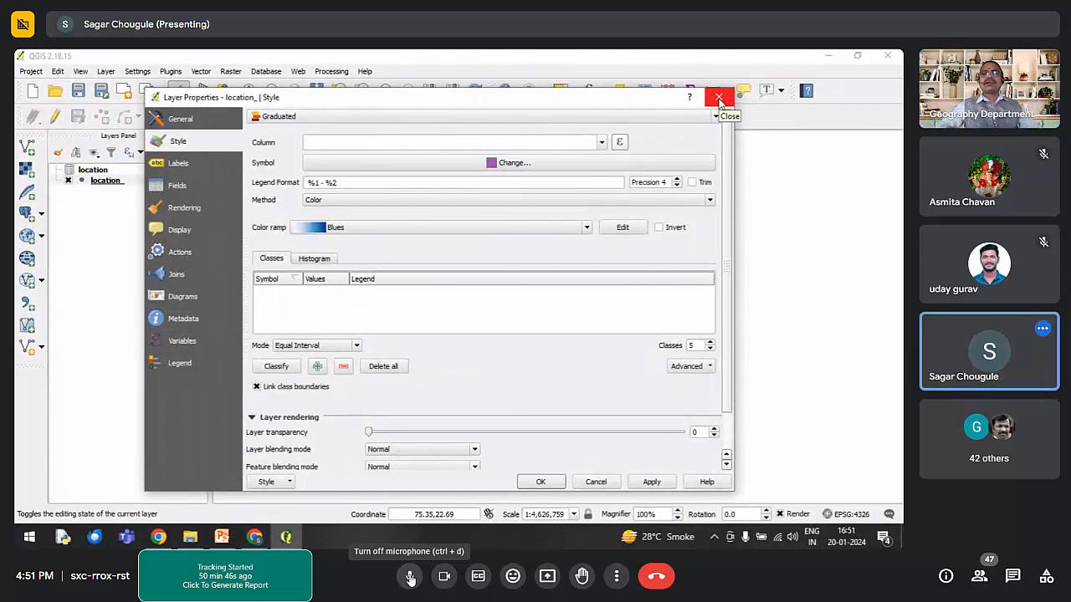
{"action": "left_click", "coordinate": [602, 143]}
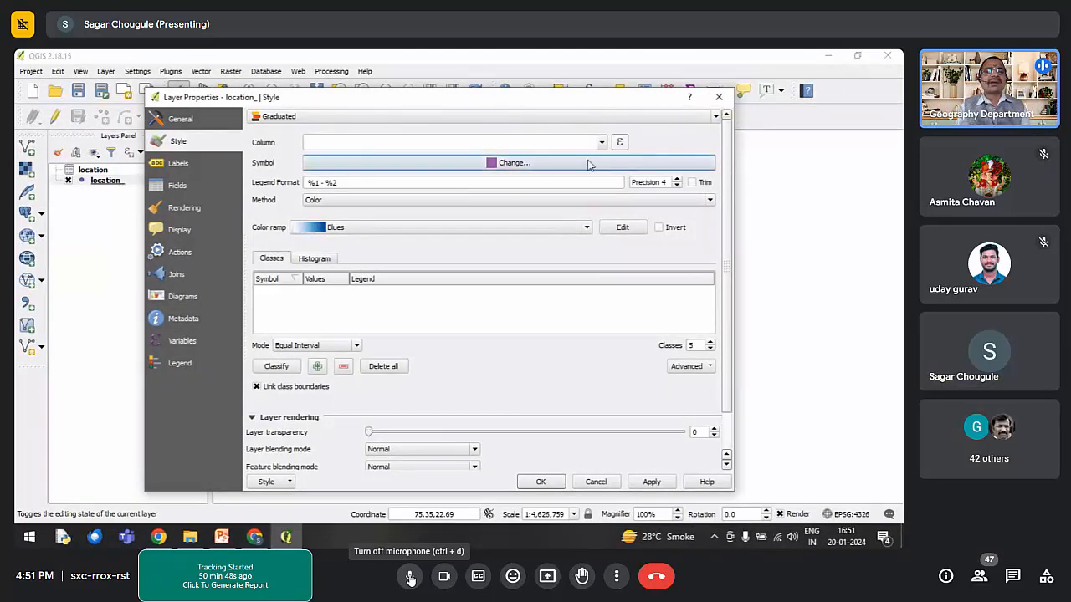
{"action": "left_click", "coordinate": [601, 143]}
{"action": "left_click", "coordinate": [601, 143]}
{"action": "left_click", "coordinate": [603, 144]}
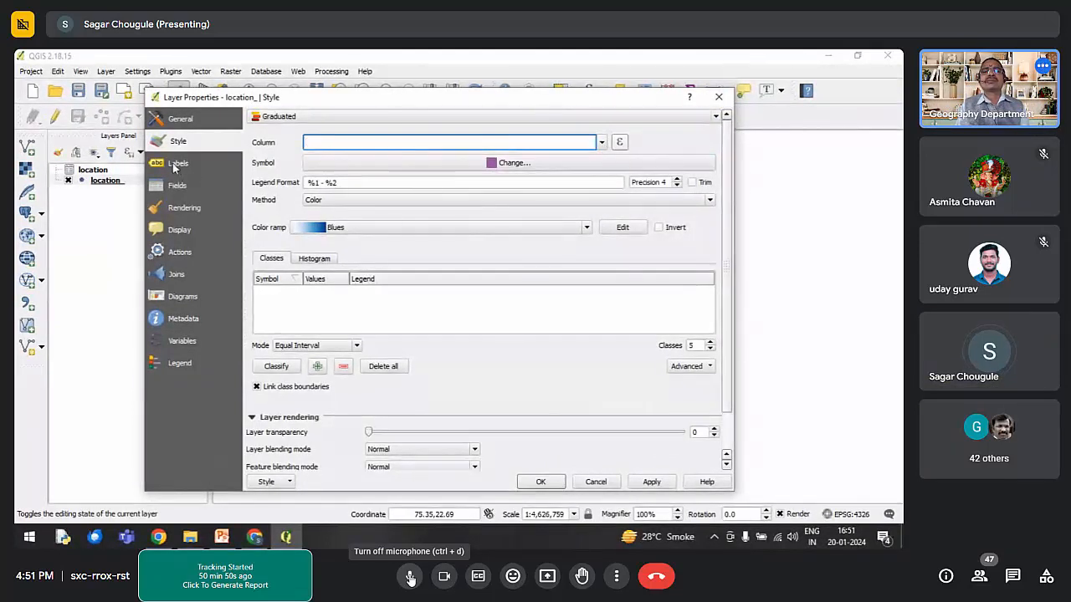
Step: Choose the Categorized style for location_, check which columns it offers, and close the layer properties without applying
{"action": "left_click", "coordinate": [263, 124]}
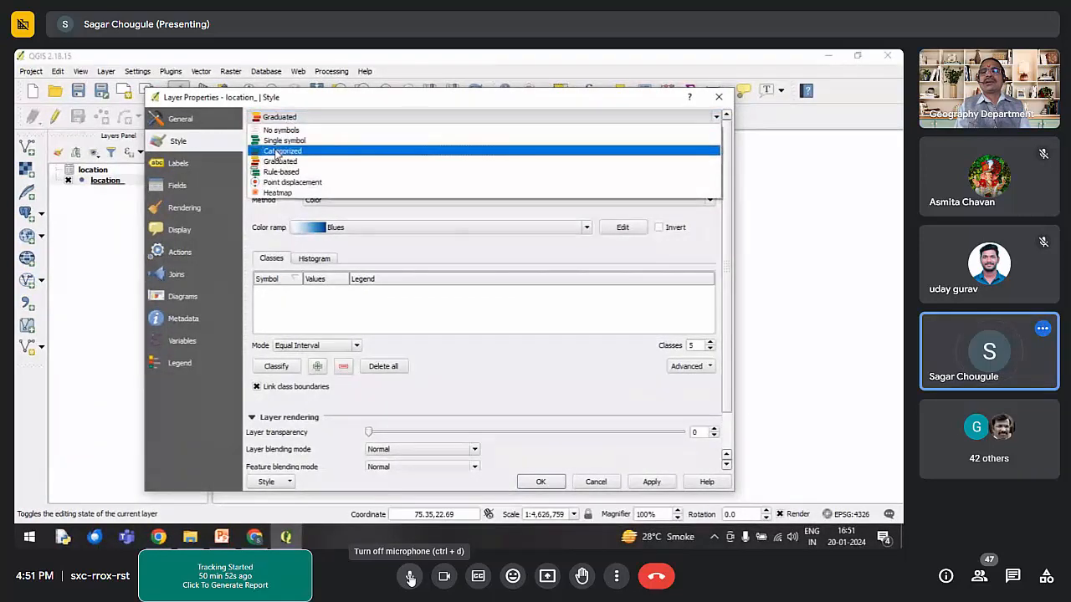
{"action": "left_click", "coordinate": [276, 148]}
{"action": "left_click", "coordinate": [592, 143]}
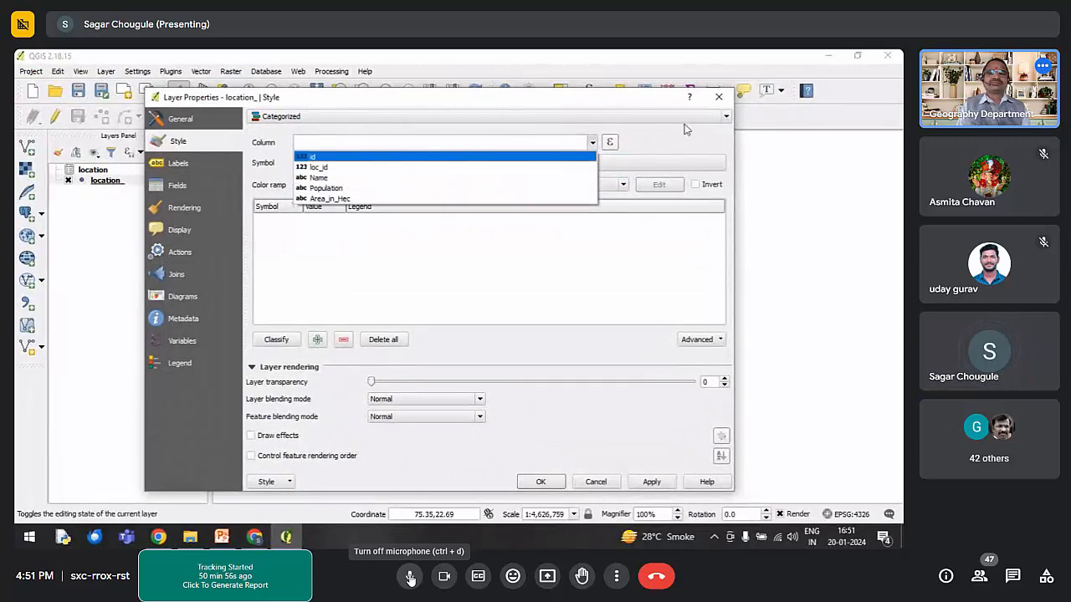
{"action": "left_click", "coordinate": [656, 146]}
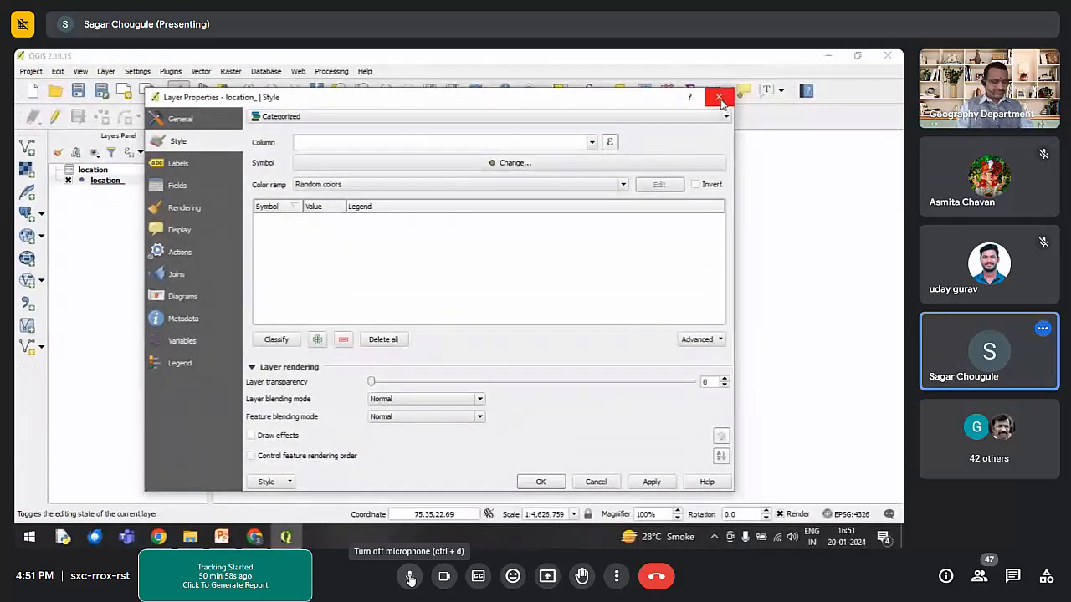
{"action": "left_click", "coordinate": [719, 96]}
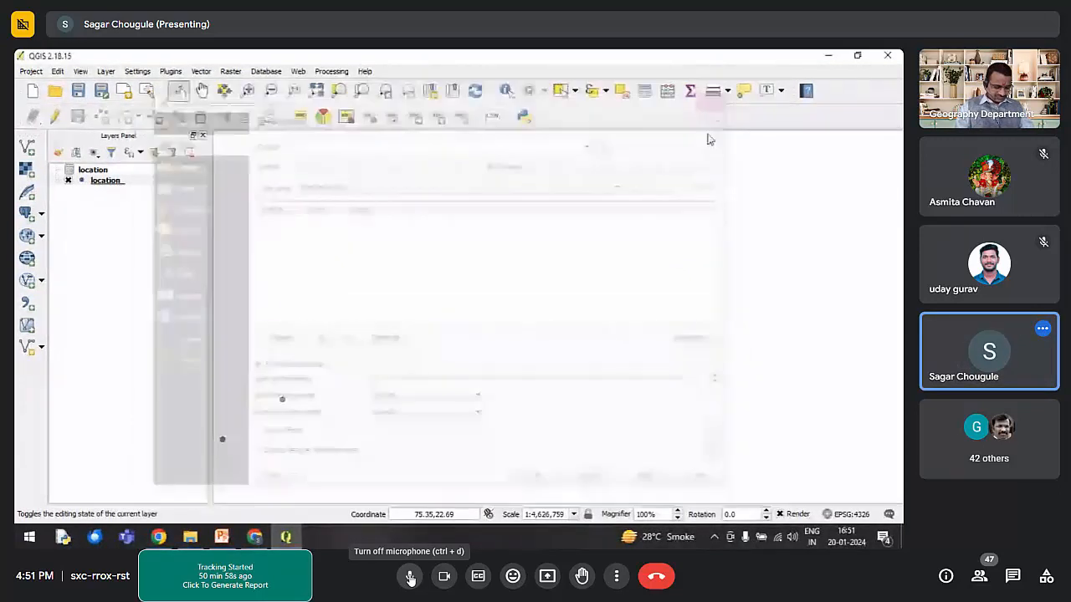
Step: Examine the type, length and precision of the location_ layer's fields in its properties
{"action": "right_click", "coordinate": [117, 187]}
{"action": "left_click", "coordinate": [99, 231]}
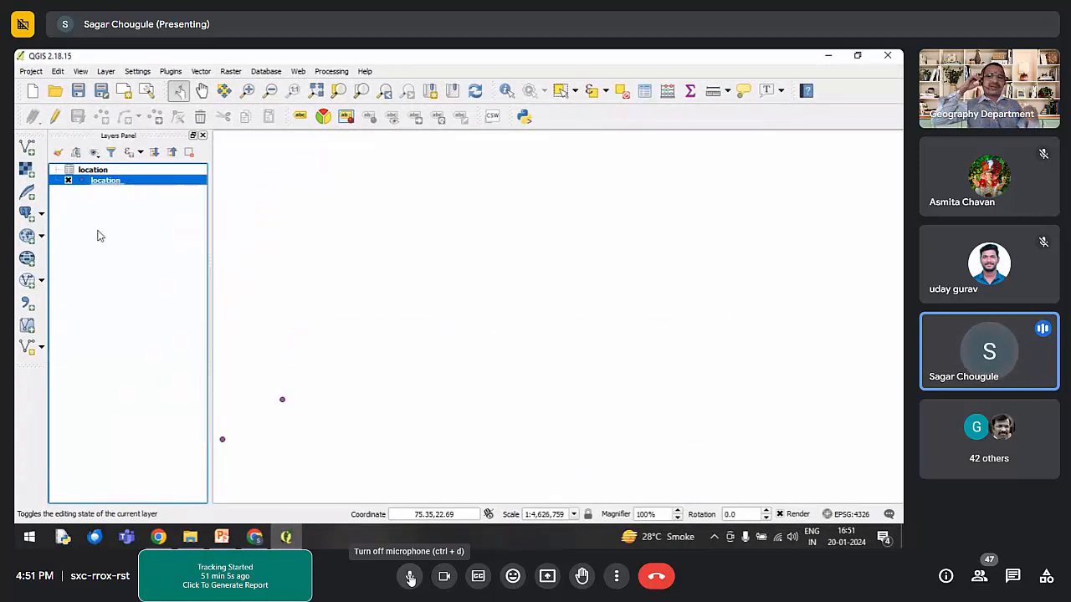
{"action": "right_click", "coordinate": [117, 182]}
{"action": "left_click", "coordinate": [192, 386]}
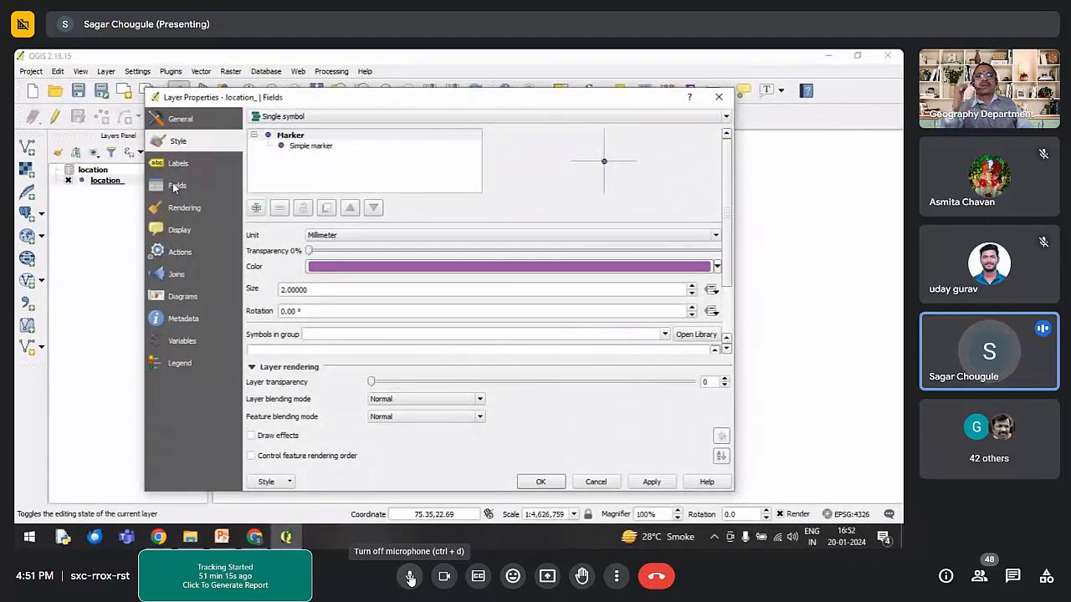
{"action": "left_click", "coordinate": [175, 187]}
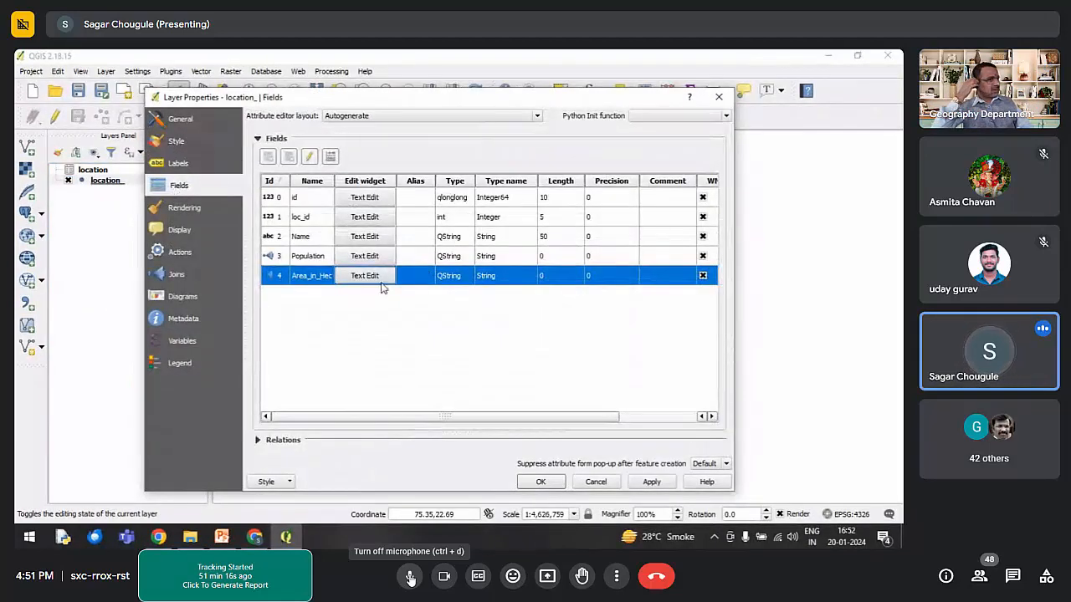
Step: Turn on editing for location_, check which existing fields the Field calculator can update, and close it and the layer properties without calculating
{"action": "left_click", "coordinate": [309, 156]}
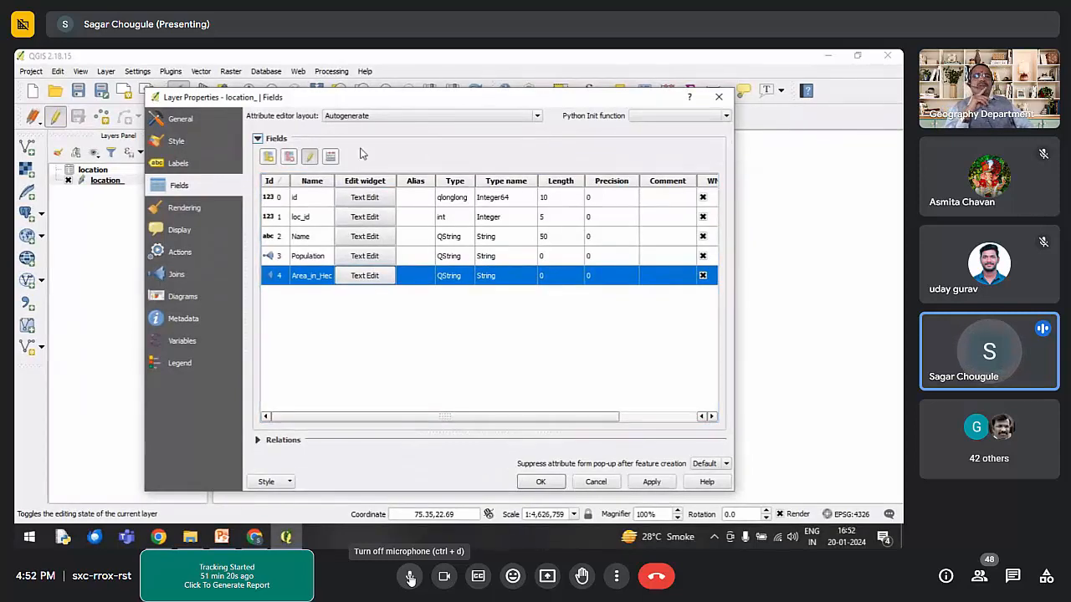
{"action": "left_click", "coordinate": [331, 158]}
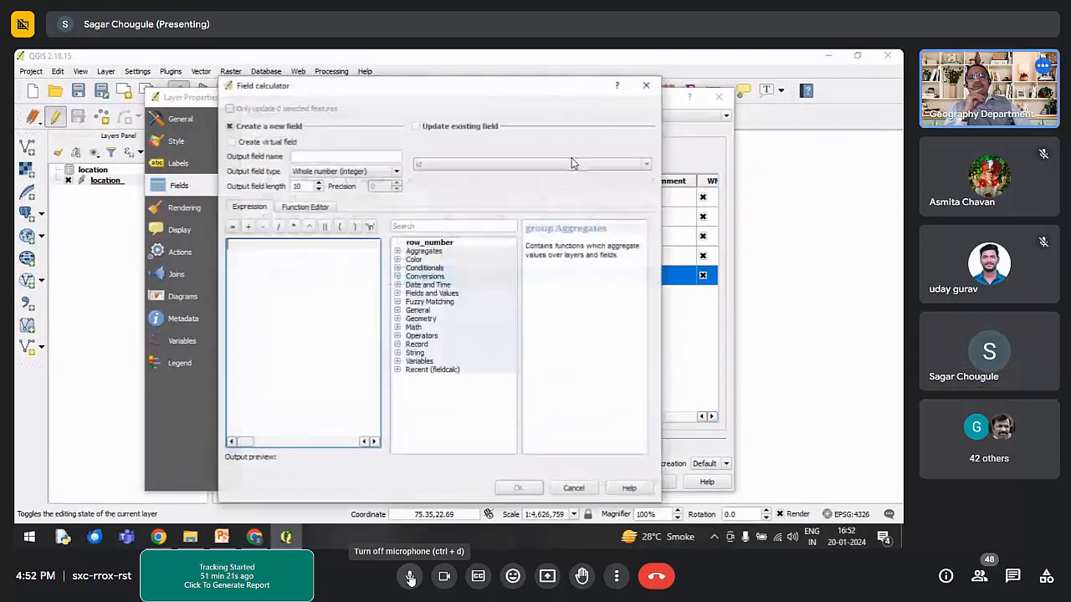
{"action": "left_click", "coordinate": [416, 125]}
{"action": "left_click", "coordinate": [456, 167]}
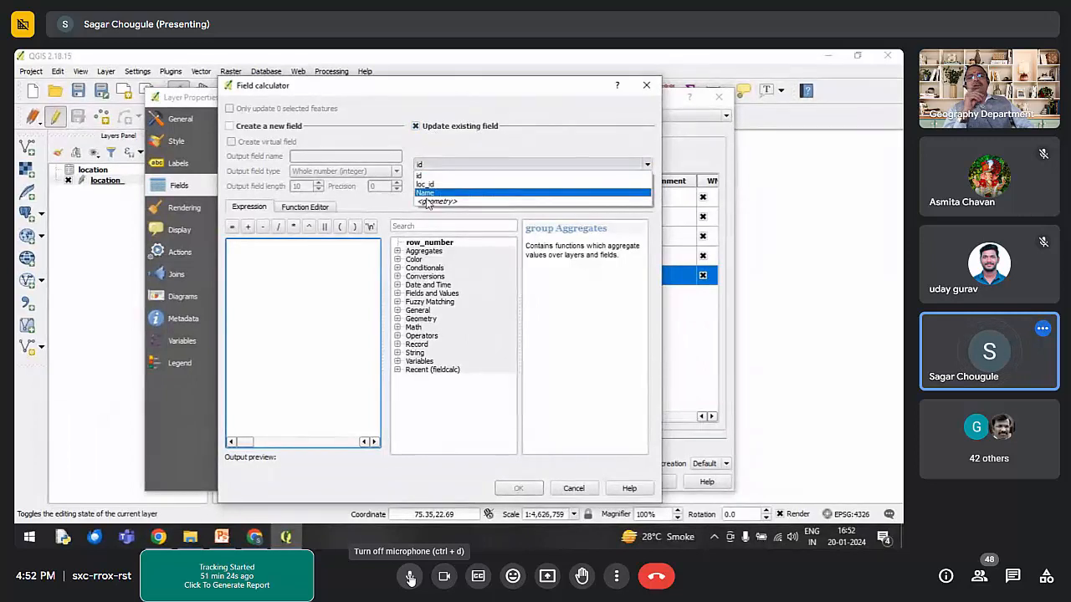
{"action": "left_click", "coordinate": [511, 138]}
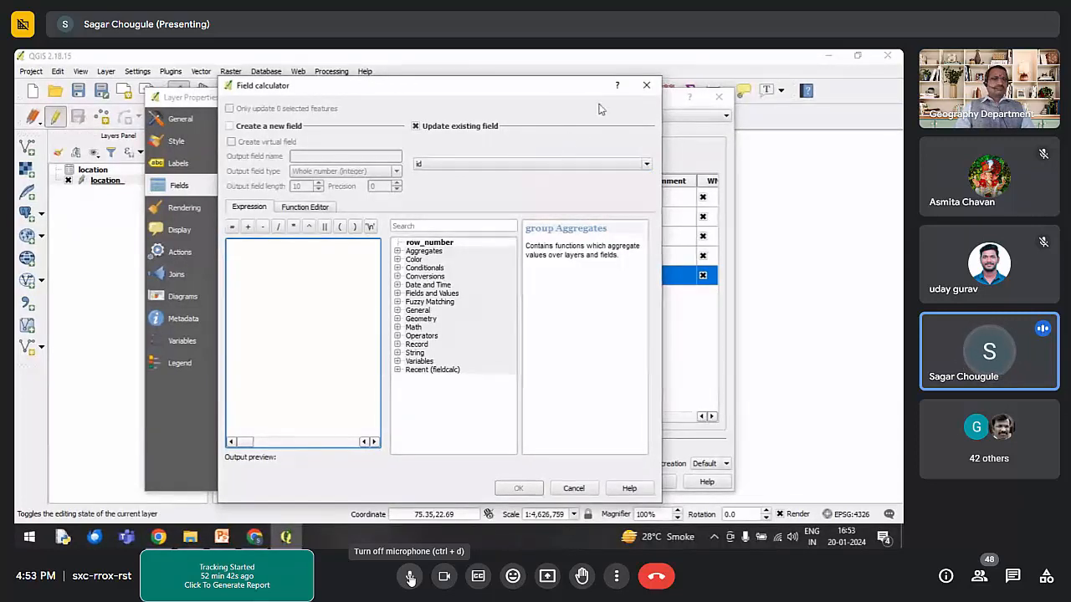
{"action": "left_click", "coordinate": [644, 88]}
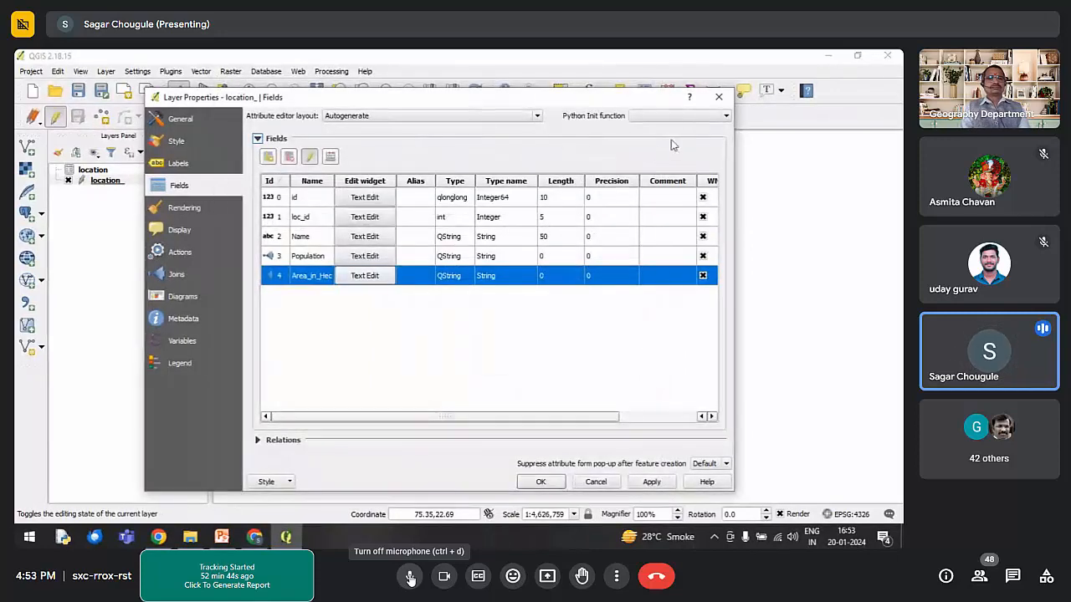
{"action": "left_click", "coordinate": [717, 98]}
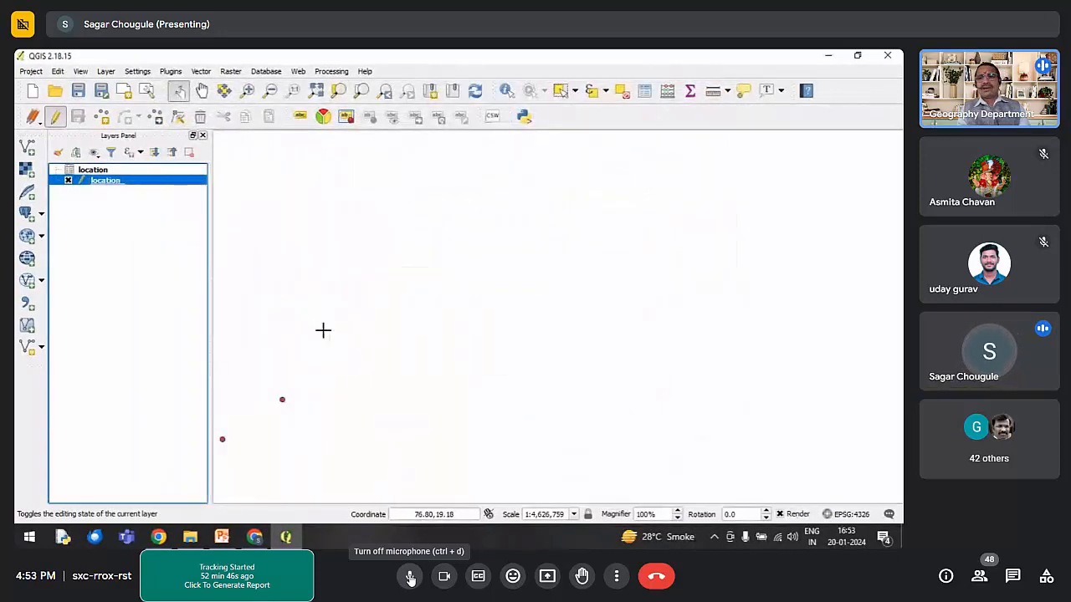
{"action": "left_click_drag", "start_coordinate": [308, 389], "coordinate": [412, 343]}
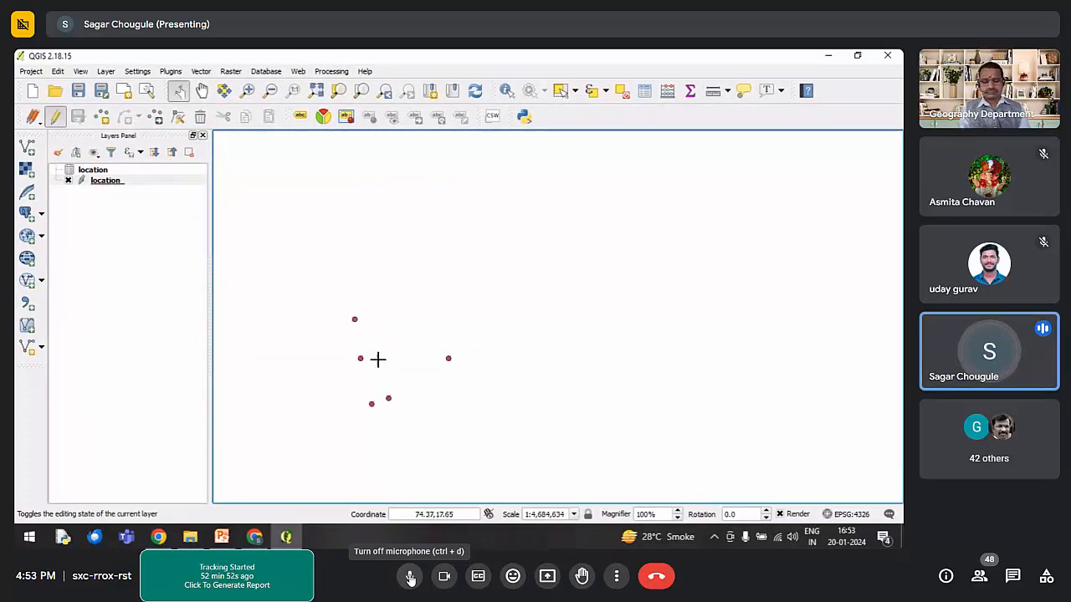
{"action": "scroll", "coordinate": [378, 362], "scroll_direction": "up", "scroll_amount": 2}
{"action": "left_click_drag", "start_coordinate": [378, 365], "coordinate": [432, 286]}
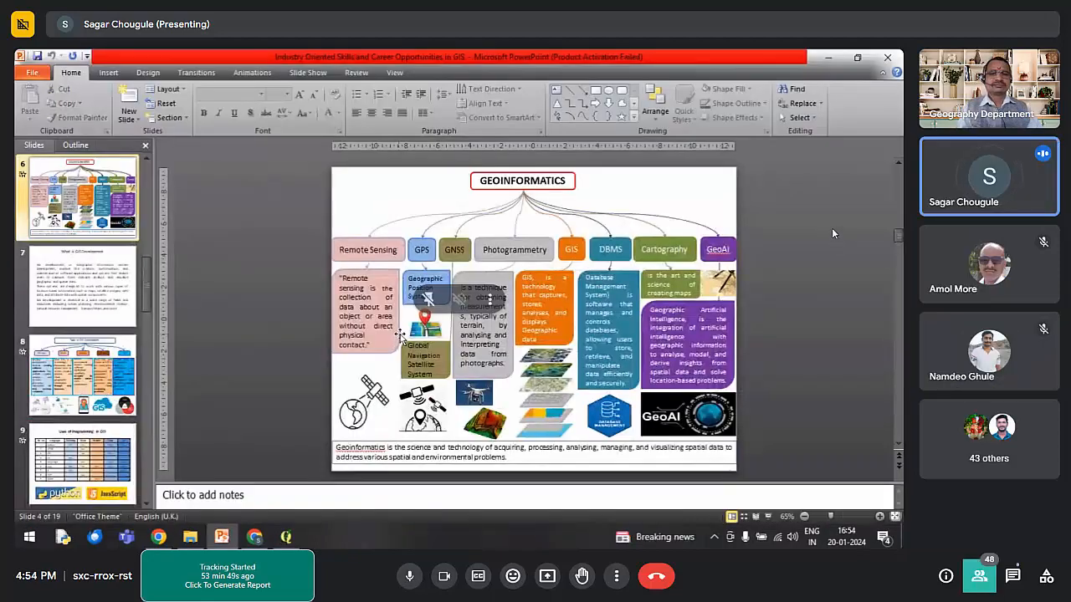
Step: Switch to PowerPoint and show the title slide "Industry Oriented Skills and Career Opportunities in GIS"
{"action": "key", "text": "Page_Up"}
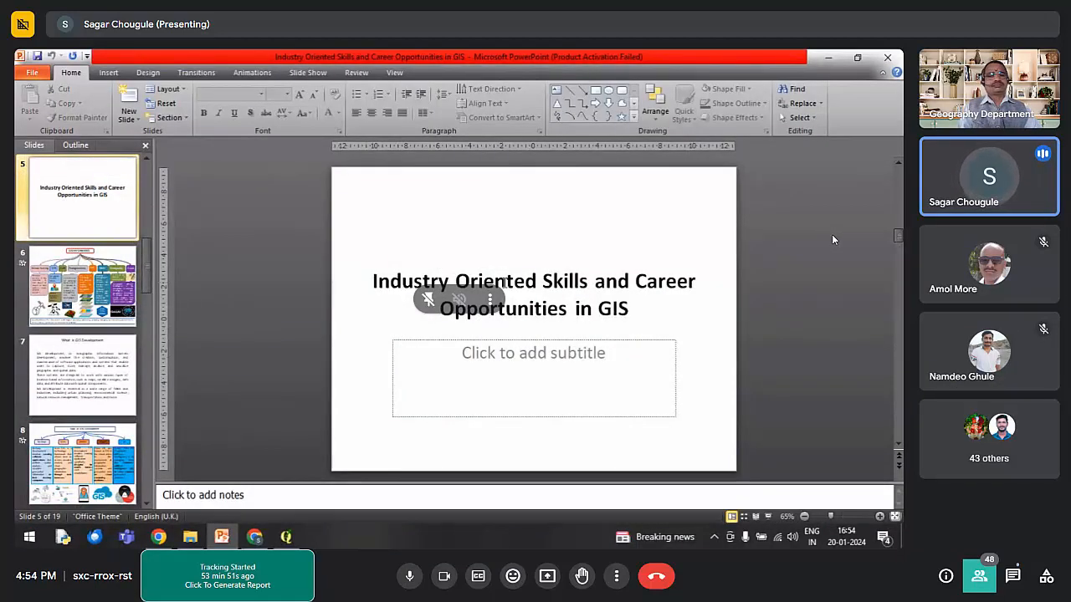